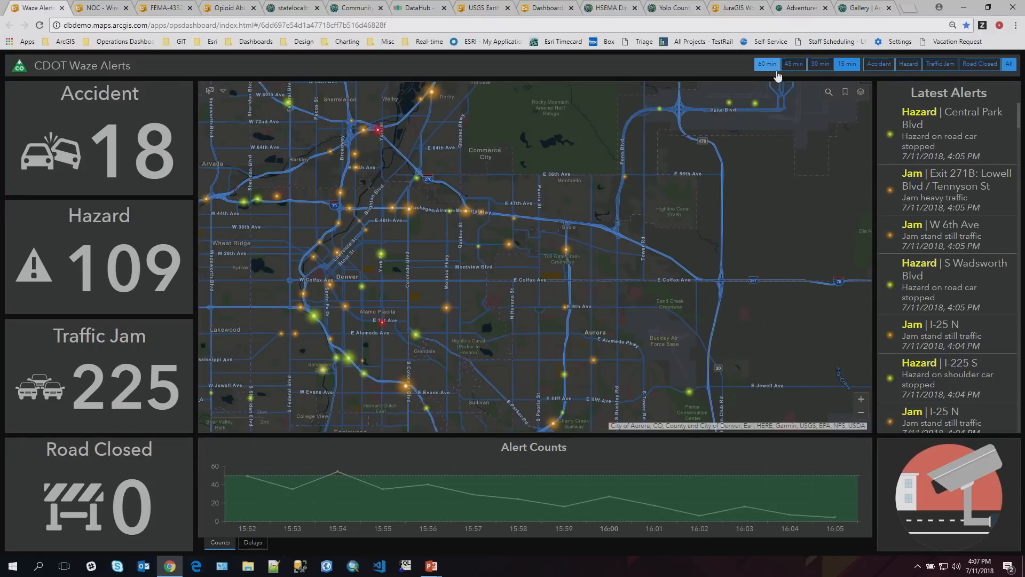
# - Limit the Waze alerts to the last 45 minutes and go to the Colorado Springs map bookmark
pyautogui.click(792, 66)
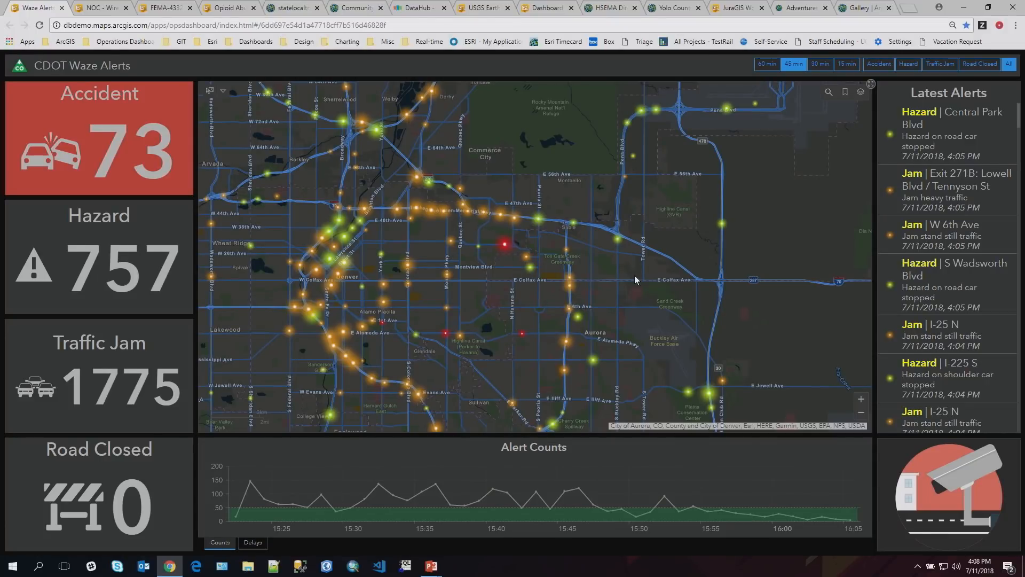
pyautogui.click(845, 94)
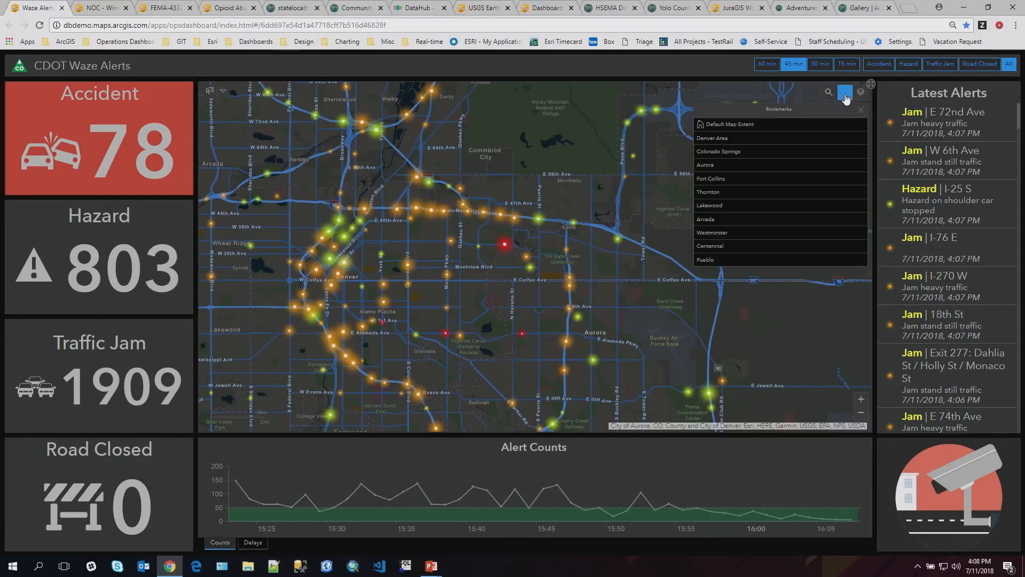
pyautogui.click(778, 151)
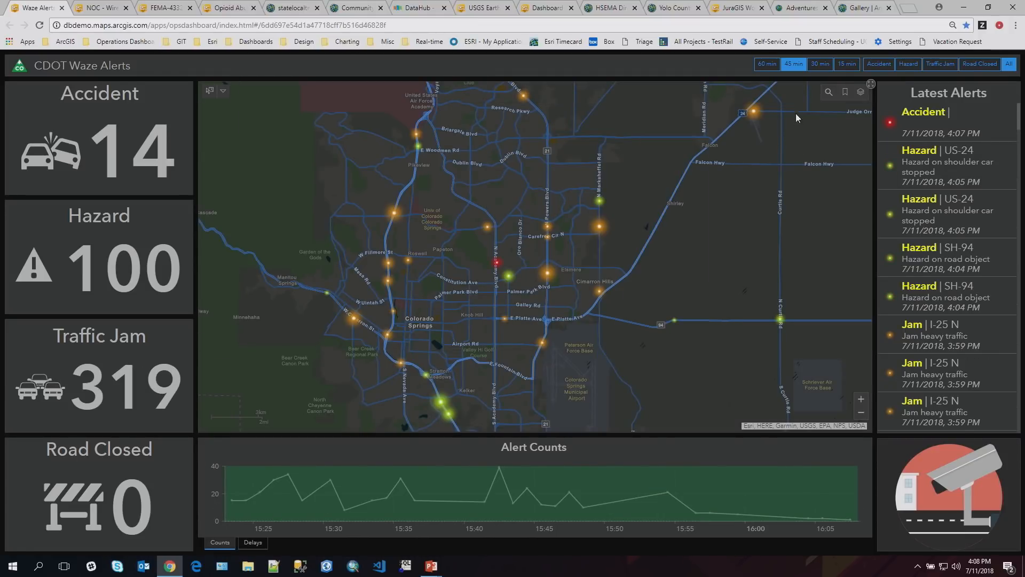
# - Bring the map back to the Denver area using its bookmarks and review the list of map layers
pyautogui.click(846, 97)
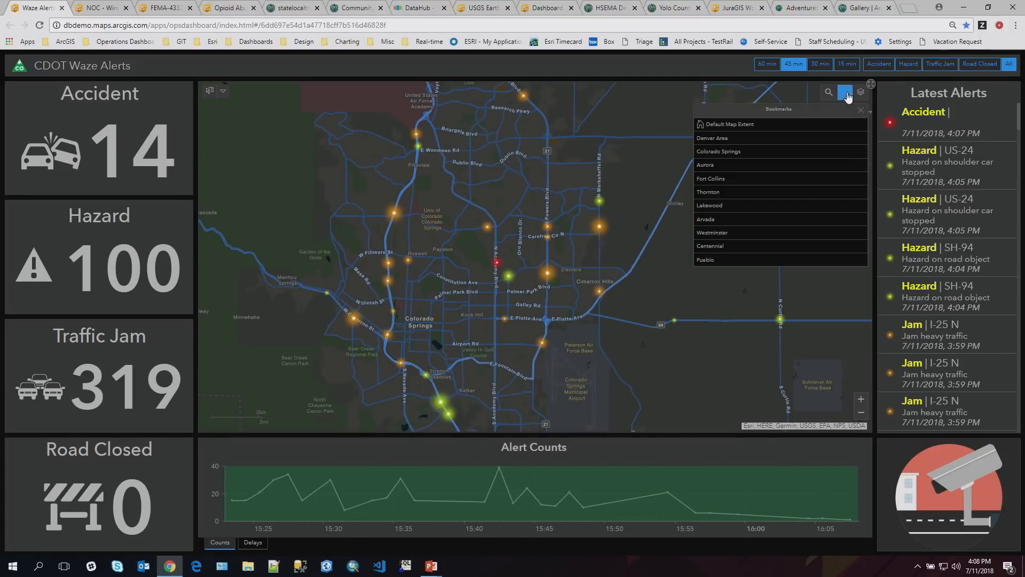
pyautogui.click(798, 132)
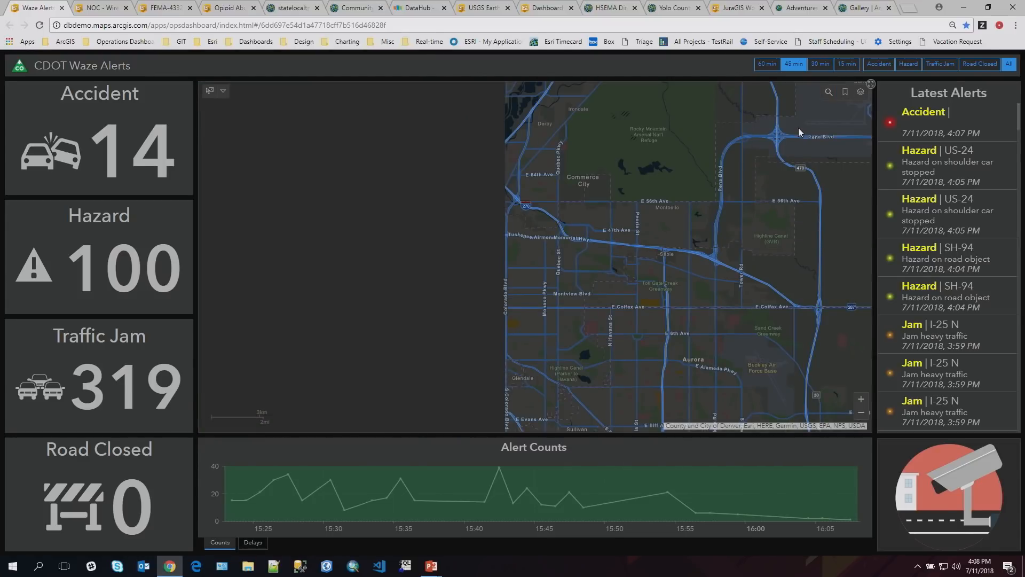
pyautogui.click(859, 94)
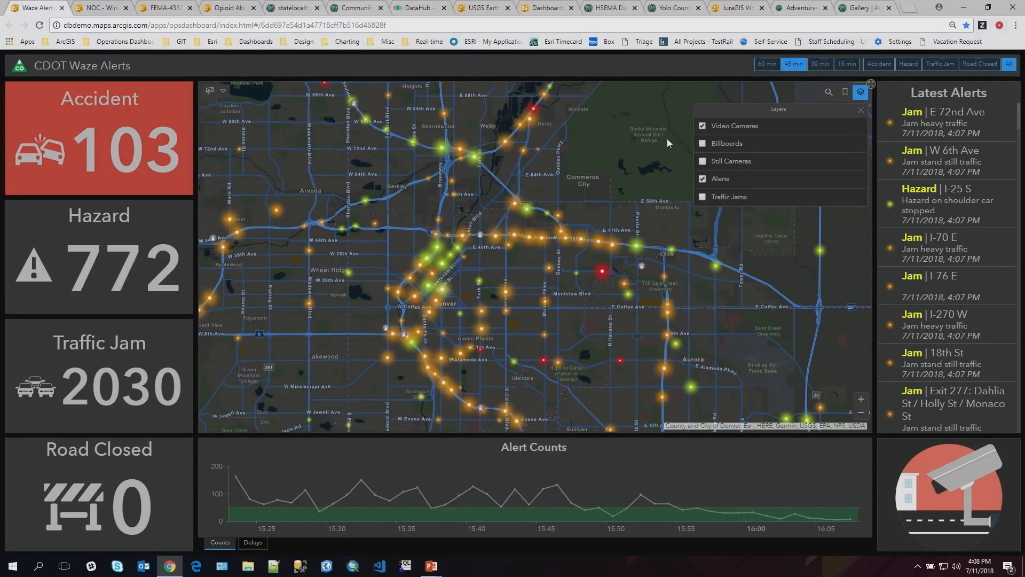
pyautogui.click(861, 110)
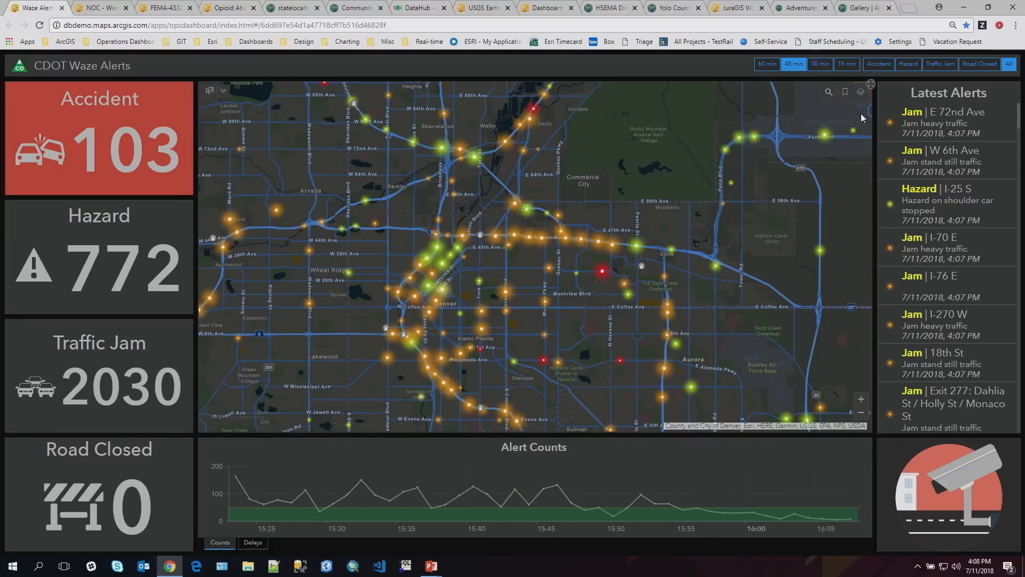
# - Select the York St traffic camera on I-70 on the Denver map and play its video feed
pyautogui.scroll(-1, 650, 202)
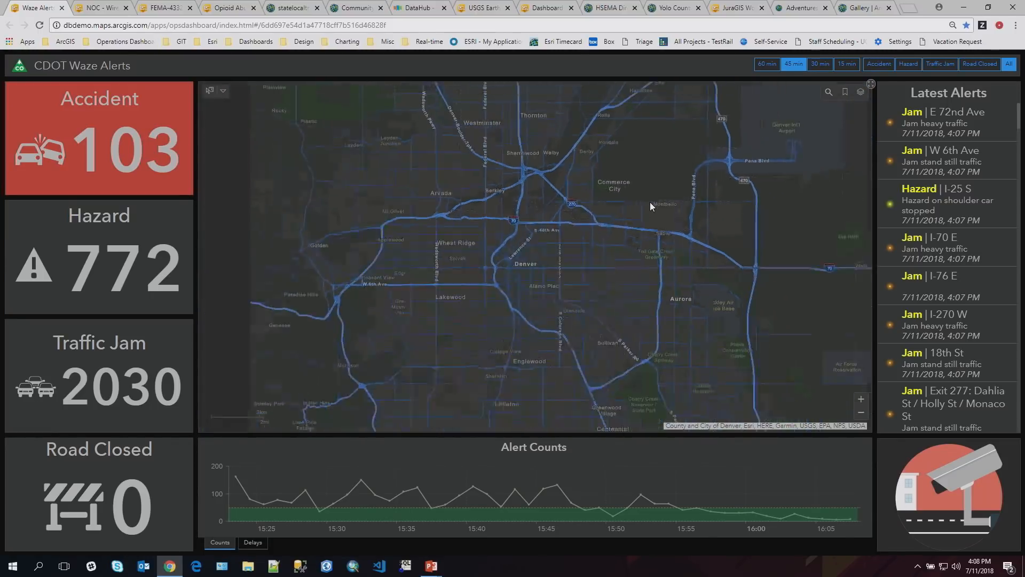
pyautogui.click(224, 90)
pyautogui.click(225, 122)
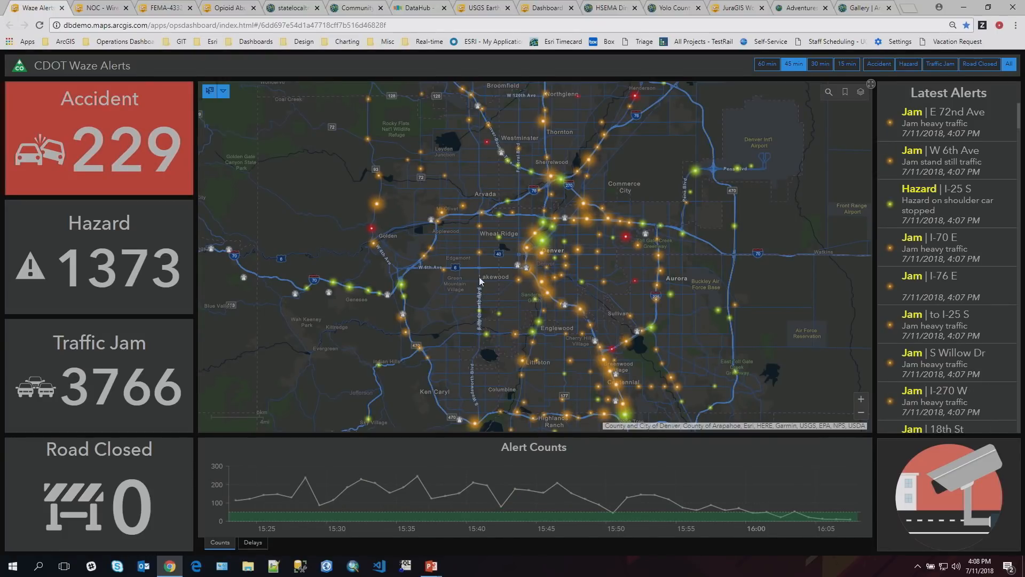
pyautogui.moveTo(575, 226); pyautogui.dragTo(575, 226)
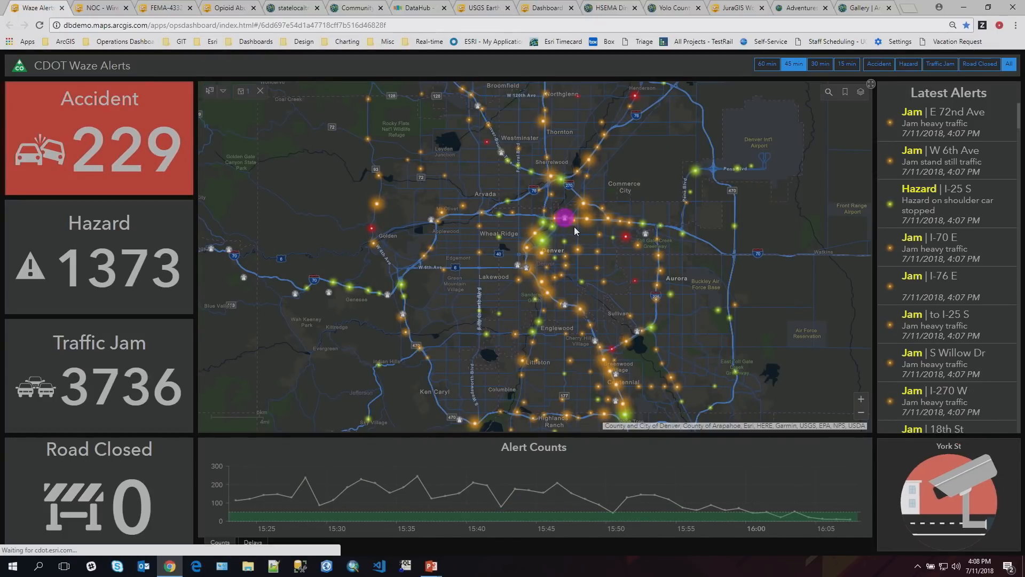
pyautogui.click(959, 499)
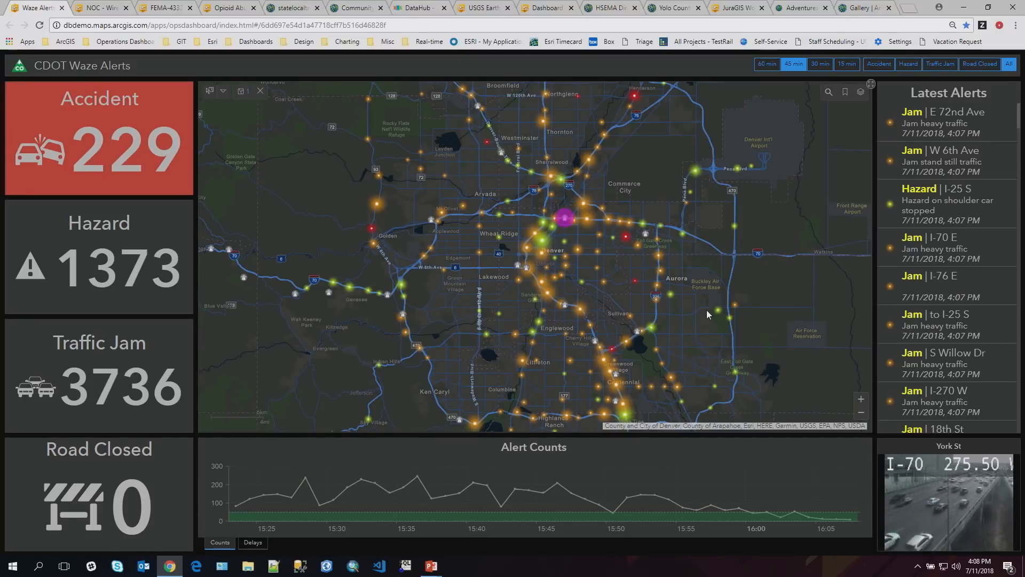
# - Look over the Network Operations Dashboard and the Hurricane Harvey Direct Housing Mission Status dashboard
pyautogui.click(102, 8)
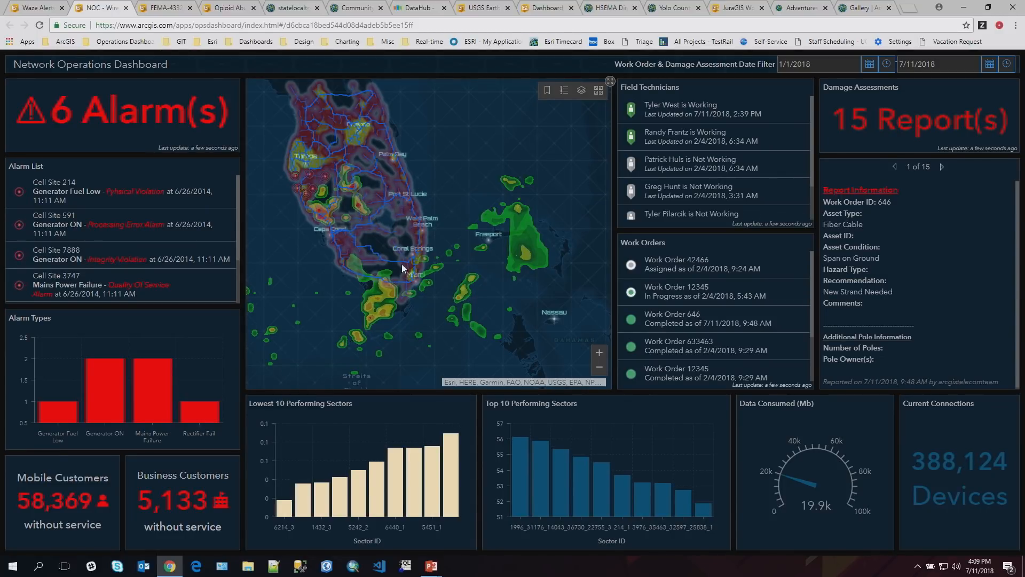
pyautogui.click(168, 11)
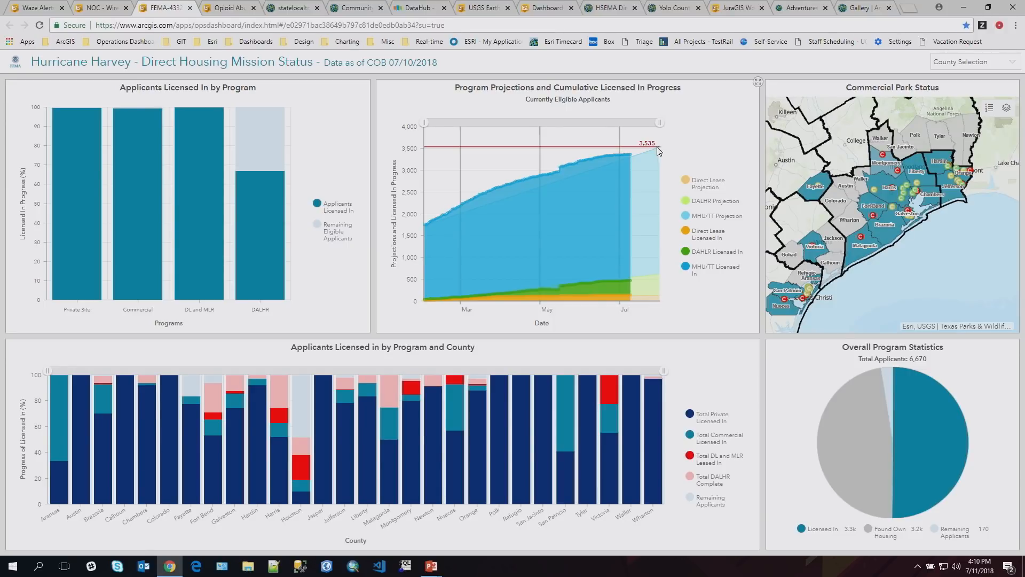
# - Open the Opioid Abuse Probable EMS Call Dashboard, filter it to Tuesday and Wednesday calls, and clear that selection
pyautogui.click(225, 8)
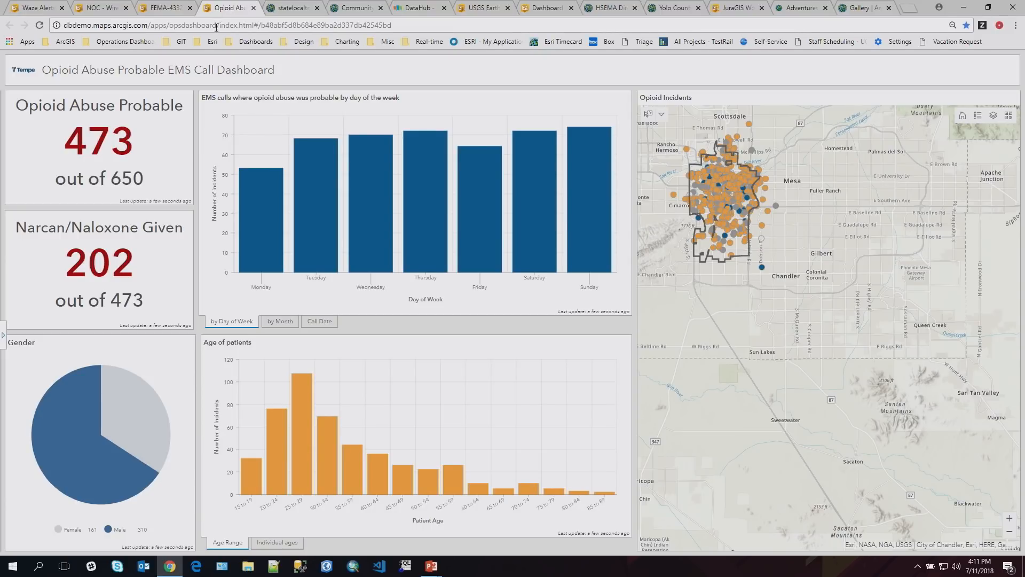
pyautogui.click(315, 224)
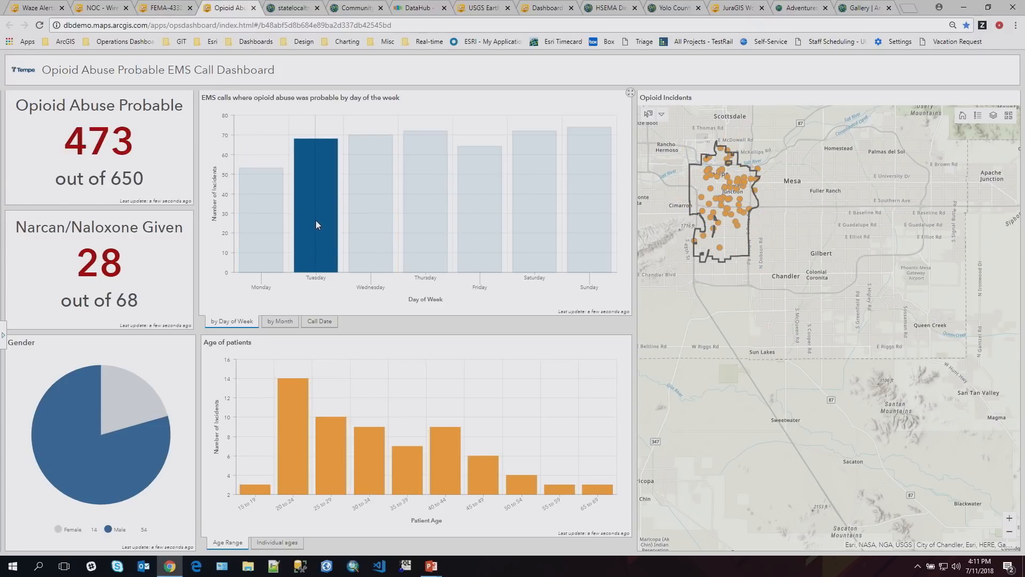
pyautogui.click(363, 220)
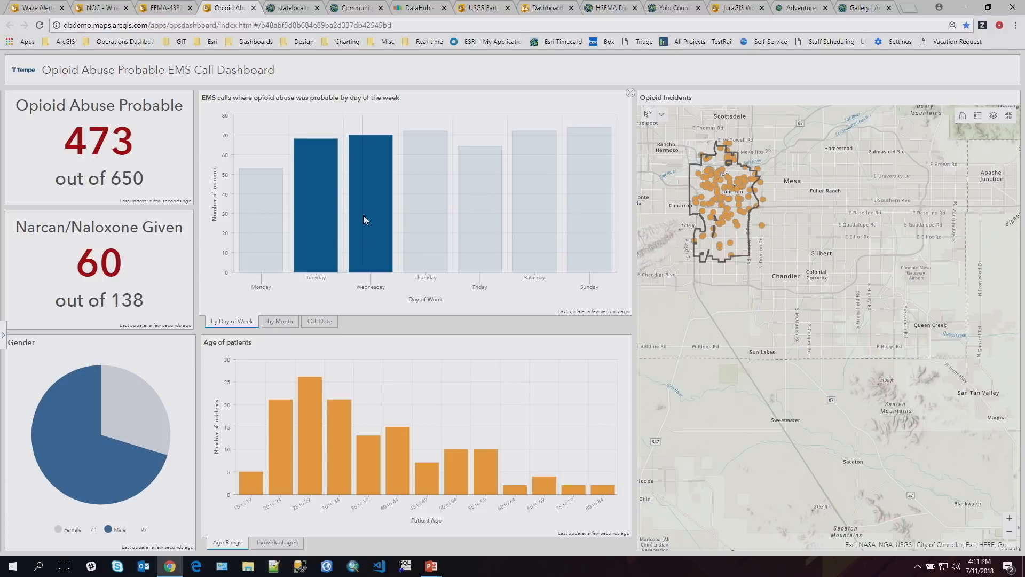
pyautogui.click(202, 309)
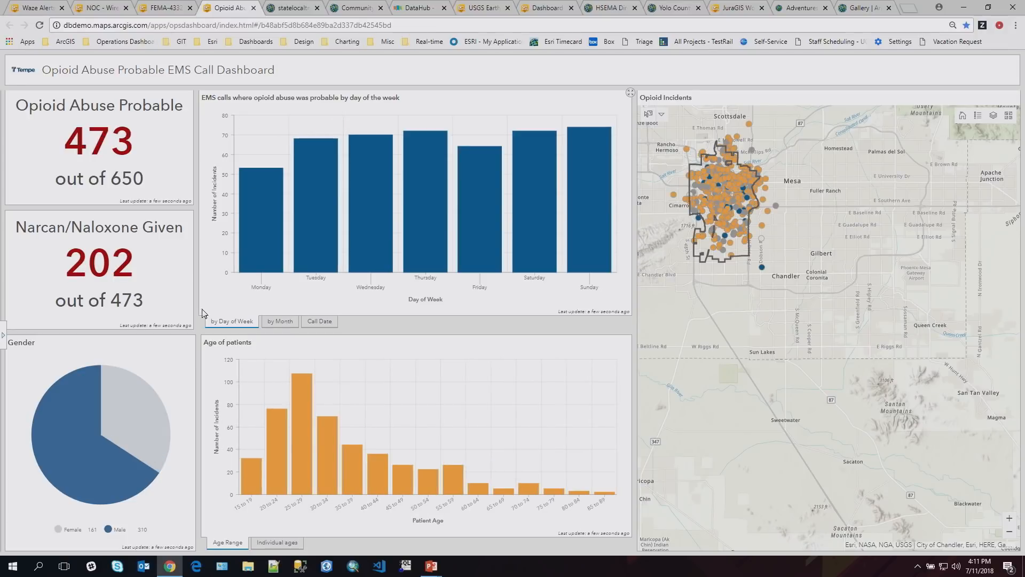
# - Filter the opioid dashboard by male patients, clear it, and do the same for patient ages 25 to 44
pyautogui.click(85, 419)
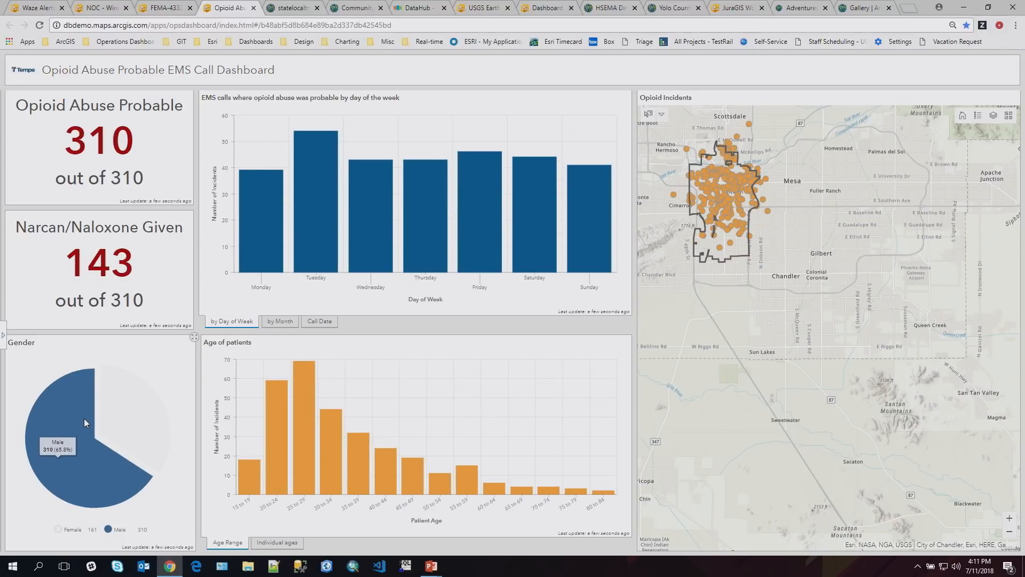
pyautogui.click(168, 380)
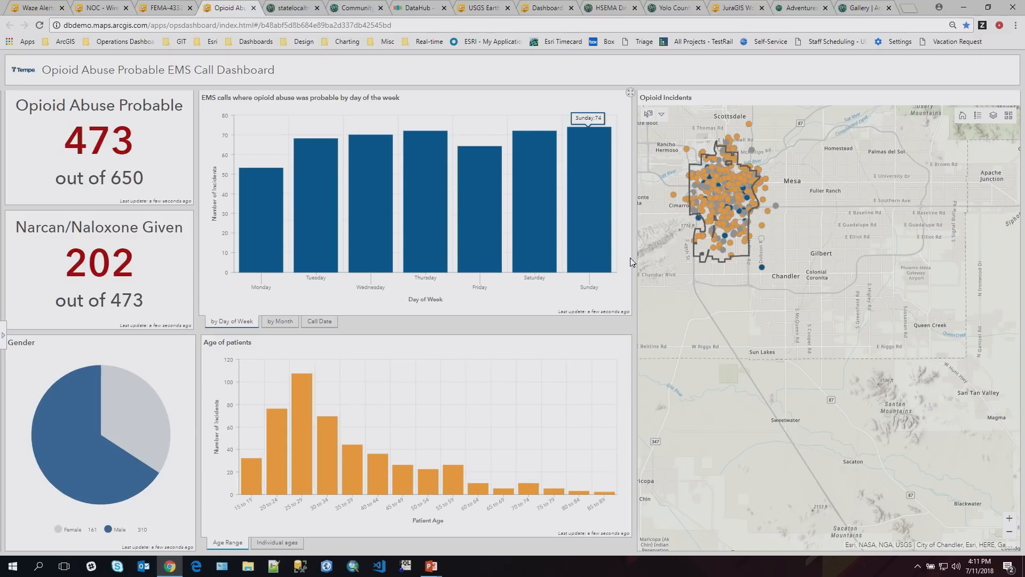
pyautogui.moveTo(296, 474); pyautogui.dragTo(377, 494)
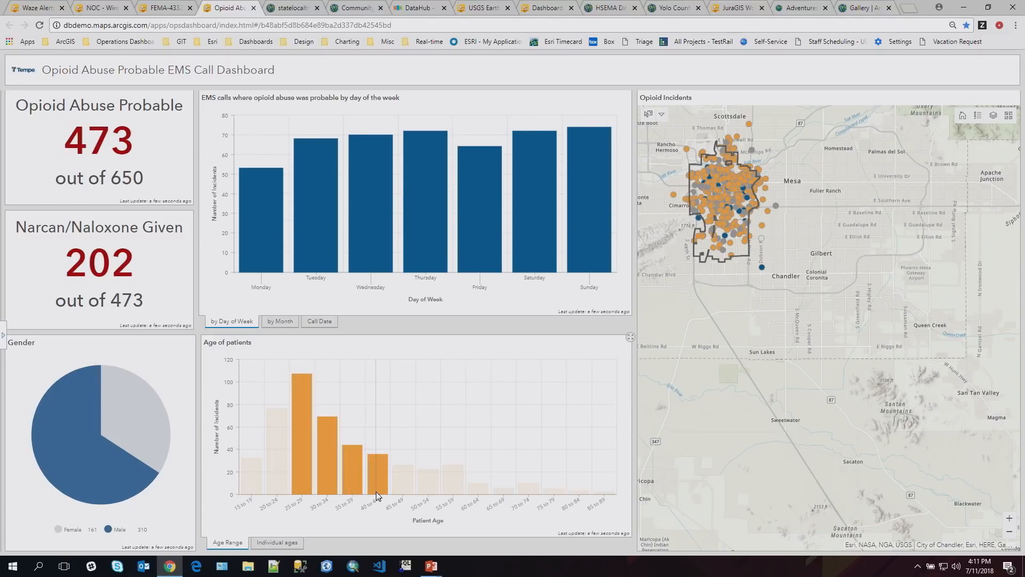
pyautogui.click(446, 430)
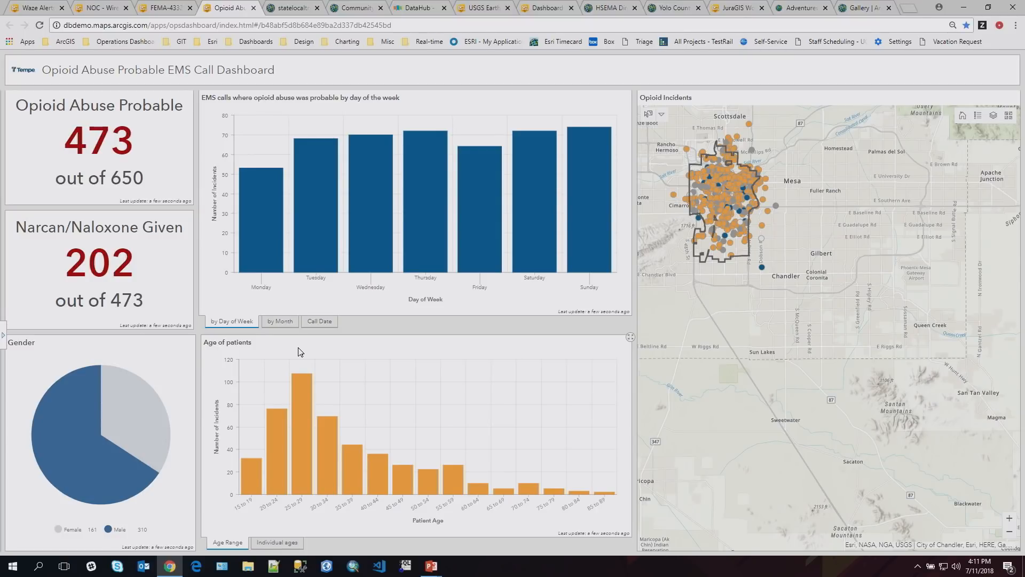
# - Show the EMS calls by month and check the individual ages view before returning to age ranges
pyautogui.click(279, 321)
pyautogui.click(240, 322)
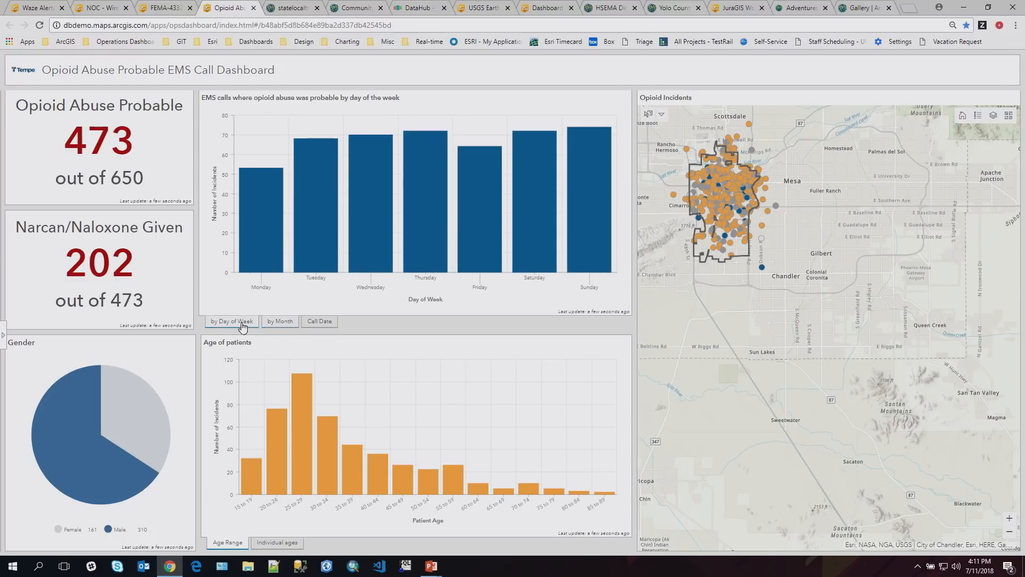
pyautogui.click(288, 323)
pyautogui.click(260, 543)
pyautogui.click(238, 544)
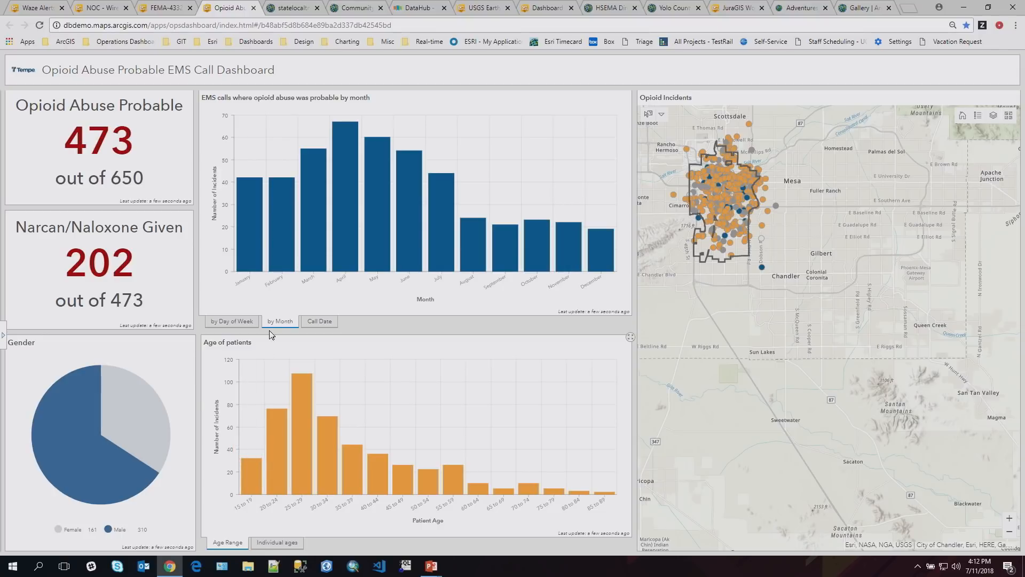
# - Open the Health and Environment: Community Contributions dashboard and review the history and detail of Health Services Use
pyautogui.click(299, 13)
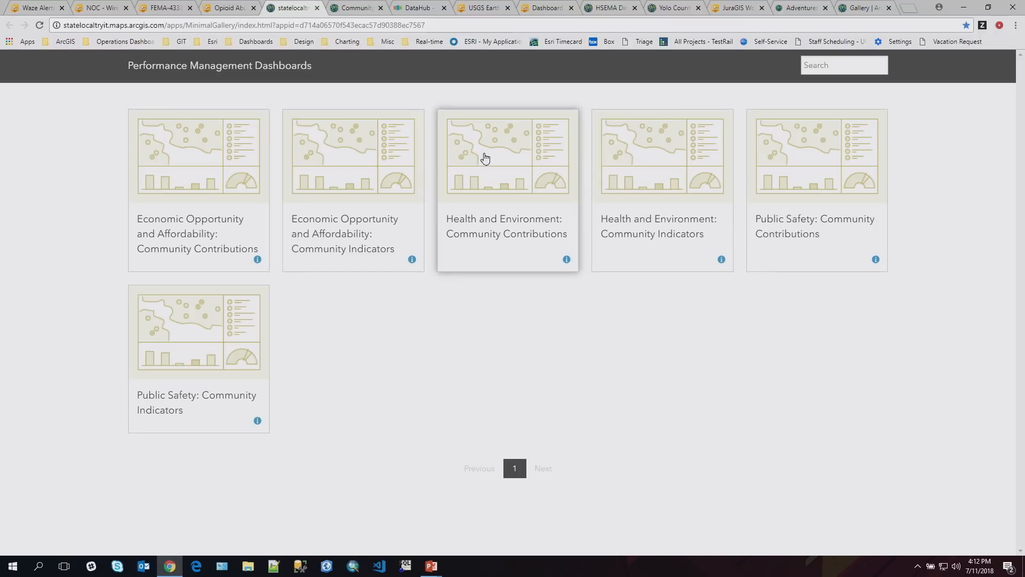
pyautogui.click(485, 158)
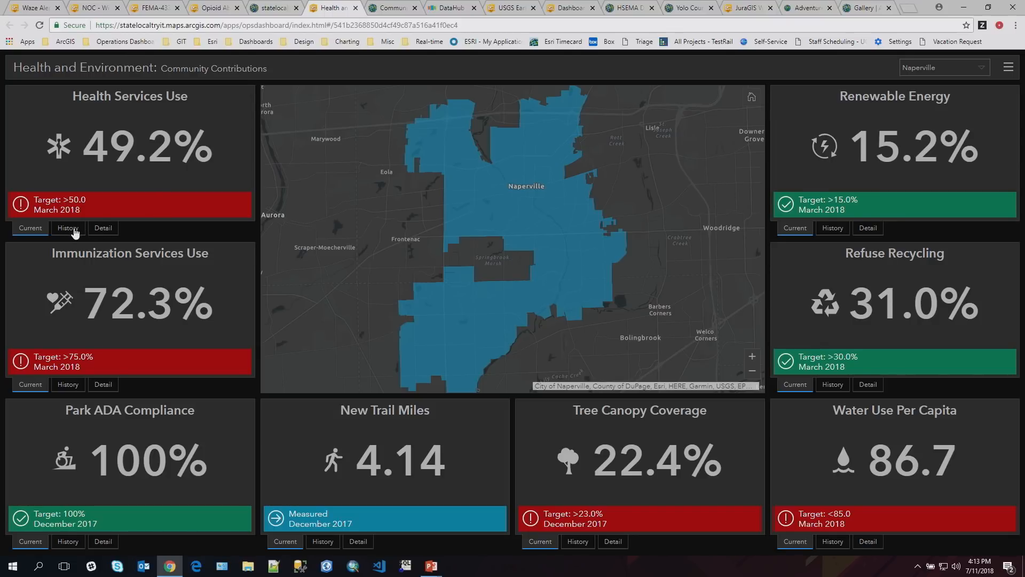
pyautogui.click(76, 230)
pyautogui.click(97, 235)
pyautogui.click(76, 230)
pyautogui.click(38, 230)
# - Review the history and detail of Immunization Services Use and return it to the current value
pyautogui.click(67, 385)
pyautogui.click(103, 385)
pyautogui.click(70, 385)
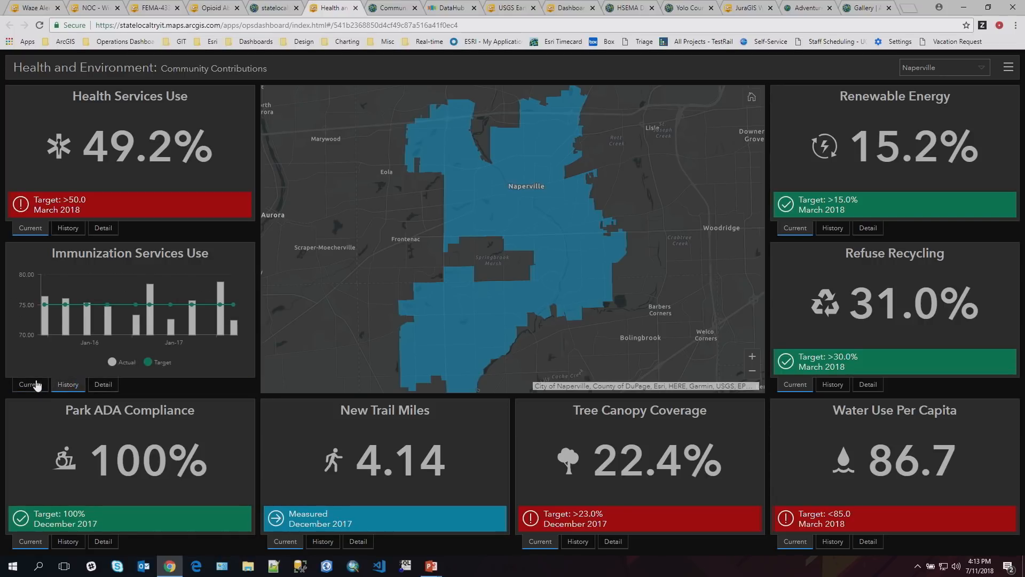
pyautogui.click(37, 384)
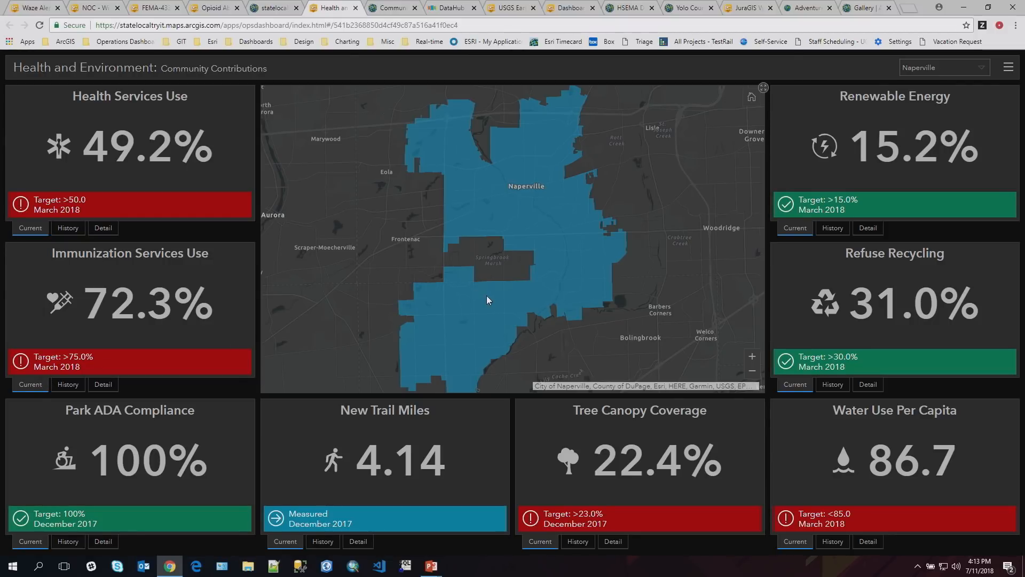
# - Compare areas by filtering the Health and Environment dashboard to District 1, followed by District 3
pyautogui.click(945, 76)
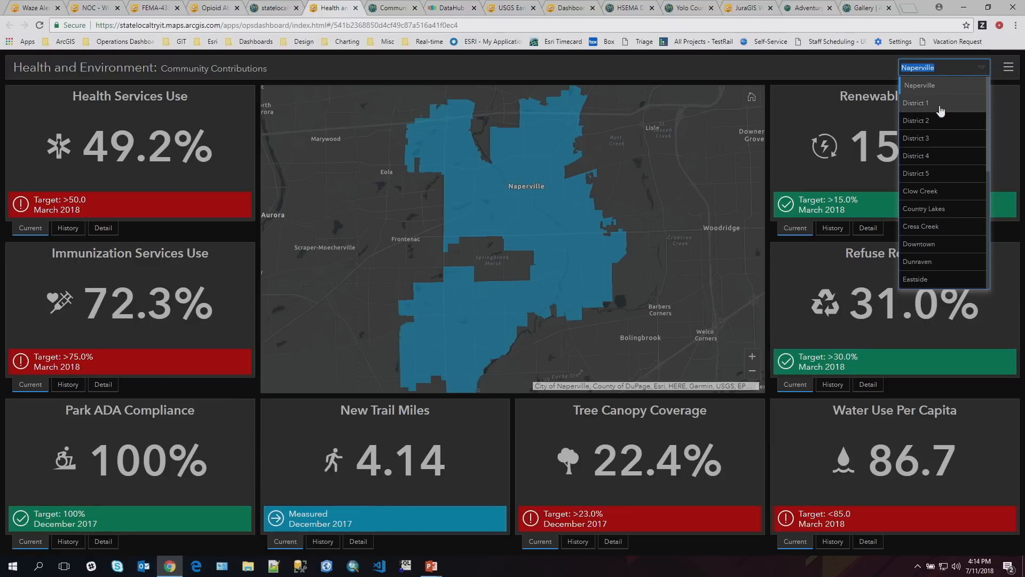
pyautogui.click(941, 109)
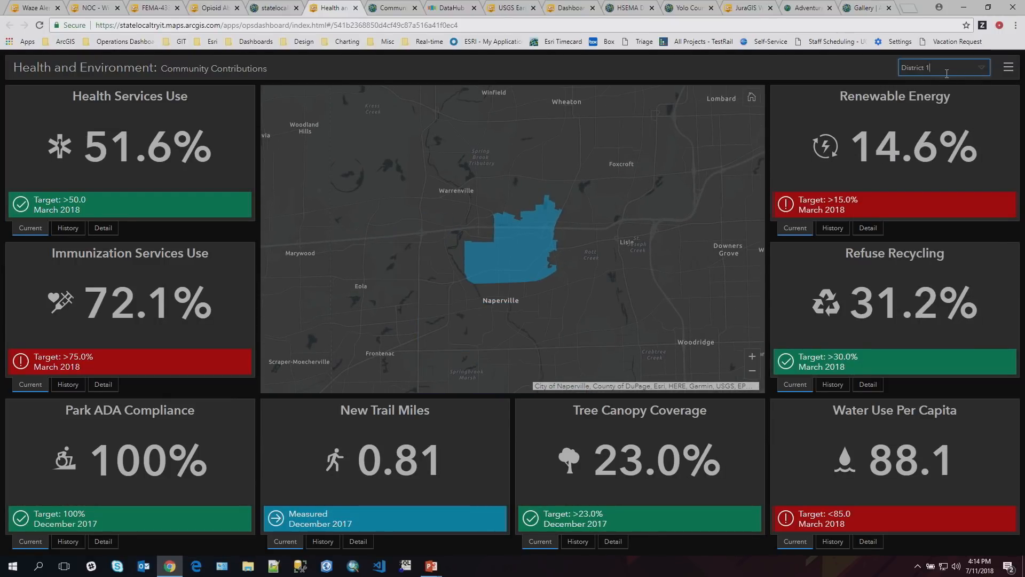
pyautogui.click(979, 73)
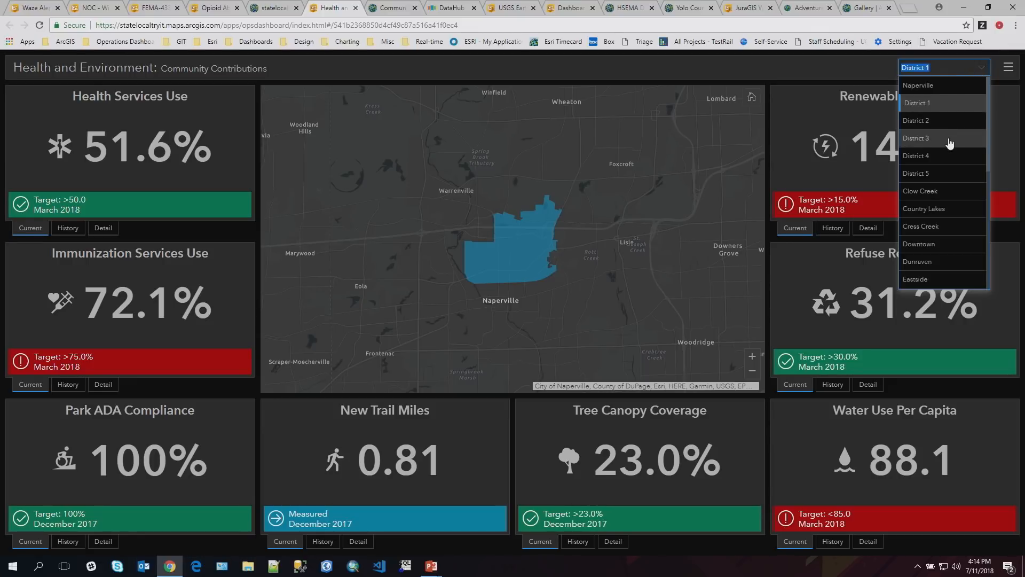
pyautogui.click(948, 139)
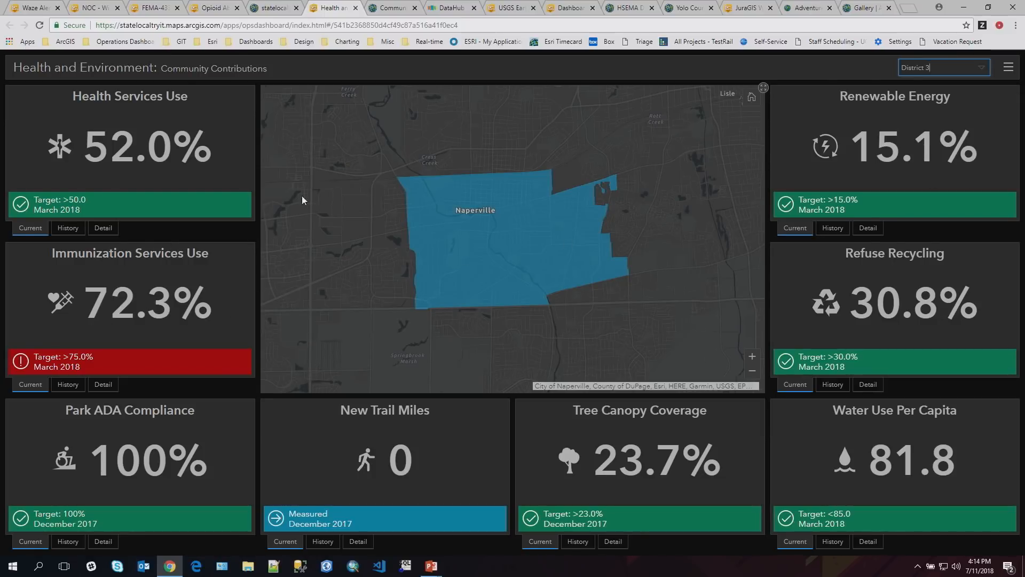
# - Open the Community Performance portal and filter its Economic Opportunity and Affordability indicators to the Dunraven neighborhood
pyautogui.click(389, 8)
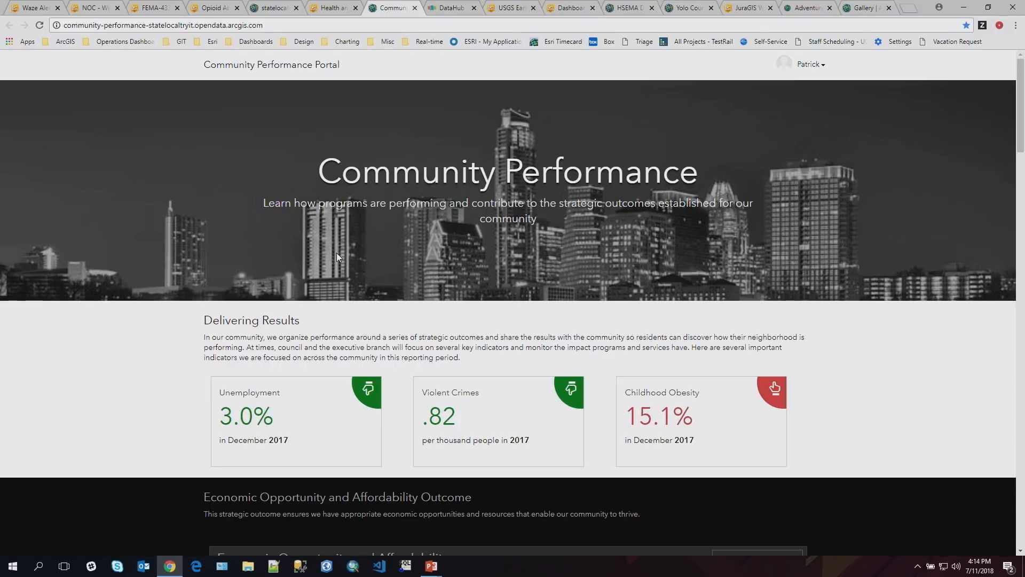
pyautogui.scroll(-4, 336, 255)
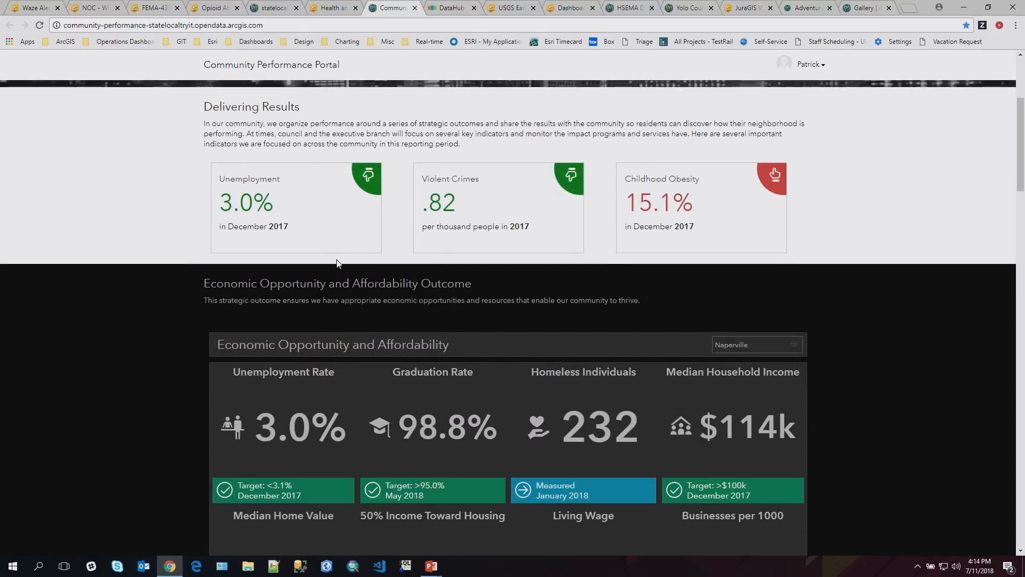
pyautogui.scroll(-4, 336, 261)
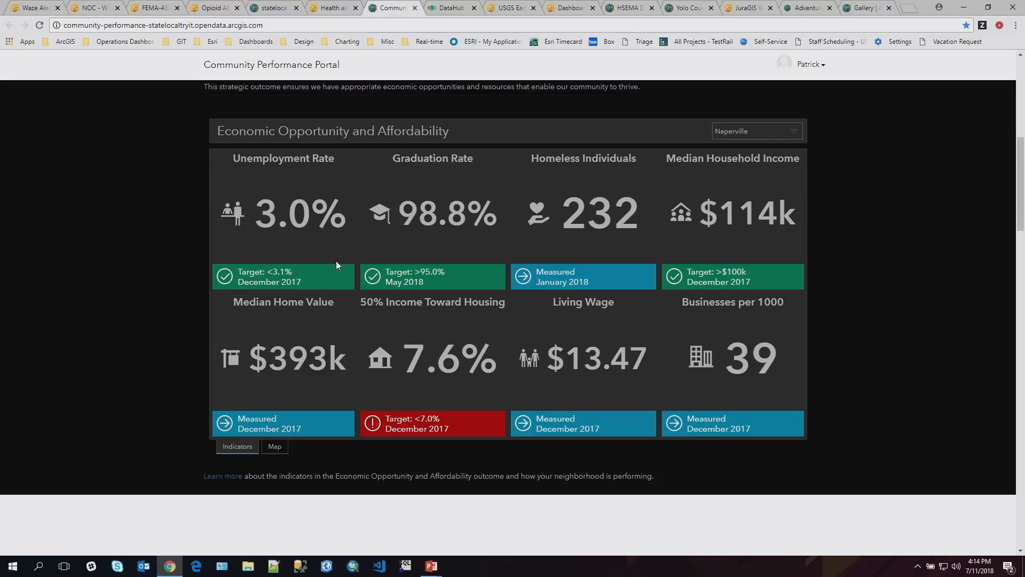
pyautogui.click(786, 133)
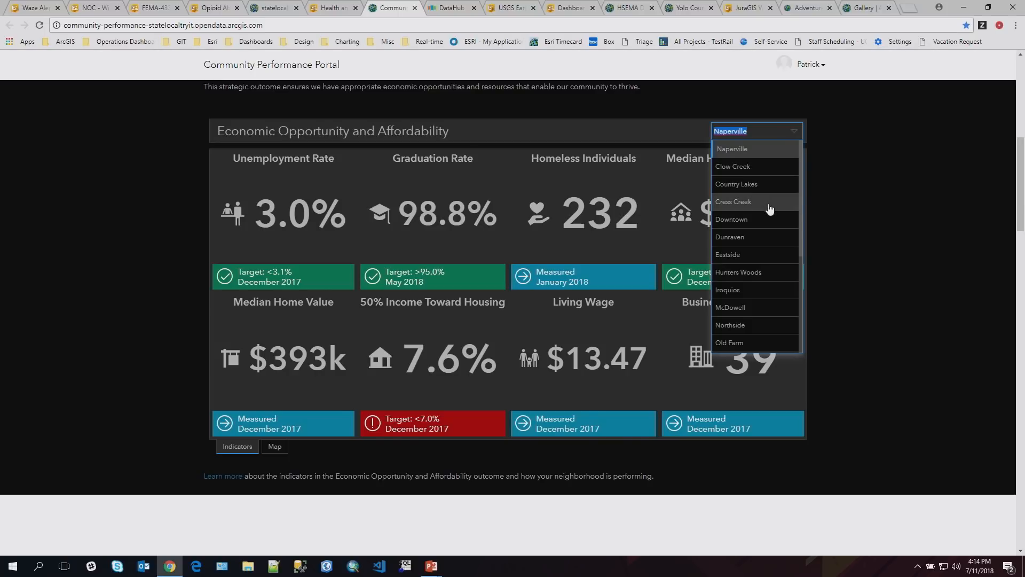
pyautogui.click(763, 237)
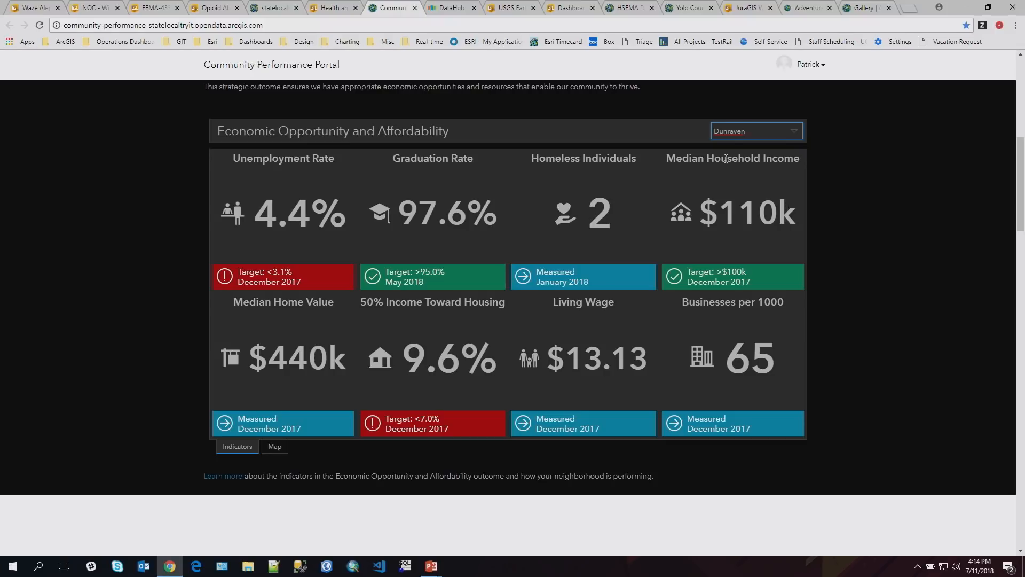
# - Open the Johns Creek DataHub's Fire page and review the incident chart, cluster map and Fire Incident Response Dashboard
pyautogui.click(452, 9)
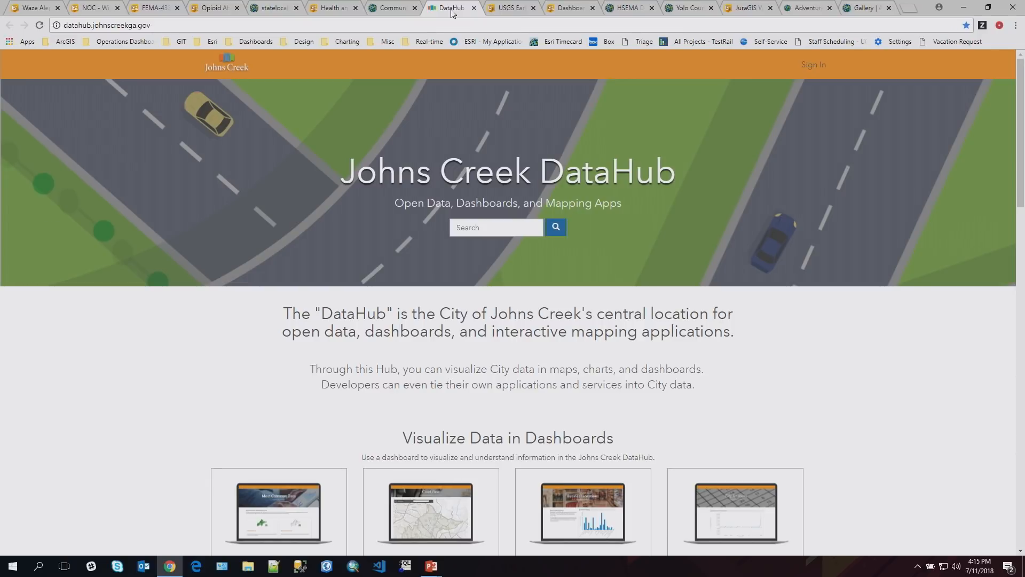
pyautogui.scroll(-3, 322, 177)
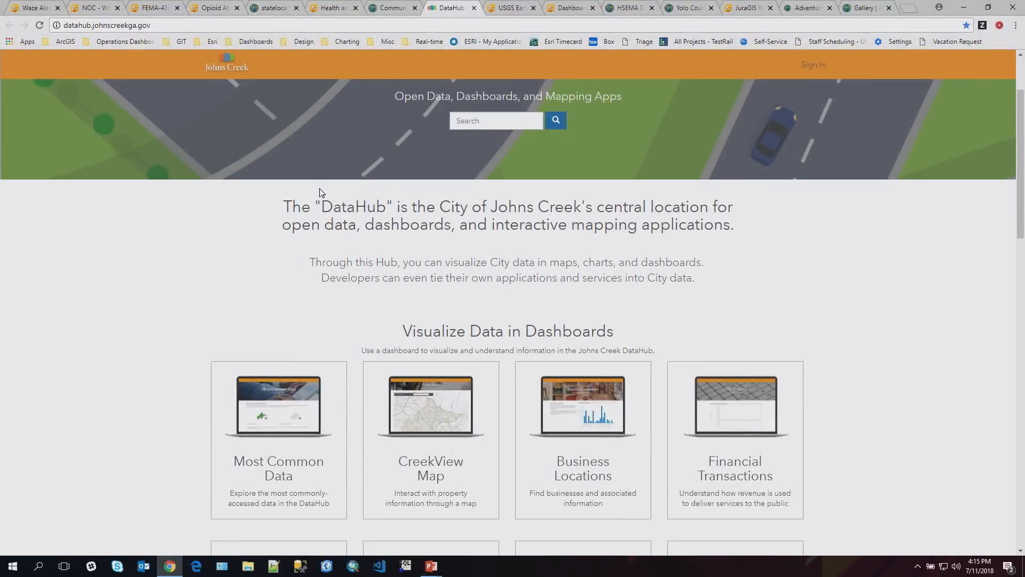
pyautogui.scroll(-3, 321, 192)
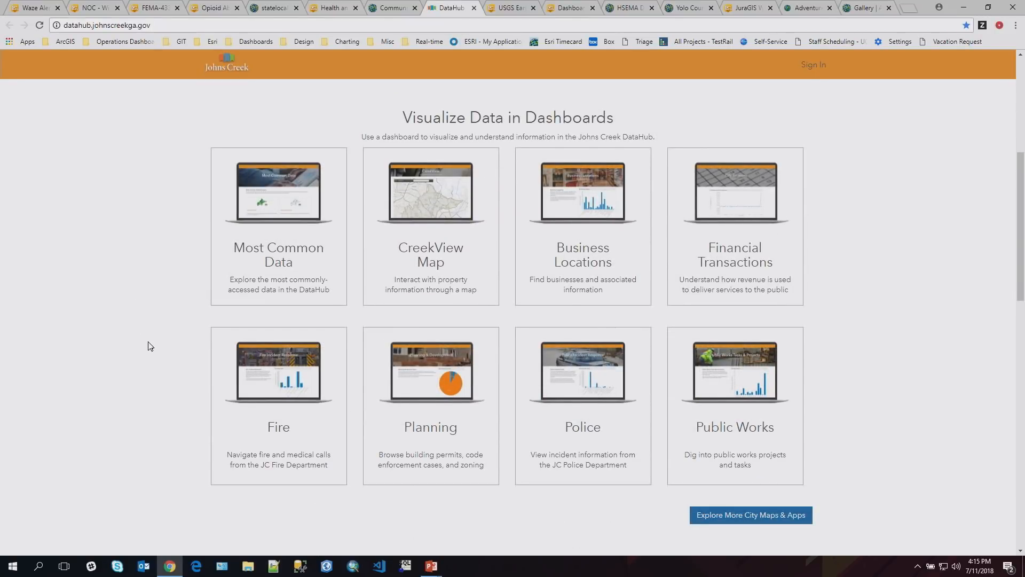
pyautogui.click(276, 385)
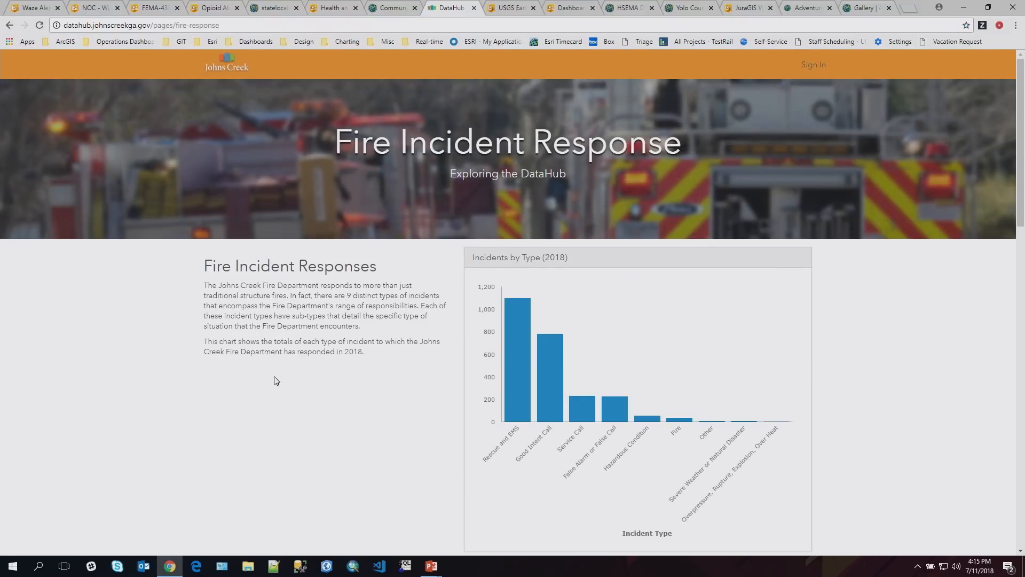
pyautogui.scroll(-5, 275, 381)
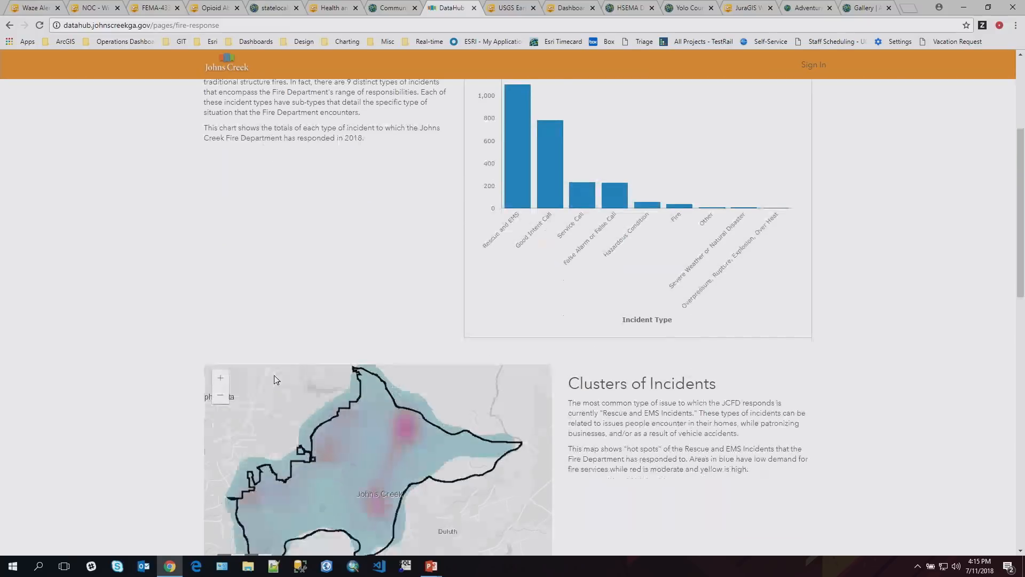
pyautogui.scroll(-7, 271, 368)
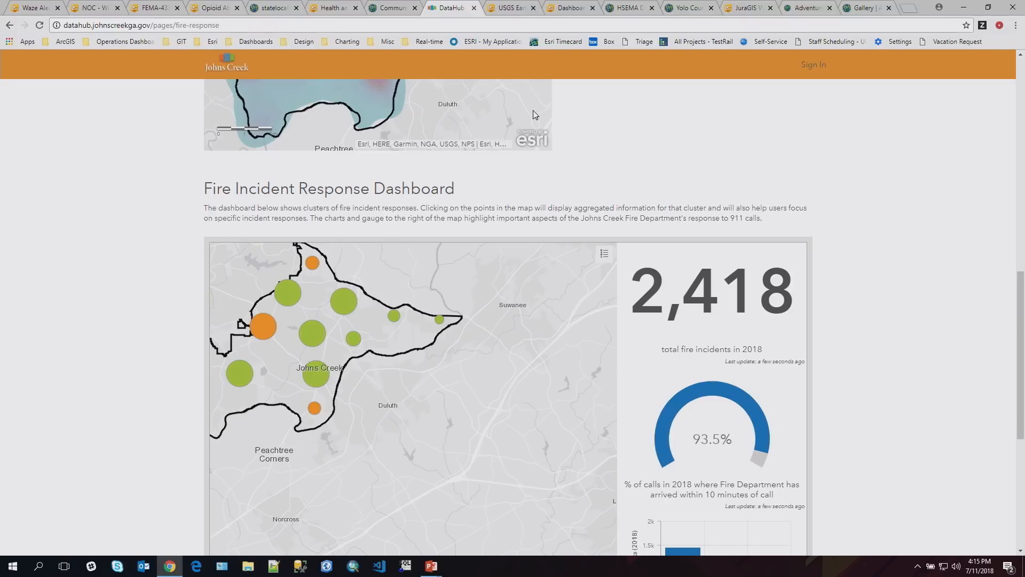
# - Show the Recent USGS Earthquakes dashboard and examine the earthquake activity around the Pacific Ocean on its map
pyautogui.click(513, 10)
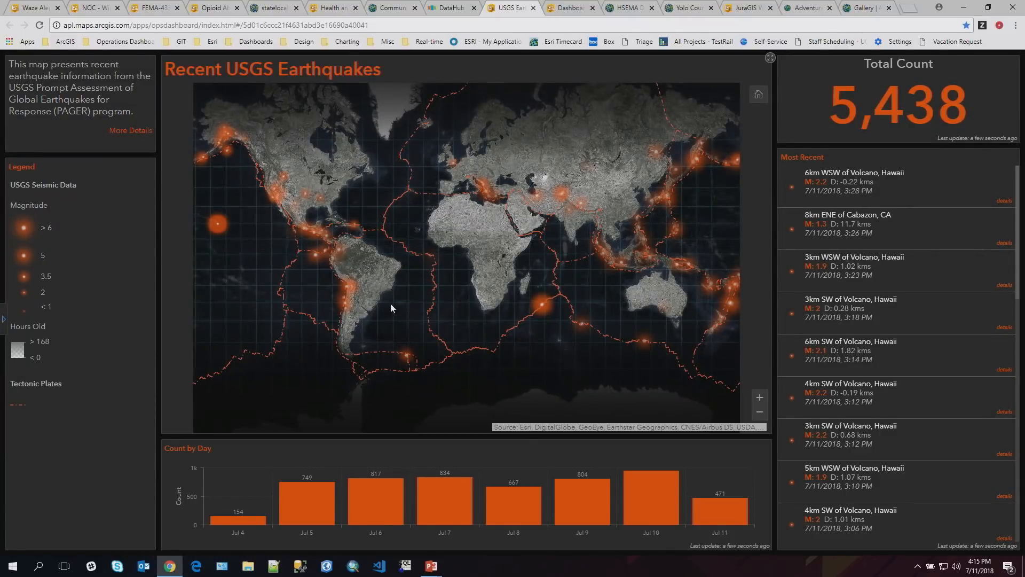
pyautogui.moveTo(326, 259); pyautogui.dragTo(456, 283)
pyautogui.scroll(2, 456, 283)
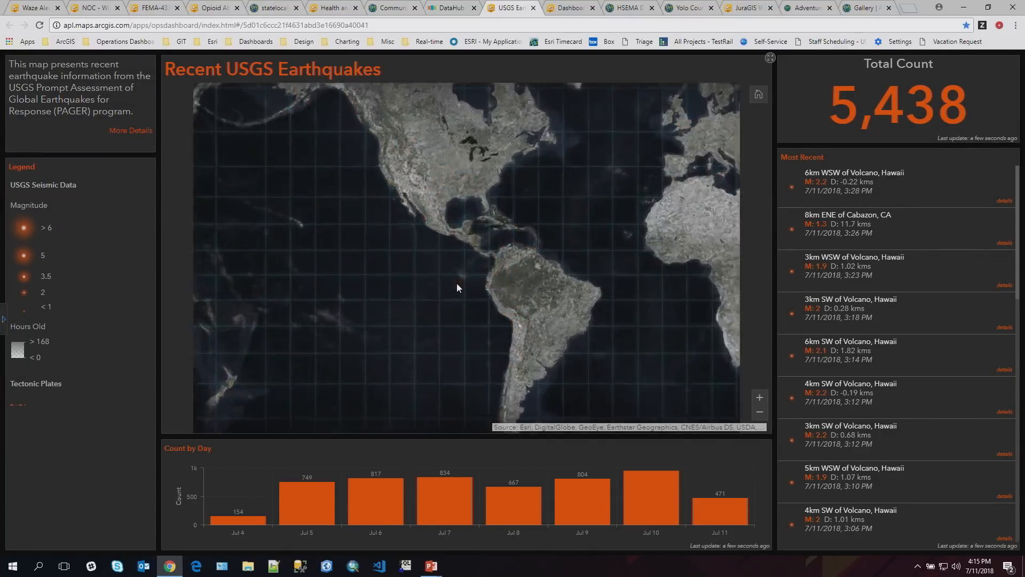
pyautogui.moveTo(363, 284); pyautogui.dragTo(504, 300)
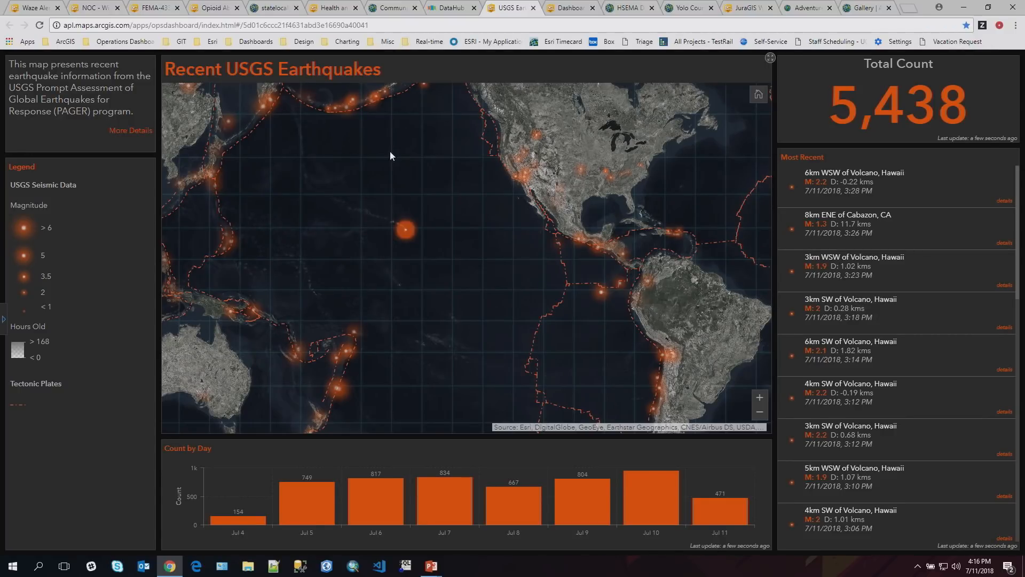
# - Show the Bluebird Volunteer Crowdsource dashboard, followed by the HSEMA Director's Daily Brief
pyautogui.hotkey('ctrl', 'Tab')
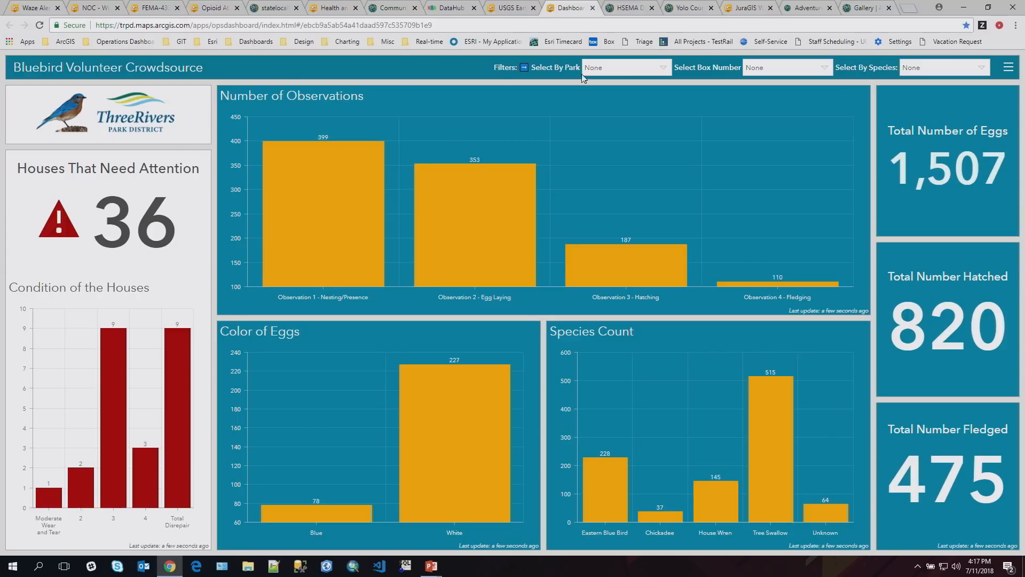
pyautogui.click(629, 7)
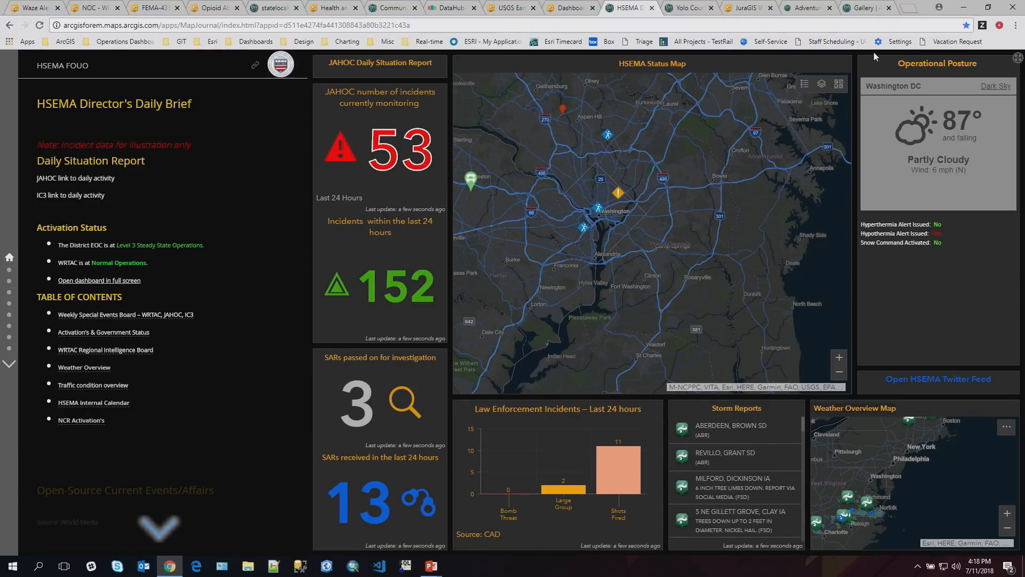
# - Show the Yolo County Elections Map, followed by the JuraGIS World dashboard, and reload the latter
pyautogui.click(688, 11)
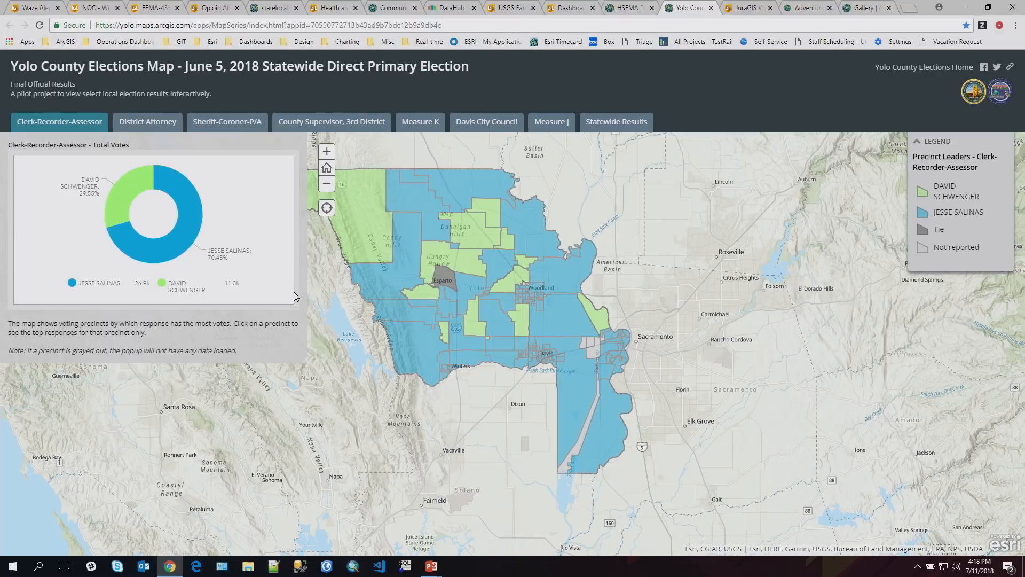
pyautogui.click(754, 13)
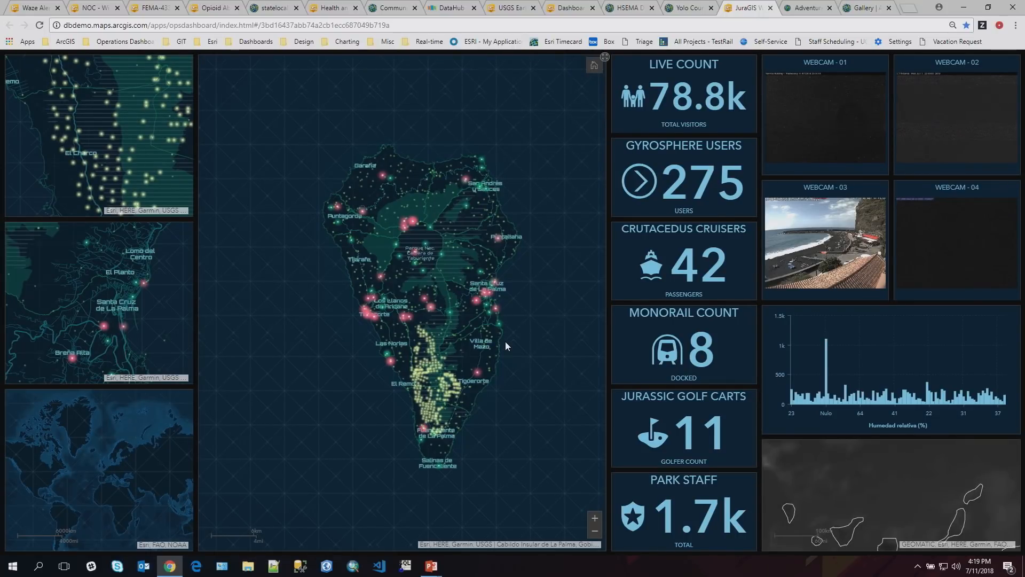
pyautogui.click(39, 25)
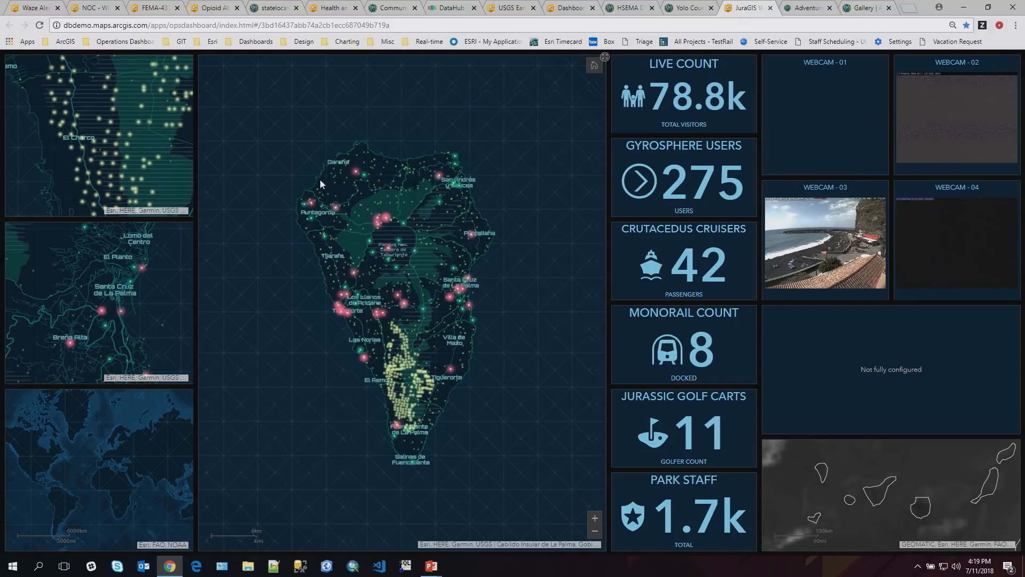
# - Open the Adventures in Time & Space story map and review its embedded interactive dashboard comparing London in 2018 and 1900
pyautogui.click(802, 9)
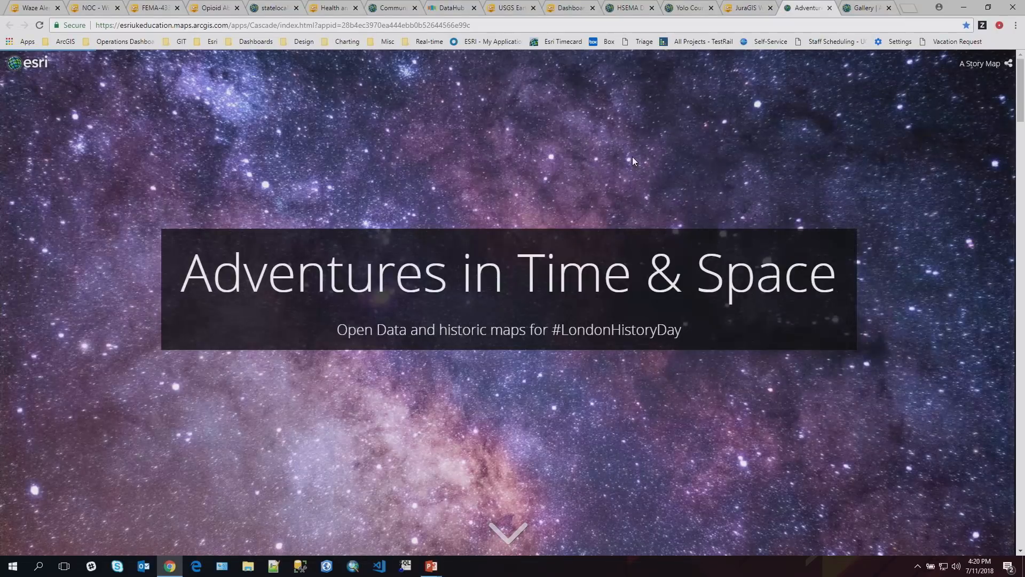
pyautogui.scroll(-3, 632, 160)
pyautogui.scroll(-4, 633, 160)
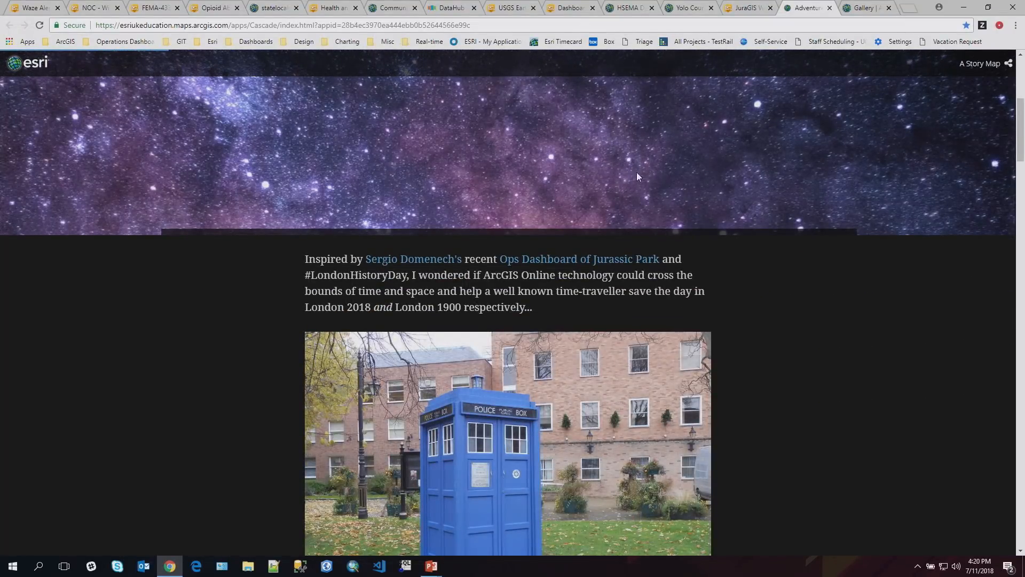
pyautogui.scroll(-3, 799, 255)
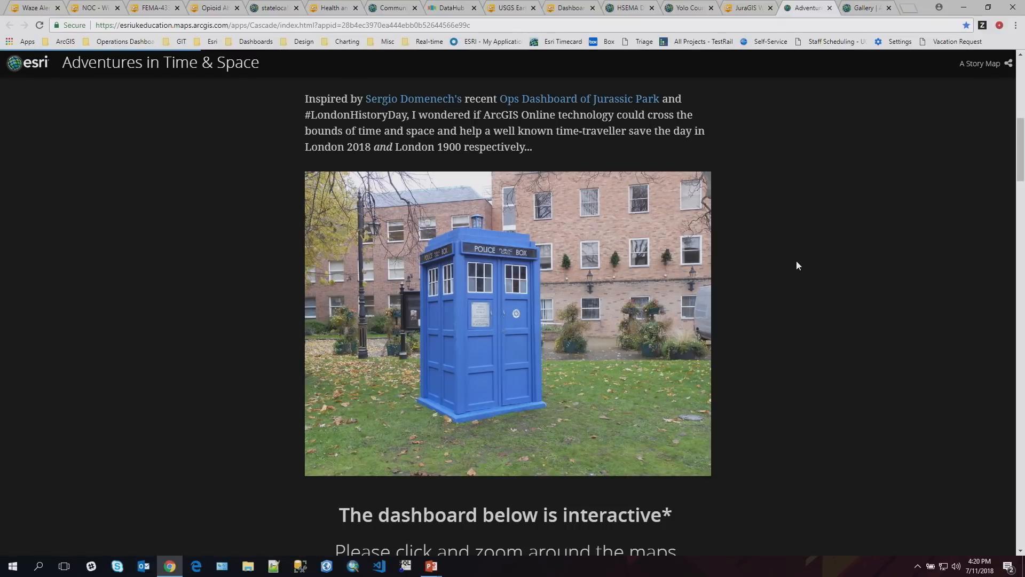
pyautogui.scroll(-3, 796, 265)
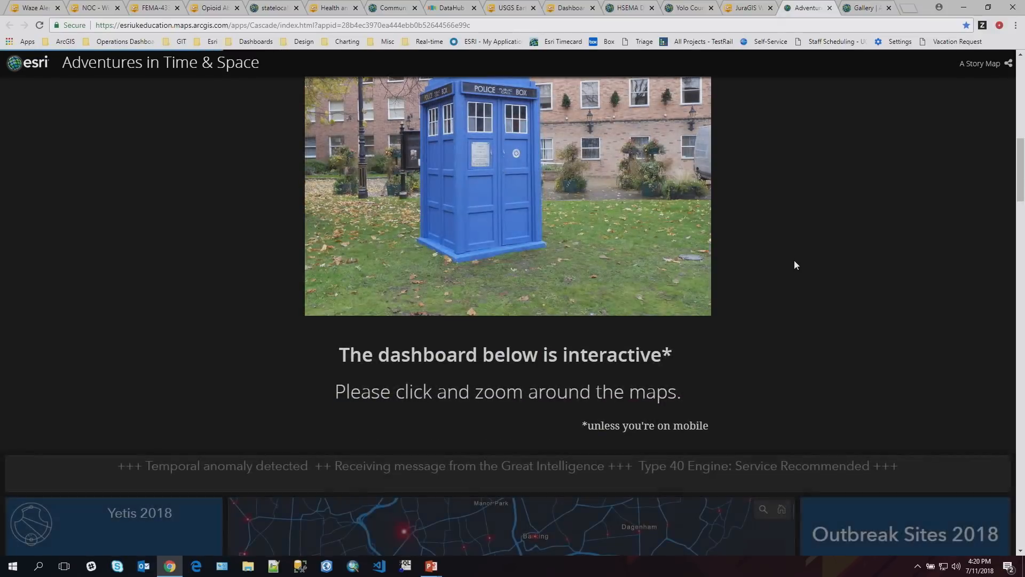
pyautogui.scroll(-2, 794, 260)
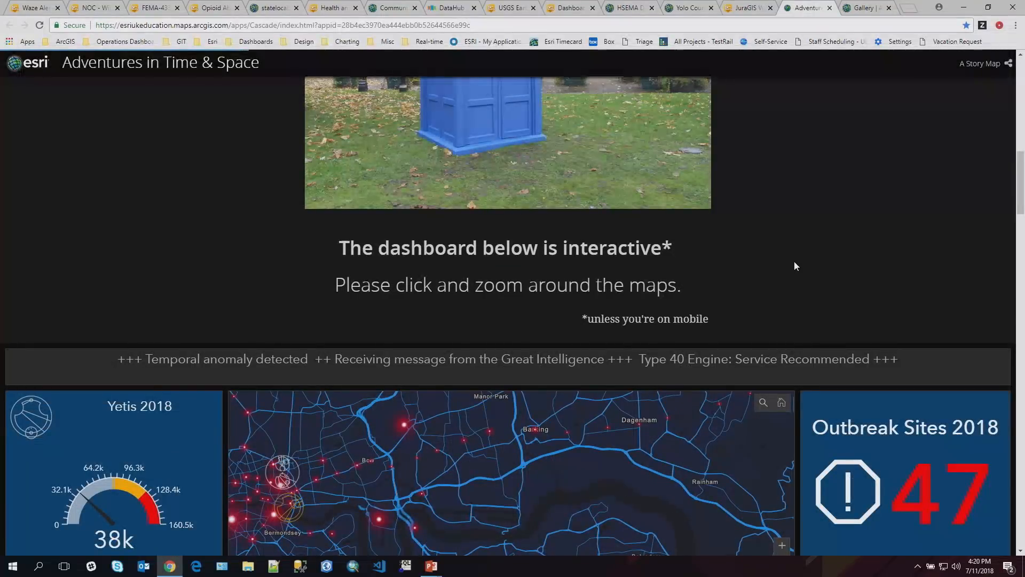
pyautogui.scroll(-2, 794, 261)
pyautogui.scroll(-2, 794, 261)
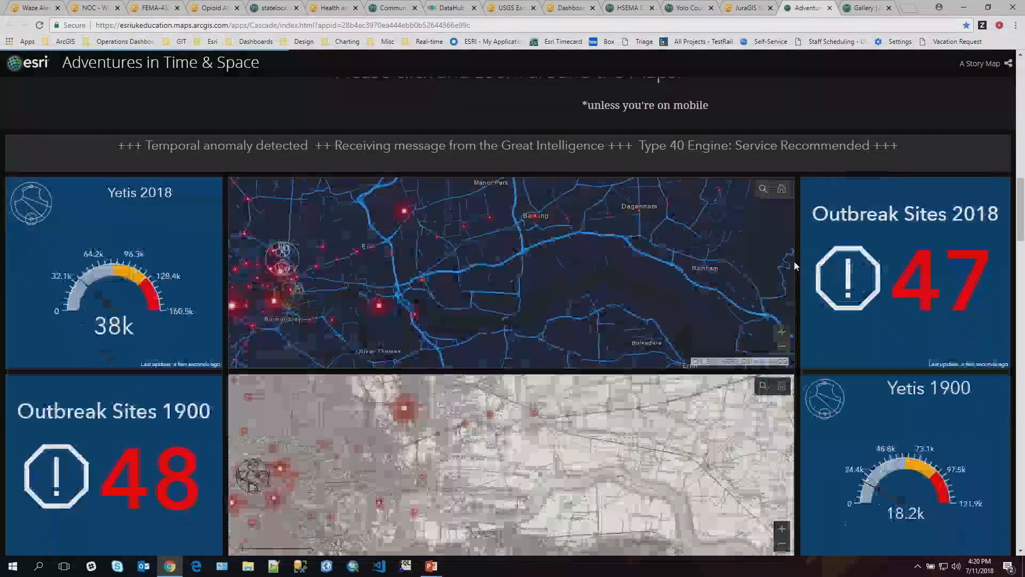
pyautogui.scroll(-1, 794, 261)
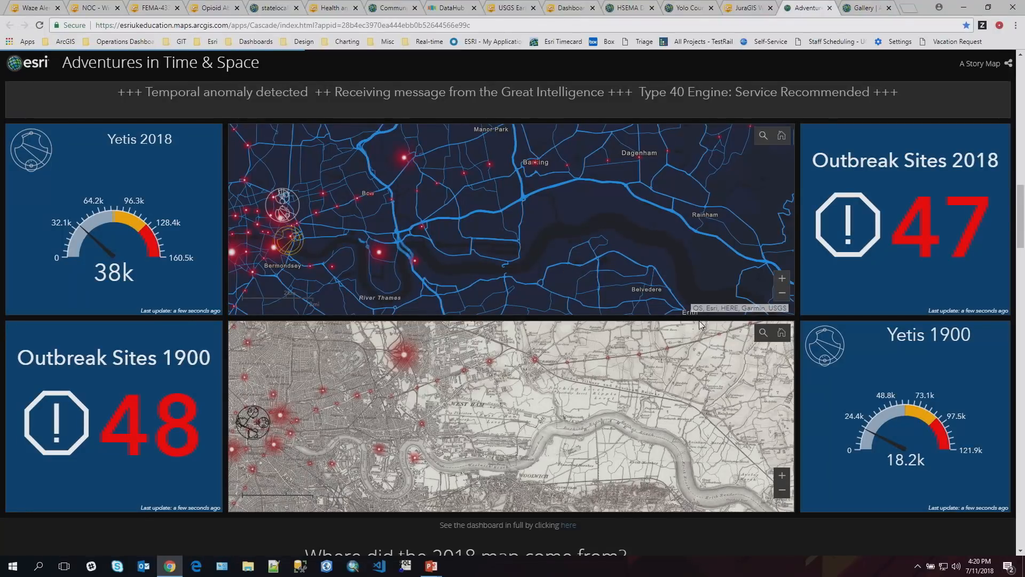
# - Review the story map's section on the origin of the 2018 map and open the ArcGIS Solutions gallery
pyautogui.scroll(-7, 788, 366)
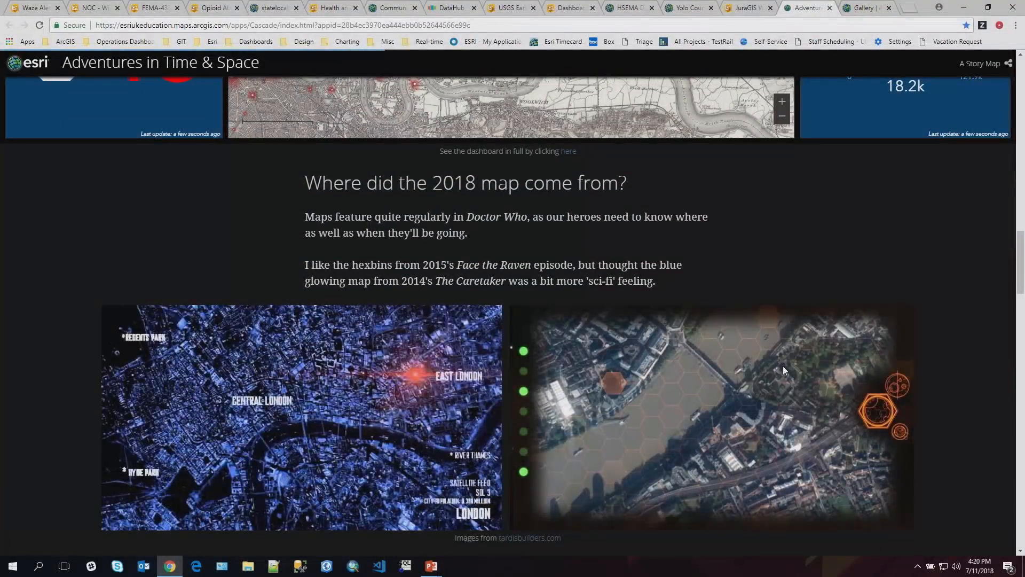
pyautogui.scroll(-3, 783, 367)
pyautogui.scroll(-3, 782, 366)
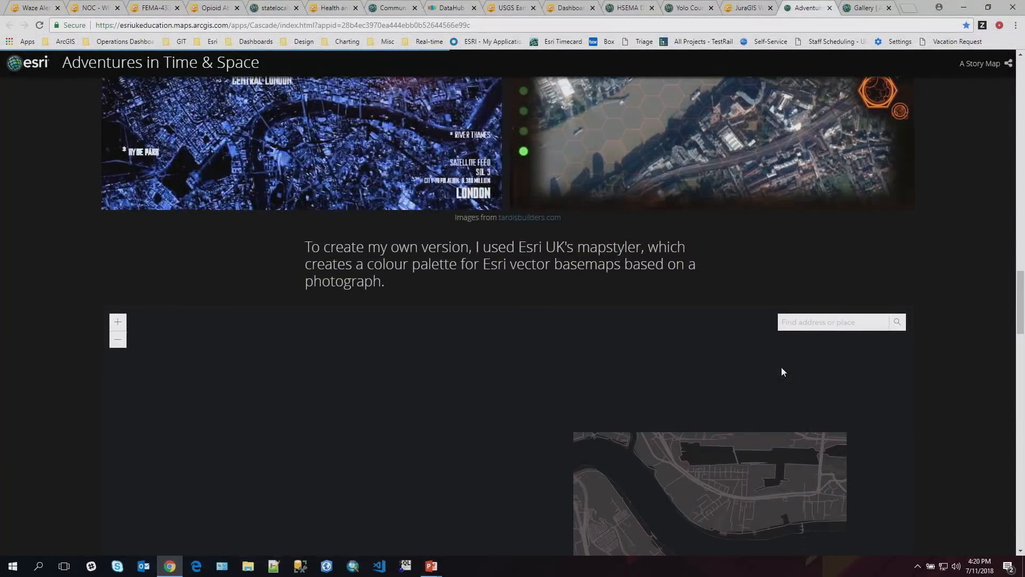
pyautogui.scroll(-2, 594, 262)
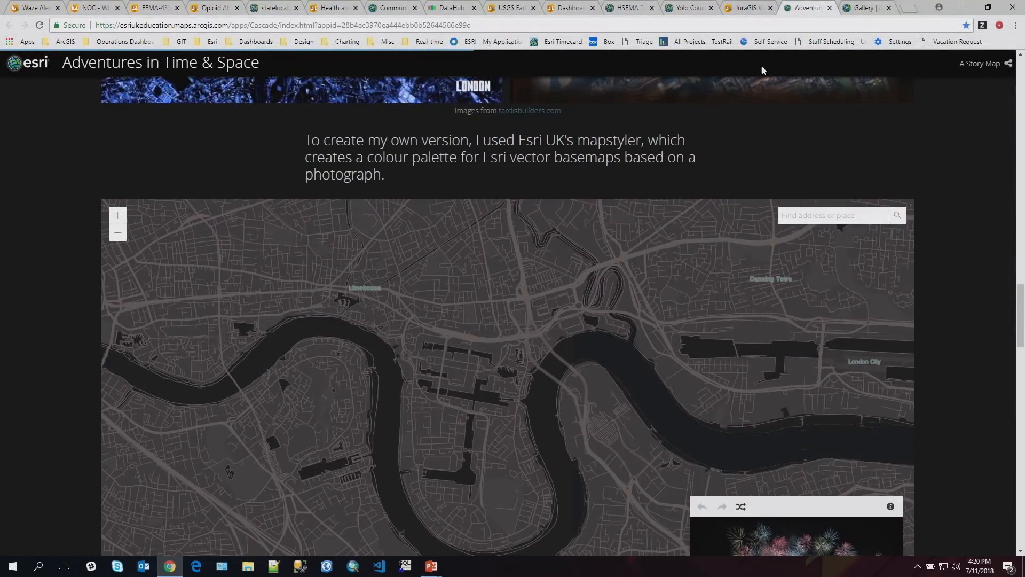
pyautogui.click(855, 15)
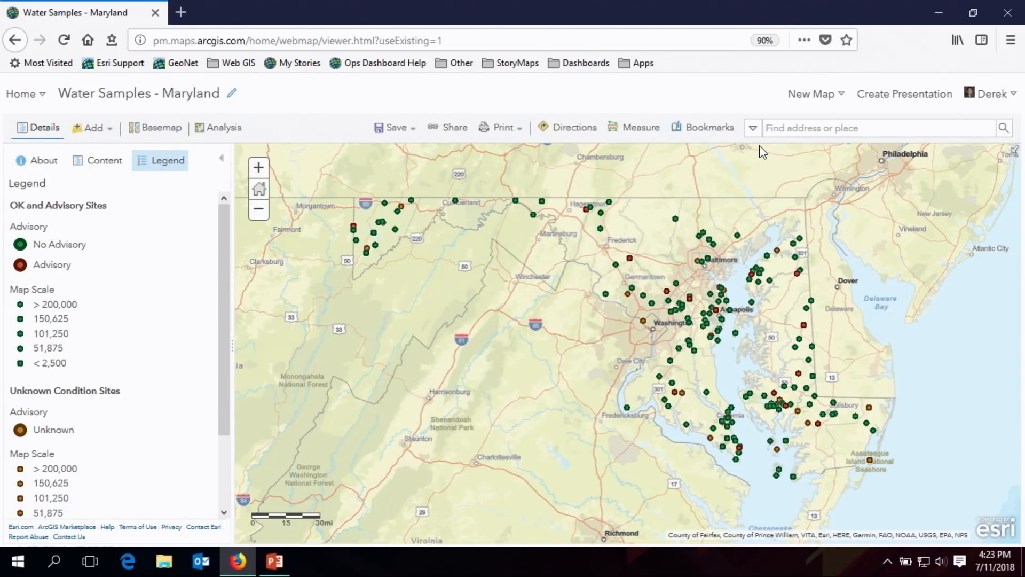
# - Examine the sampling sites on the Water Samples - Maryland web map and open the details of Chevy Chase Lake #3827
pyautogui.moveTo(590, 247); pyautogui.dragTo(686, 316)
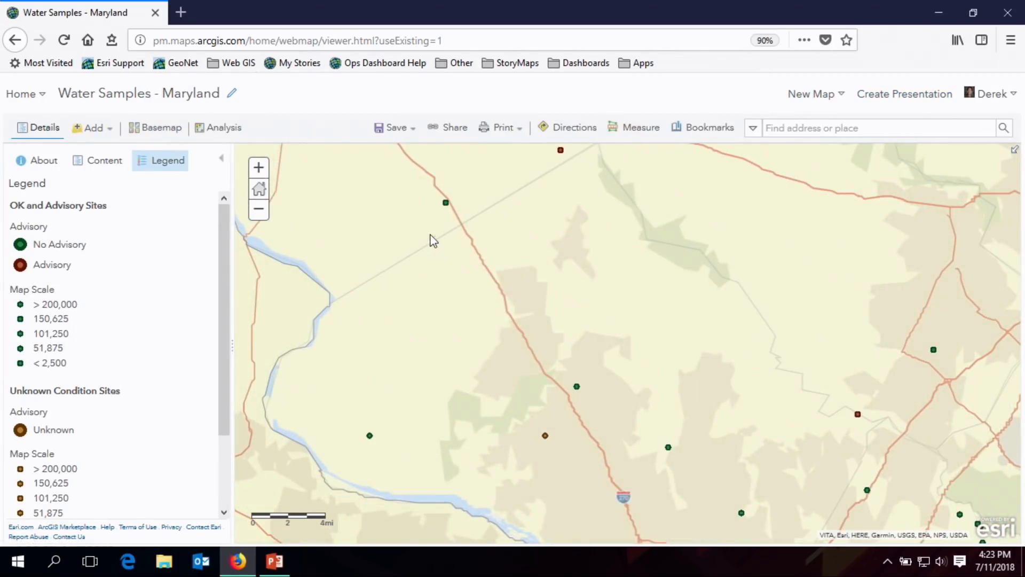
pyautogui.moveTo(418, 219)
pyautogui.mouseDown()
pyautogui.moveTo(575, 365)
pyautogui.moveTo(632, 401)
pyautogui.mouseUp()
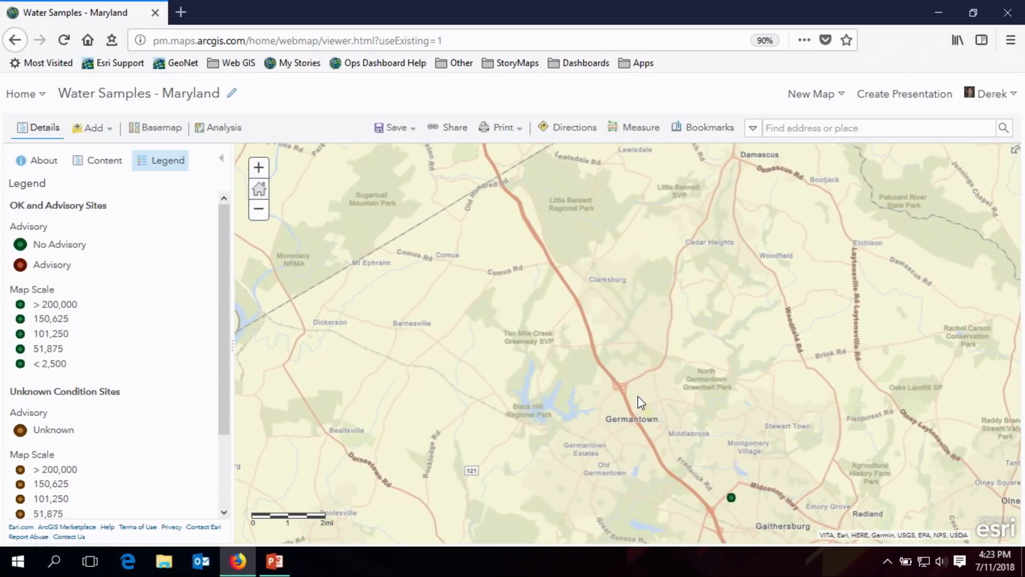
pyautogui.scroll(-1, 706, 405)
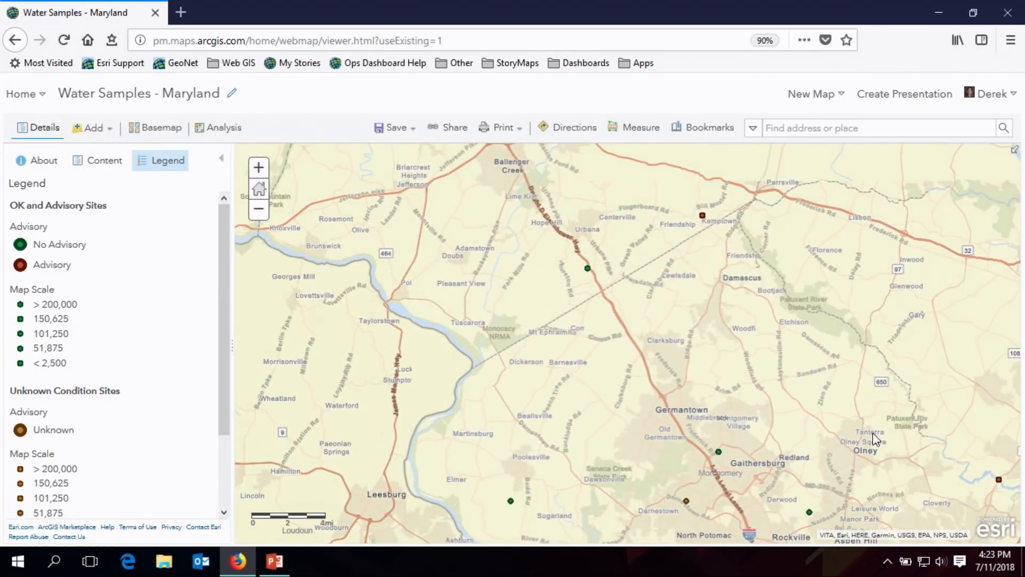
pyautogui.scroll(-1, 873, 440)
pyautogui.scroll(-2, 954, 432)
pyautogui.moveTo(953, 433); pyautogui.dragTo(817, 372)
pyautogui.scroll(-1, 726, 360)
pyautogui.moveTo(669, 359); pyautogui.dragTo(584, 299)
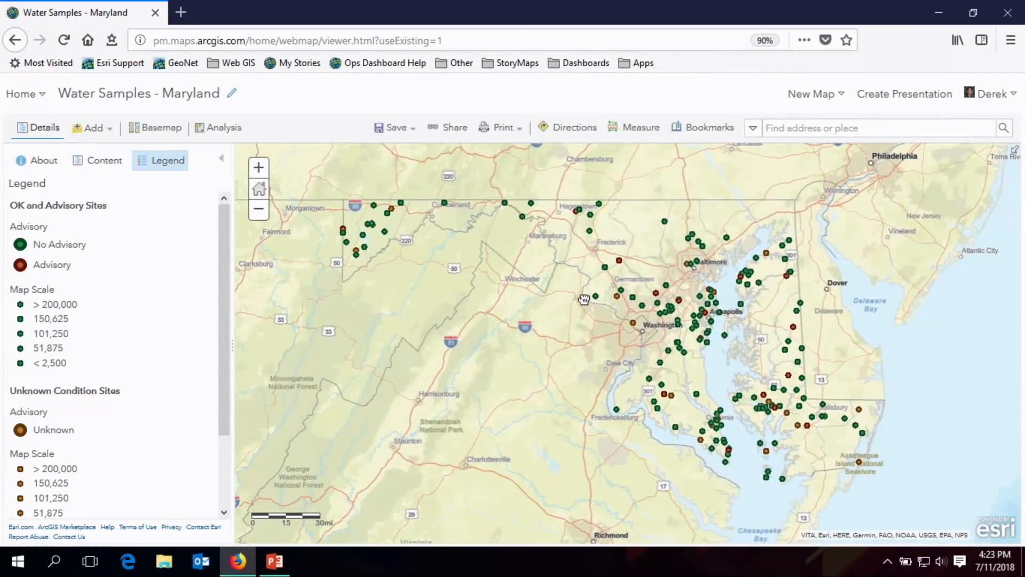
pyautogui.click(606, 267)
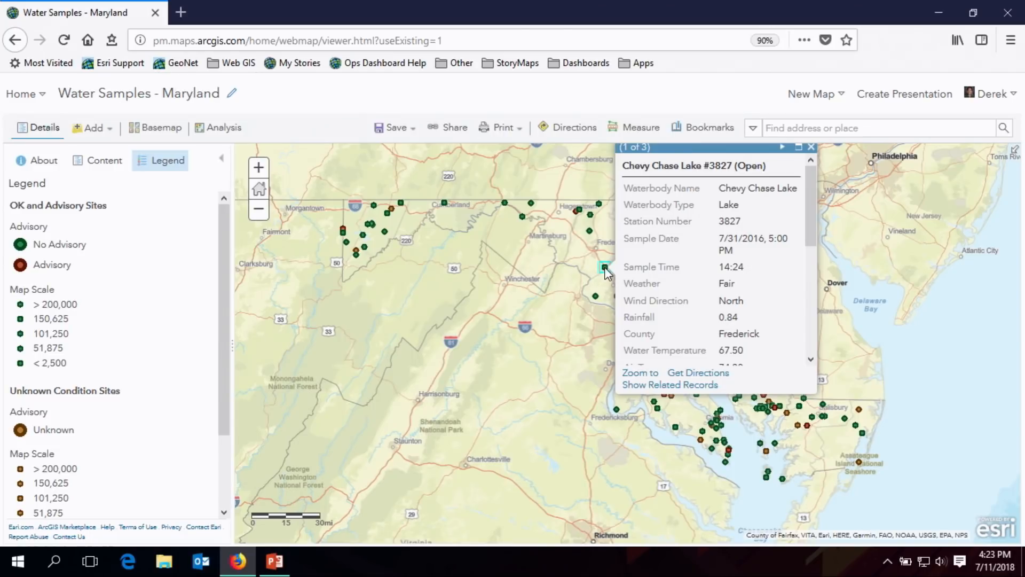
# - Read further through the Chevy Chase Lake sample details, close them, and return to the statewide view of sampling sites
pyautogui.moveTo(813, 226); pyautogui.dragTo(807, 261)
pyautogui.scroll(1, 858, 259)
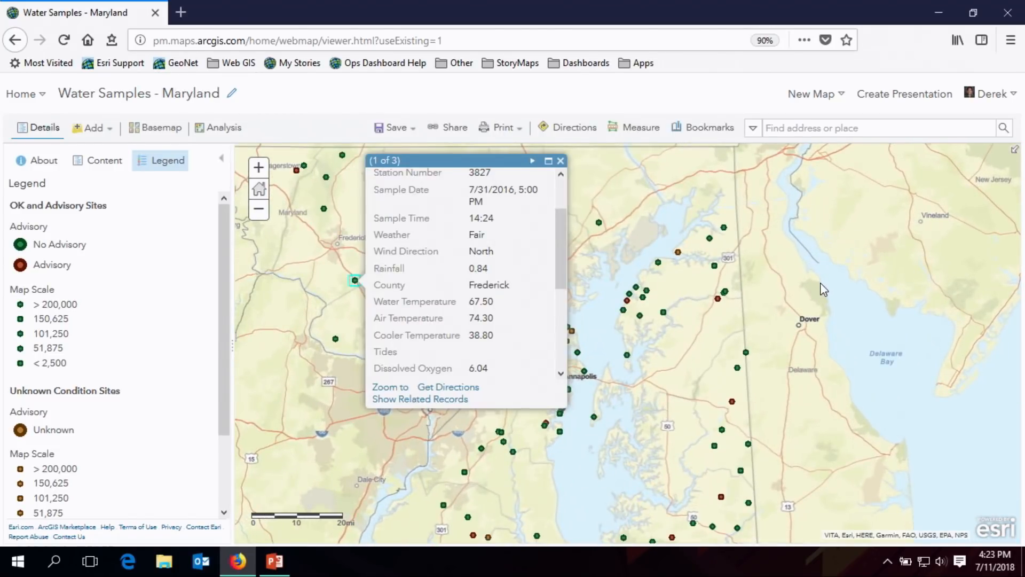
pyautogui.click(560, 161)
pyautogui.scroll(-1, 806, 291)
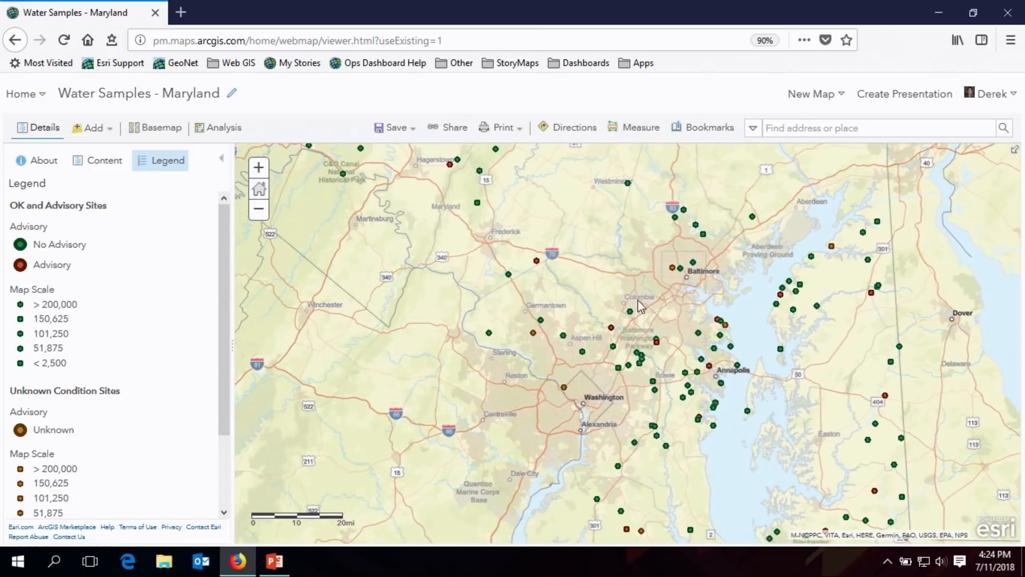
# - Examine the pop-up attribute configuration of the OK and Advisory Sites layer, including its related-record fields, without changing anything
pyautogui.click(90, 163)
pyautogui.moveTo(135, 252)
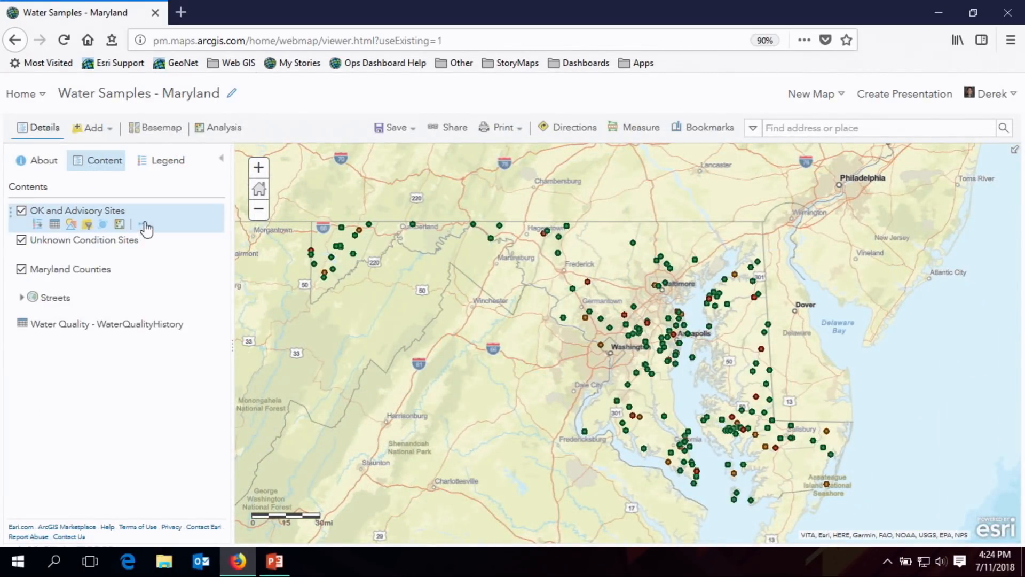
pyautogui.click(142, 224)
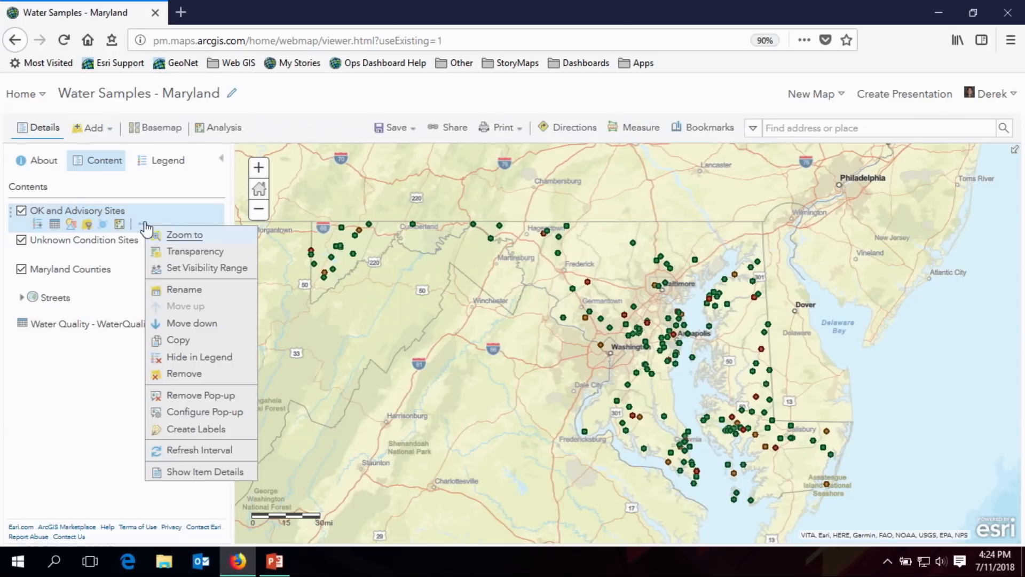
pyautogui.click(209, 413)
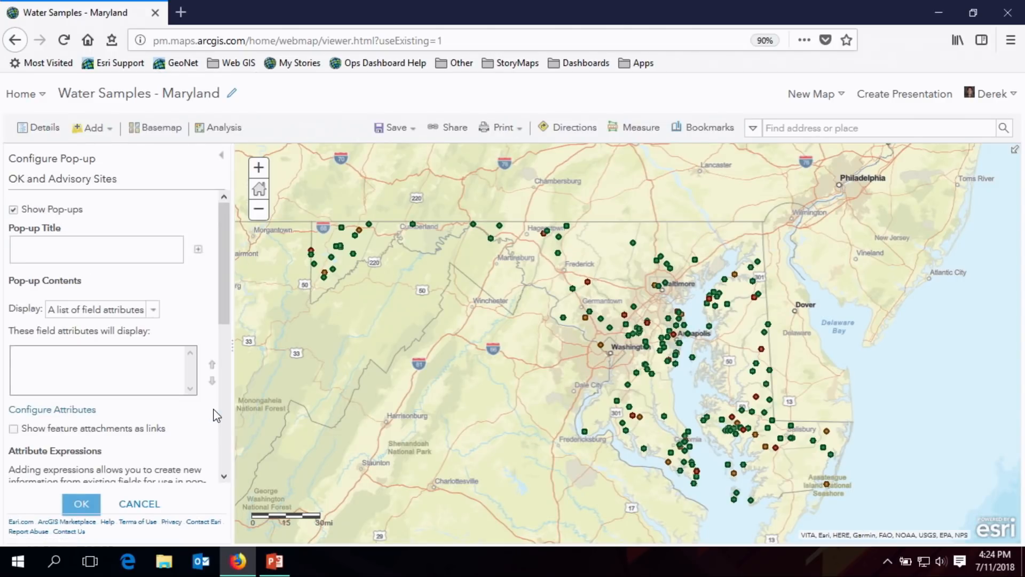
pyautogui.click(50, 415)
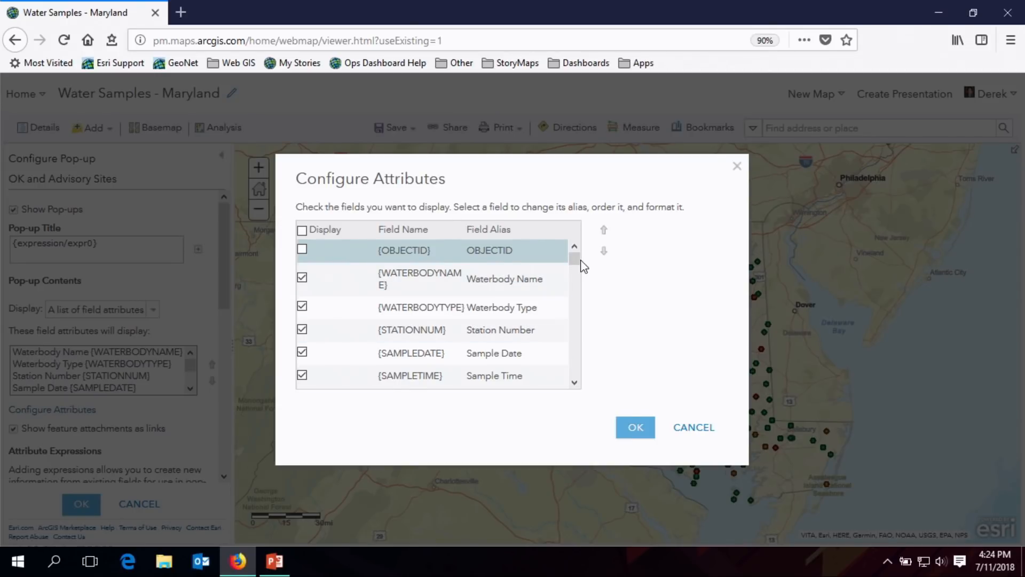
pyautogui.moveTo(577, 260); pyautogui.dragTo(576, 260)
pyautogui.moveTo(577, 265); pyautogui.dragTo(573, 316)
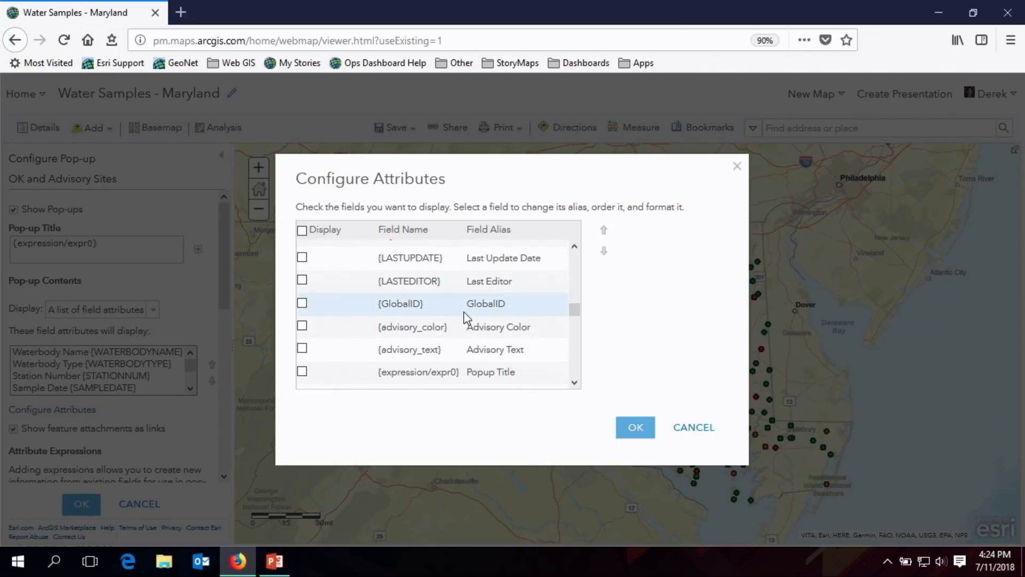
pyautogui.moveTo(576, 316); pyautogui.dragTo(574, 323)
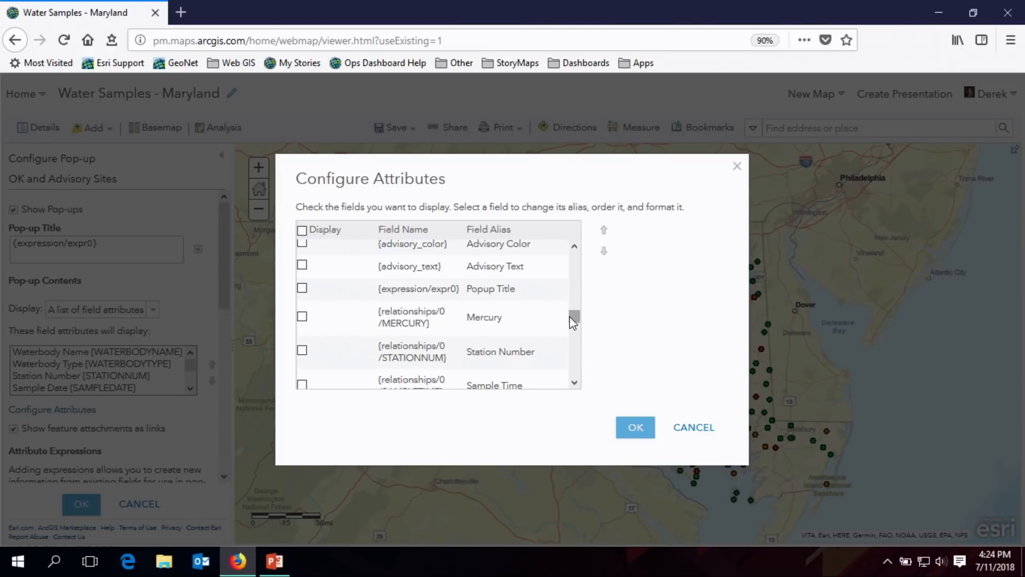
pyautogui.click(685, 428)
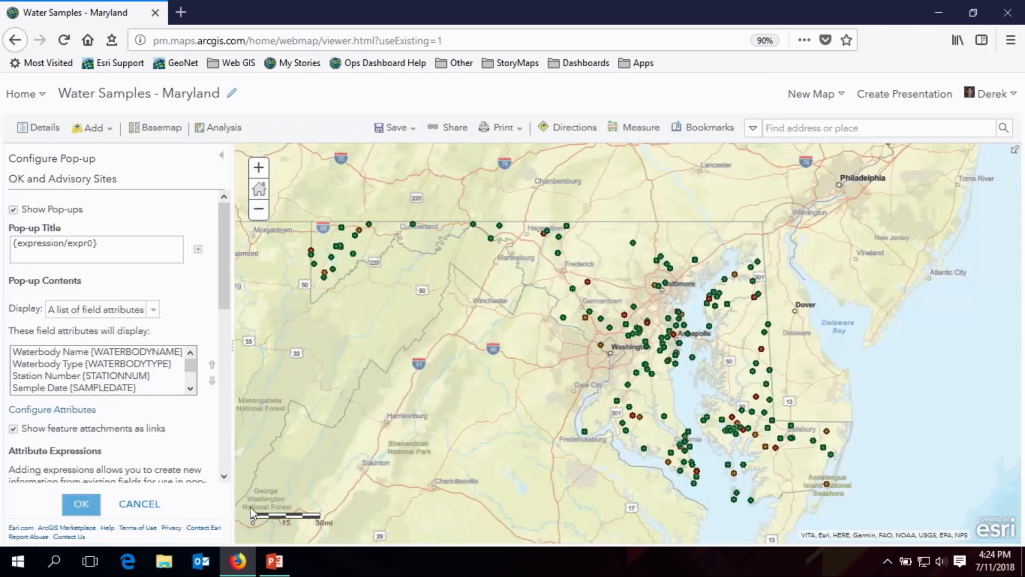
pyautogui.click(139, 504)
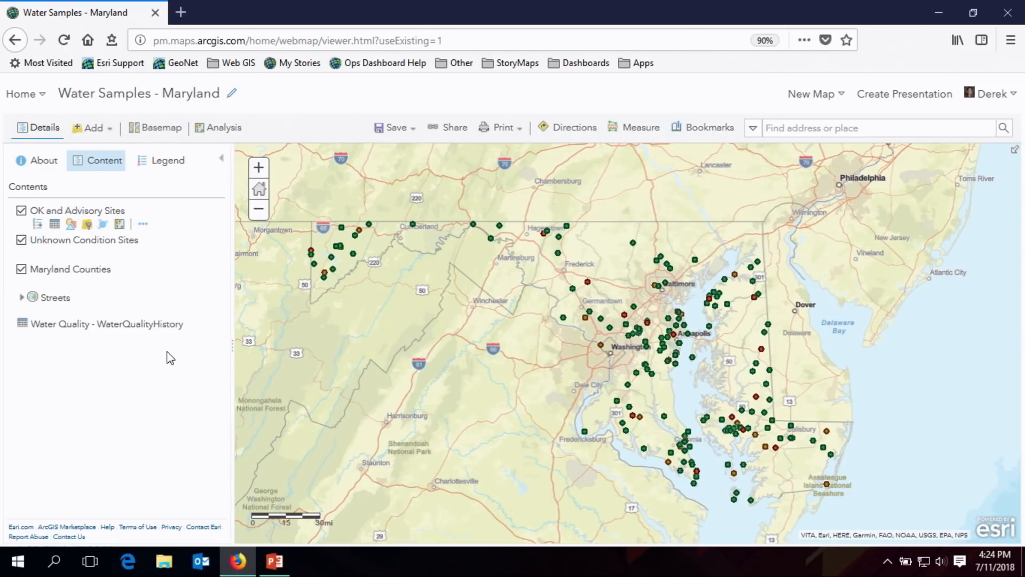
# - Check the refresh interval option of the Unknown Condition Sites layer
pyautogui.moveTo(208, 249)
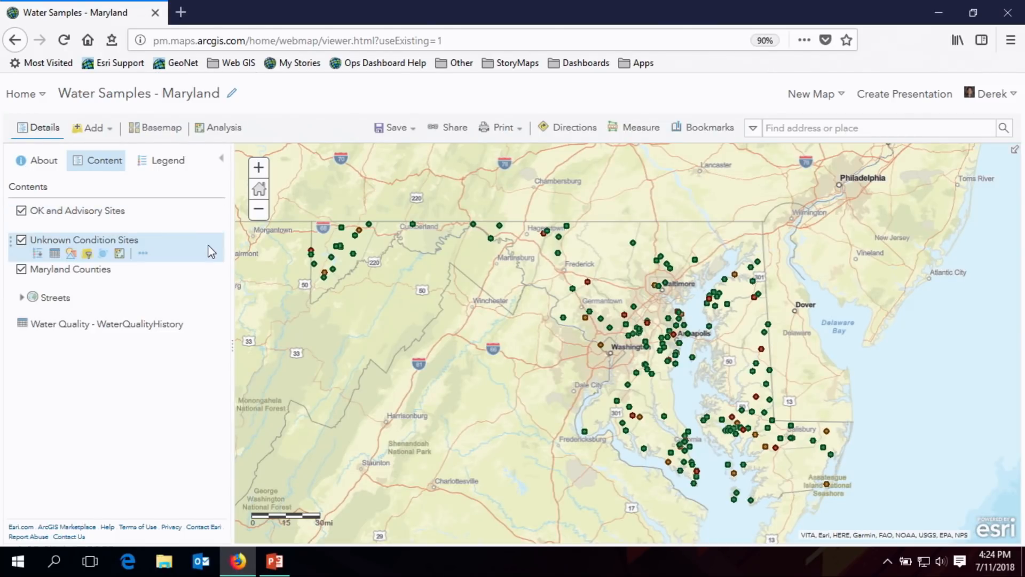
pyautogui.click(143, 254)
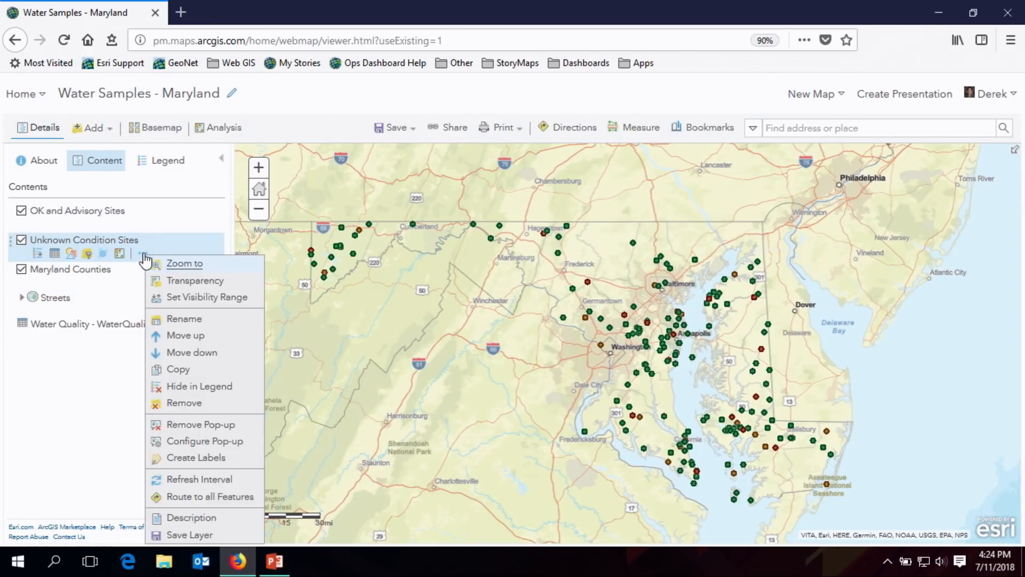
pyautogui.moveTo(220, 479)
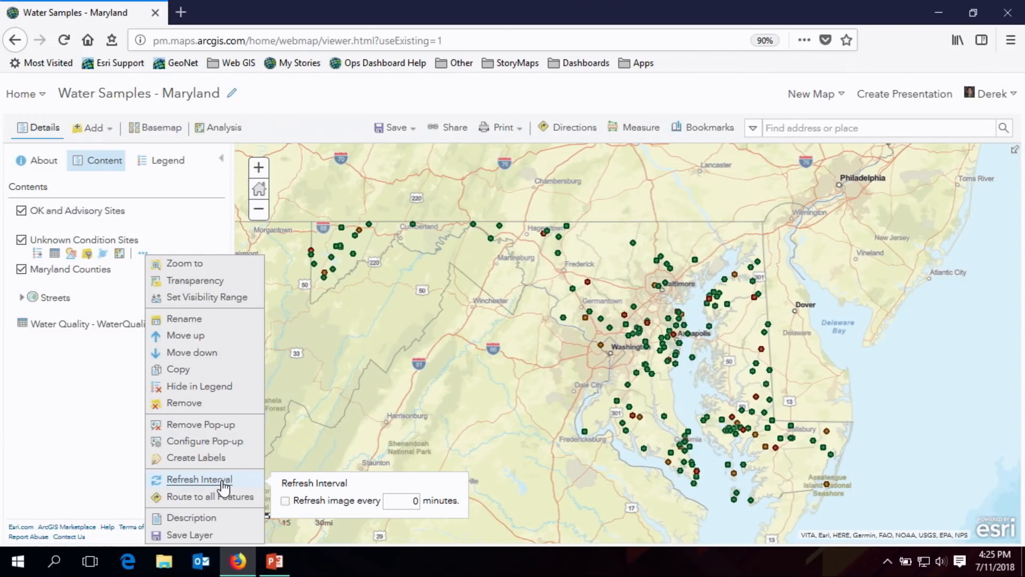
pyautogui.click(518, 307)
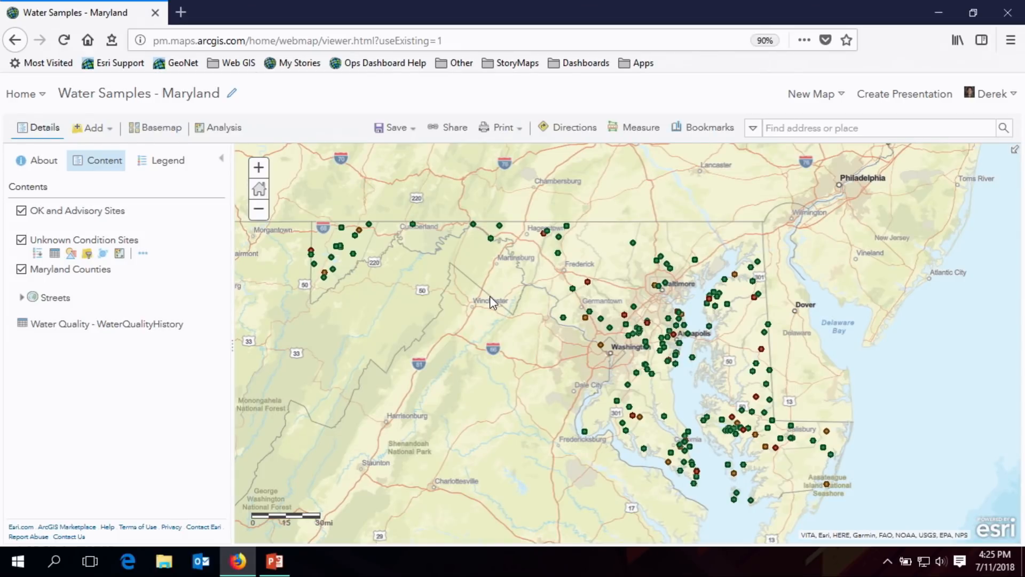
# - Go to the bookmarked Annapolis extent on the map
pyautogui.click(710, 131)
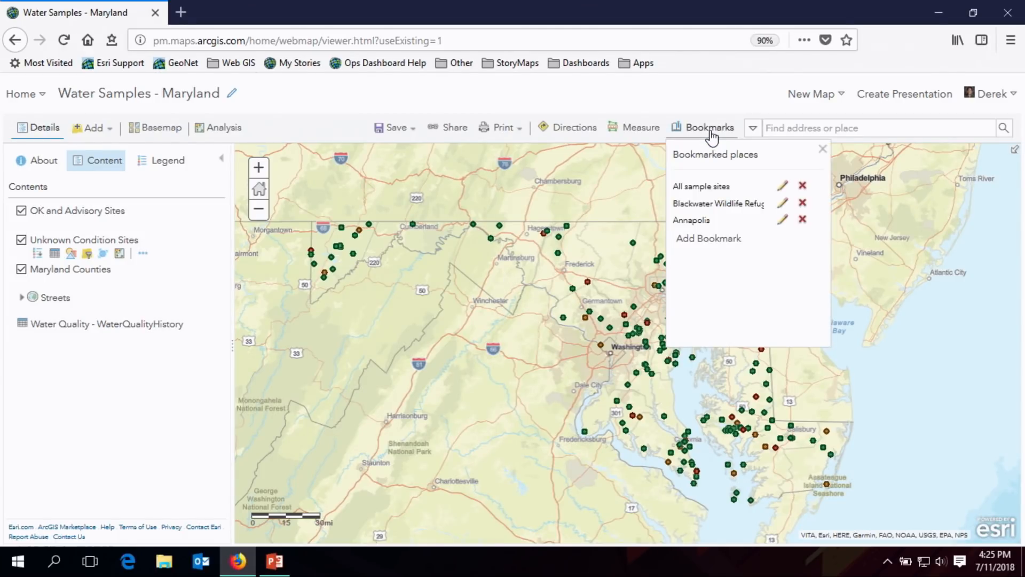
pyautogui.click(695, 221)
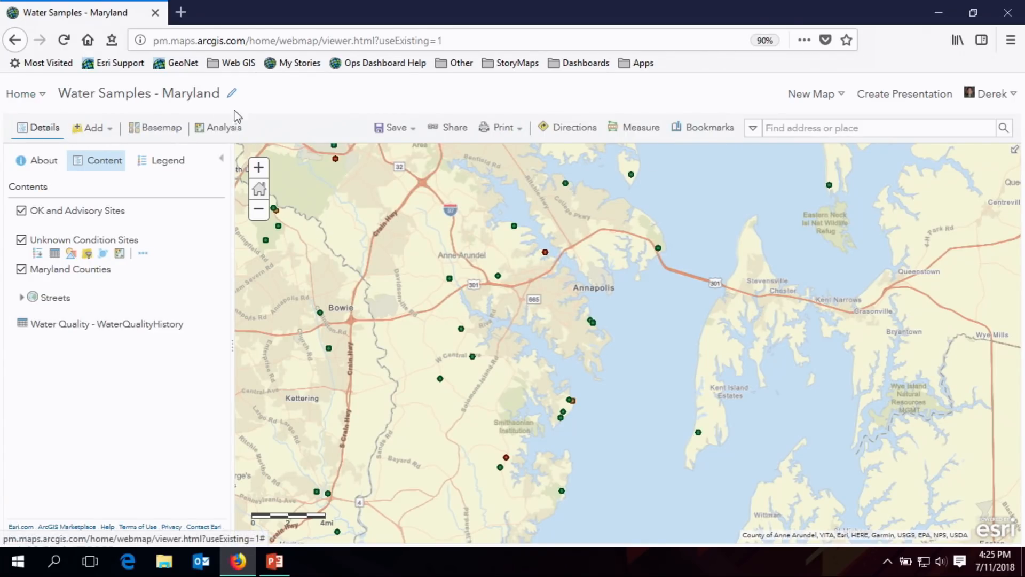
# - Open the My Content page and show the option for creating an app using Operations Dashboard
pyautogui.click(22, 94)
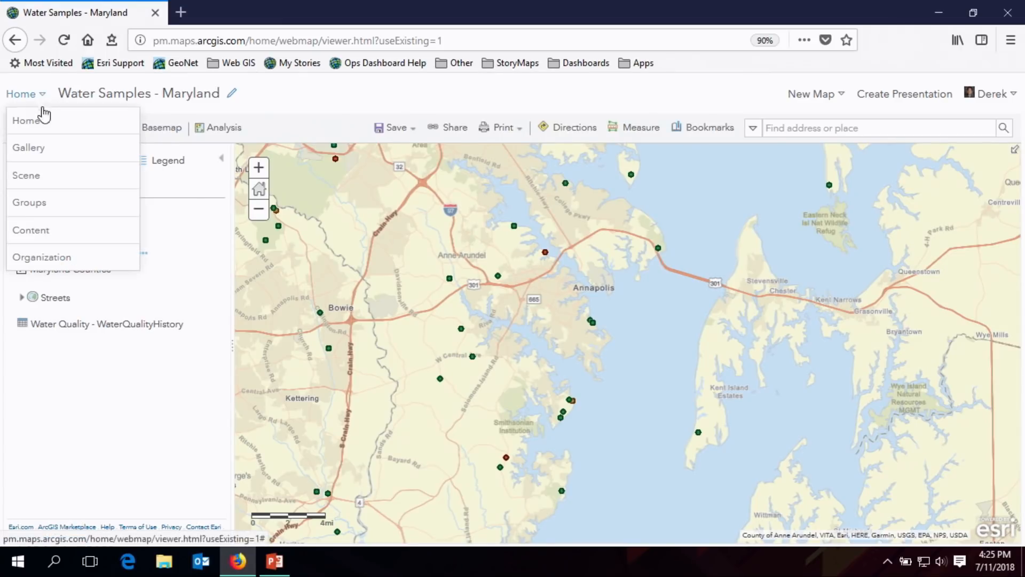
pyautogui.click(37, 235)
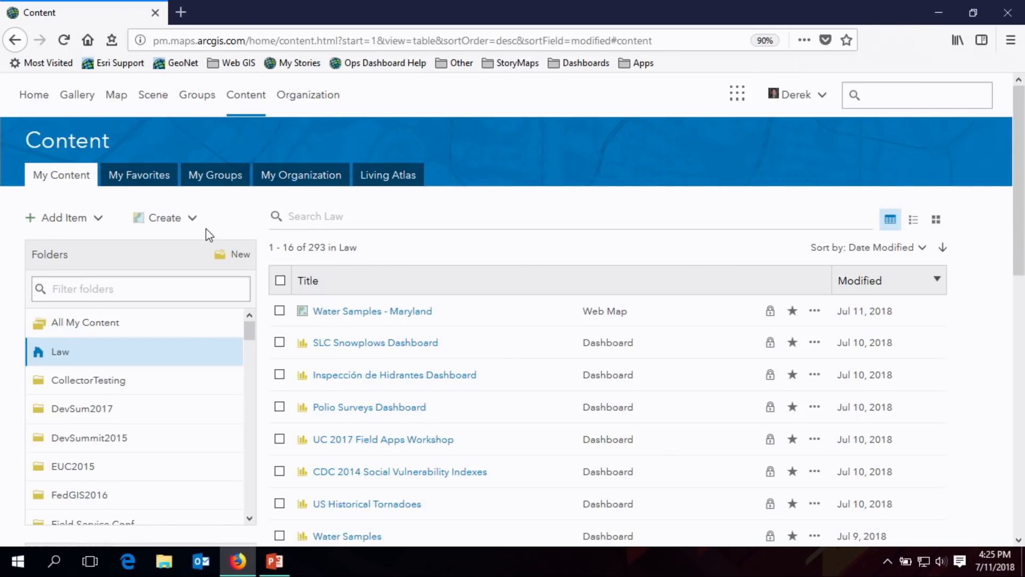
pyautogui.click(192, 220)
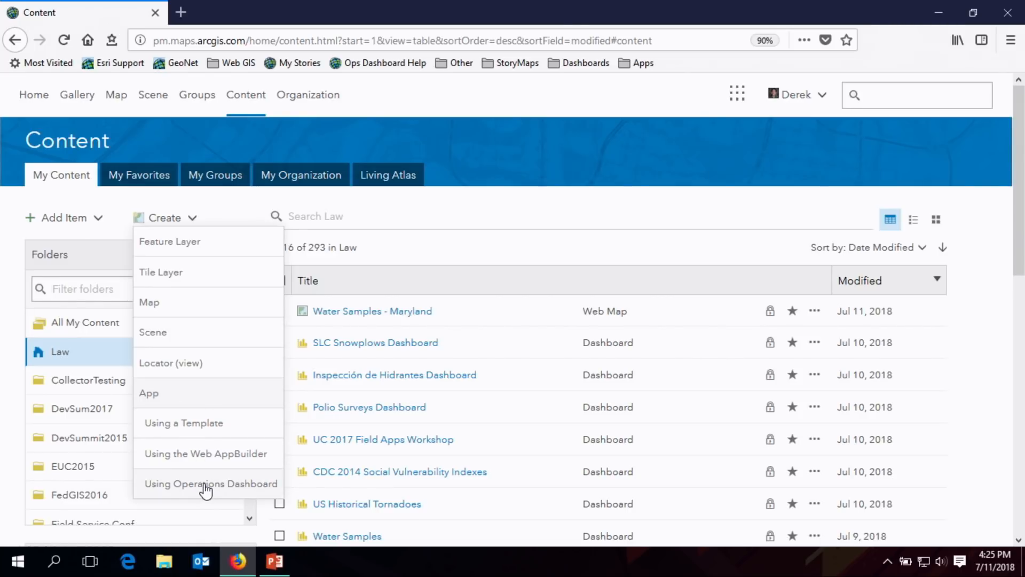
pyautogui.click(590, 208)
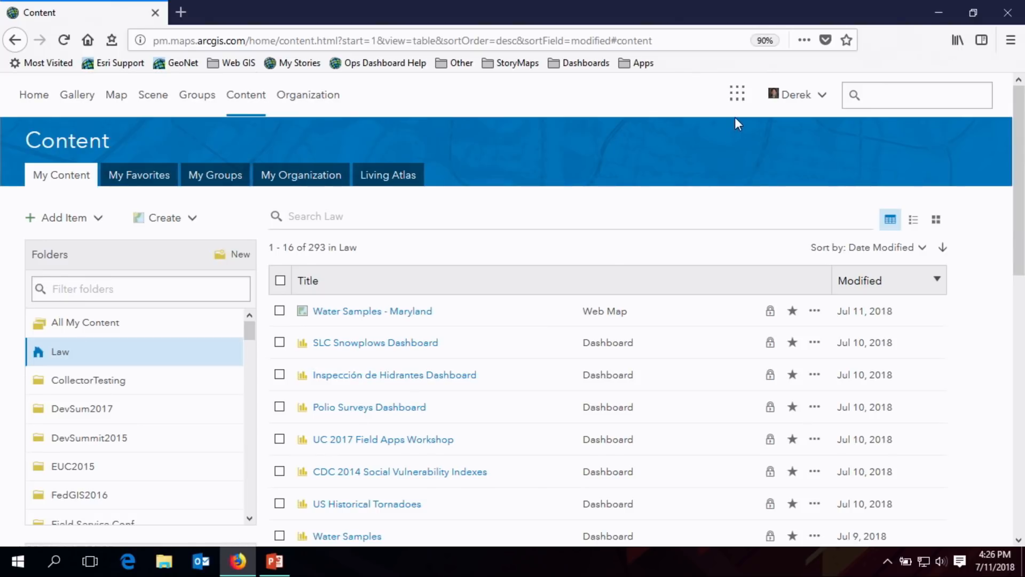
# - Open the Operations Dashboard home page, look over the existing dashboards, and close it again
pyautogui.click(737, 94)
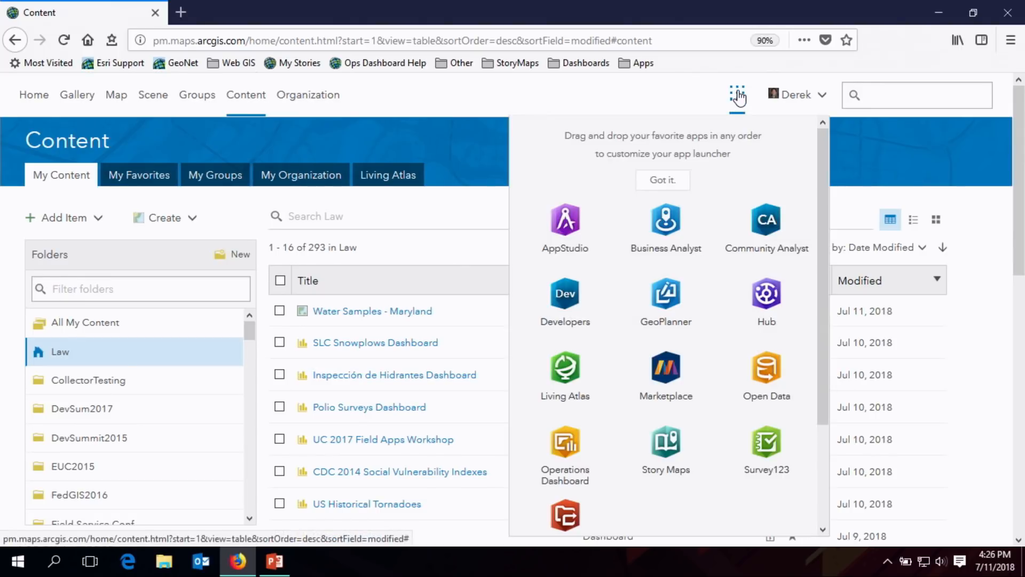
pyautogui.click(573, 478)
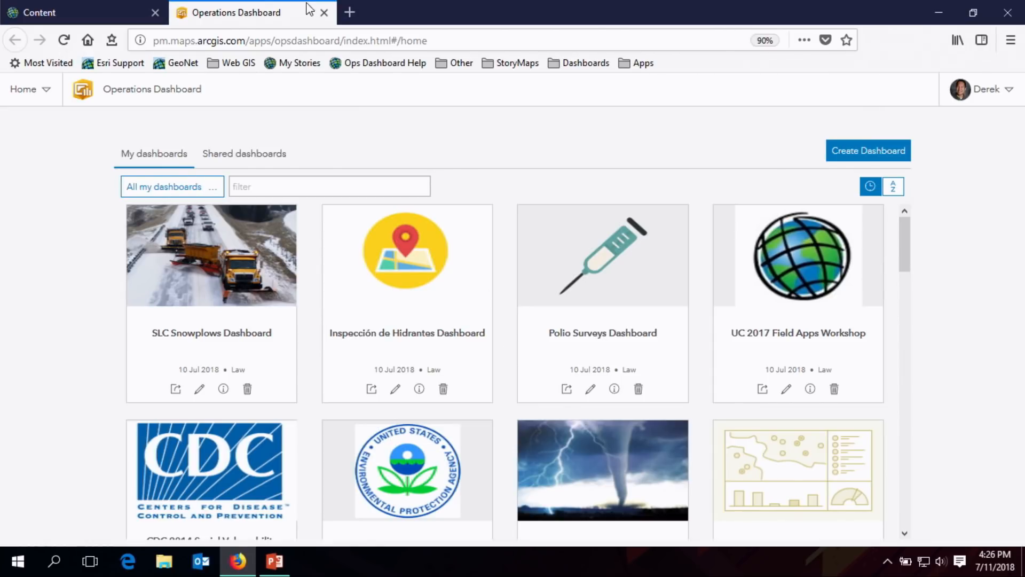
pyautogui.click(324, 12)
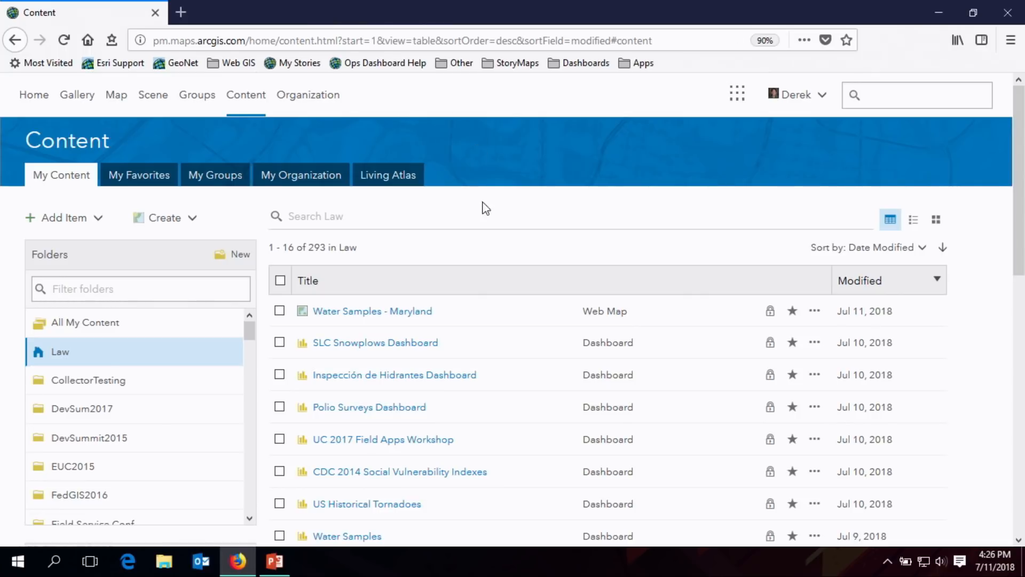
# - Open the Water Samples - Maryland item page and view its options for creating a web app
pyautogui.click(389, 313)
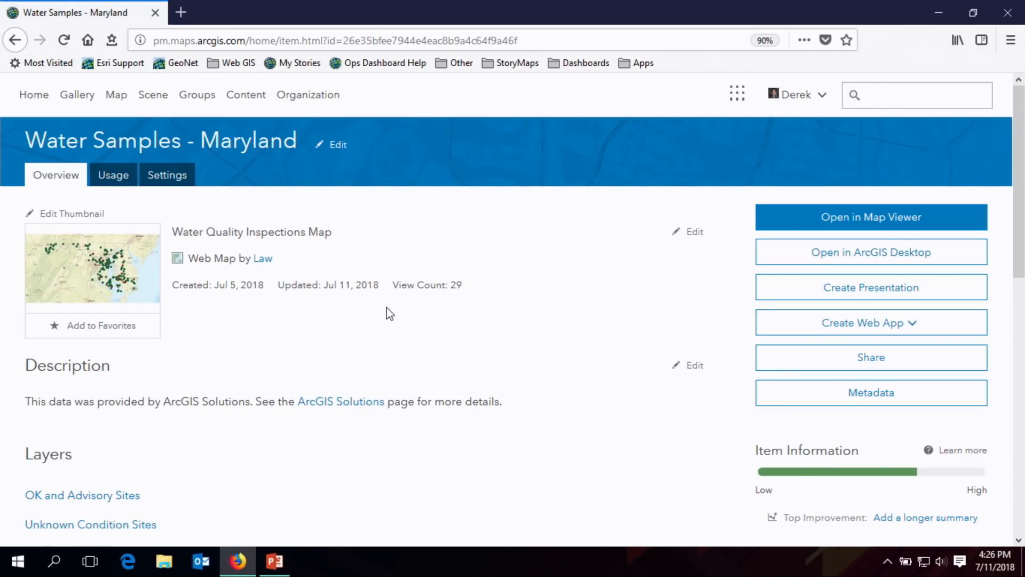
pyautogui.click(916, 327)
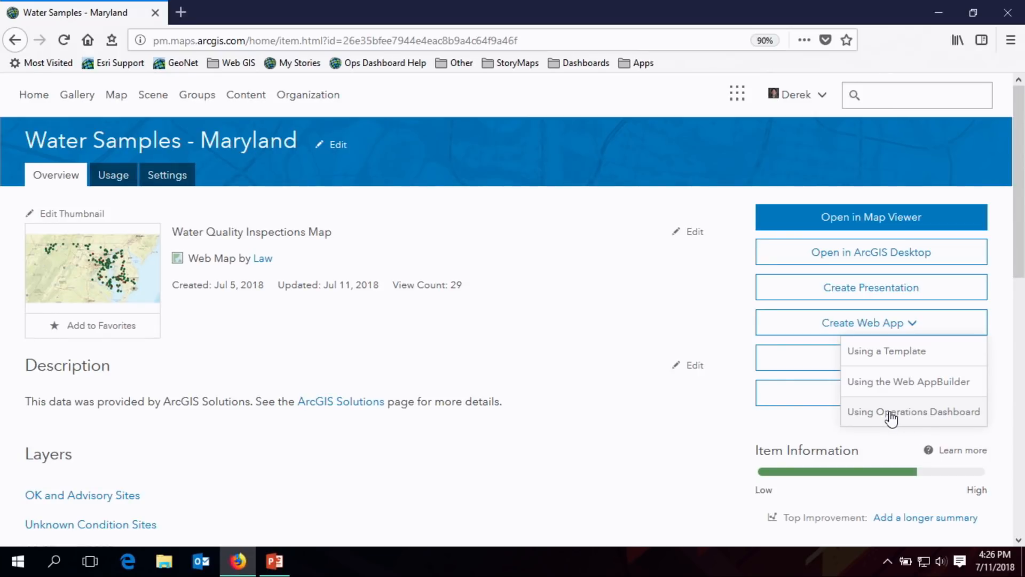
pyautogui.click(490, 223)
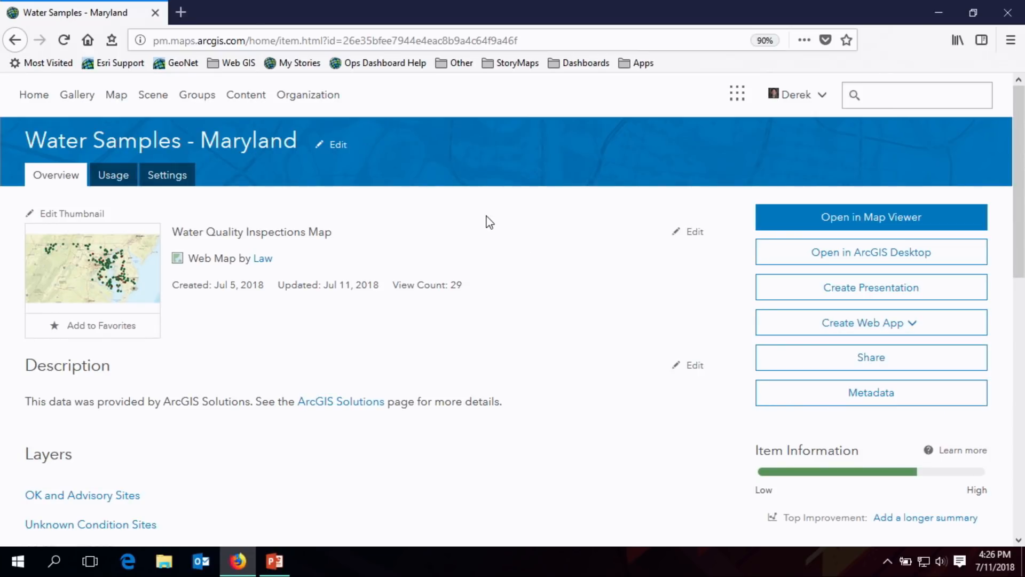
# - Return to the Water Samples - Maryland map in the map viewer and frame all the Maryland sampling sites
pyautogui.click(120, 99)
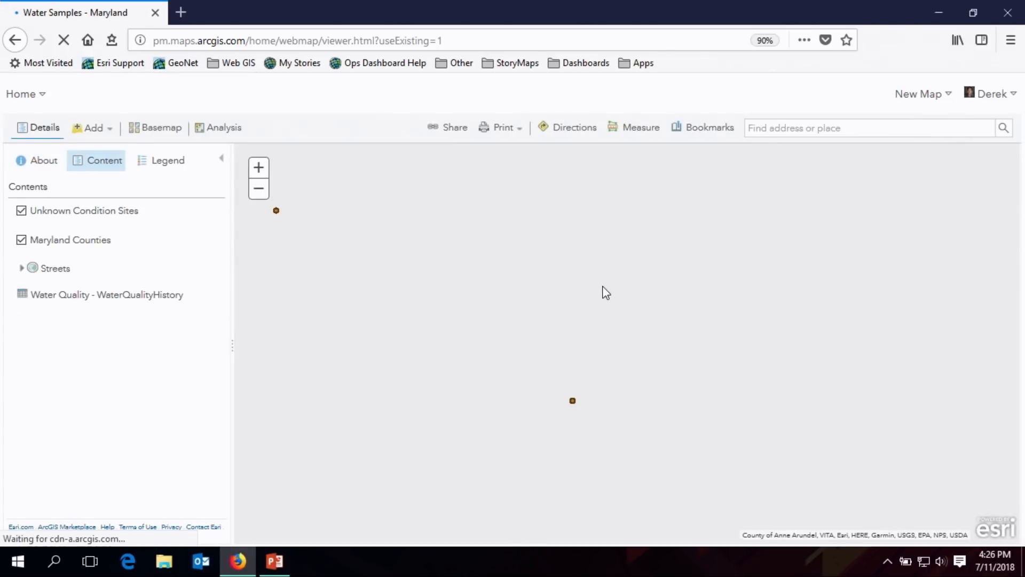
pyautogui.scroll(2, 570, 280)
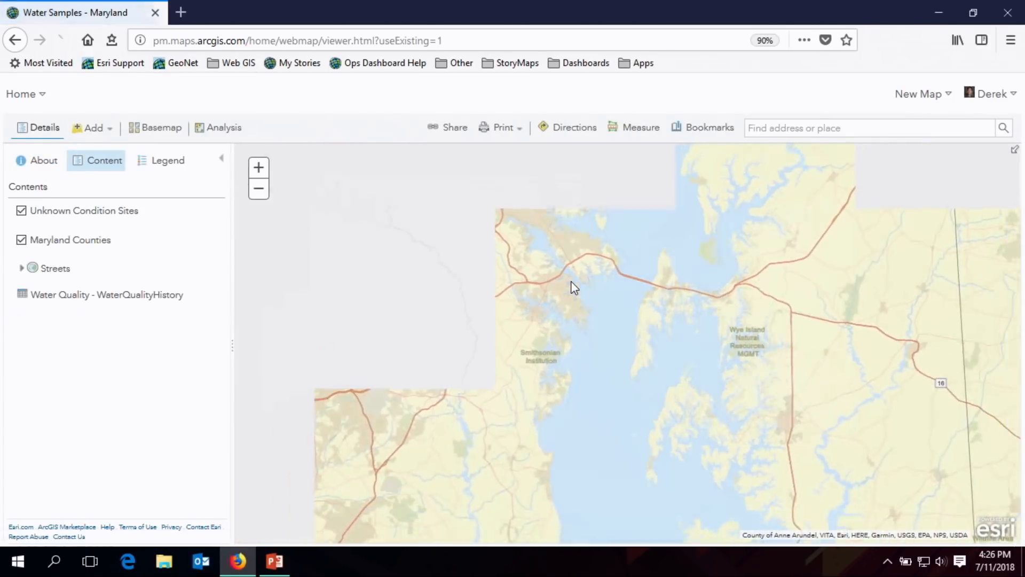
pyautogui.scroll(2, 526, 292)
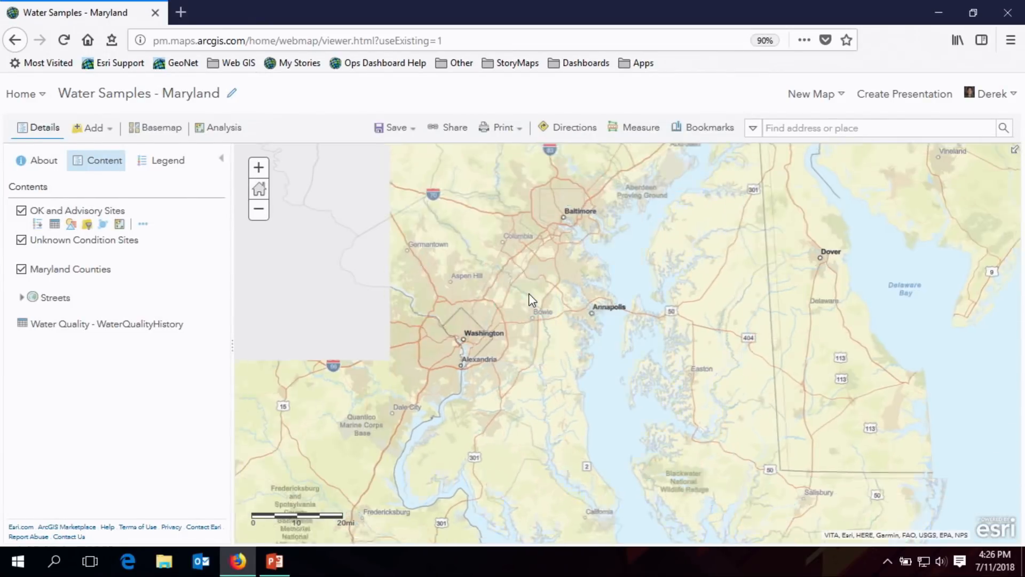
pyautogui.scroll(-1, 549, 295)
pyautogui.moveTo(516, 286); pyautogui.dragTo(618, 295)
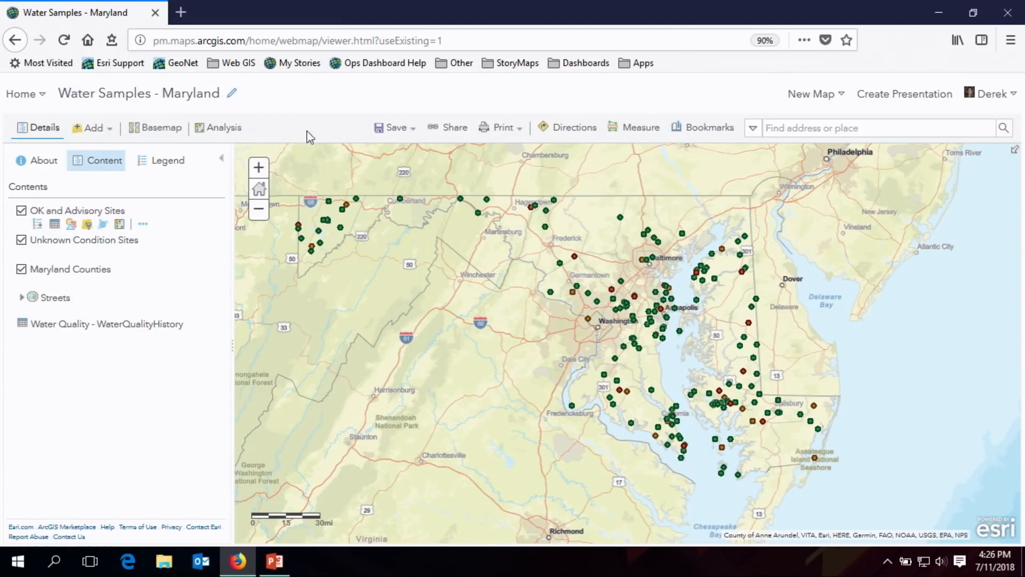
# - Create a web app from the shared map using Operations Dashboard, titled "Water Samples - Maryland Dashboard"
pyautogui.click(463, 133)
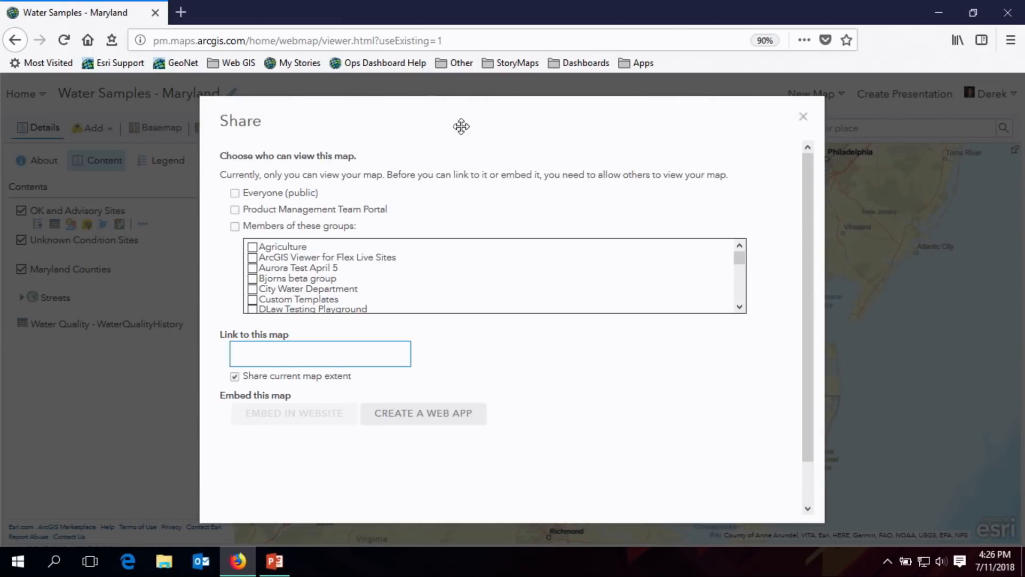
pyautogui.click(420, 414)
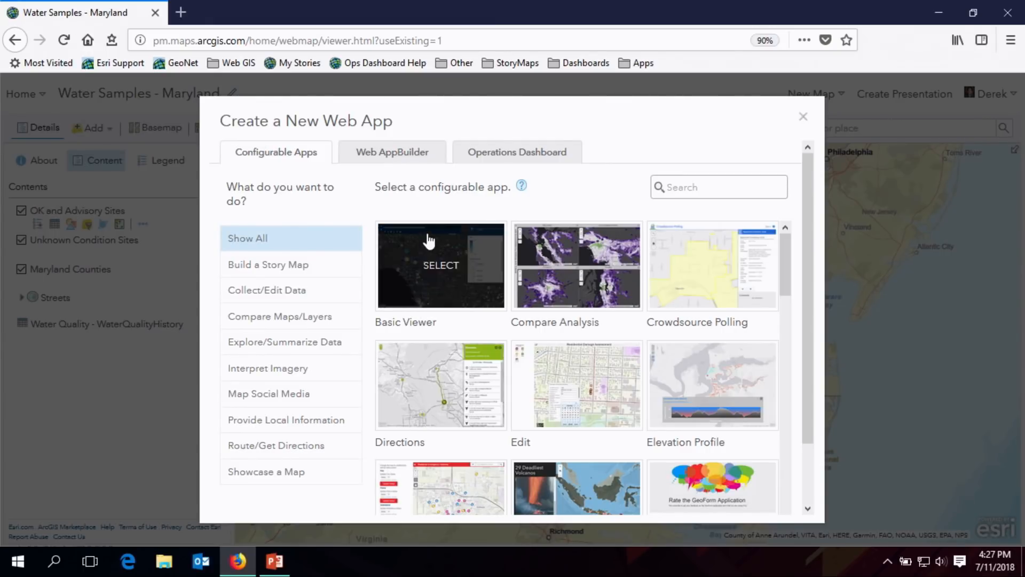
pyautogui.click(508, 160)
pyautogui.click(528, 217)
pyautogui.write('Dashboard')
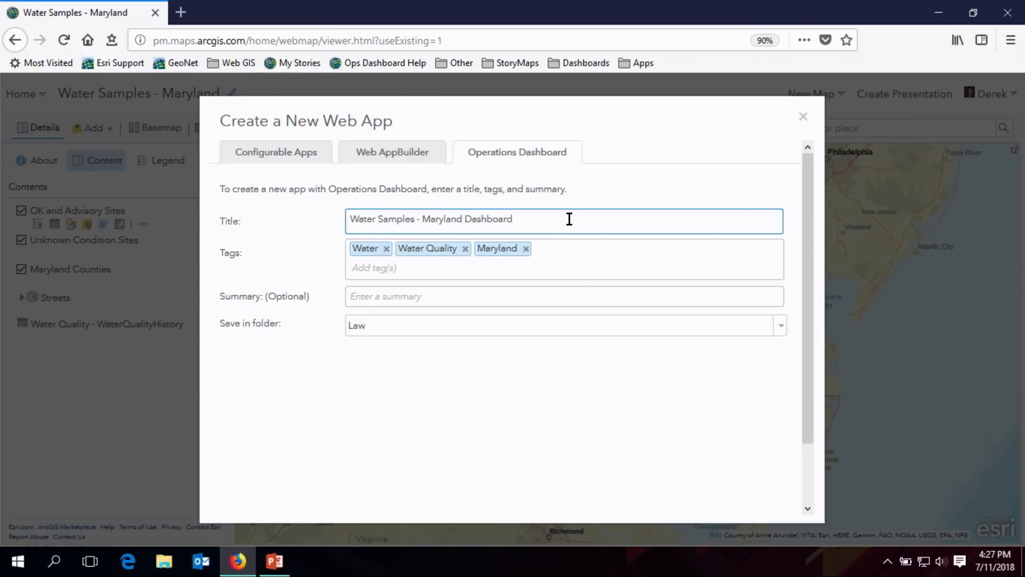
# - Copy the app title "Water Samples - Maryland Dashboard" into the summary
pyautogui.moveTo(569, 219); pyautogui.dragTo(211, 211)
pyautogui.hotkey('ctrl', 'c')
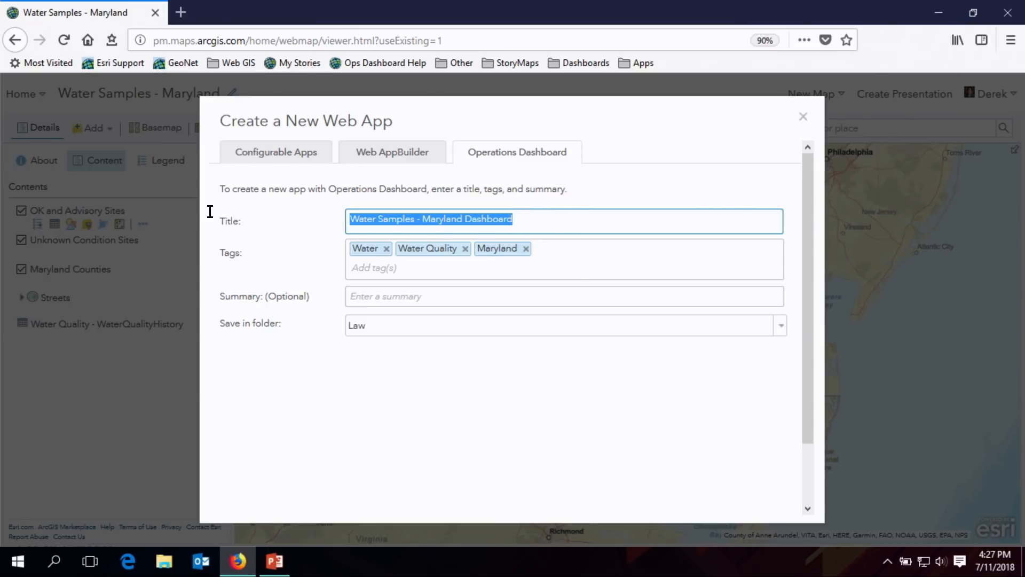
pyautogui.click(385, 299)
pyautogui.hotkey('ctrl', 'v')
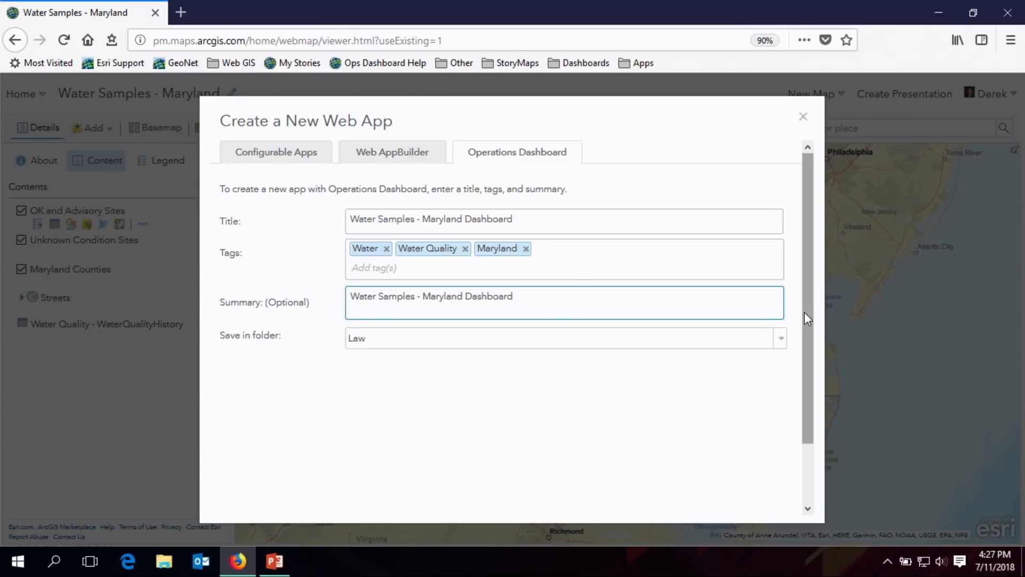
# - Create the dashboard from the entered details and frame all the Maryland sampling sites on its map
pyautogui.moveTo(804, 312); pyautogui.dragTo(817, 424)
pyautogui.click(685, 489)
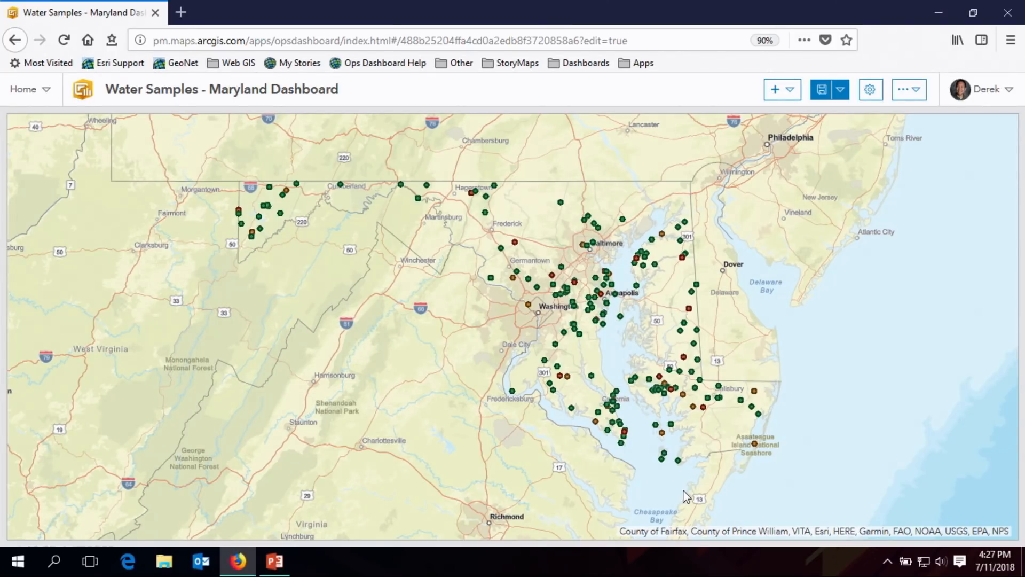
pyautogui.hotkey('ctrl', '-')
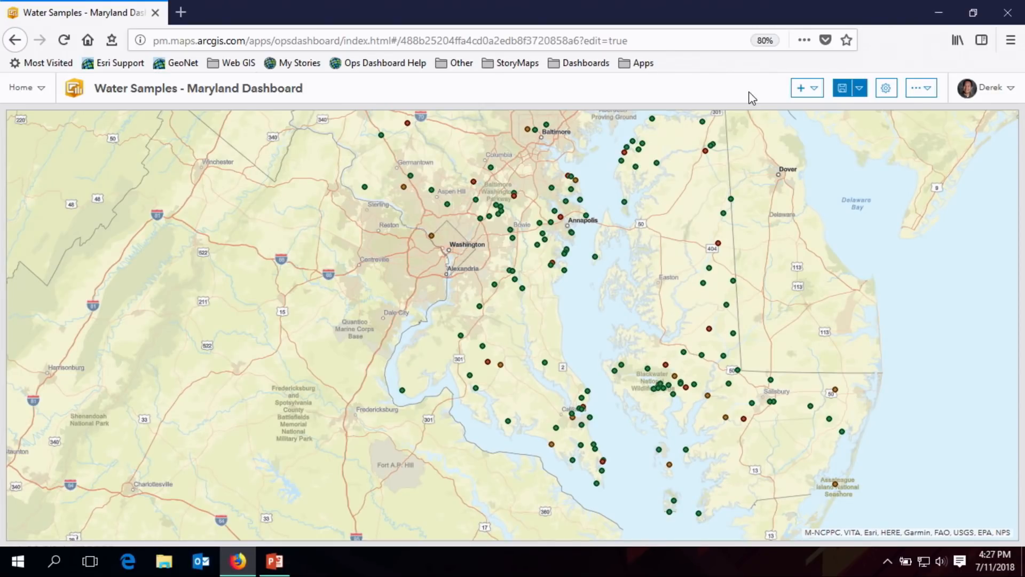
pyautogui.hotkey('ctrl', '+')
pyautogui.hotkey('ctrl', '+')
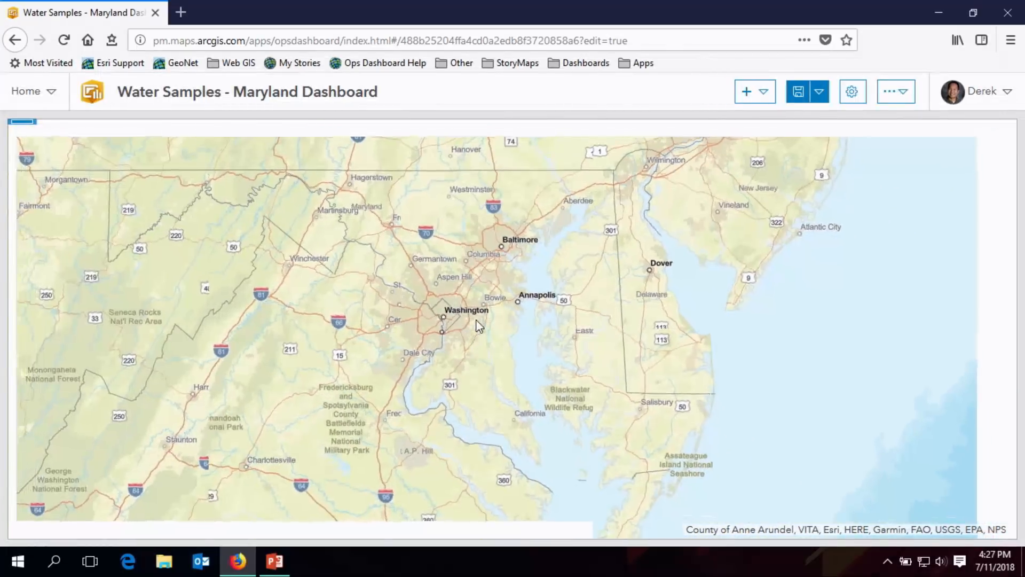
pyautogui.moveTo(466, 312); pyautogui.dragTo(549, 323)
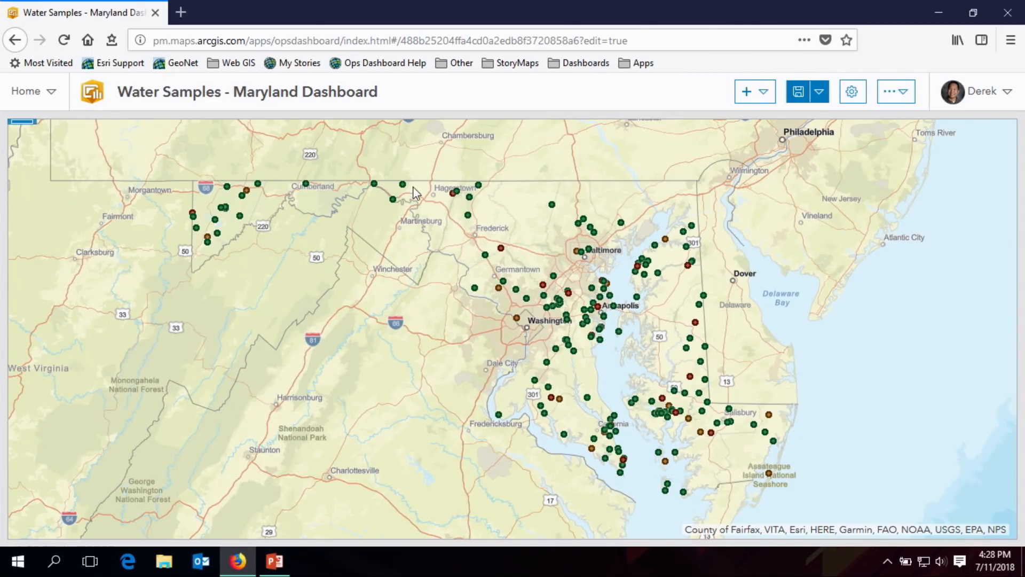
# - Examine the pop-up attributes of the Big Pool sampling site west of Hagerstown, and close the pop-up
pyautogui.click(393, 201)
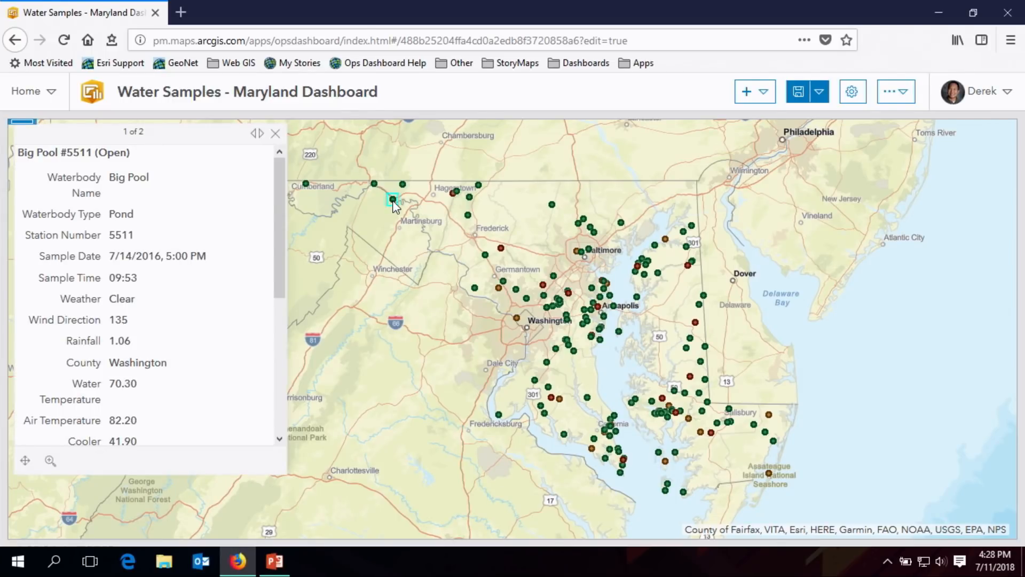
pyautogui.moveTo(278, 229); pyautogui.dragTo(280, 309)
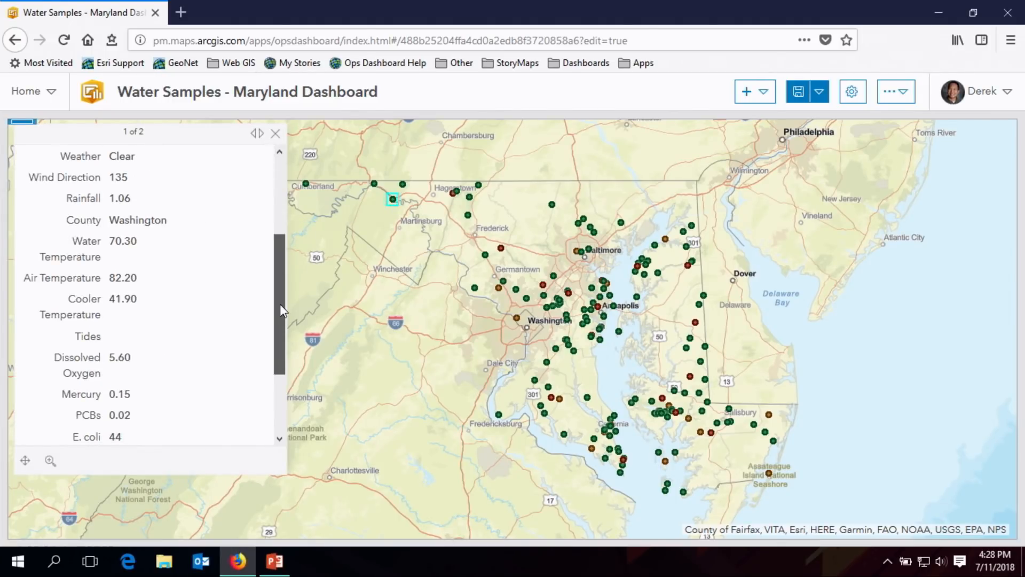
pyautogui.click(276, 133)
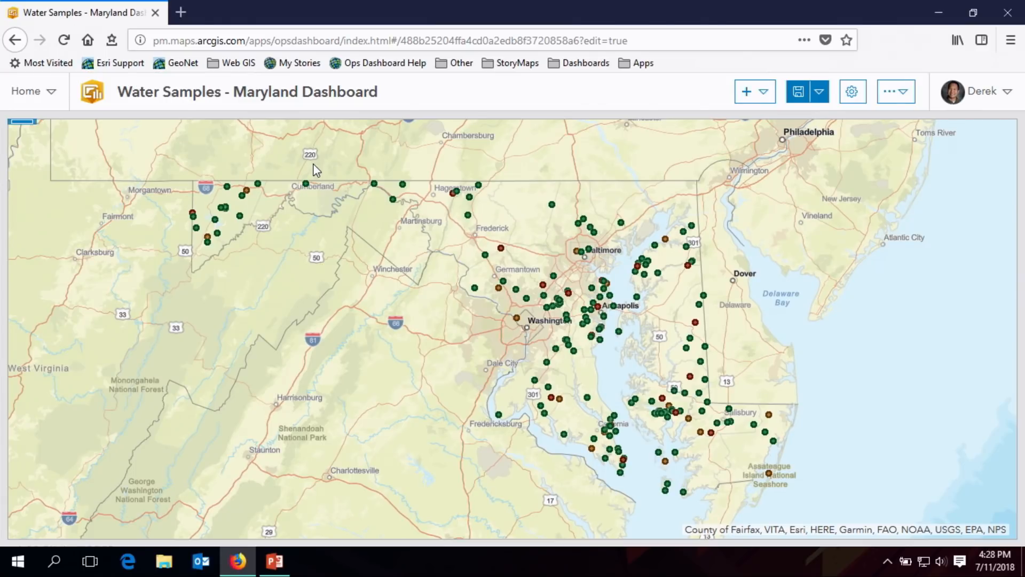
# - Configure the map element to offer Default Extent and Bookmarks, Basemap Switcher and Zoom In/Out
pyautogui.moveTo(18, 139)
pyautogui.click(21, 152)
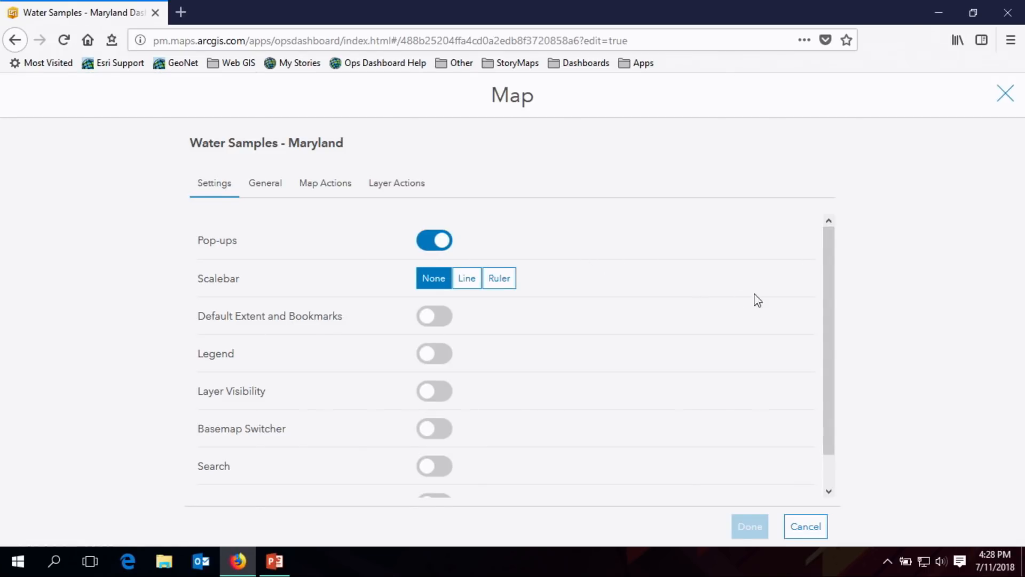
pyautogui.scroll(-1, 831, 302)
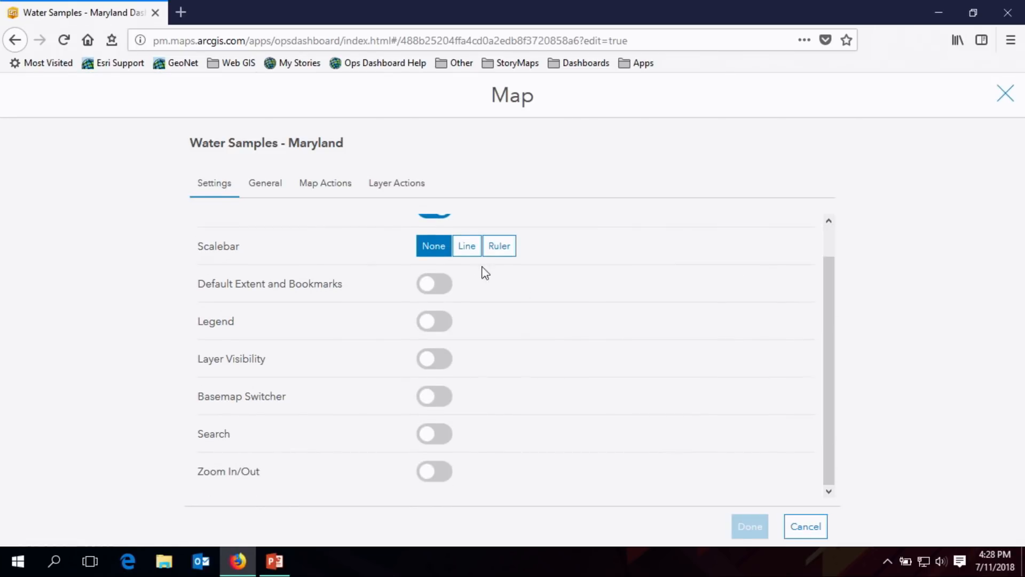
pyautogui.click(427, 288)
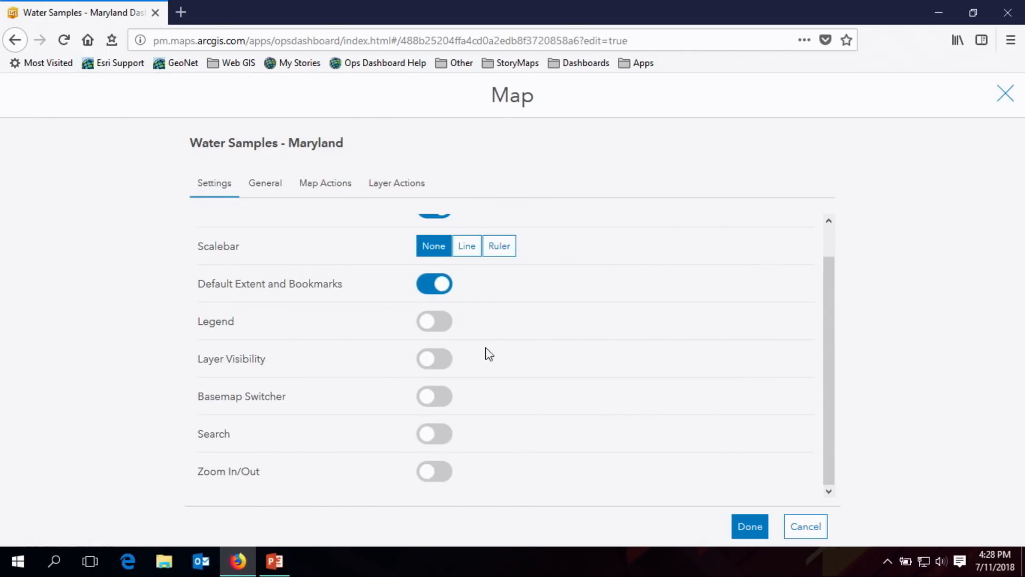
pyautogui.click(425, 399)
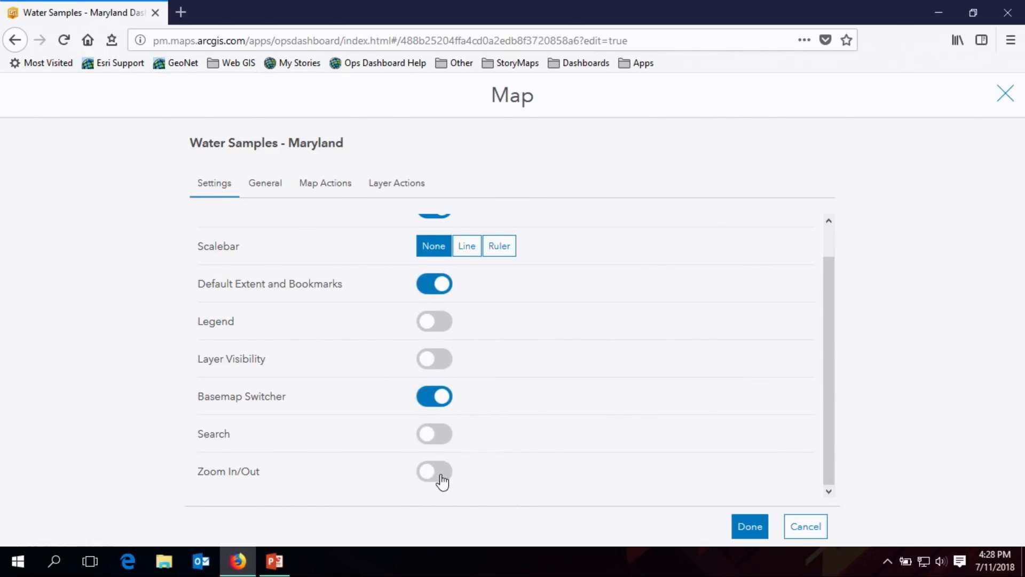
pyautogui.click(427, 484)
pyautogui.click(273, 191)
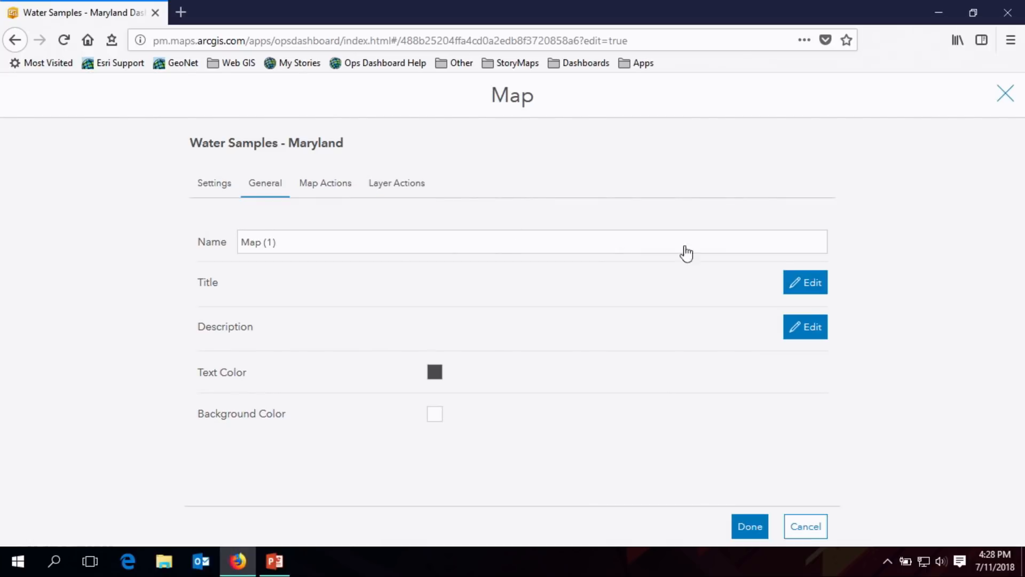
pyautogui.click(749, 527)
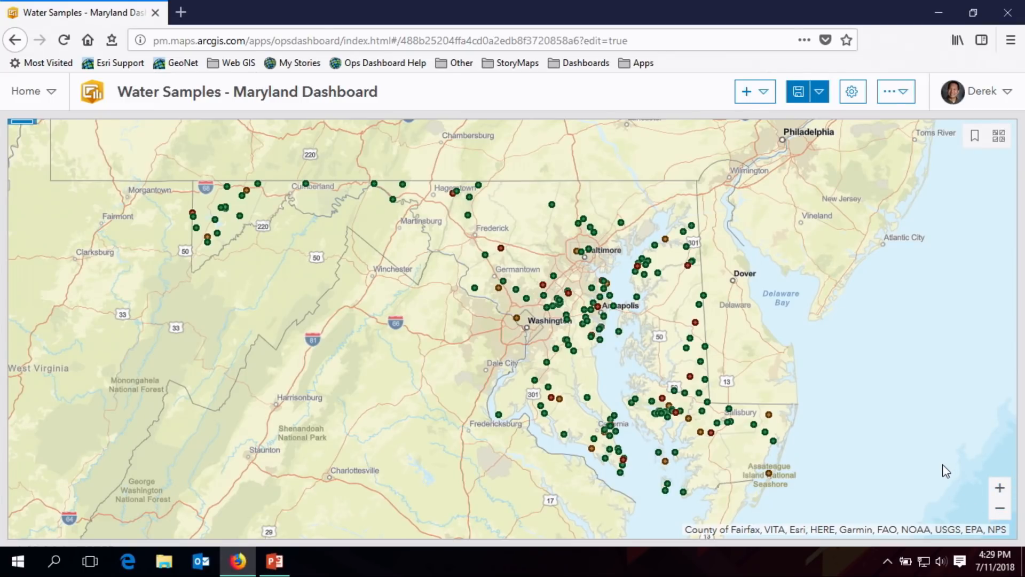
# - Go to the Annapolis bookmark, inspect the sites nearby, and return the map view to all the Maryland sampling sites
pyautogui.click(974, 140)
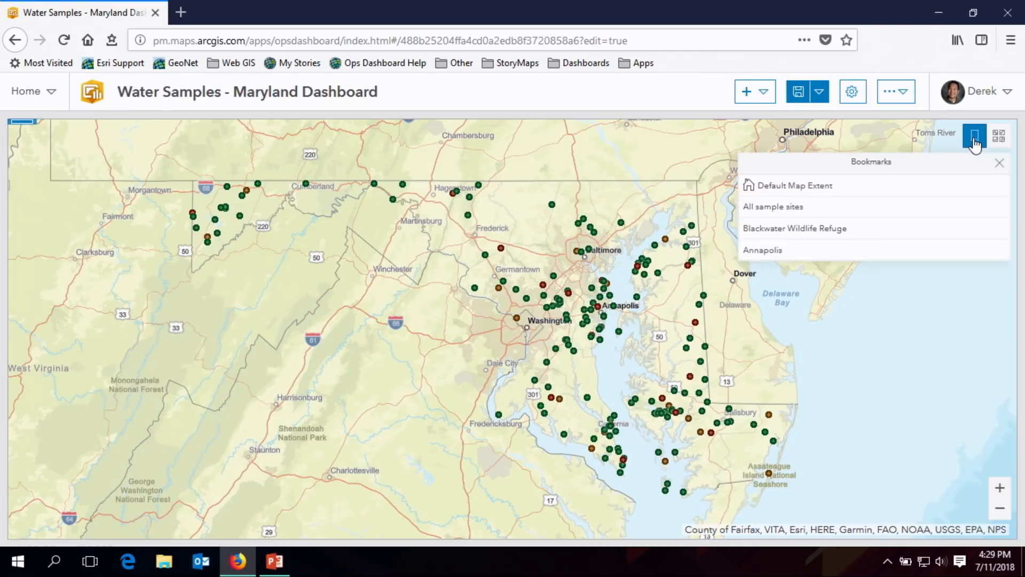
pyautogui.click(820, 251)
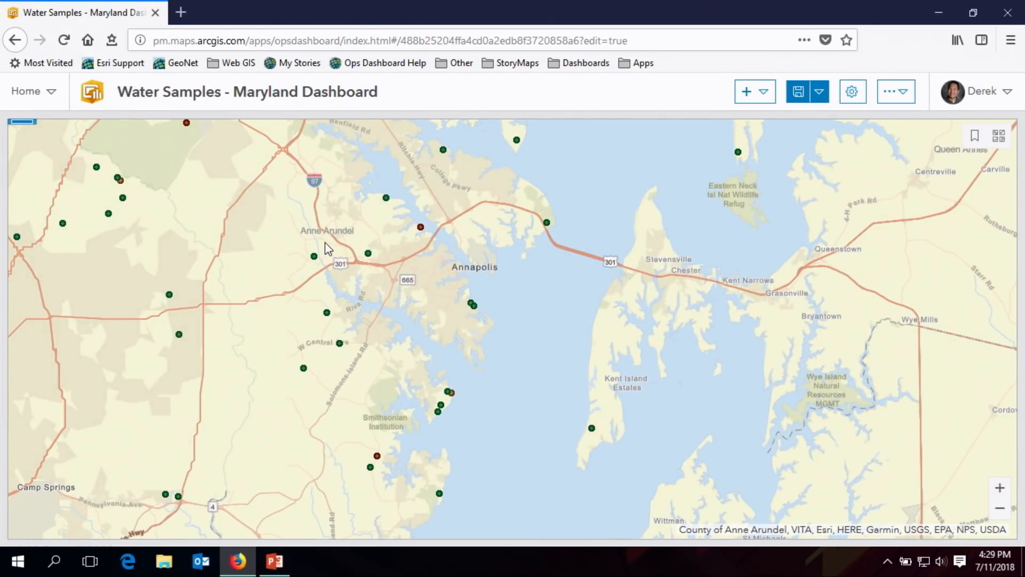
pyautogui.moveTo(336, 231); pyautogui.dragTo(420, 303)
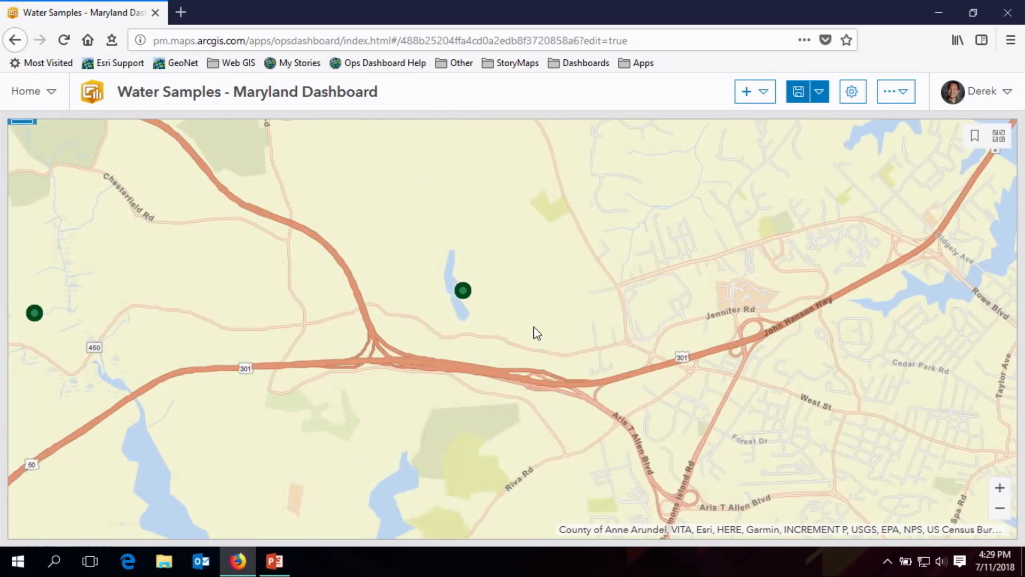
pyautogui.scroll(-2, 537, 332)
pyautogui.scroll(-1, 537, 332)
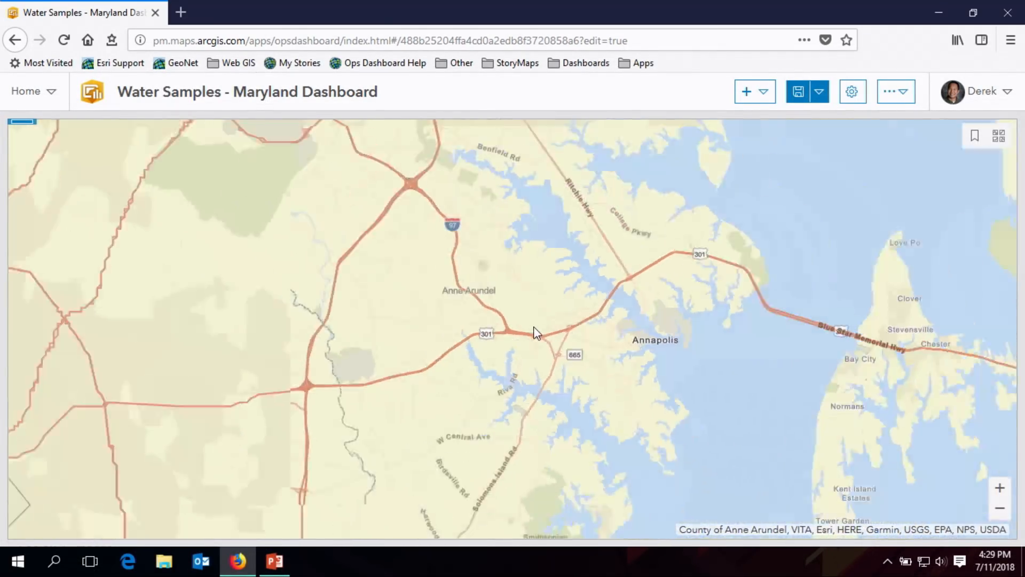
pyautogui.scroll(-1, 537, 332)
pyautogui.scroll(-1, 537, 332)
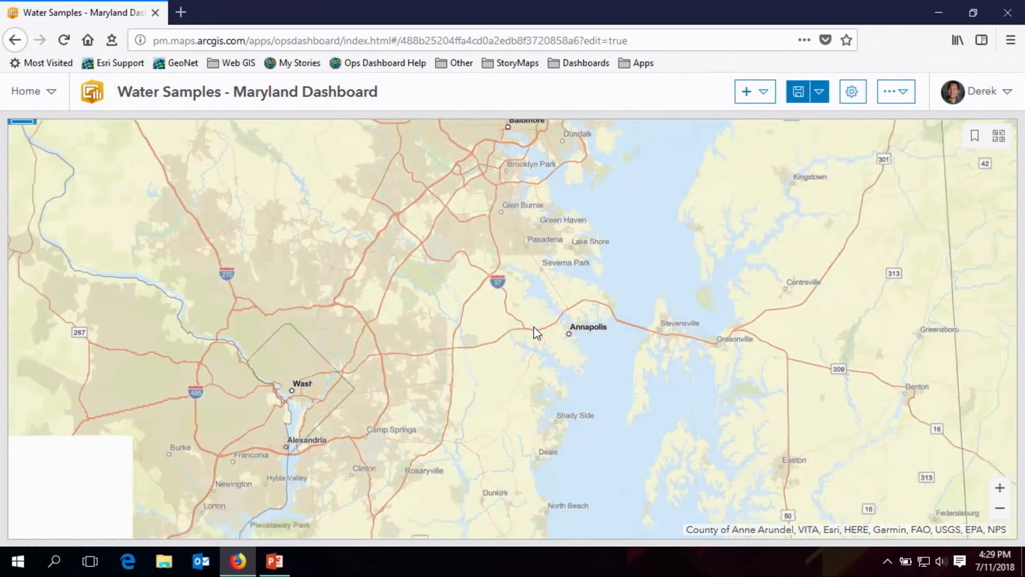
pyautogui.scroll(-1, 534, 327)
pyautogui.moveTo(518, 300); pyautogui.dragTo(569, 285)
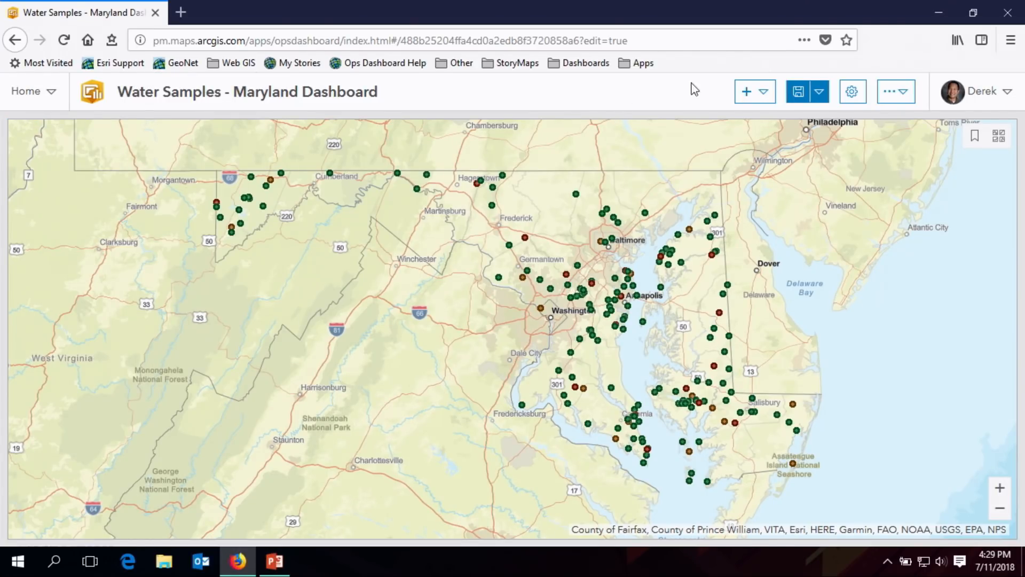
# - Add a List element based on the OK and Advisory Sites layer, after viewing the other selectable layers
pyautogui.click(762, 98)
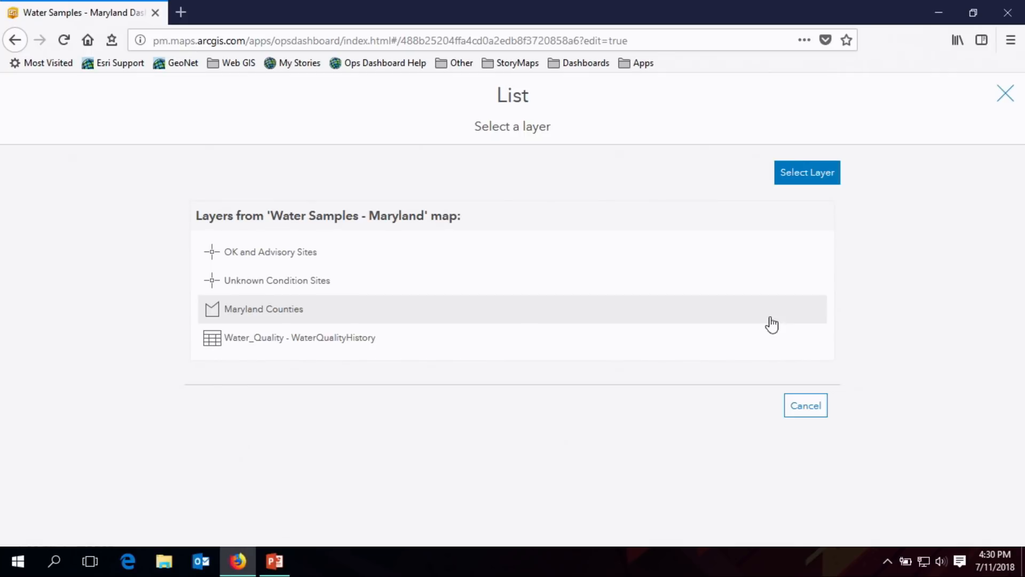
pyautogui.click(794, 176)
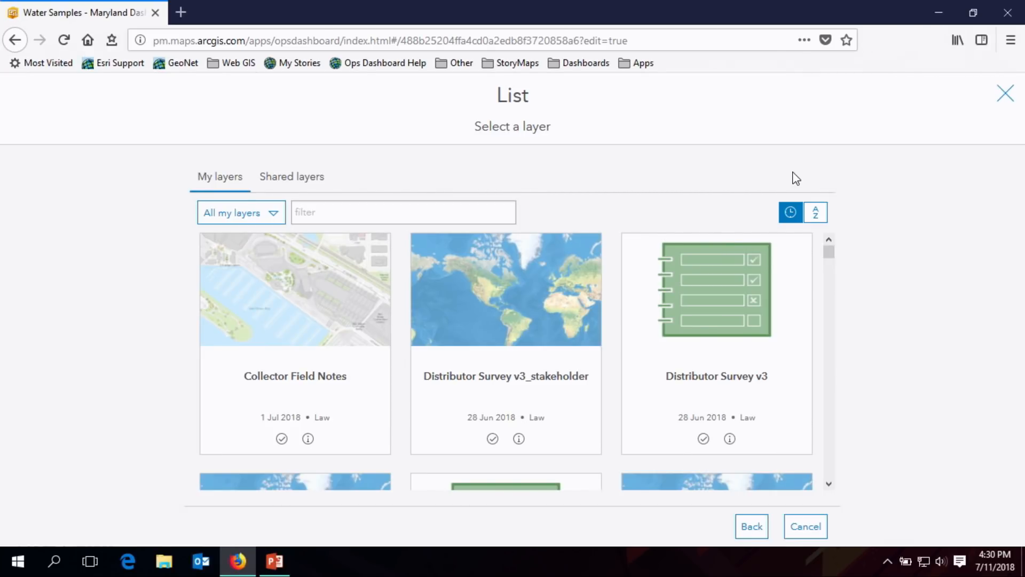
pyautogui.click(760, 531)
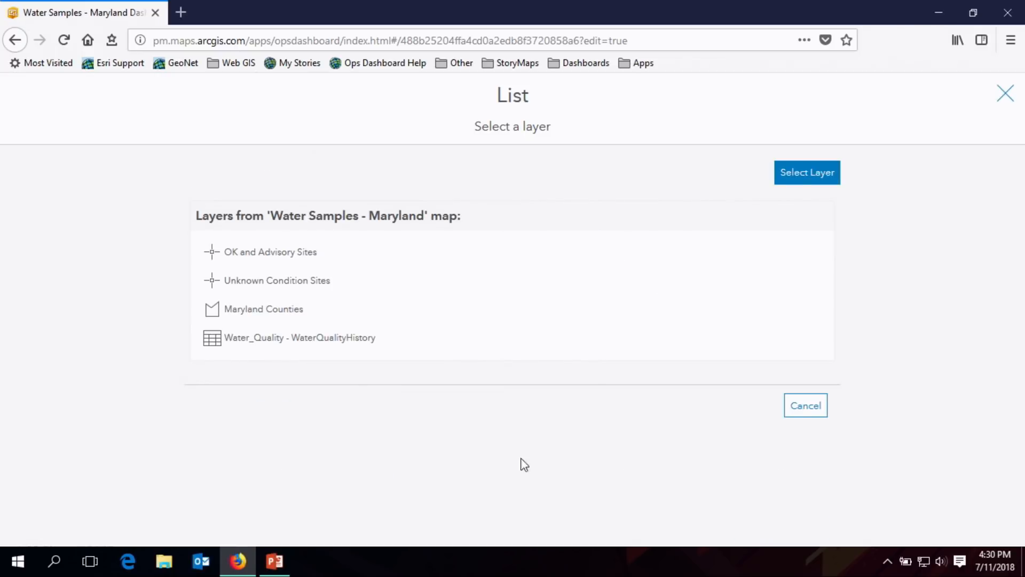
pyautogui.click(313, 264)
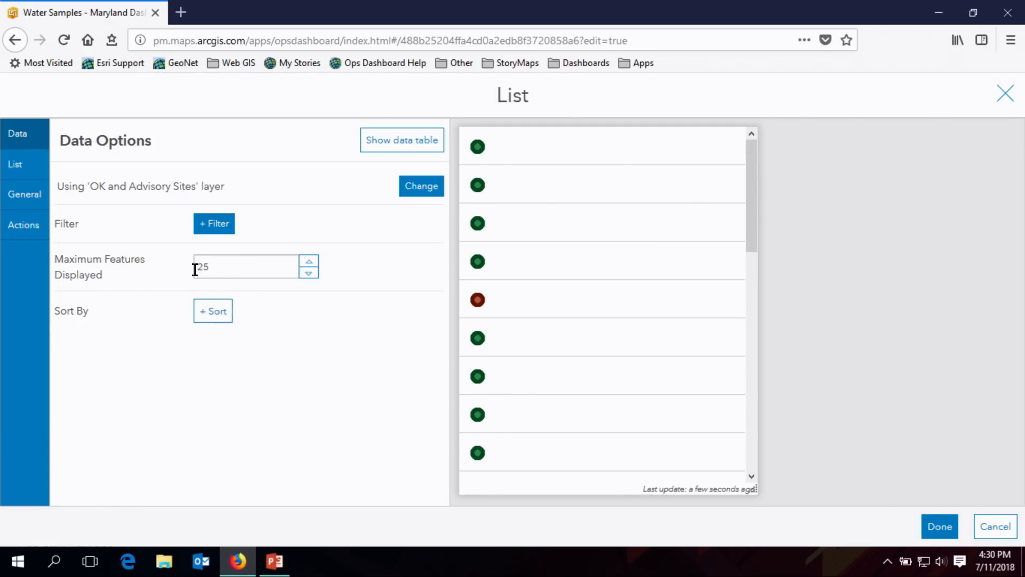
# - Set the list's line item text to "Sample Site ID: {STATIONNUM}" using the Station Number field
pyautogui.click(33, 177)
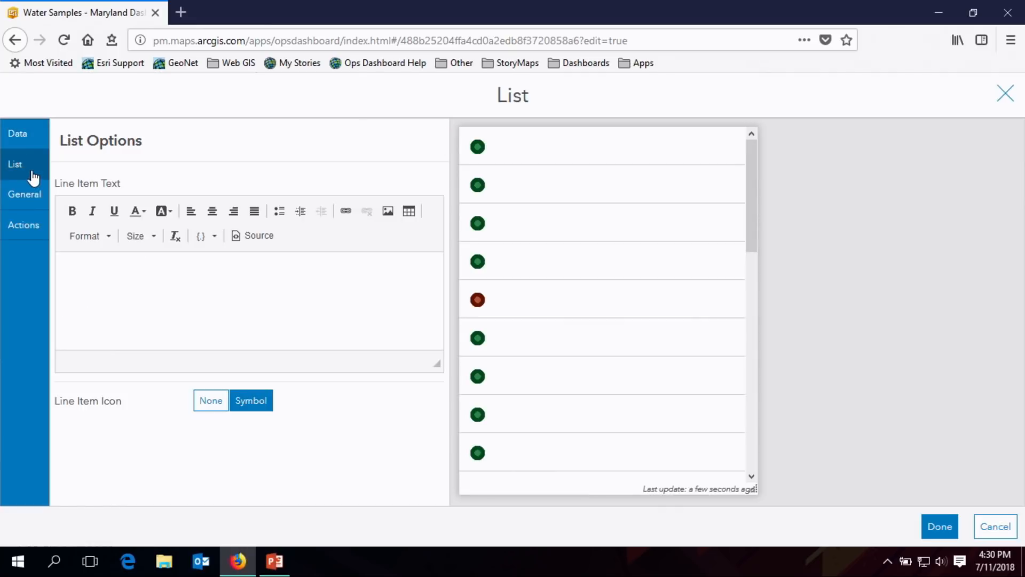
pyautogui.click(193, 315)
pyautogui.write('Sample')
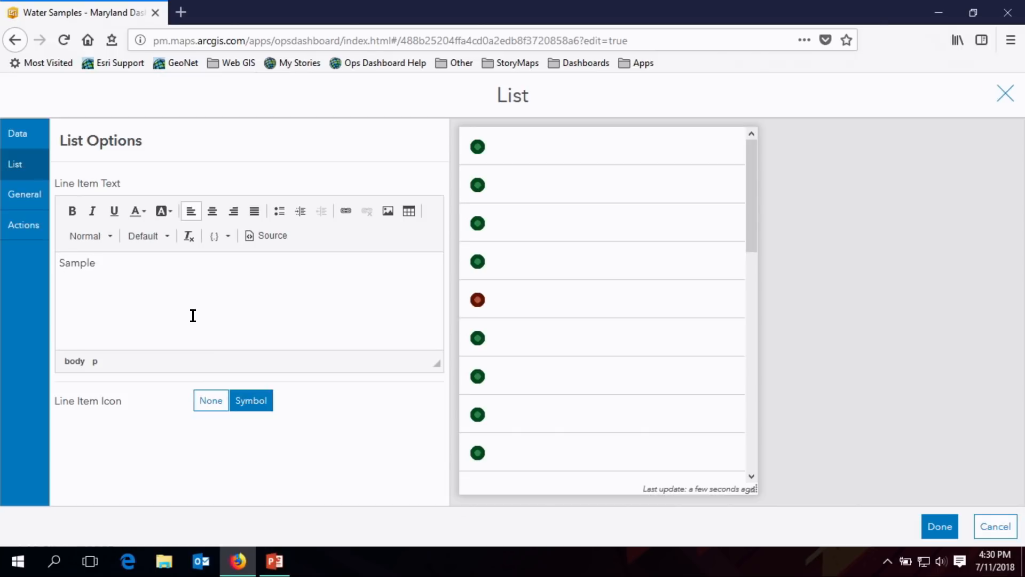
pyautogui.write(' Site ID:')
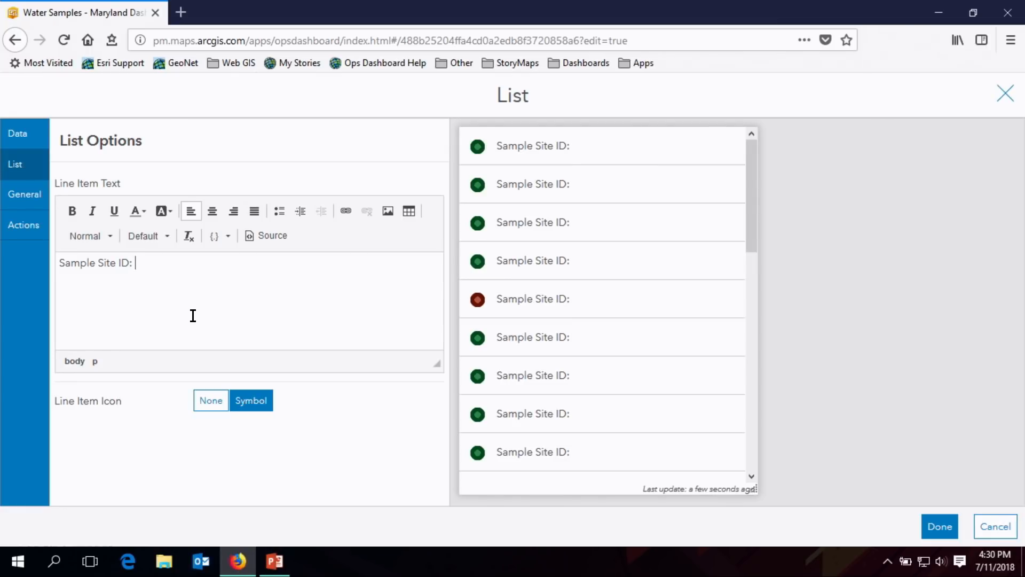
pyautogui.click(228, 239)
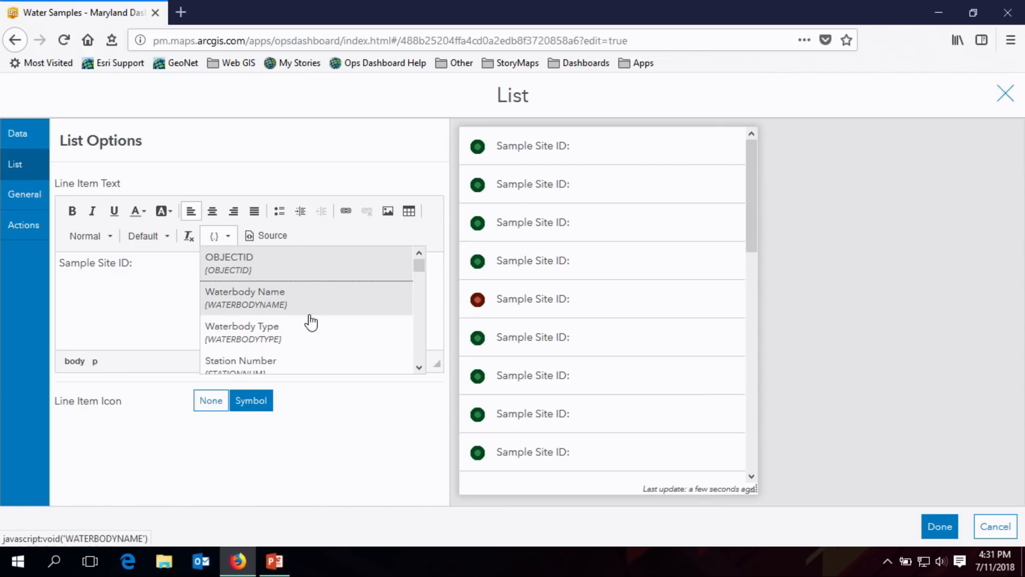
pyautogui.scroll(-2, 307, 313)
pyautogui.click(303, 288)
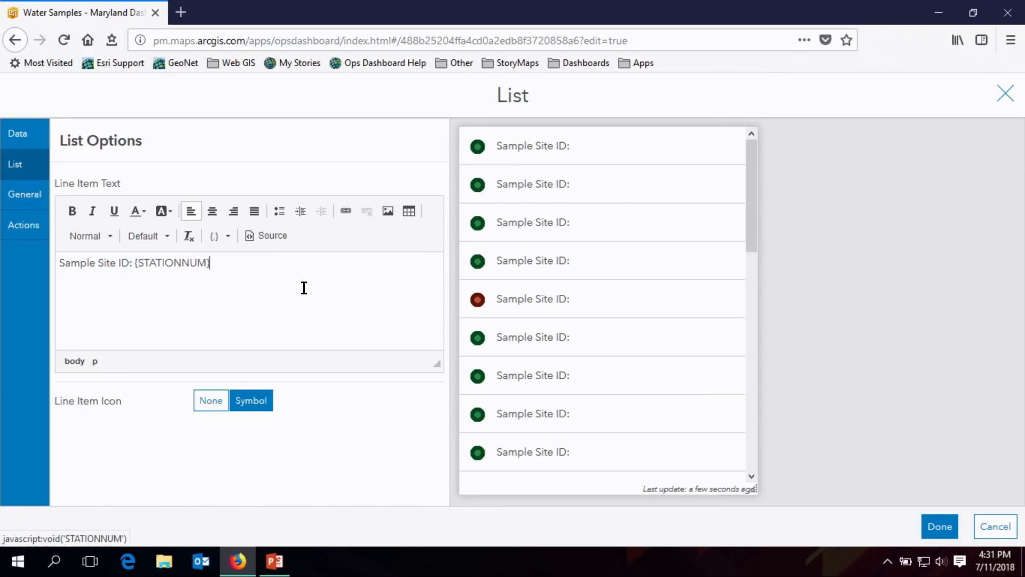
# - Add a second line to the line item text reading "Sample Date: {SAMPLEDATE}"
pyautogui.press('Return')
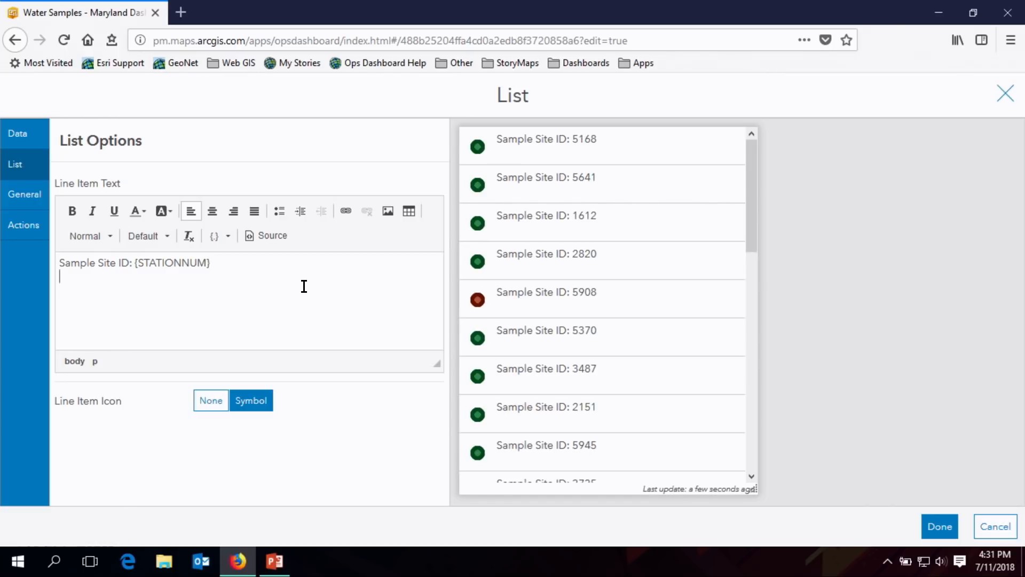
pyautogui.write('Sample Date:')
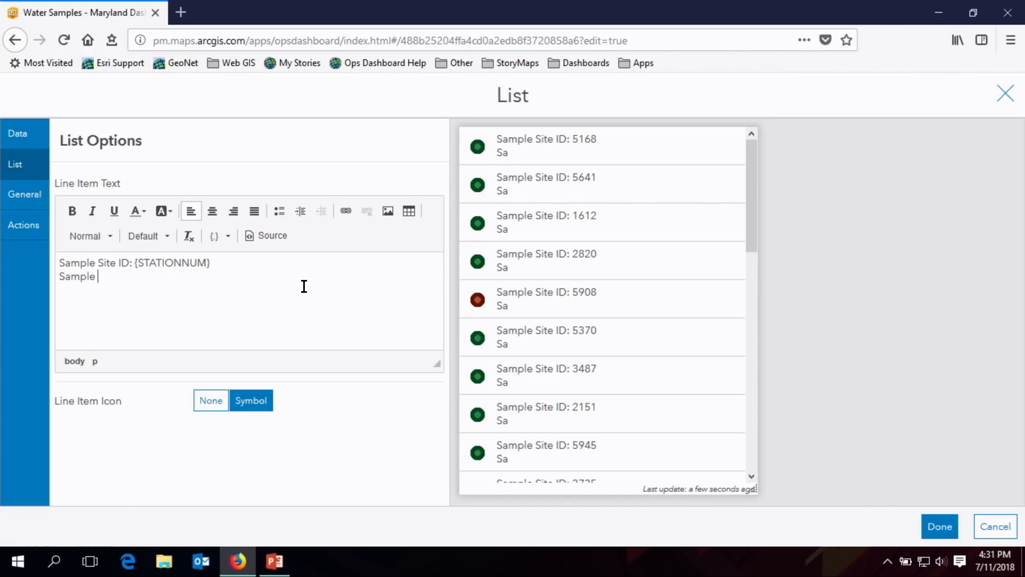
pyautogui.click(227, 236)
pyautogui.scroll(-2, 335, 312)
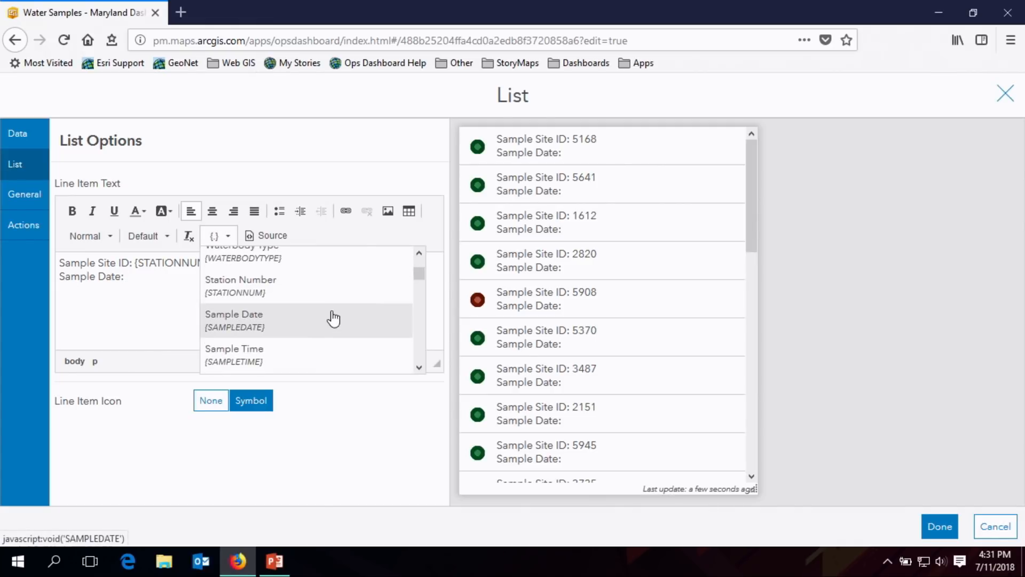
pyautogui.click(332, 319)
# - Add a third line to the line item text reading "Access: {ACCESSTYPE}"
pyautogui.press('Return')
pyautogui.write('A')
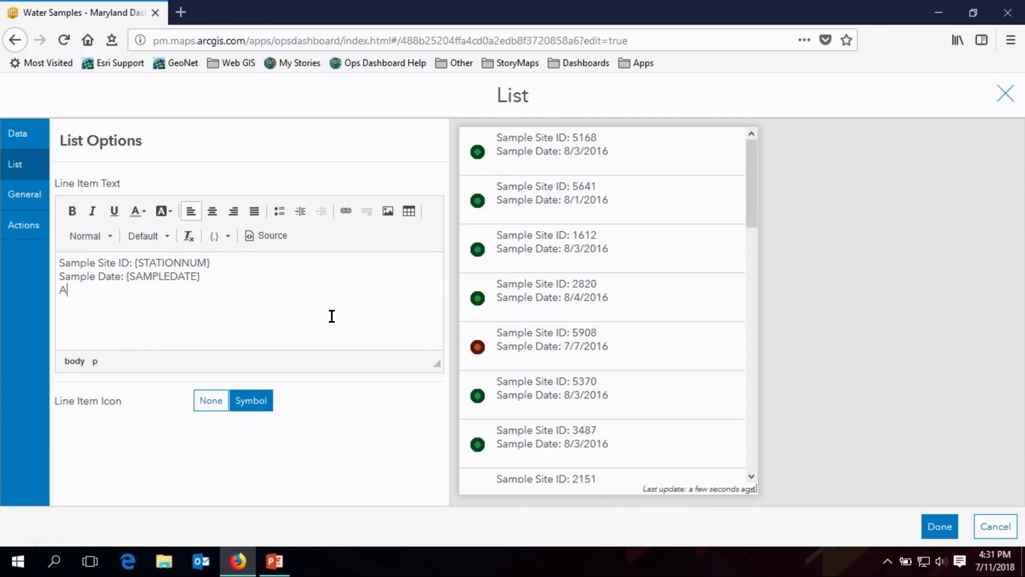
pyautogui.write('ccess Type')
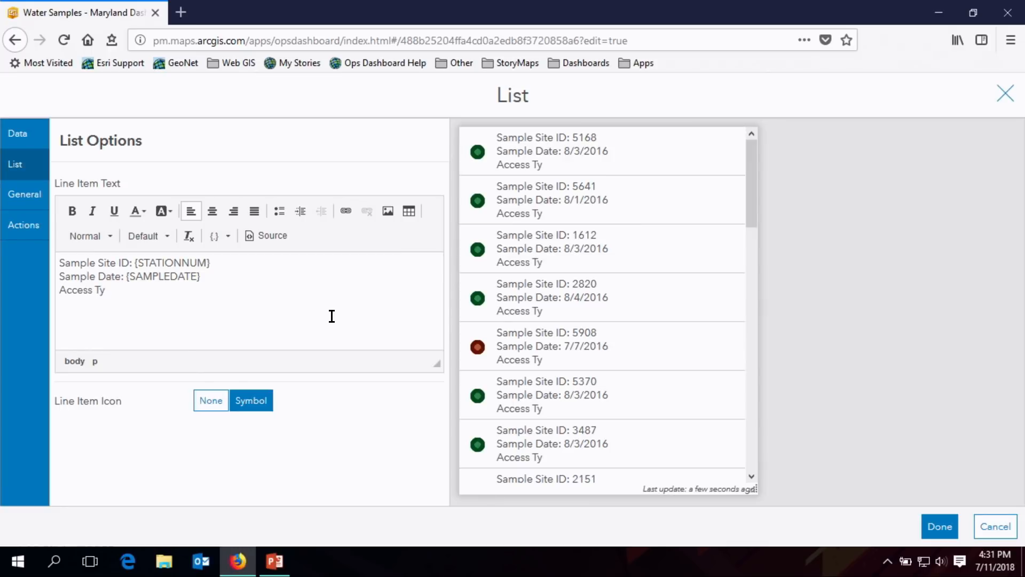
pyautogui.press('BackSpace')
pyautogui.press('BackSpace')
pyautogui.press('BackSpace')
pyautogui.press('BackSpace')
pyautogui.press('BackSpace')
pyautogui.write(':')
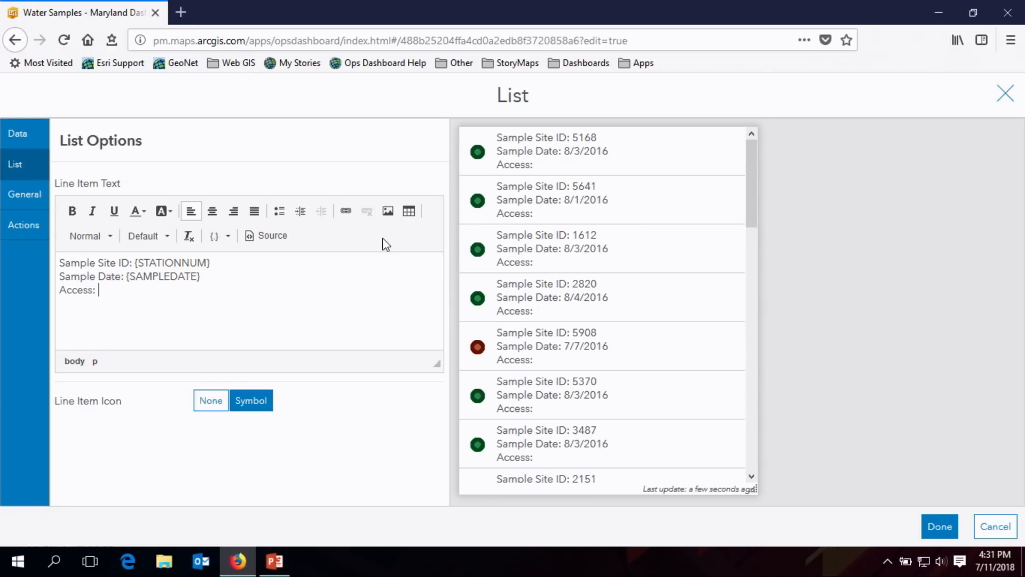
pyautogui.click(226, 237)
pyautogui.moveTo(419, 274); pyautogui.dragTo(419, 337)
pyautogui.click(365, 336)
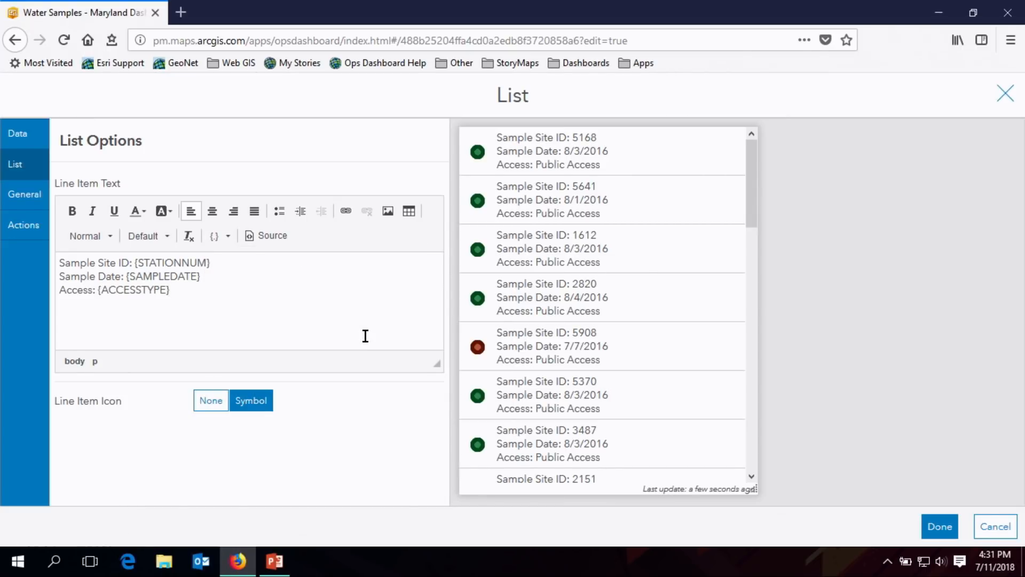
# - Make the "Sample Site ID:" label in the list's line item text bold and blue
pyautogui.moveTo(135, 265); pyautogui.dragTo(59, 264)
pyautogui.click(73, 212)
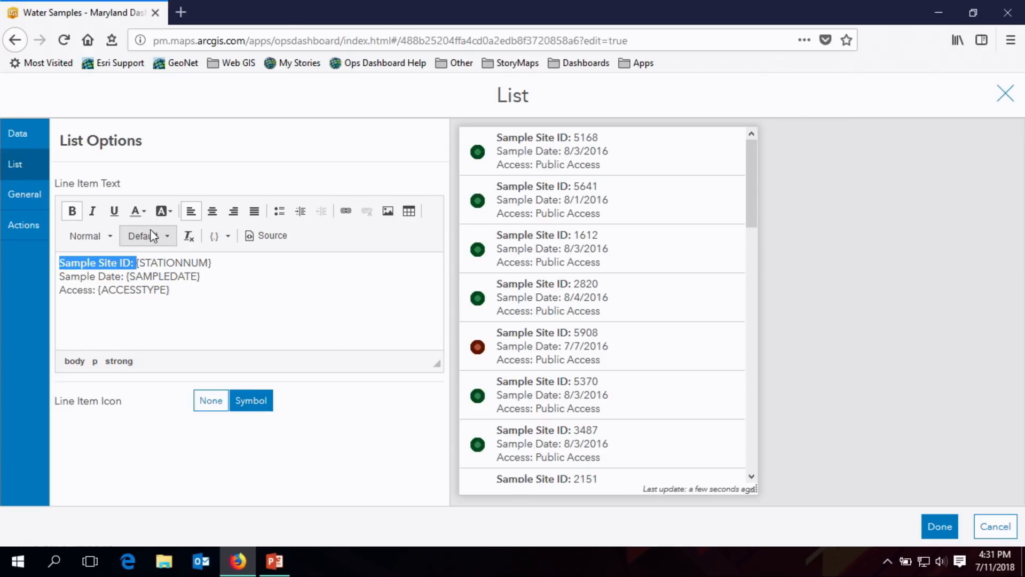
pyautogui.click(145, 213)
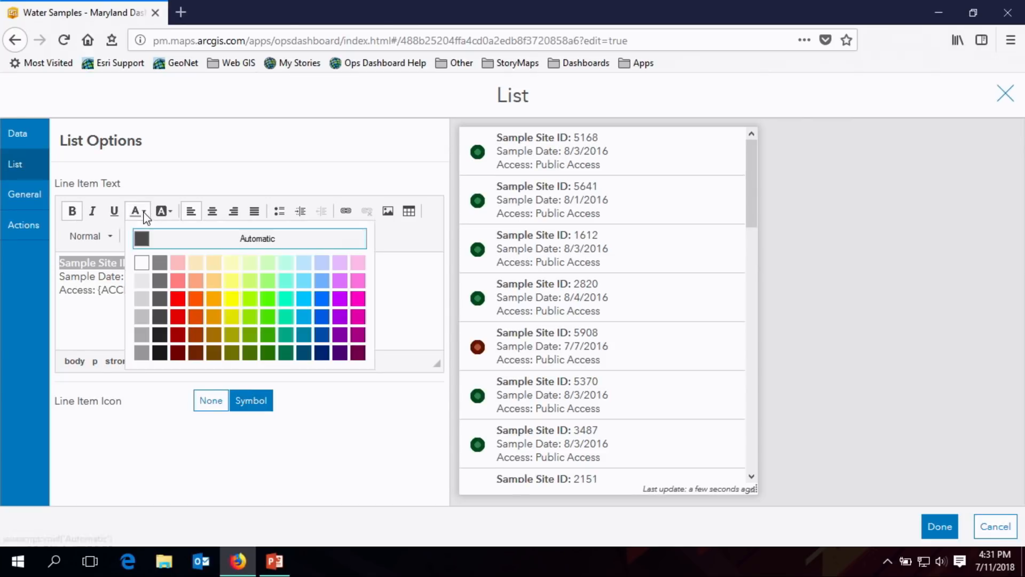
pyautogui.click(318, 300)
pyautogui.click(248, 278)
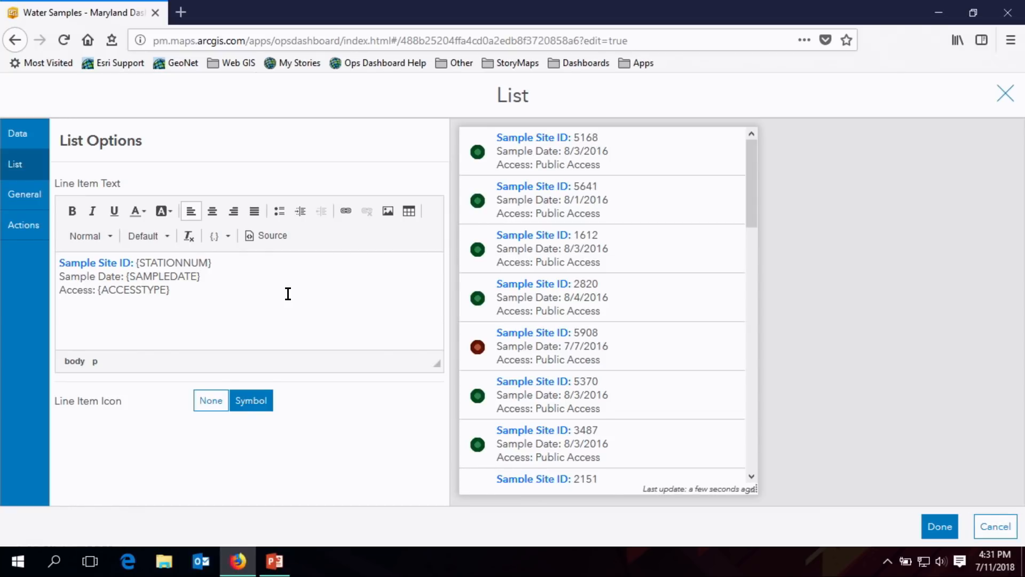
# - Give the list the title "Sample Sites"
pyautogui.click(29, 203)
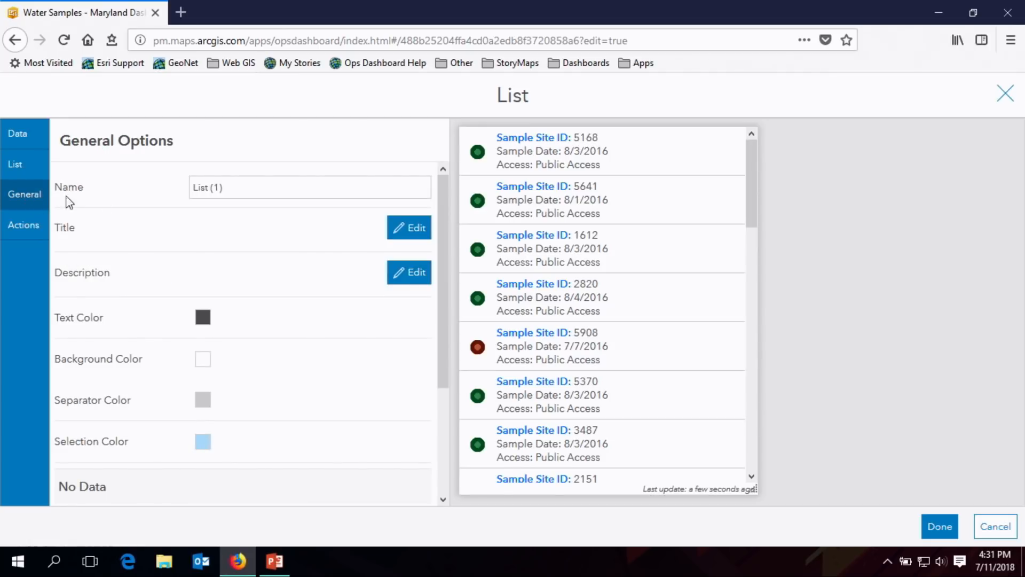
pyautogui.click(409, 236)
pyautogui.click(240, 338)
pyautogui.write('S')
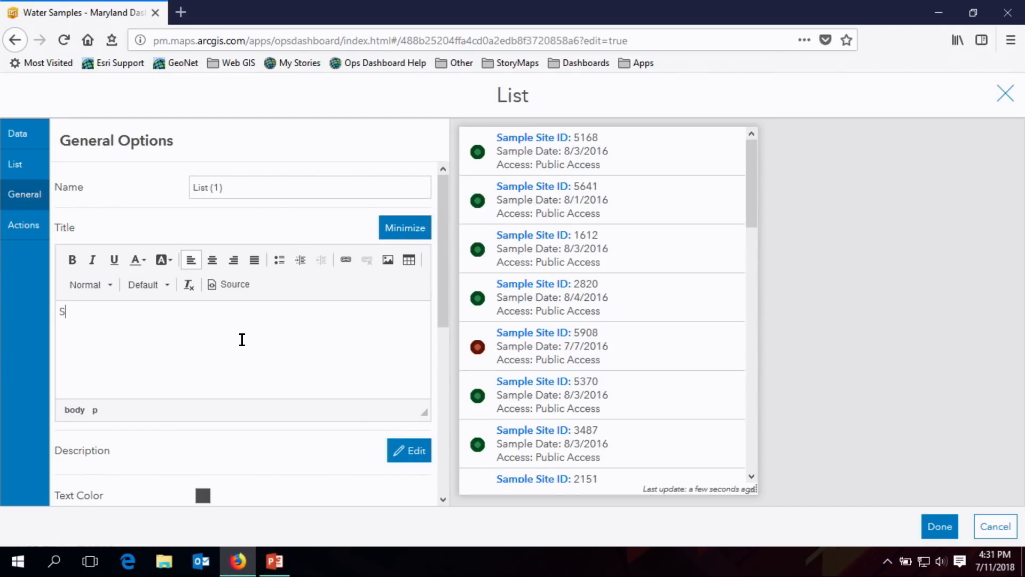
pyautogui.write('ample Sites')
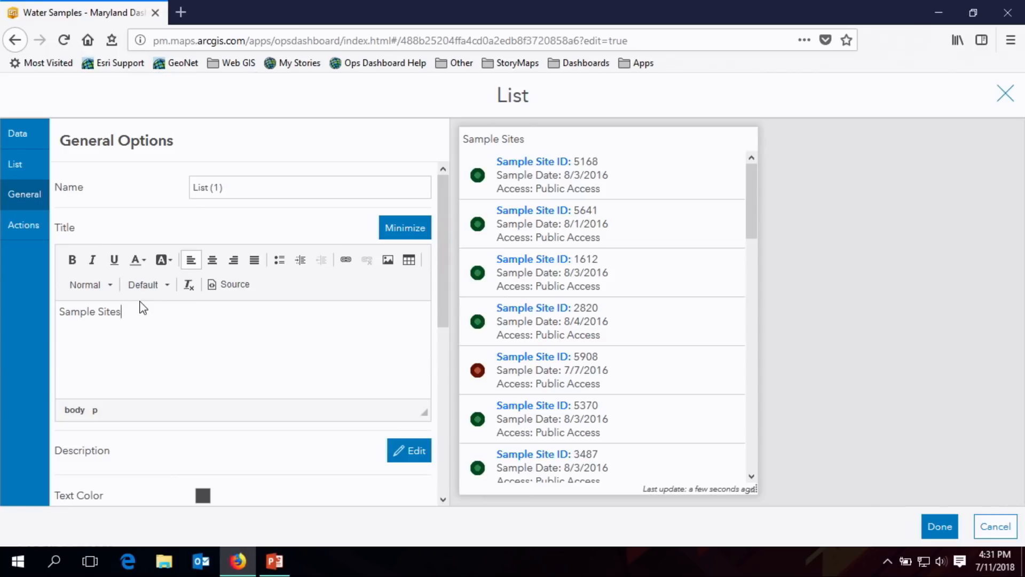
# - Format the "Sample Sites" title as Heading 3 in bold blue and center it
pyautogui.tripleClick(138, 314)
pyautogui.click(110, 285)
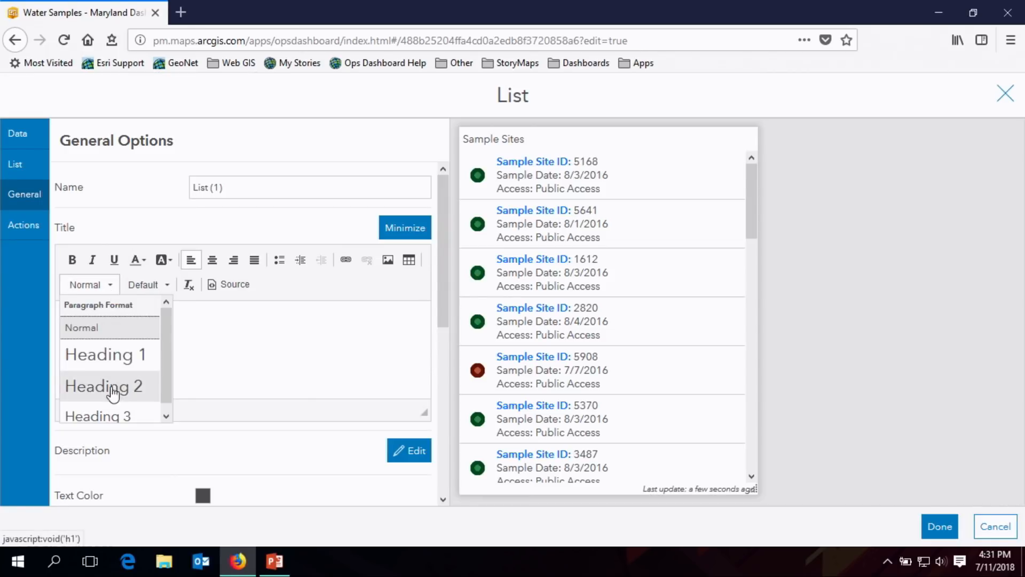
pyautogui.click(118, 411)
pyautogui.click(72, 259)
pyautogui.click(138, 259)
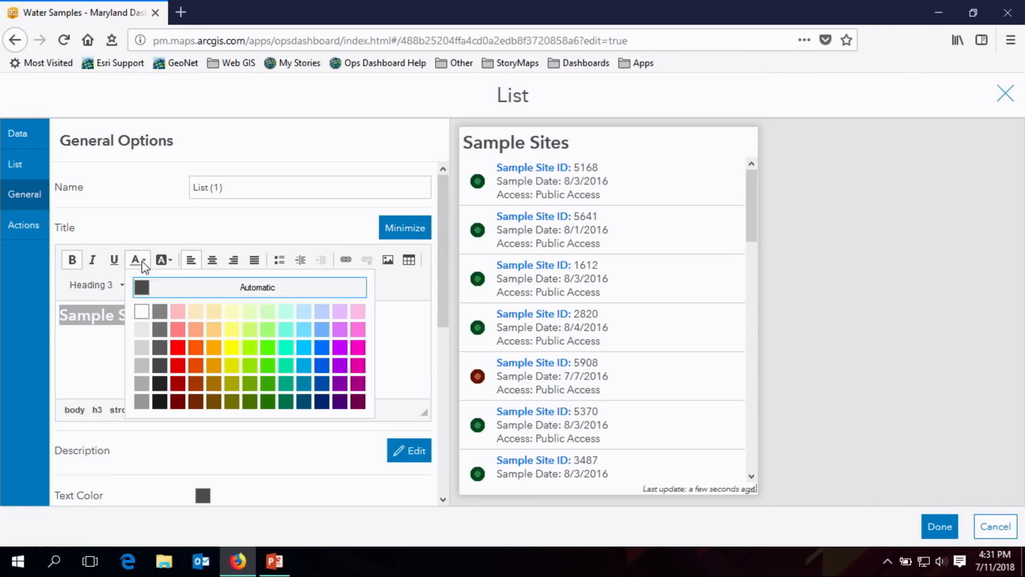
pyautogui.click(322, 347)
pyautogui.click(212, 260)
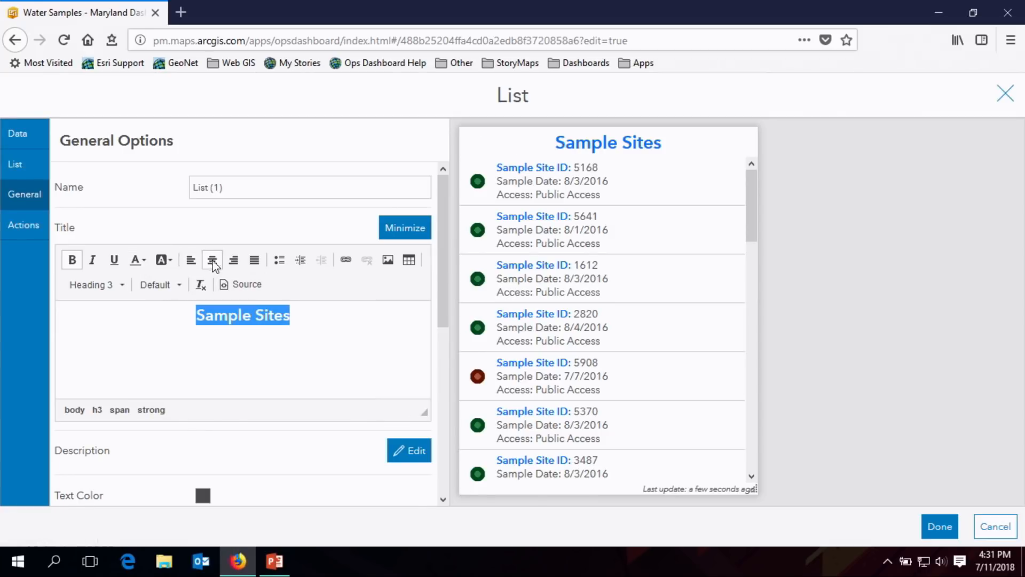
pyautogui.click(296, 322)
# - Turn off the list's last update text, and narrow the finished list on the dashboard to give the map more width
pyautogui.moveTo(441, 270); pyautogui.dragTo(444, 444)
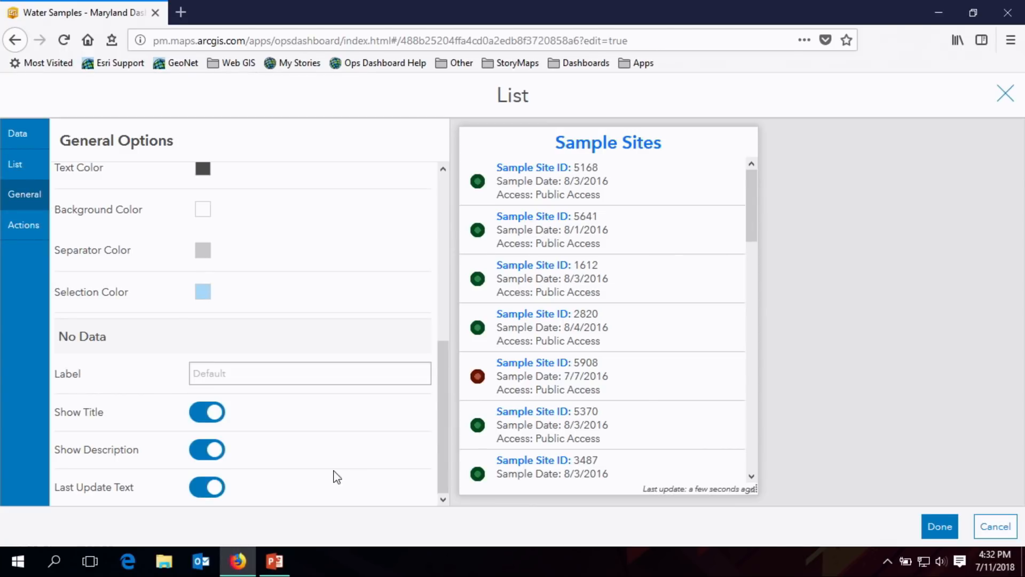
pyautogui.click(209, 498)
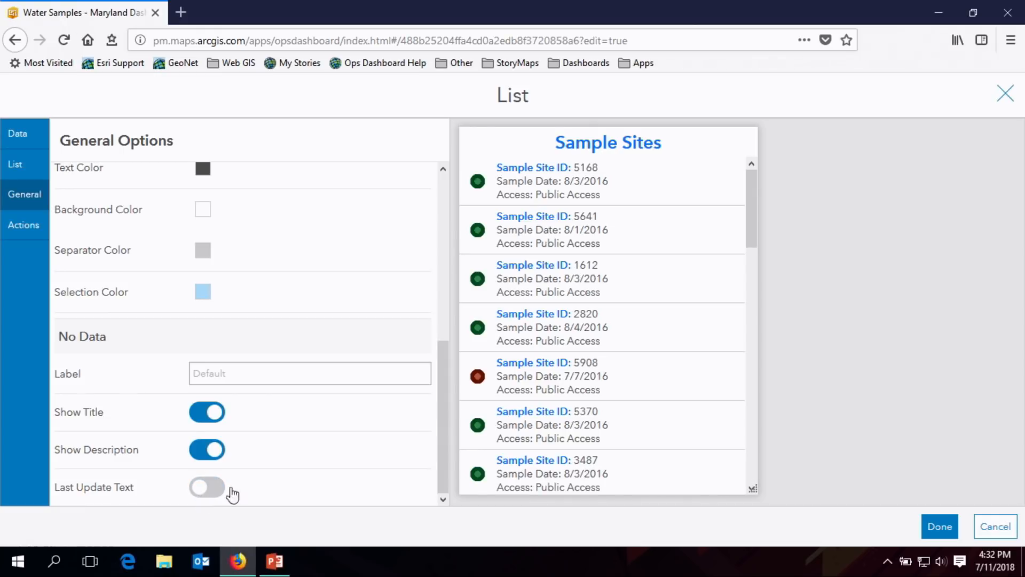
pyautogui.click(941, 531)
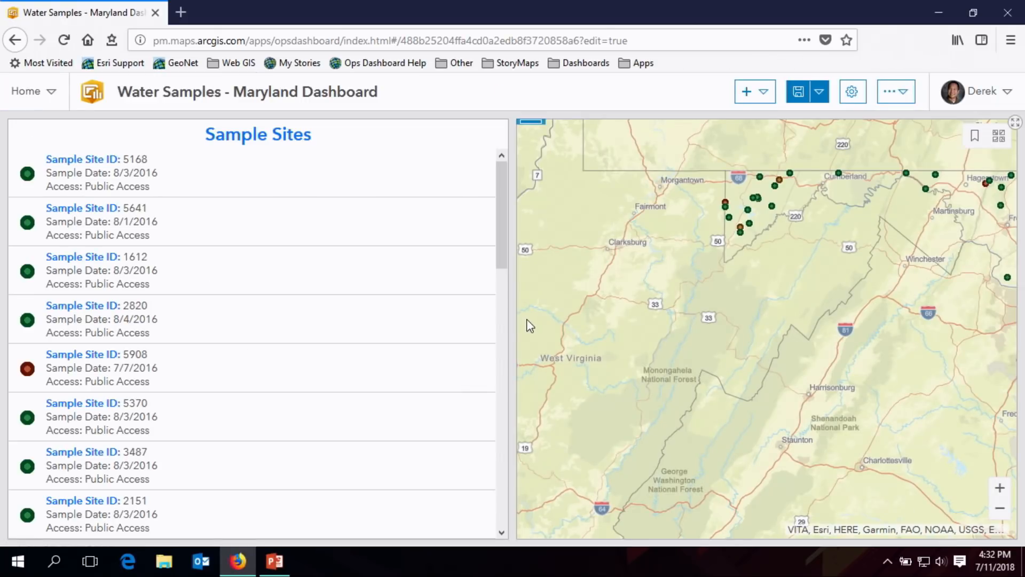
pyautogui.moveTo(513, 328); pyautogui.dragTo(245, 327)
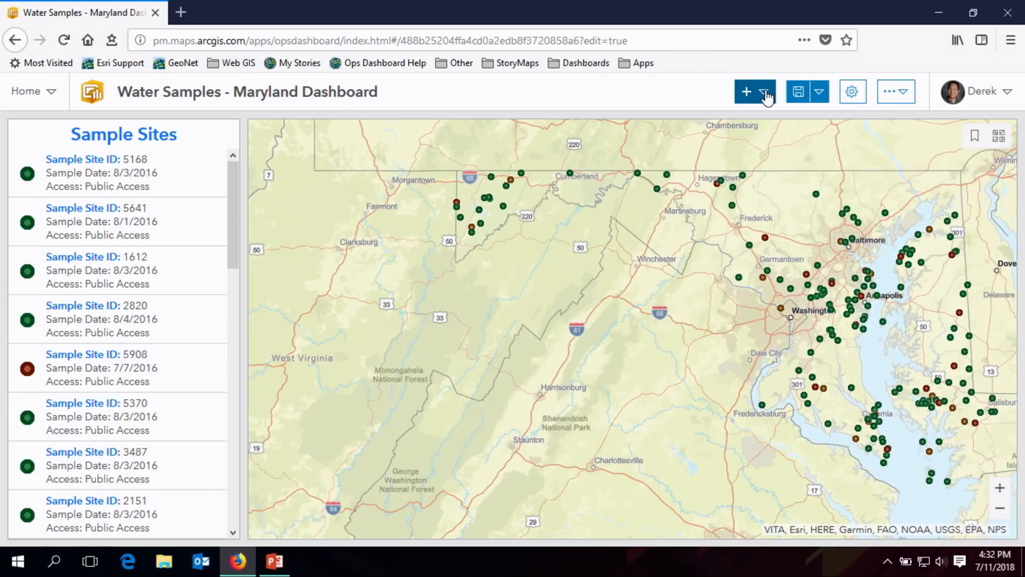
pyautogui.moveTo(232, 223)
pyautogui.mouseDown()
pyautogui.moveTo(233, 243)
pyautogui.moveTo(242, 213)
pyautogui.mouseUp()
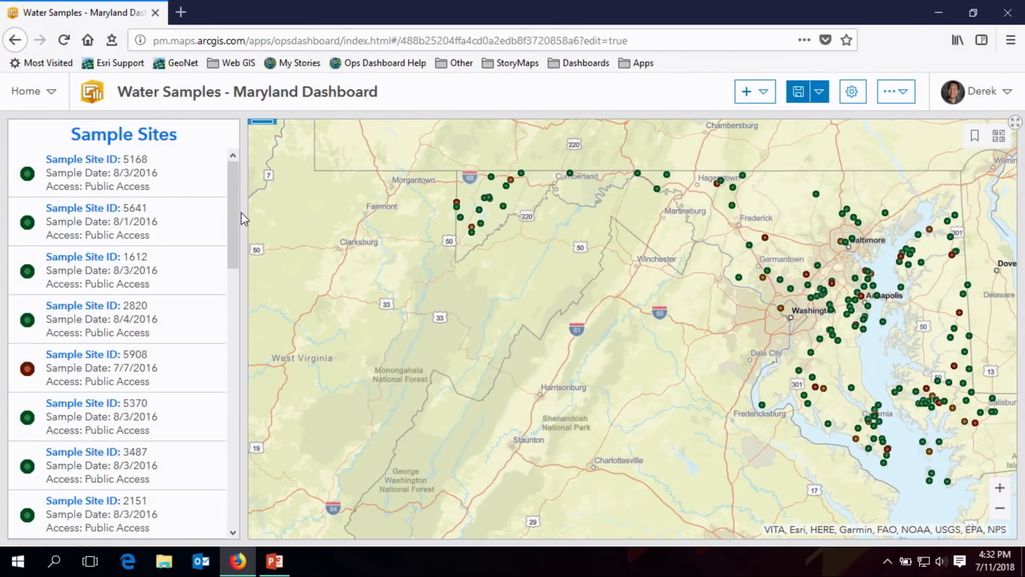
# - Add an Indicator element based on the Unknown Condition Sites layer
pyautogui.click(756, 96)
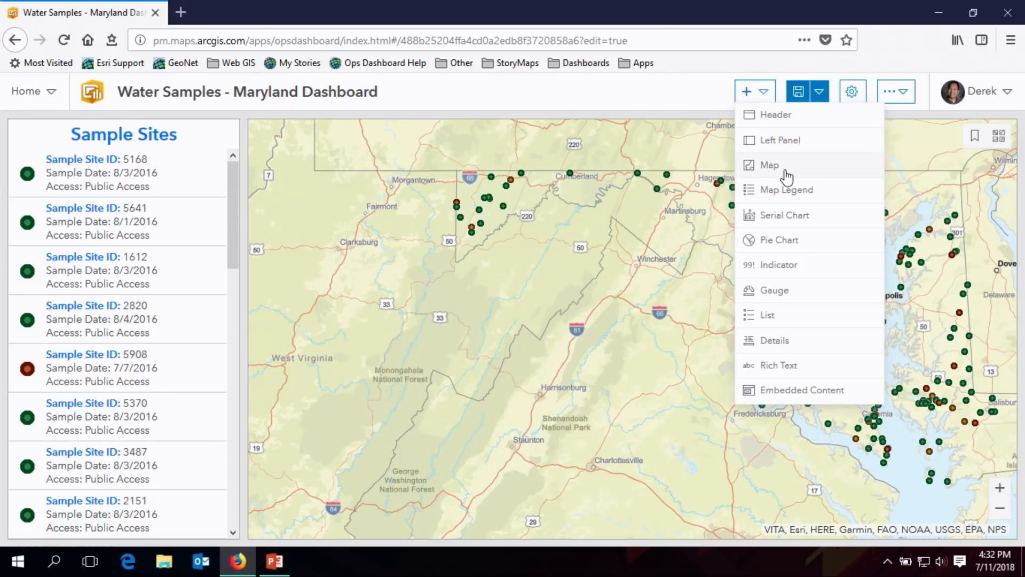
pyautogui.click(793, 276)
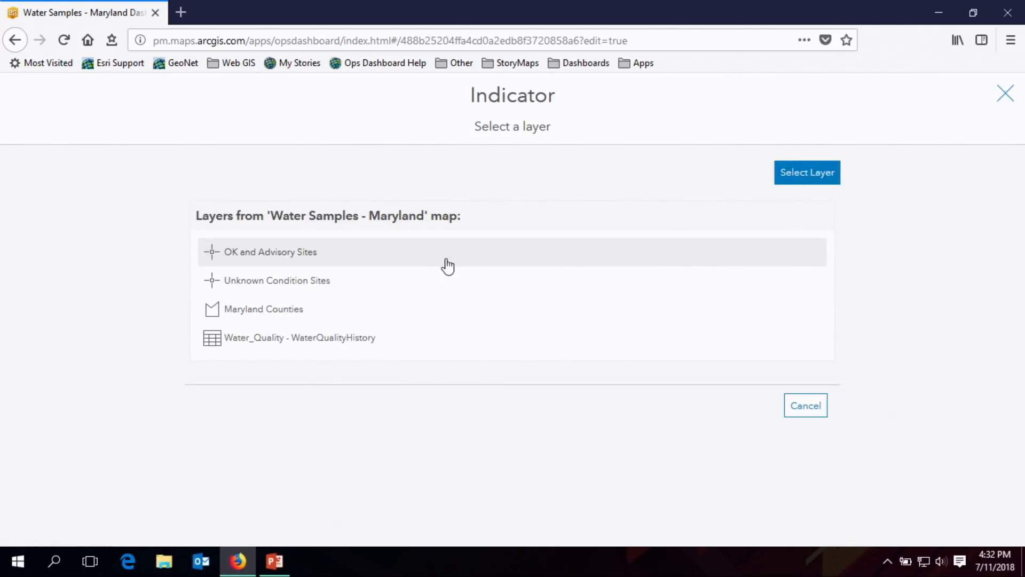
pyautogui.click(308, 291)
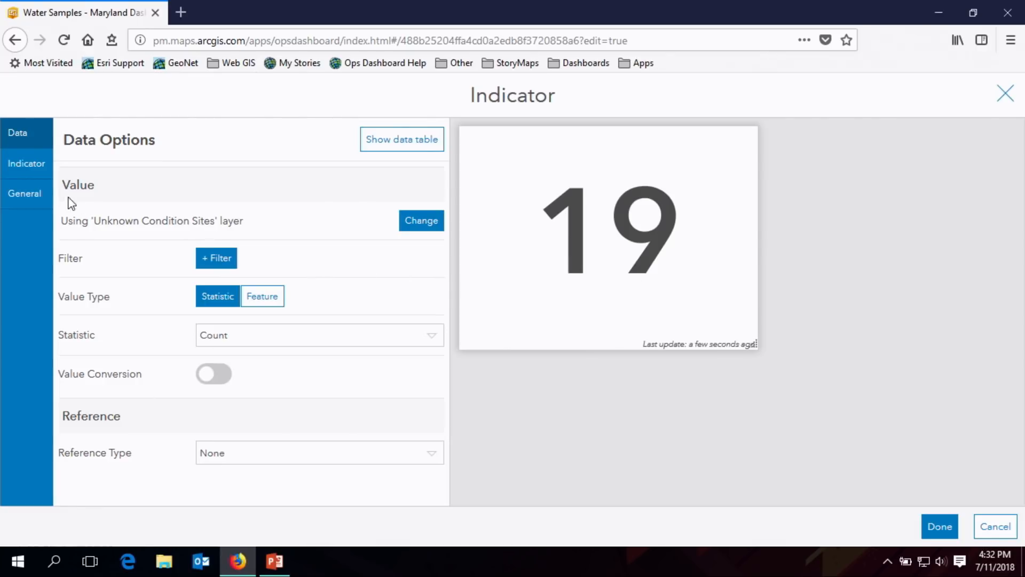
# - Set the color of the indicator's middle text, the {value} figure, to light red
pyautogui.click(36, 176)
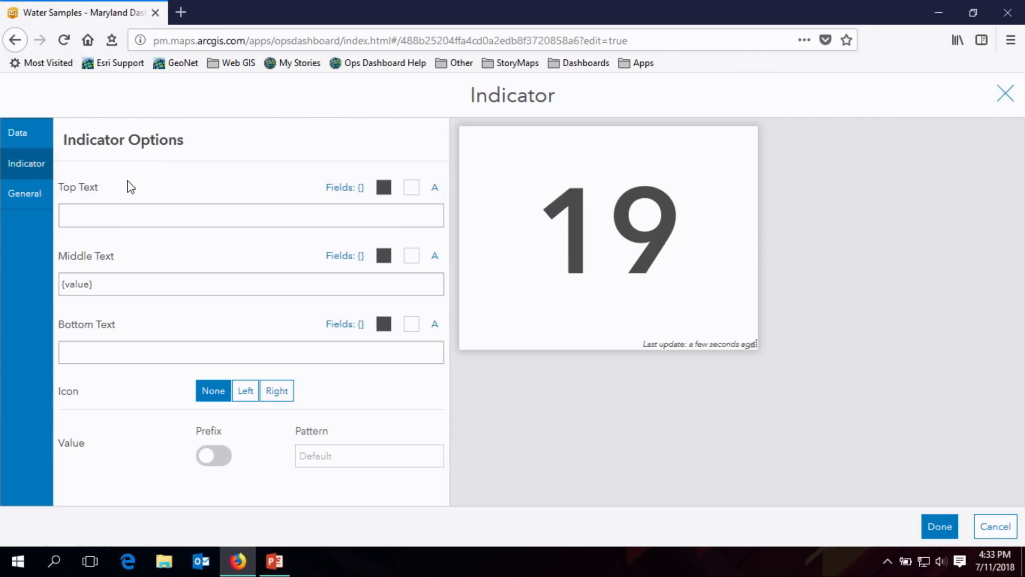
pyautogui.click(384, 255)
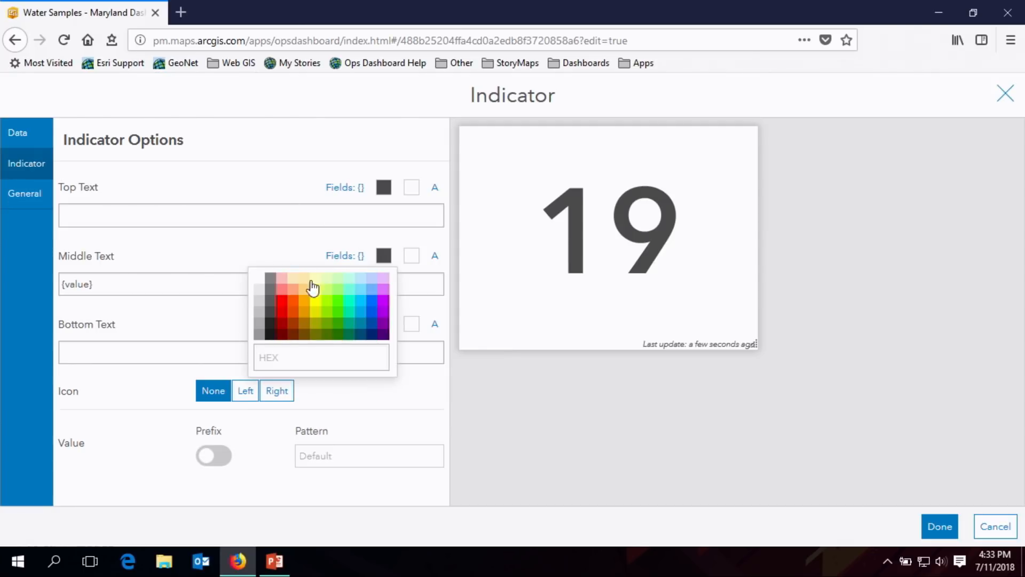
pyautogui.click(280, 290)
pyautogui.click(247, 245)
# - Set the indicator's bottom text to "Conditional Sites" and color it light red
pyautogui.click(344, 359)
pyautogui.write('Con')
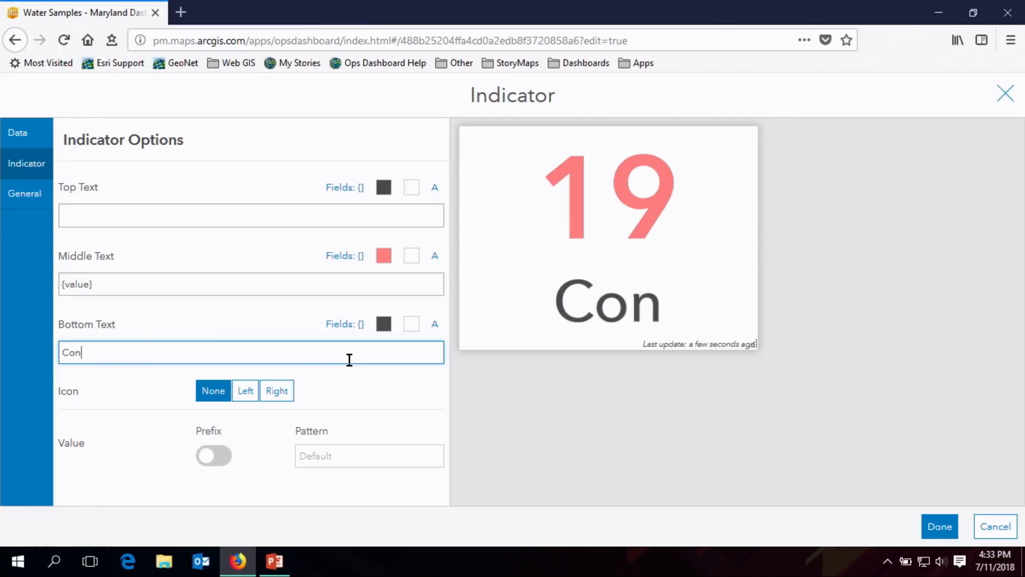
pyautogui.press('BackSpace')
pyautogui.press('BackSpace')
pyautogui.write('Coni')
pyautogui.press('BackSpace')
pyautogui.write('ditional Sites')
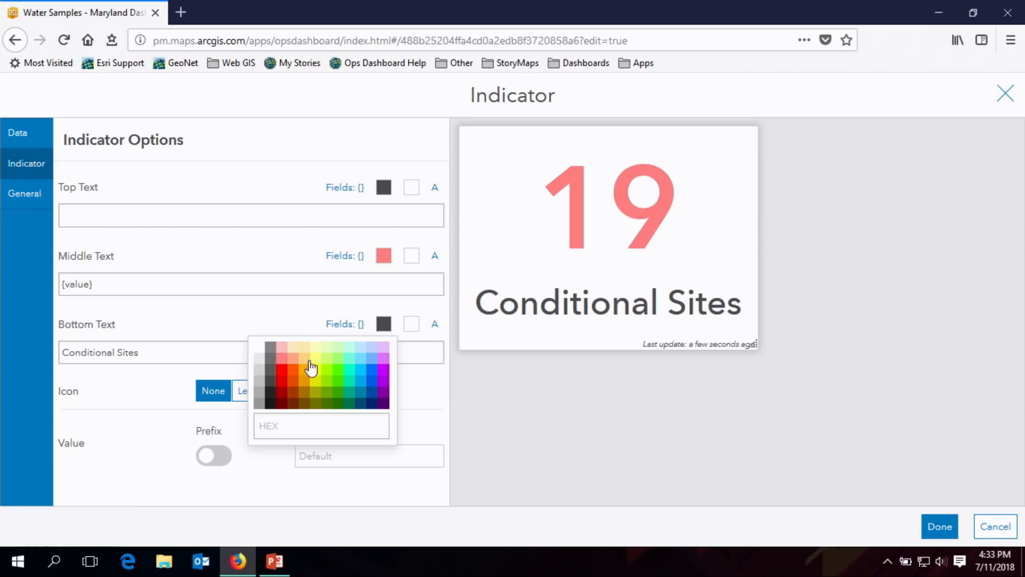
pyautogui.click(282, 357)
pyautogui.click(432, 399)
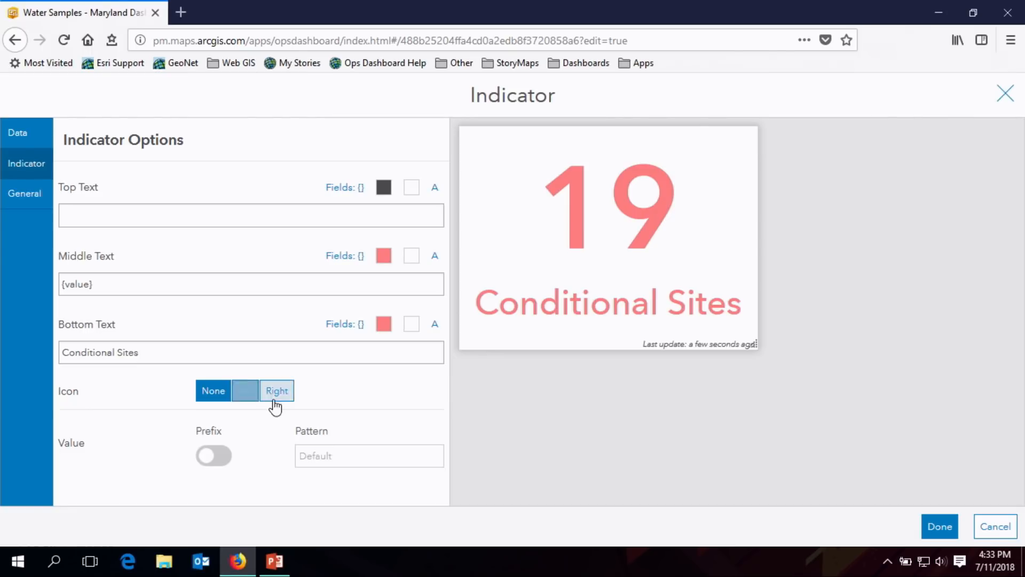
# - Place the water drop over waves icon on the left side of the indicator value and color it light red
pyautogui.click(245, 392)
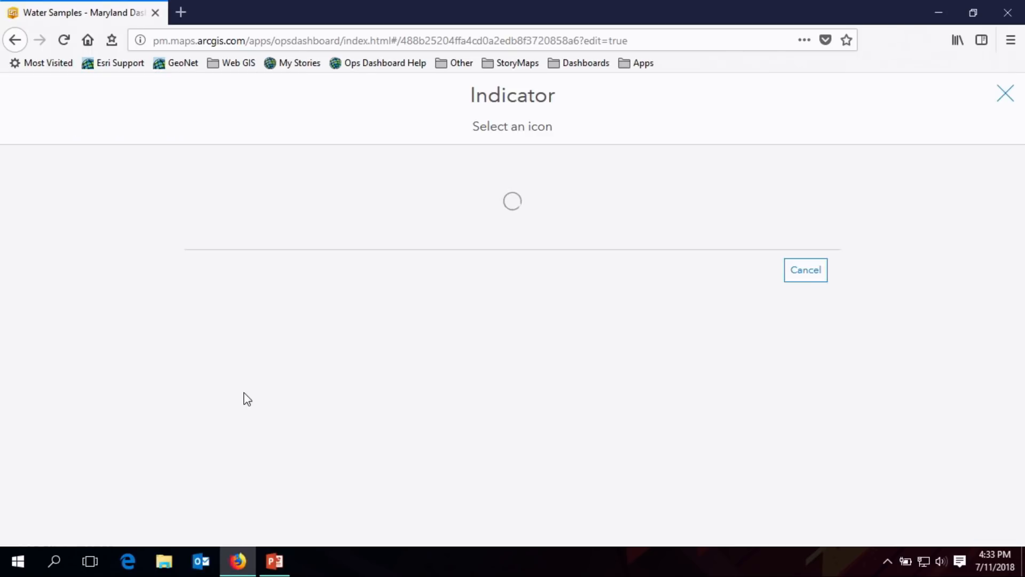
pyautogui.moveTo(828, 243); pyautogui.dragTo(825, 466)
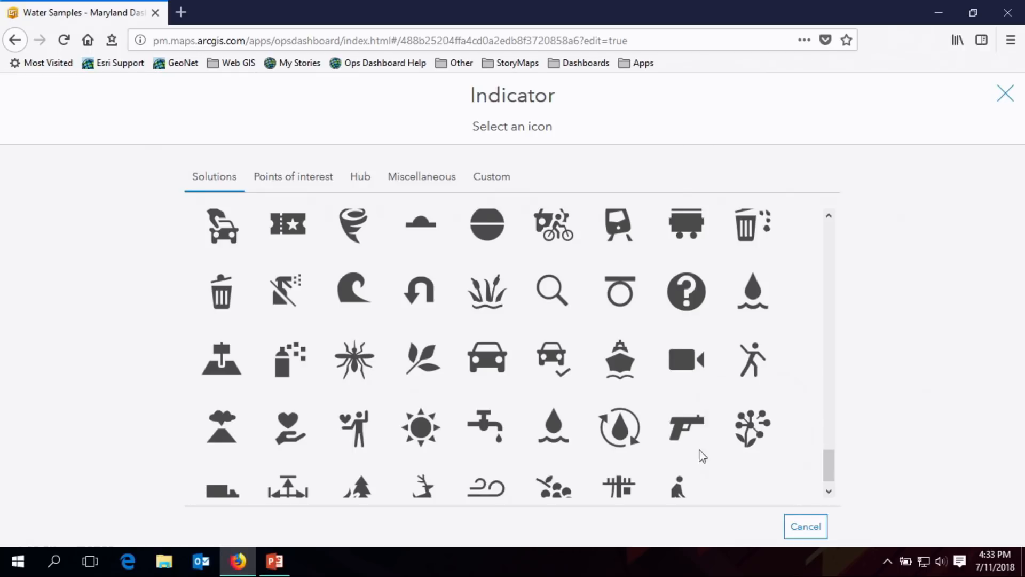
pyautogui.click(555, 421)
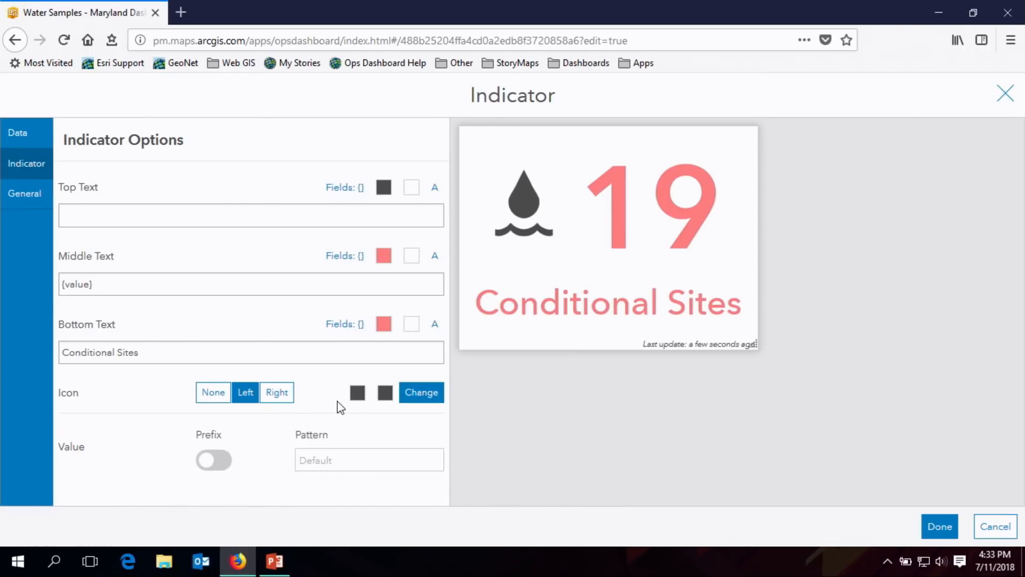
pyautogui.click(357, 393)
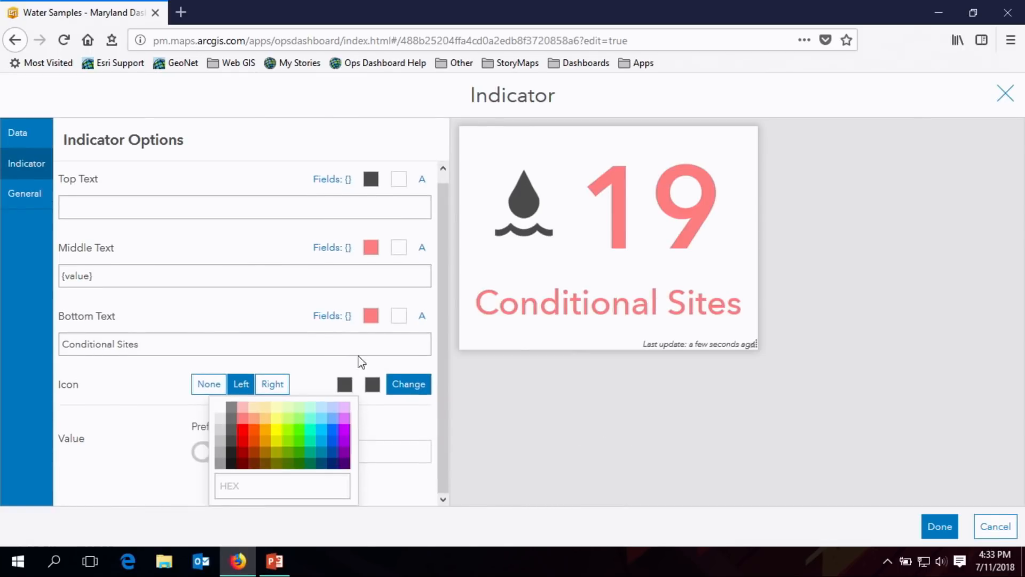
pyautogui.click(245, 423)
pyautogui.click(402, 364)
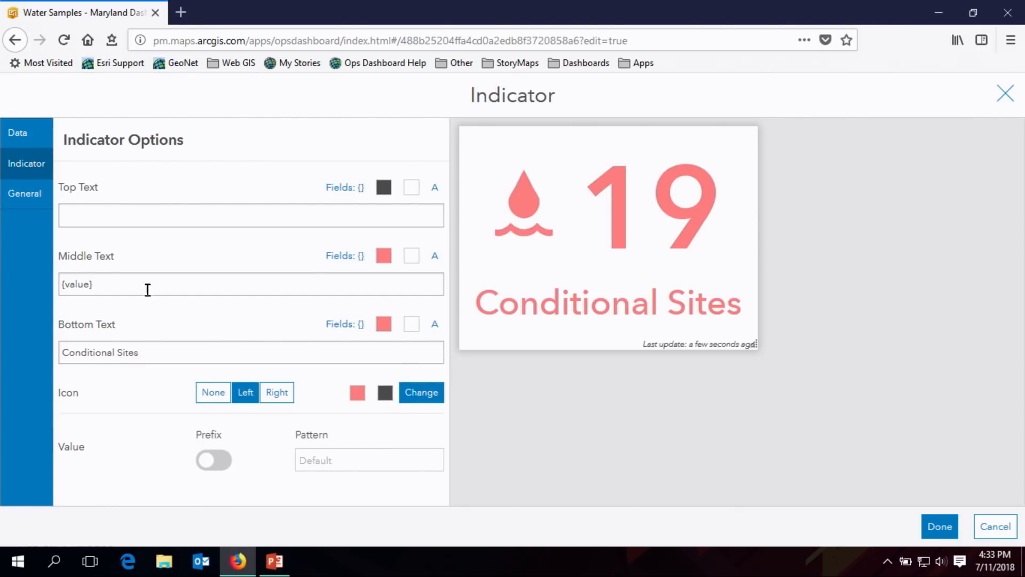
# - Turn off the indicator's last update text and finish adding it to the dashboard
pyautogui.click(15, 194)
pyautogui.moveTo(448, 345); pyautogui.dragTo(441, 447)
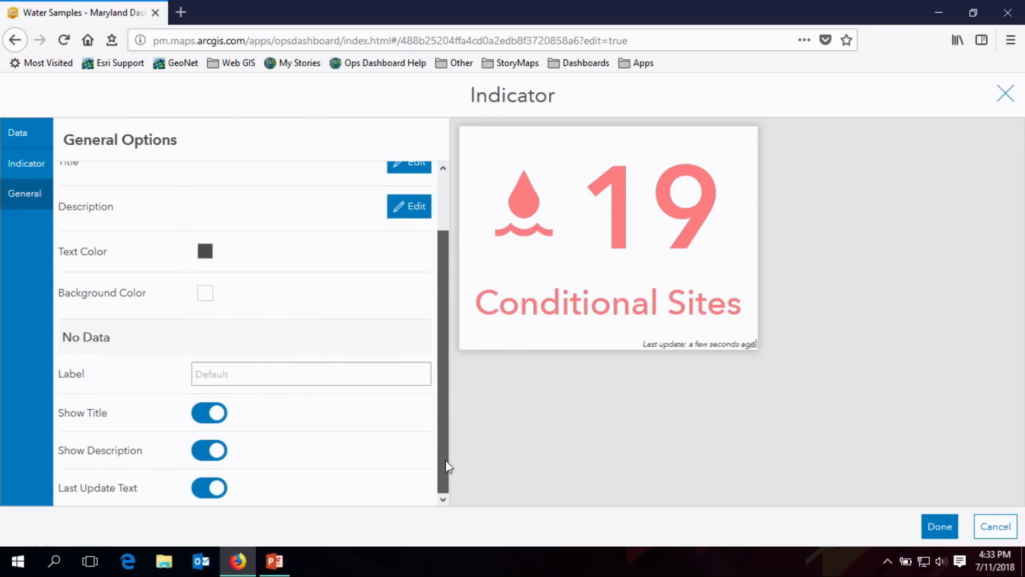
pyautogui.click(217, 488)
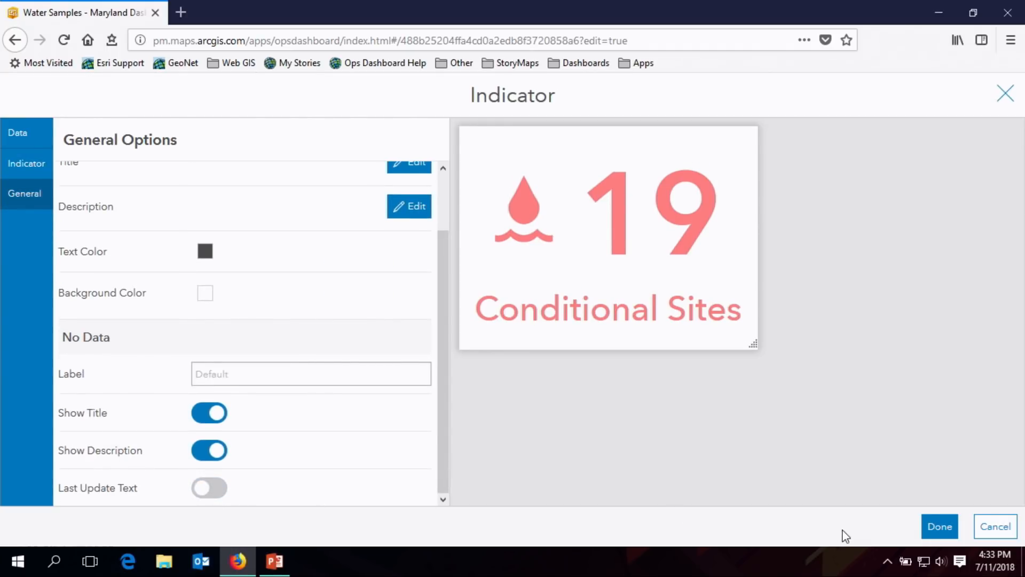
pyautogui.click(929, 528)
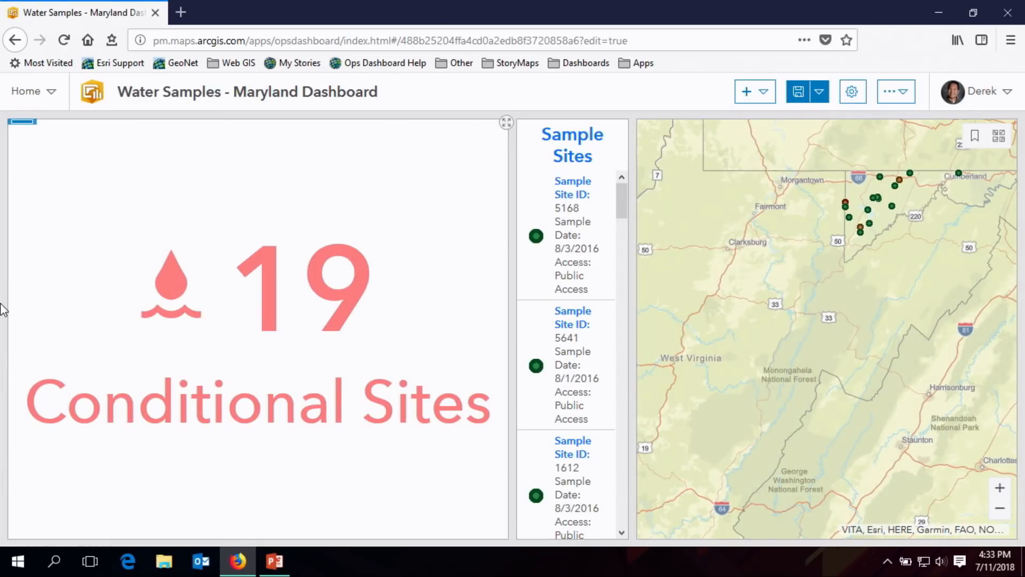
# - Narrow the Conditional Sites indicator and dock it below the Sample Sites list
pyautogui.moveTo(512, 283); pyautogui.dragTo(224, 286)
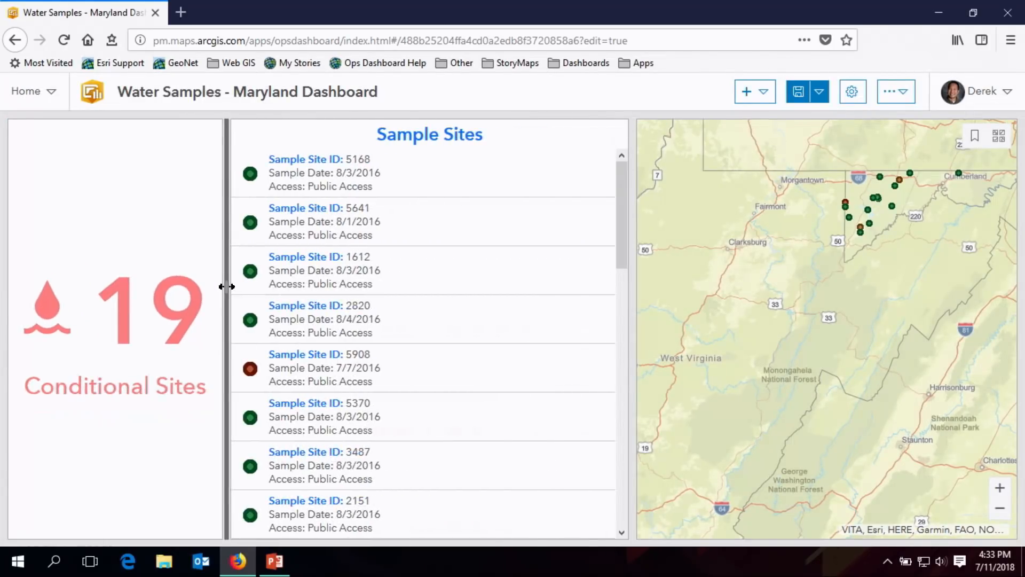
pyautogui.moveTo(20, 128)
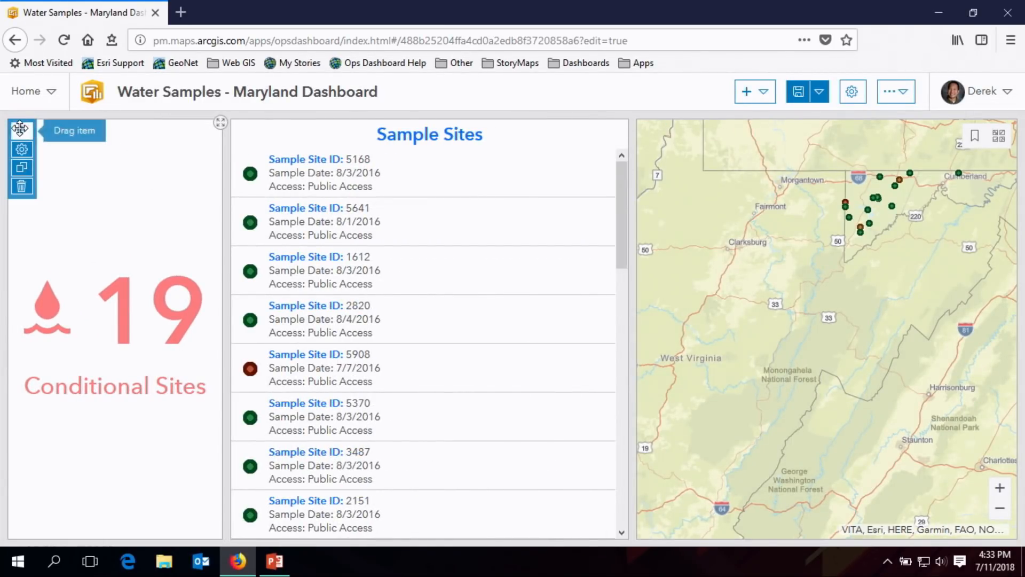
pyautogui.moveTo(20, 128); pyautogui.dragTo(440, 256)
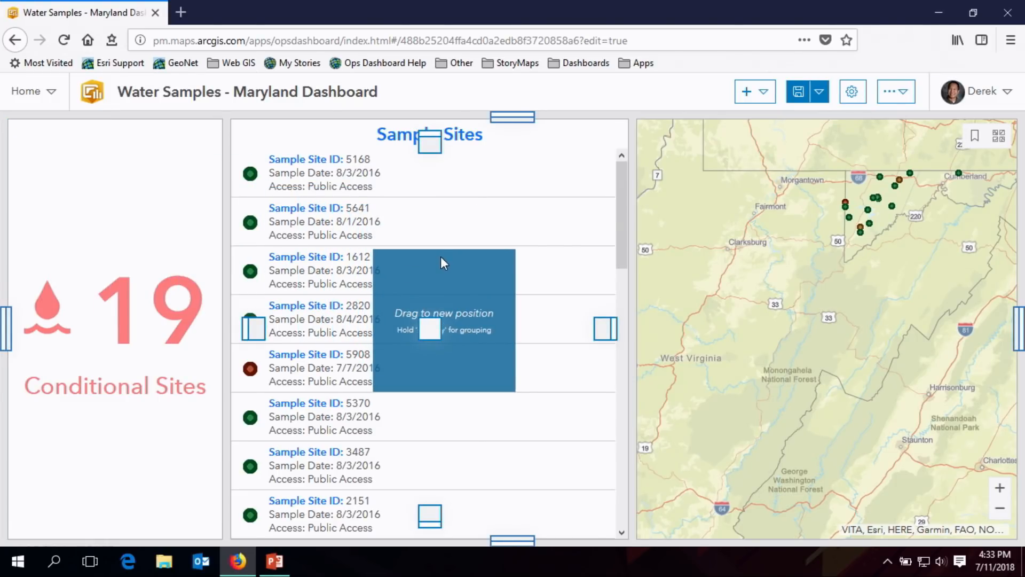
pyautogui.moveTo(441, 257); pyautogui.dragTo(431, 514)
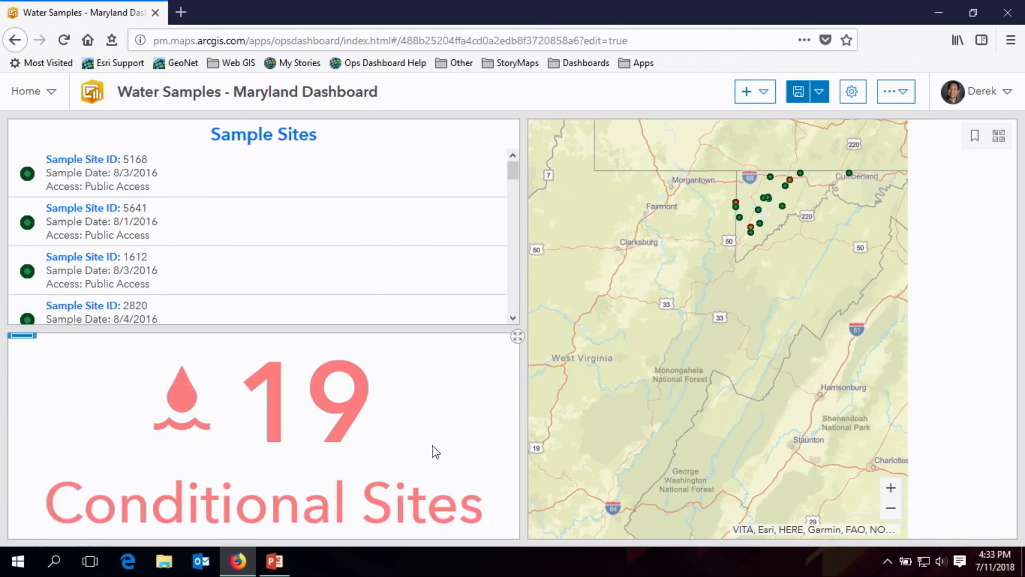
# - Narrow the column holding the list and indicator beside the map, and make the list taller than the indicator
pyautogui.moveTo(524, 317); pyautogui.dragTo(355, 326)
pyautogui.moveTo(147, 329); pyautogui.dragTo(153, 370)
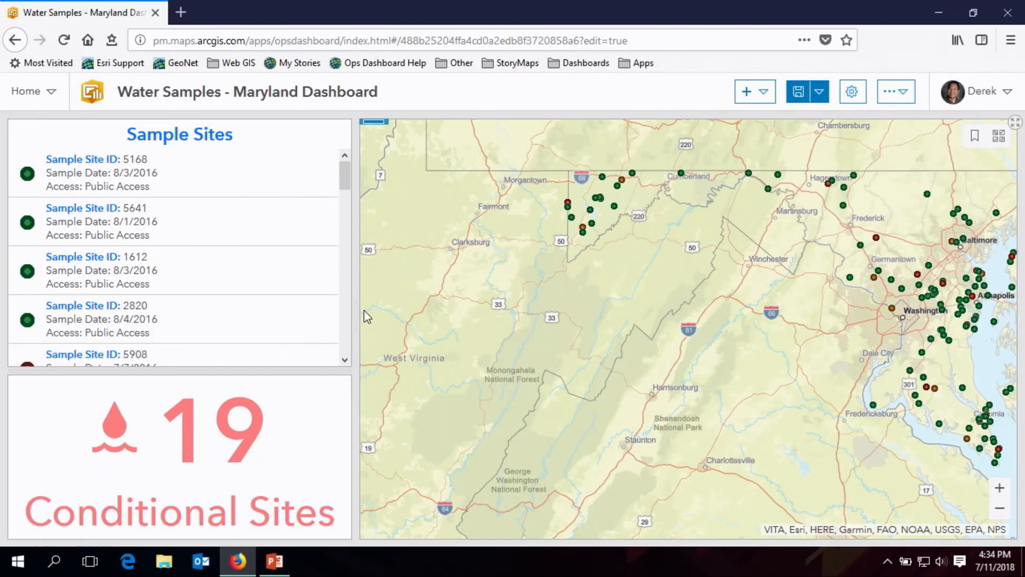
pyautogui.moveTo(357, 310); pyautogui.dragTo(302, 319)
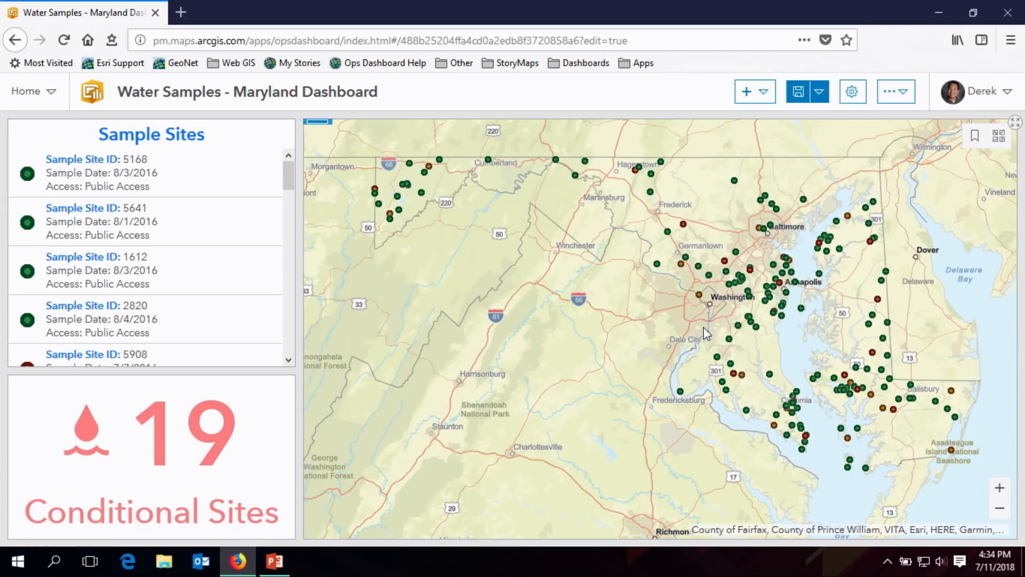
# - Add a Pie Chart element based on the OK and Advisory Sites layer
pyautogui.click(765, 94)
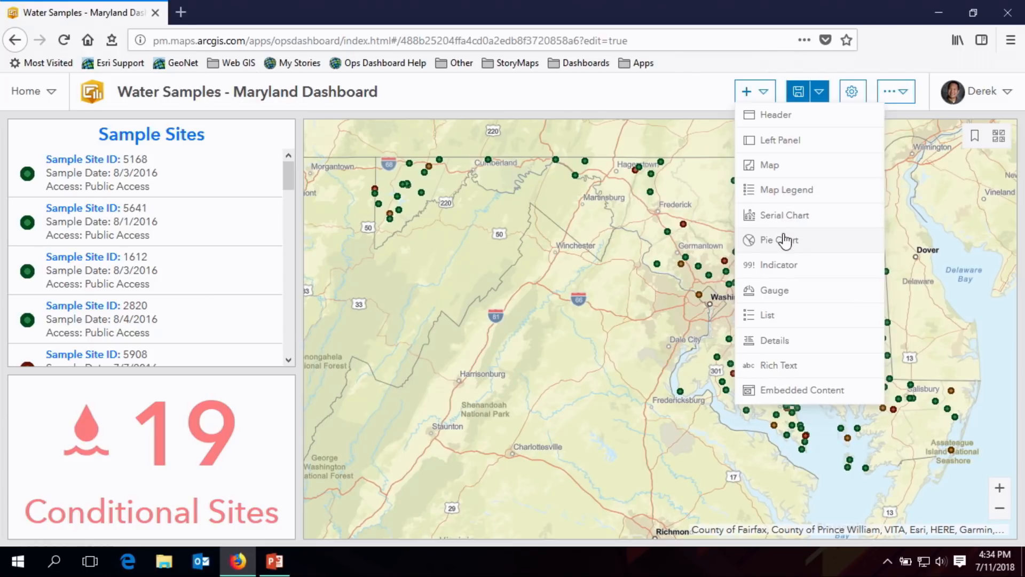
pyautogui.click(781, 239)
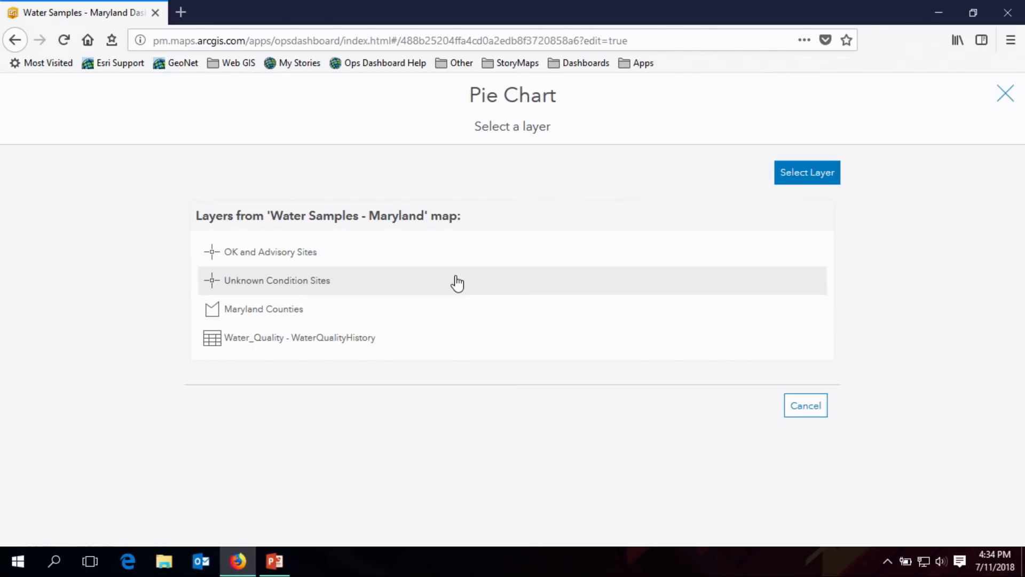
pyautogui.click(347, 264)
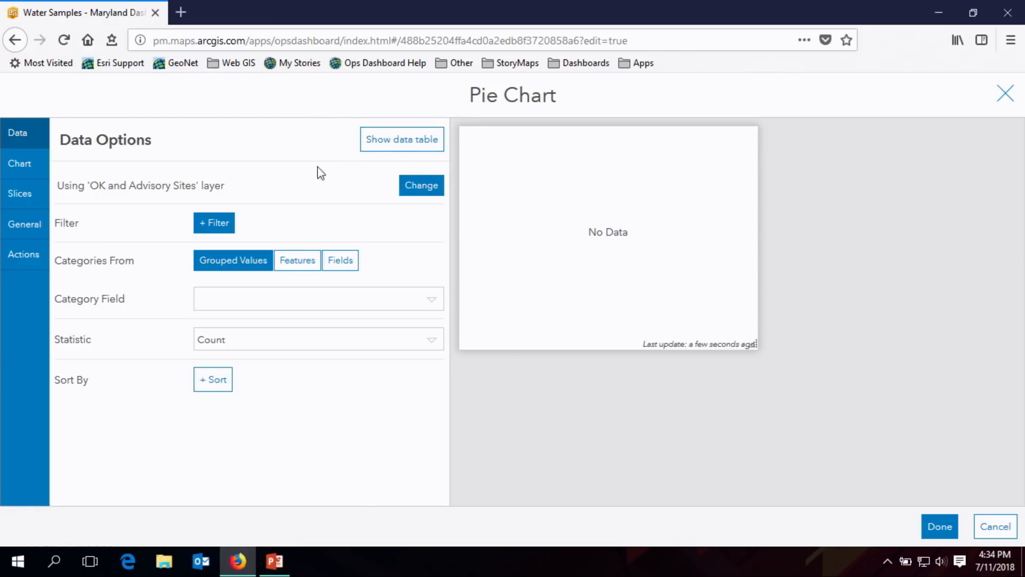
# - Set the pie chart's category field to Waterbody Type and review the resulting slice settings
pyautogui.click(401, 139)
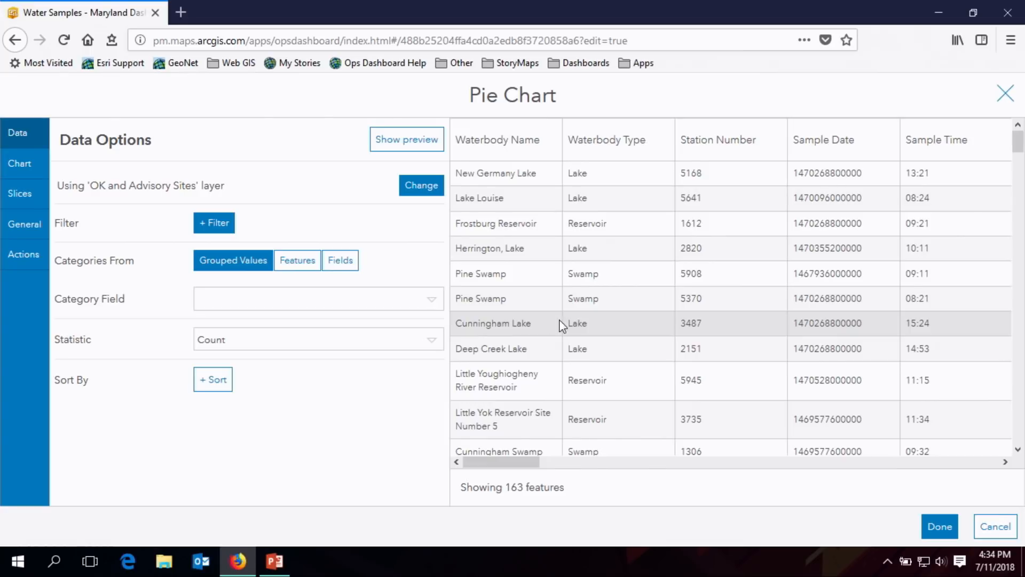
pyautogui.moveTo(527, 462)
pyautogui.mouseDown()
pyautogui.moveTo(649, 462)
pyautogui.moveTo(521, 465)
pyautogui.mouseUp()
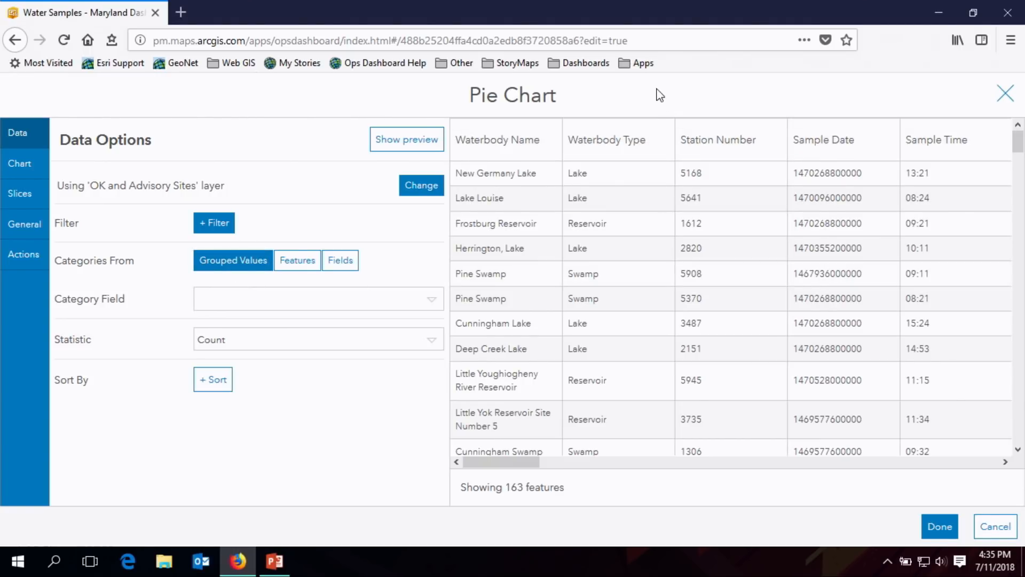
pyautogui.click(426, 310)
pyautogui.click(346, 374)
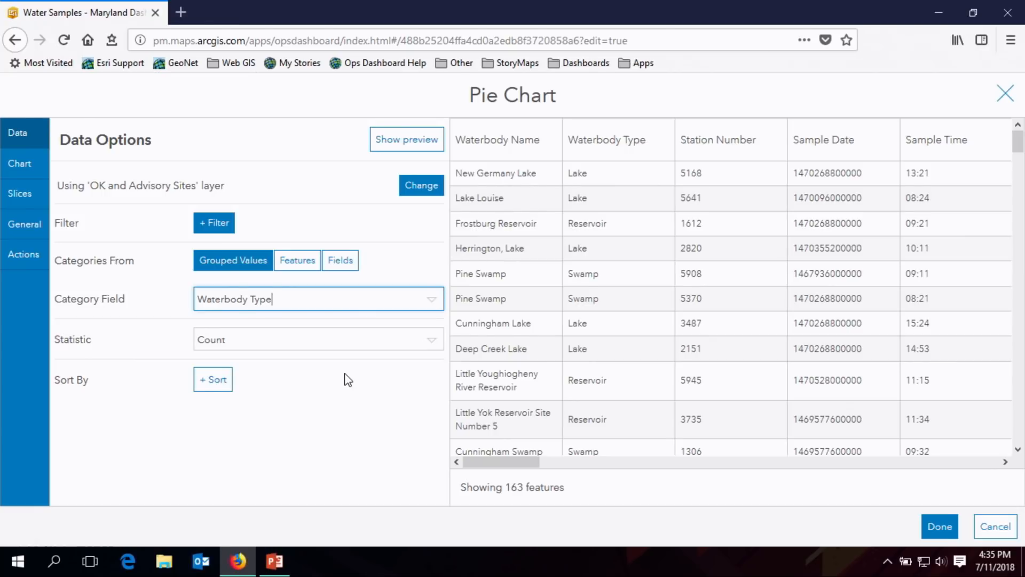
pyautogui.click(393, 142)
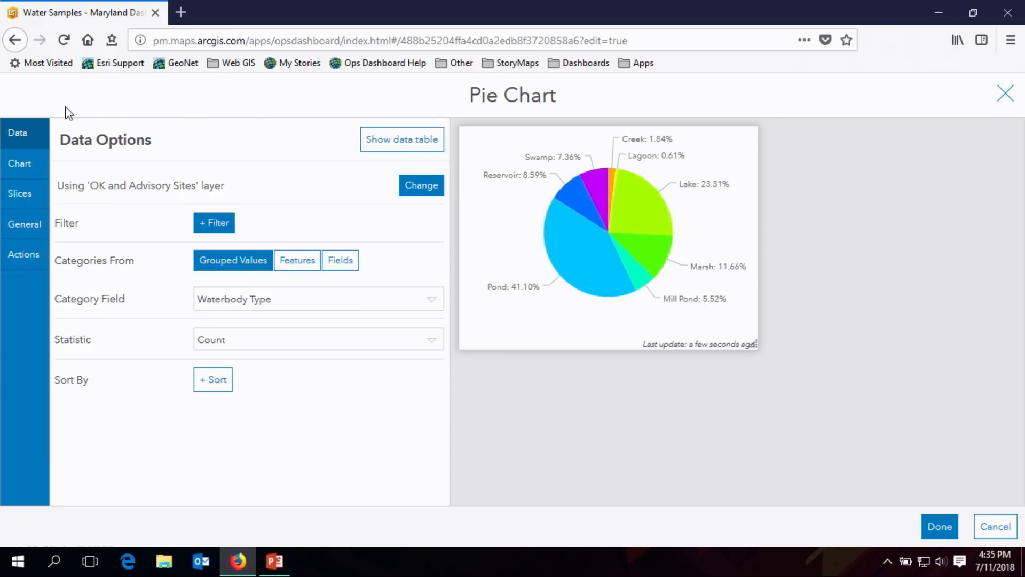
pyautogui.click(27, 201)
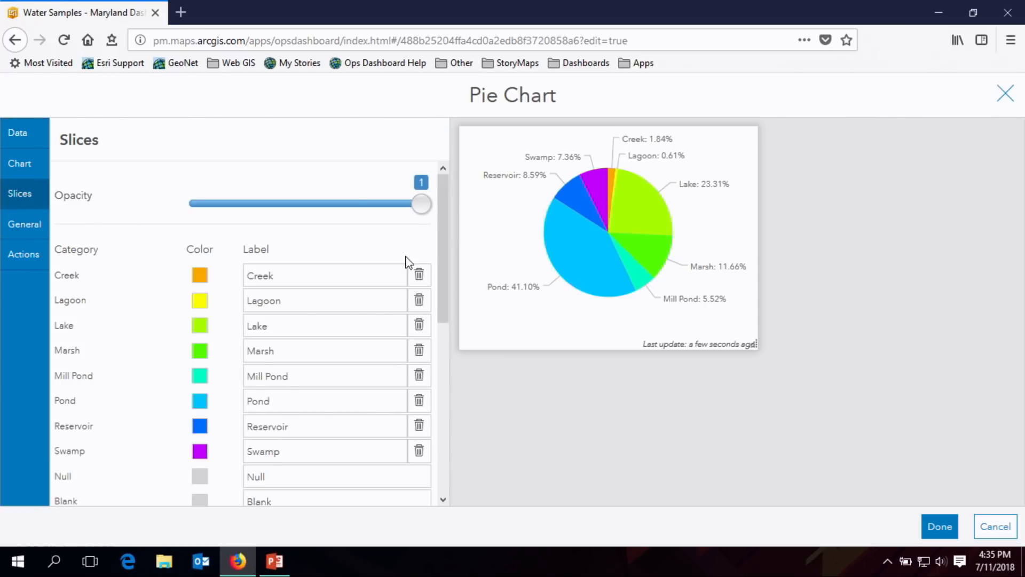
pyautogui.moveTo(441, 236); pyautogui.dragTo(440, 301)
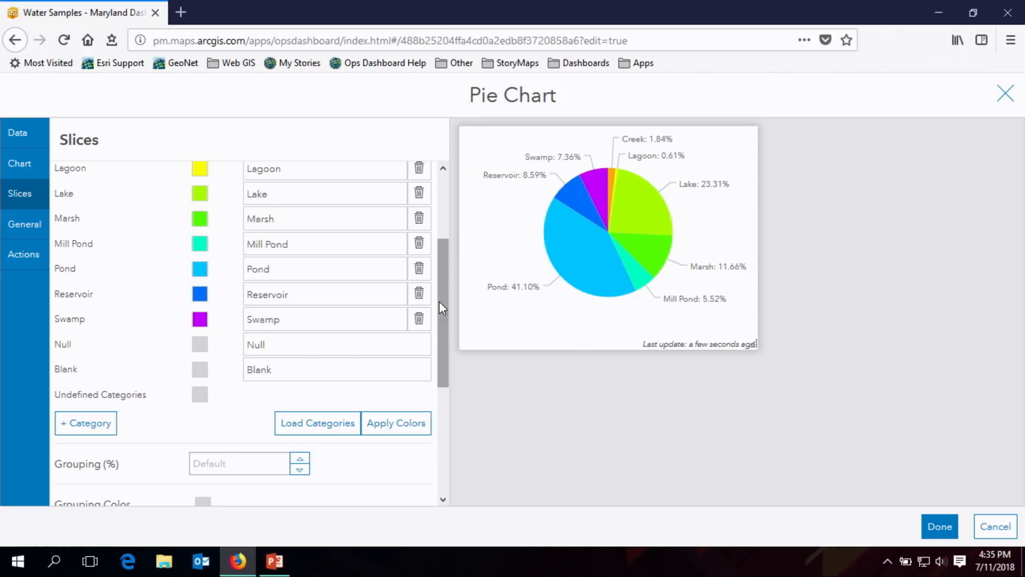
# - Title the pie chart "Types of Water Bodies"
pyautogui.click(21, 230)
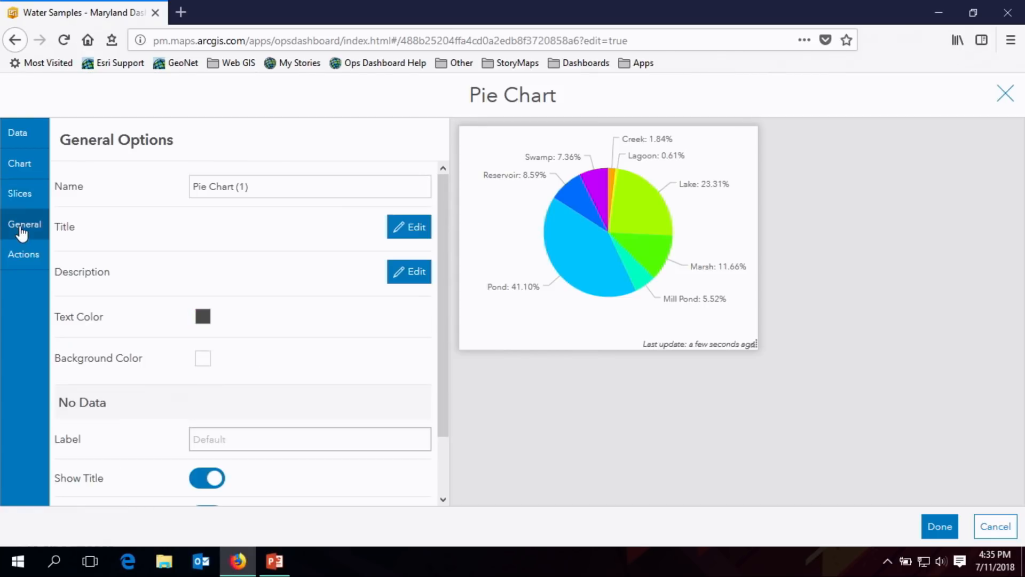
pyautogui.click(404, 227)
pyautogui.write('Ty')
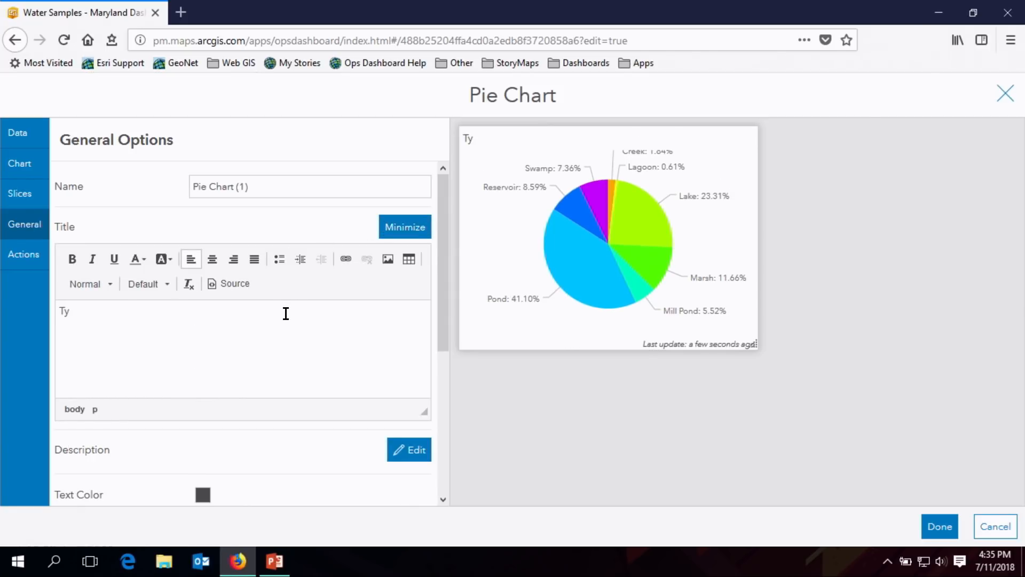
pyautogui.write('pes of Water Bodies')
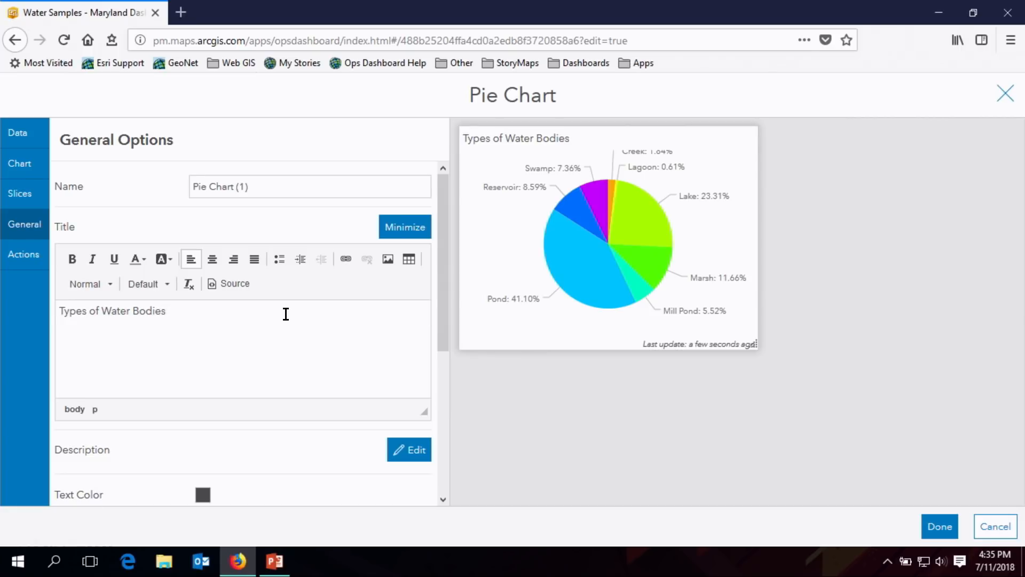
# - Format the pie chart's title as Heading 3, bold, blue and centered
pyautogui.moveTo(286, 314); pyautogui.dragTo(7, 310)
pyautogui.click(109, 284)
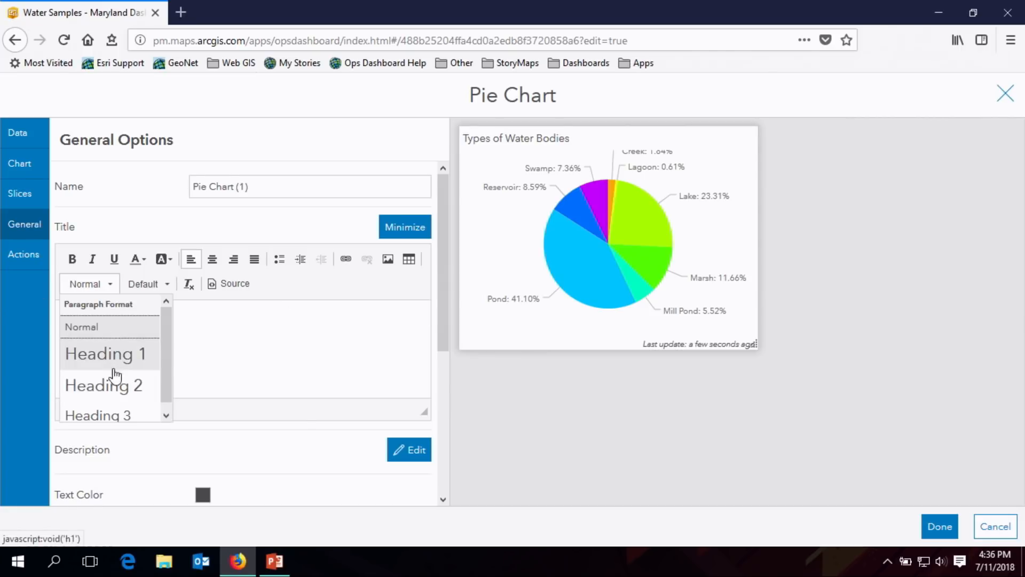
pyautogui.click(110, 415)
pyautogui.click(72, 259)
pyautogui.click(138, 258)
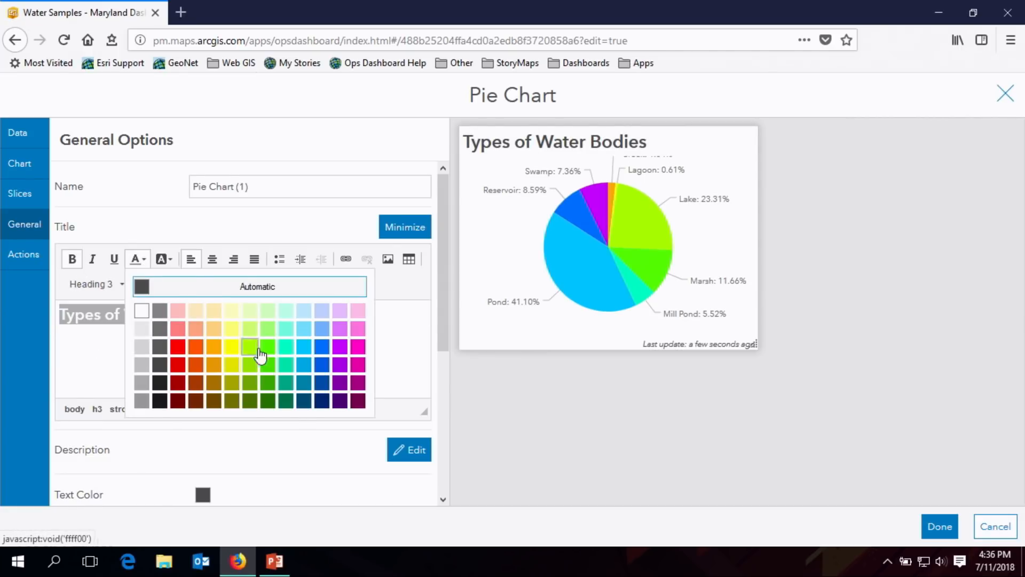
pyautogui.click(320, 347)
pyautogui.click(212, 259)
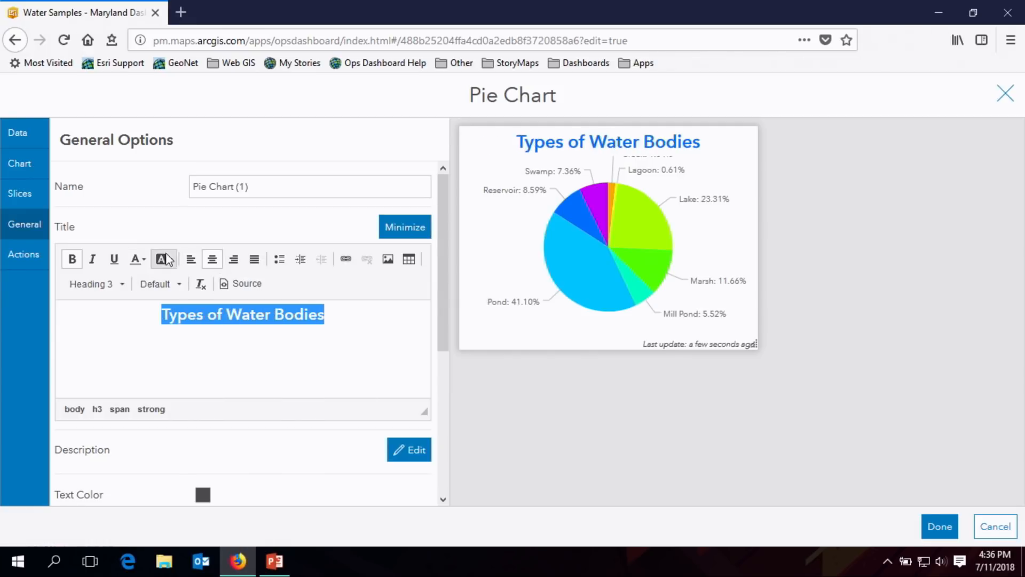
# - Turn off the pie chart's last update text and finish adding it to the dashboard
pyautogui.moveTo(439, 268); pyautogui.dragTo(446, 424)
pyautogui.click(214, 492)
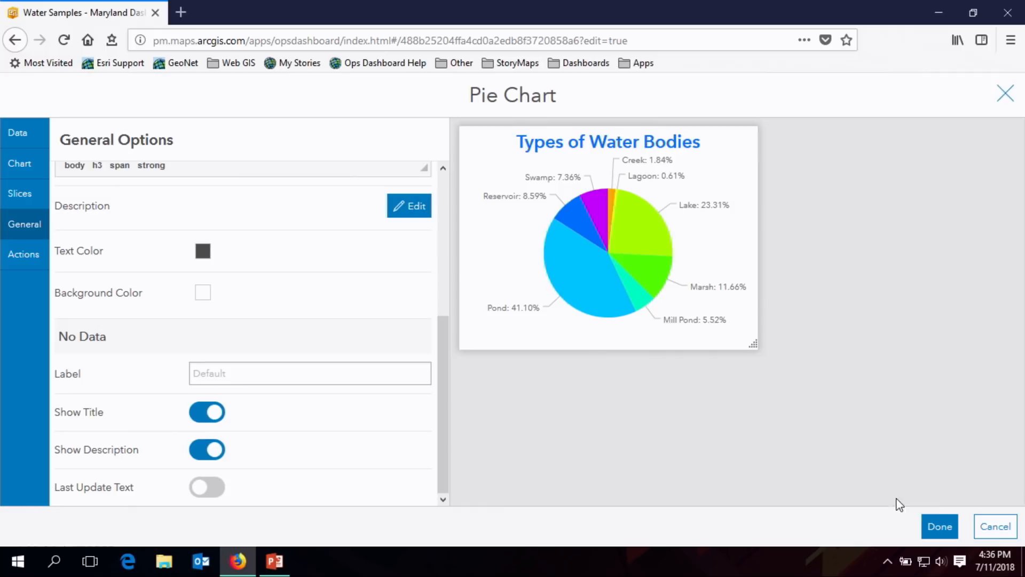
pyautogui.click(938, 527)
# - Stack the pie chart with the Conditional Sites indicator as a tabbed group below the Sample Sites list
pyautogui.moveTo(511, 293); pyautogui.dragTo(343, 304)
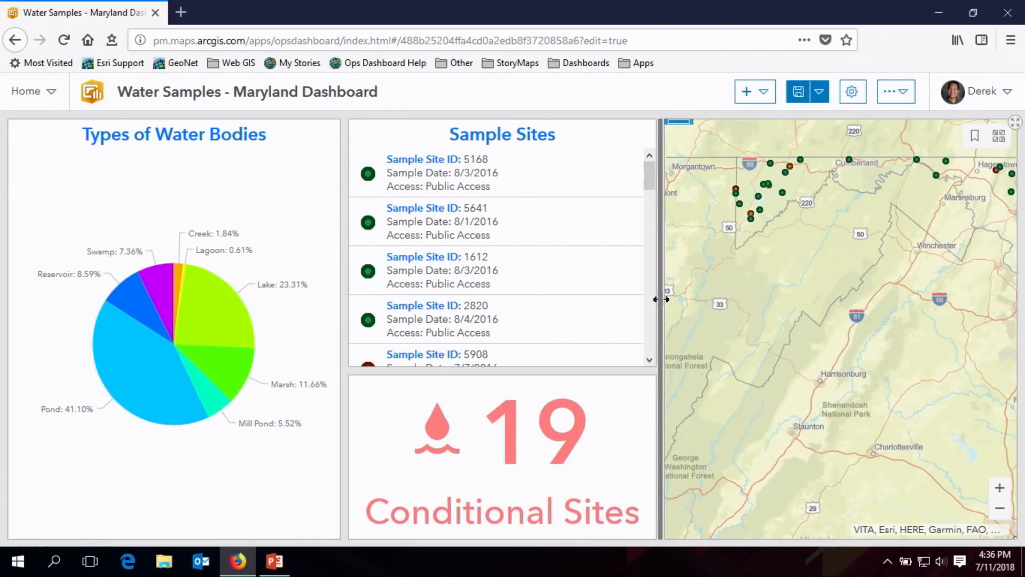
pyautogui.moveTo(661, 299); pyautogui.dragTo(634, 300)
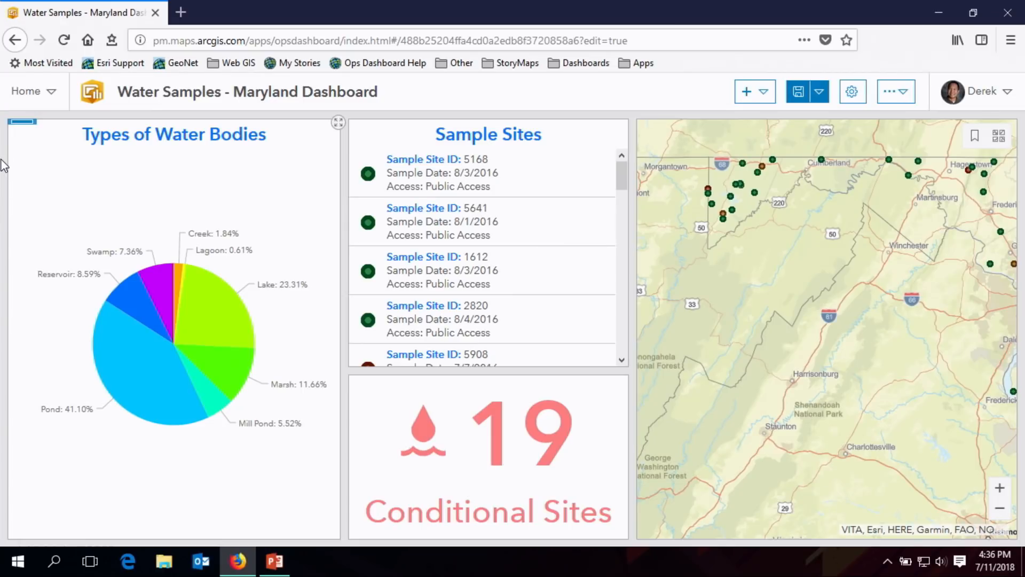
pyautogui.moveTo(21, 123)
pyautogui.moveTo(19, 129); pyautogui.dragTo(511, 182)
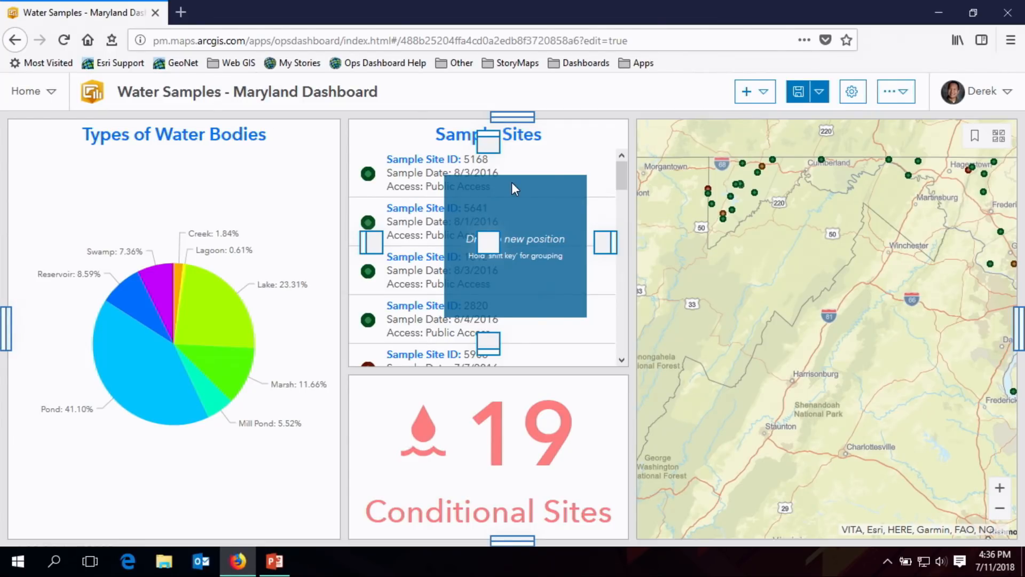
pyautogui.moveTo(512, 182); pyautogui.dragTo(533, 193)
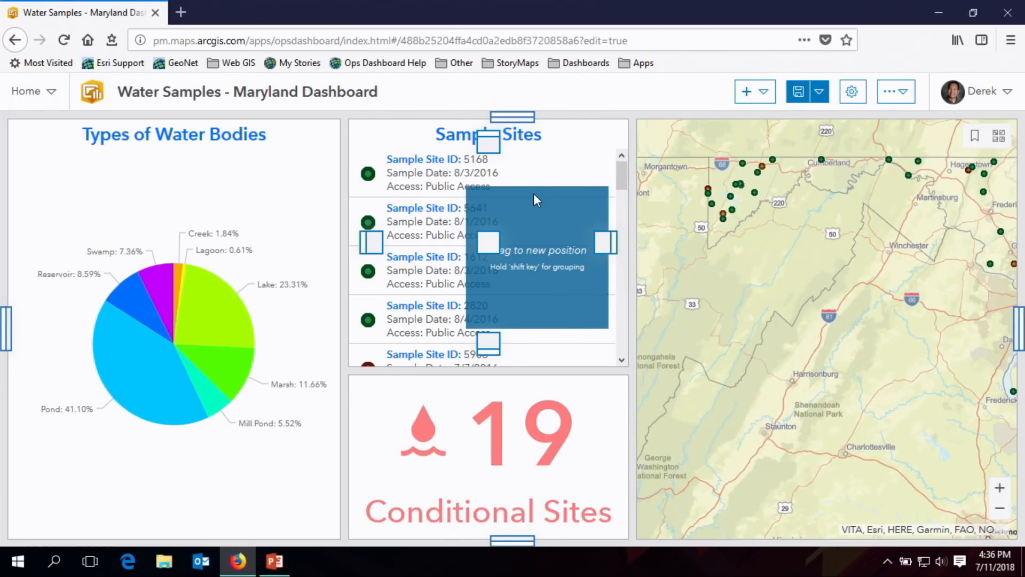
pyautogui.moveTo(536, 199); pyautogui.dragTo(491, 458)
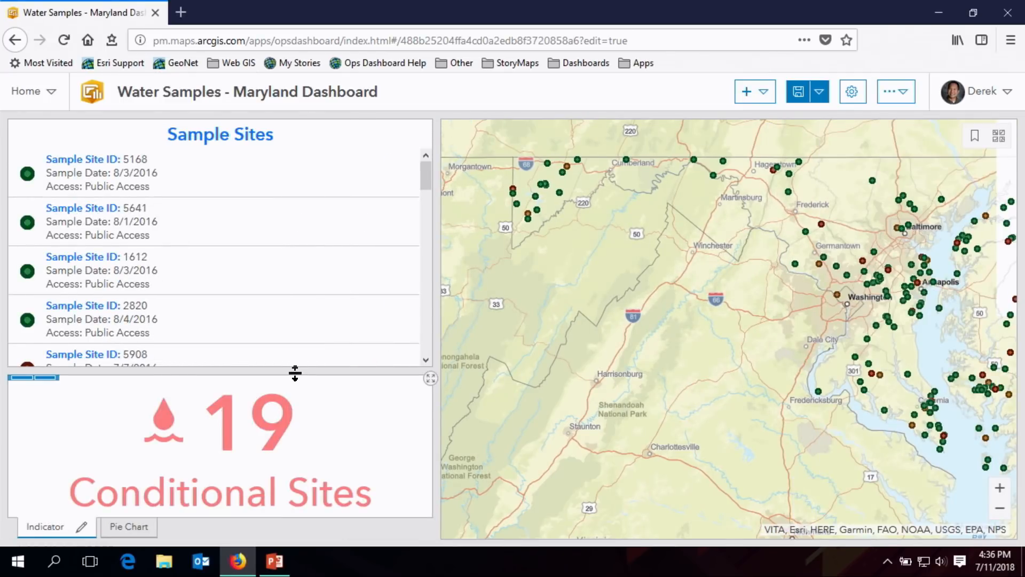
# - Make the tabbed group taller and narrow the column it shares with the list to widen the map
pyautogui.moveTo(295, 372); pyautogui.dragTo(300, 319)
pyautogui.moveTo(425, 278); pyautogui.dragTo(317, 281)
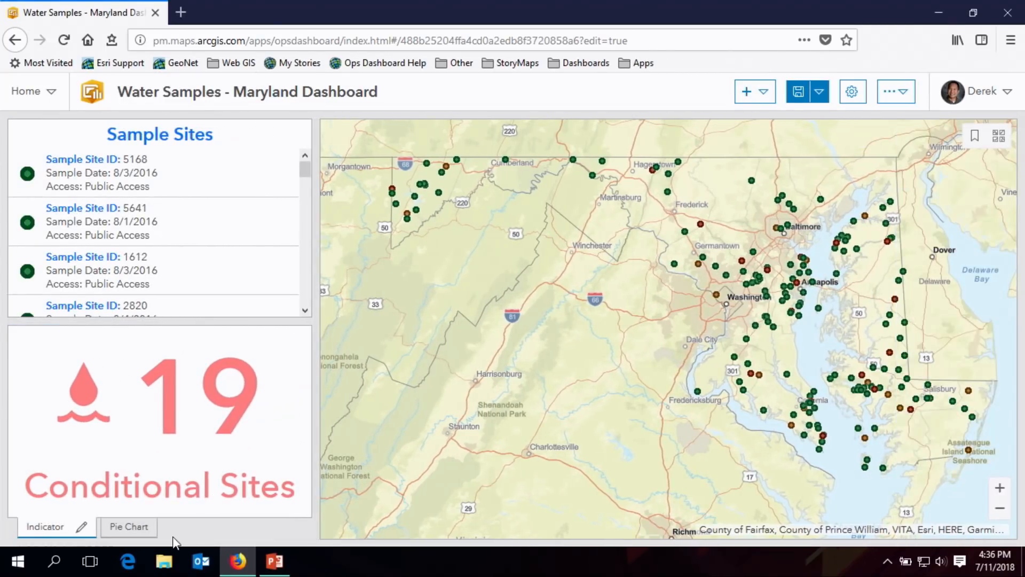
# - Review the indicator and the pie chart, including the chart's enlarged view, and make the Sample Sites list slightly taller
pyautogui.click(117, 528)
pyautogui.click(54, 527)
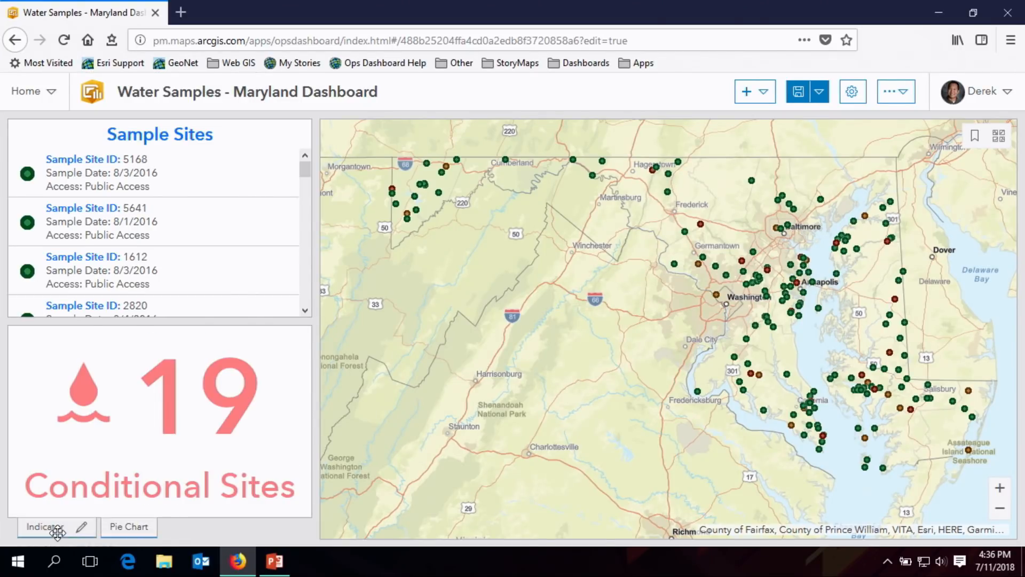
pyautogui.click(108, 528)
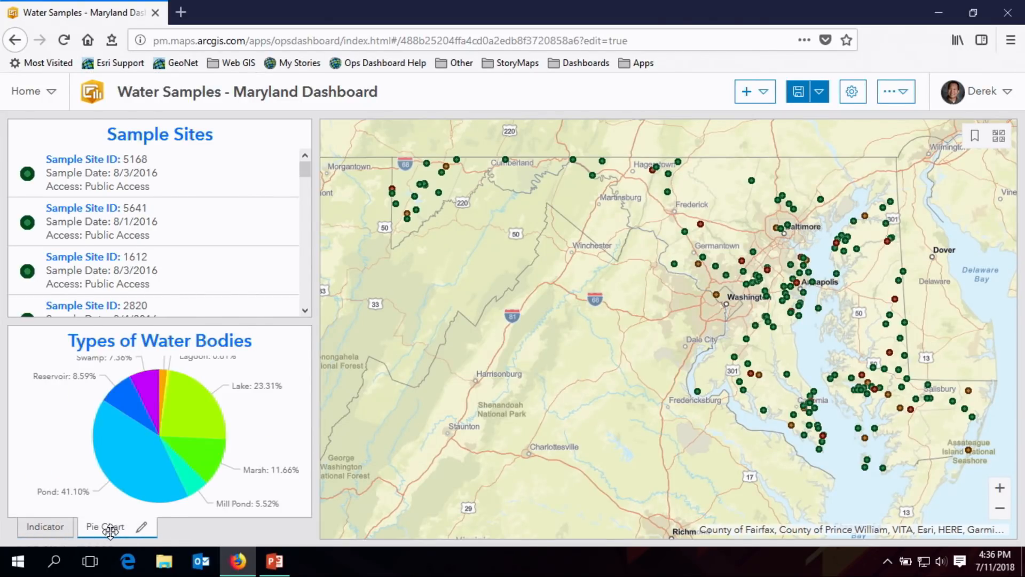
pyautogui.click(54, 527)
pyautogui.click(128, 529)
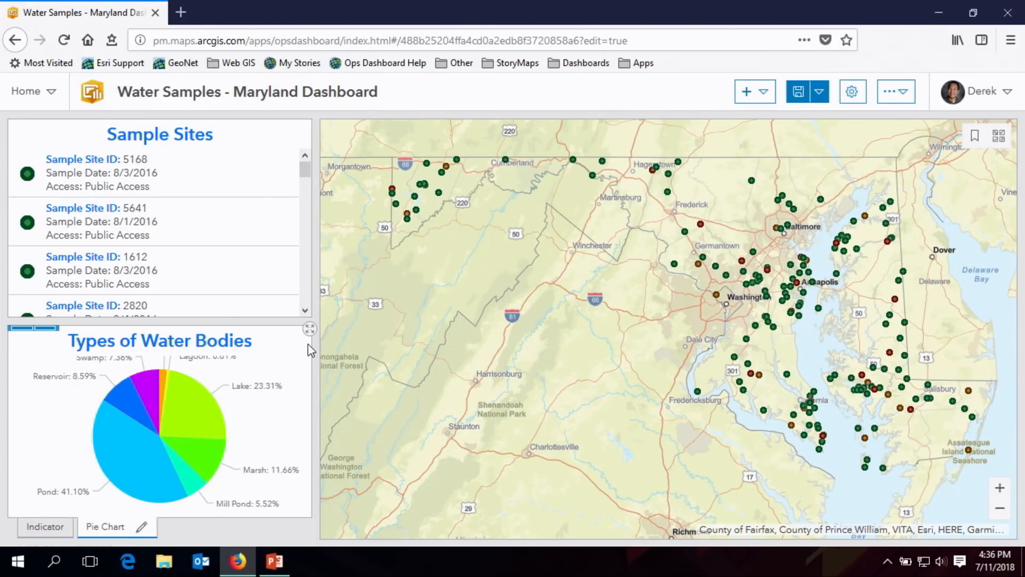
pyautogui.click(309, 331)
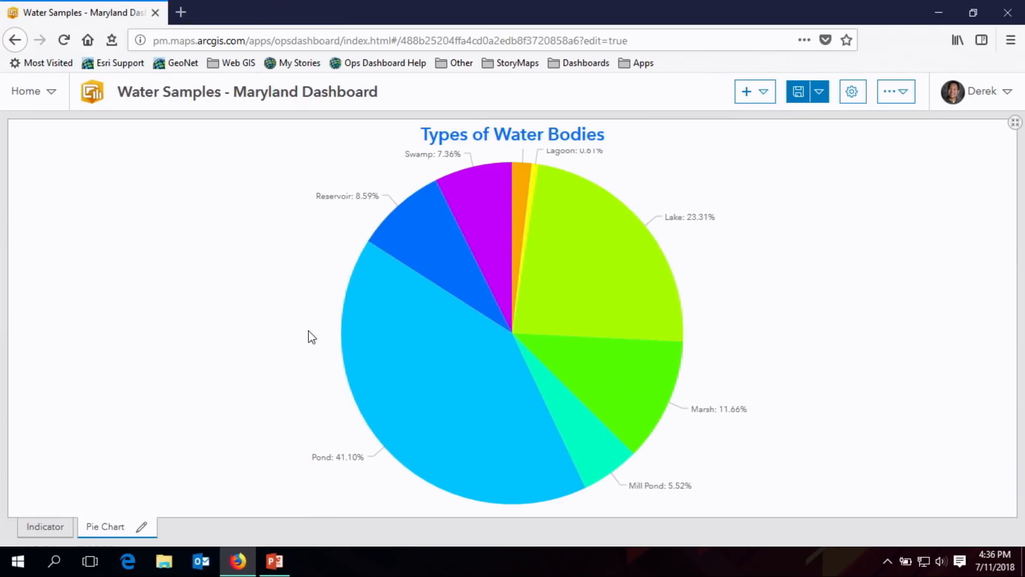
pyautogui.click(1016, 122)
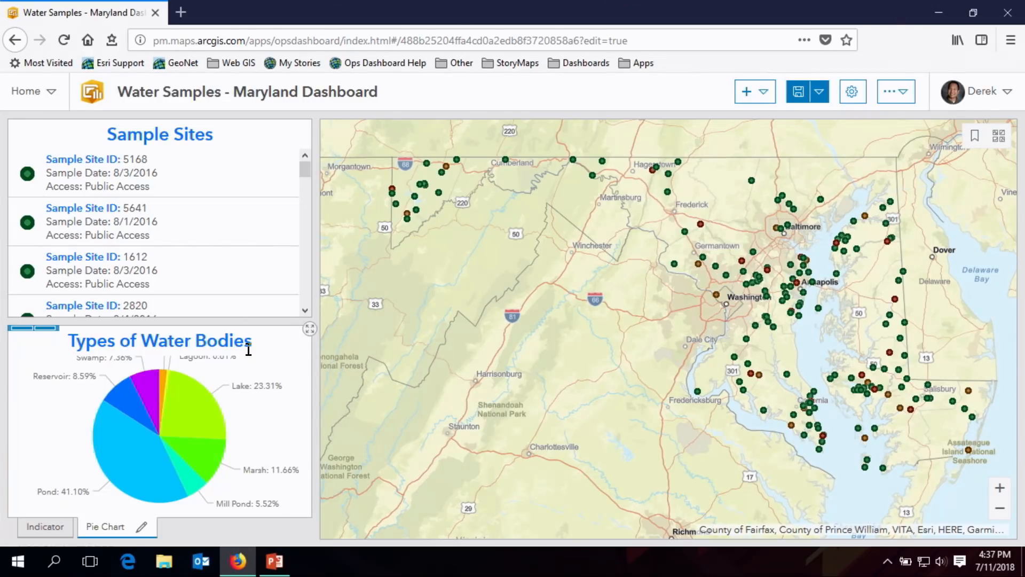
pyautogui.moveTo(230, 319); pyautogui.dragTo(229, 336)
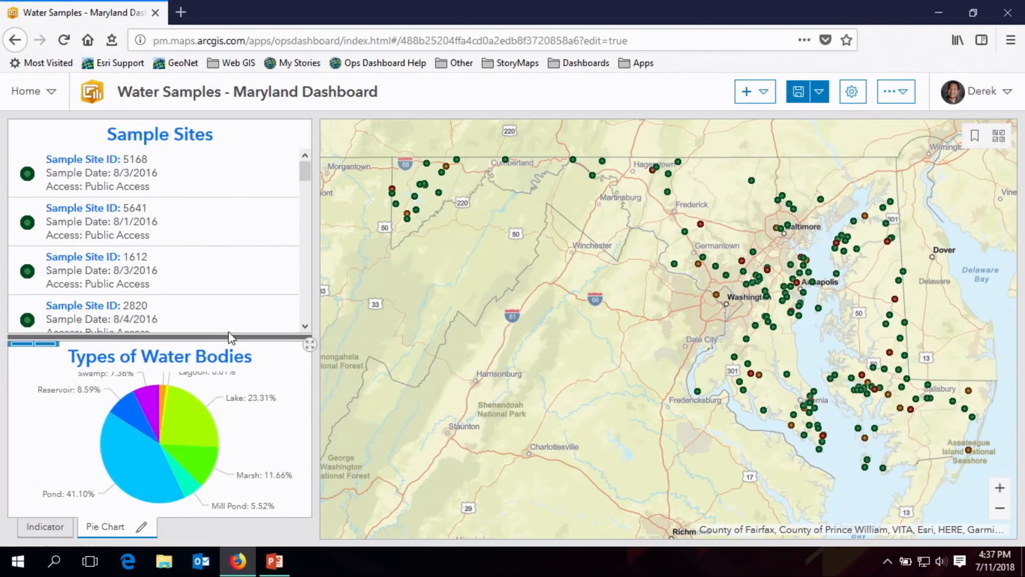
# - Add a Serial Chart element based on the OK and Advisory Sites layer
pyautogui.click(765, 93)
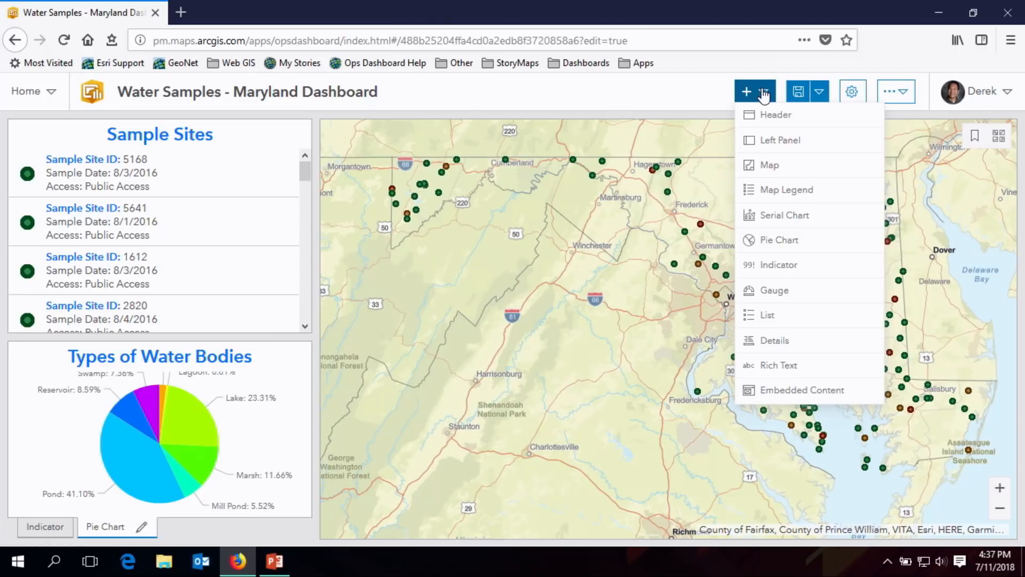
pyautogui.click(790, 216)
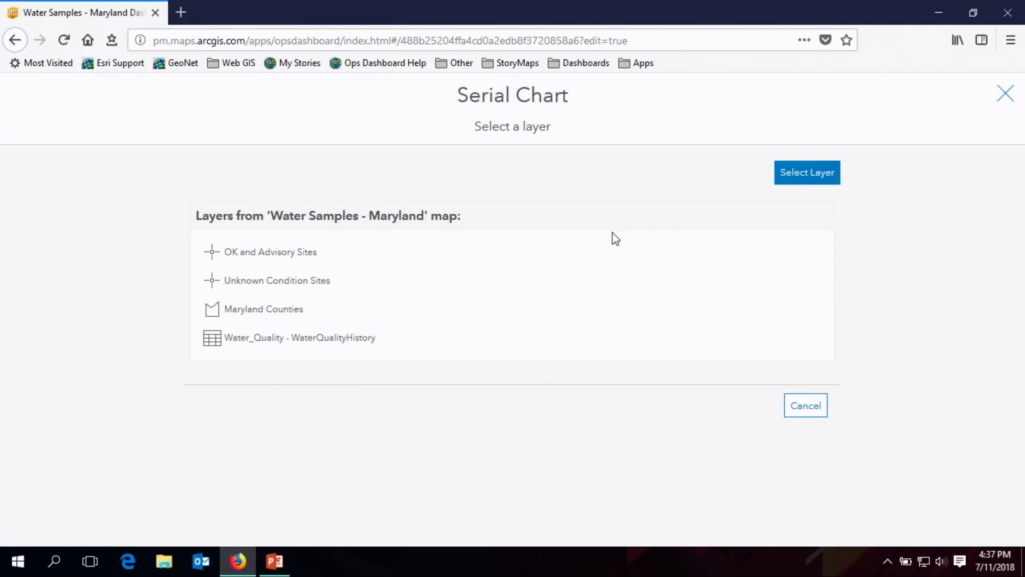
pyautogui.click(328, 263)
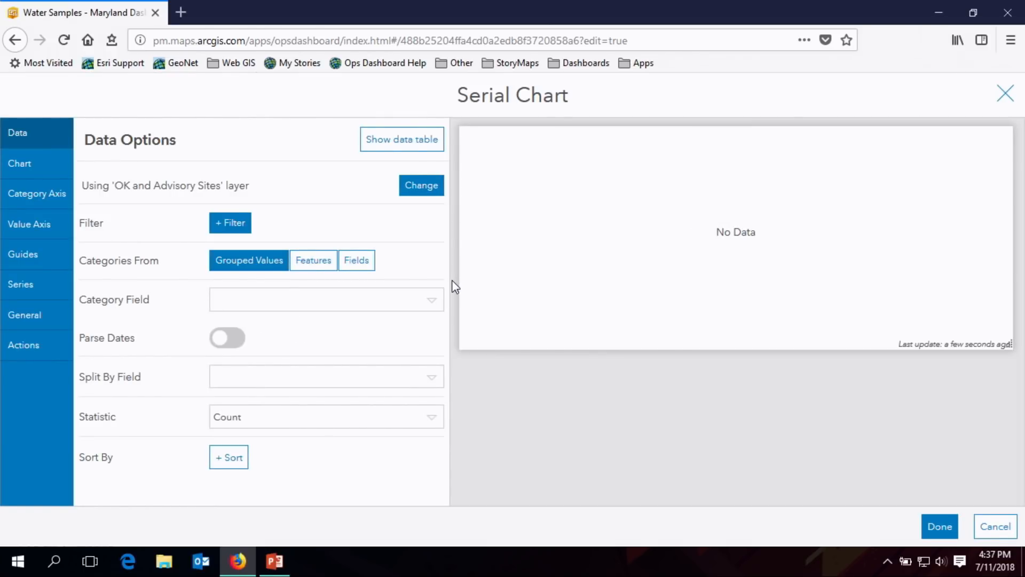
# - Take the serial chart's categories from features, using Station Number as the category field, and preview the chart
pyautogui.click(405, 141)
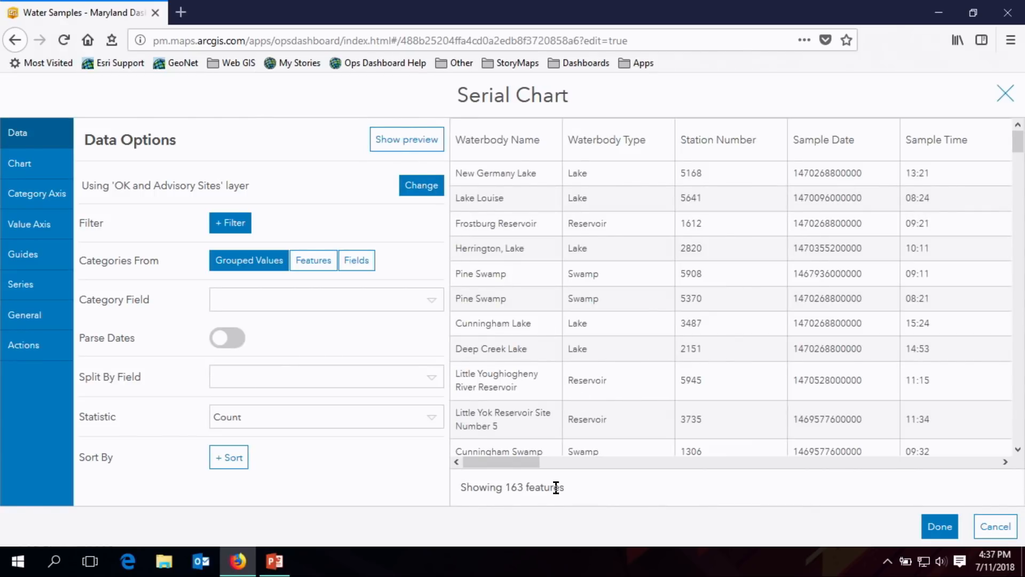
pyautogui.moveTo(508, 463); pyautogui.dragTo(469, 472)
pyautogui.click(309, 267)
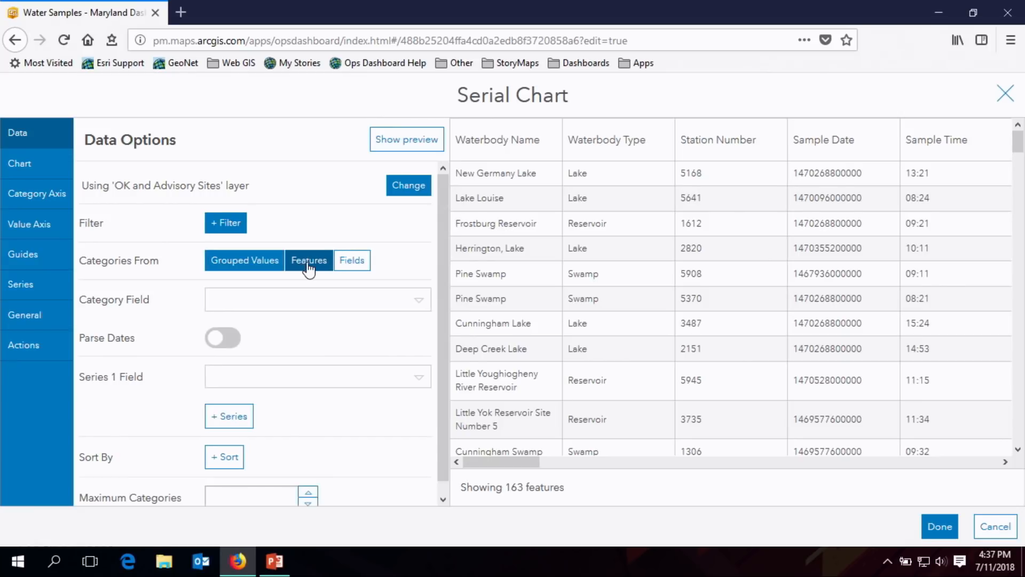
pyautogui.click(430, 316)
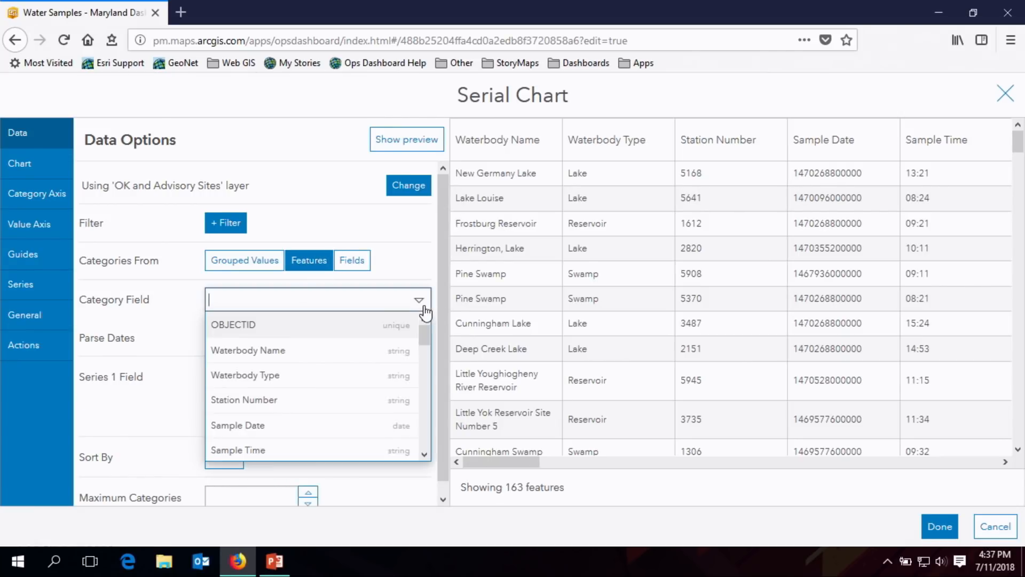
pyautogui.click(344, 407)
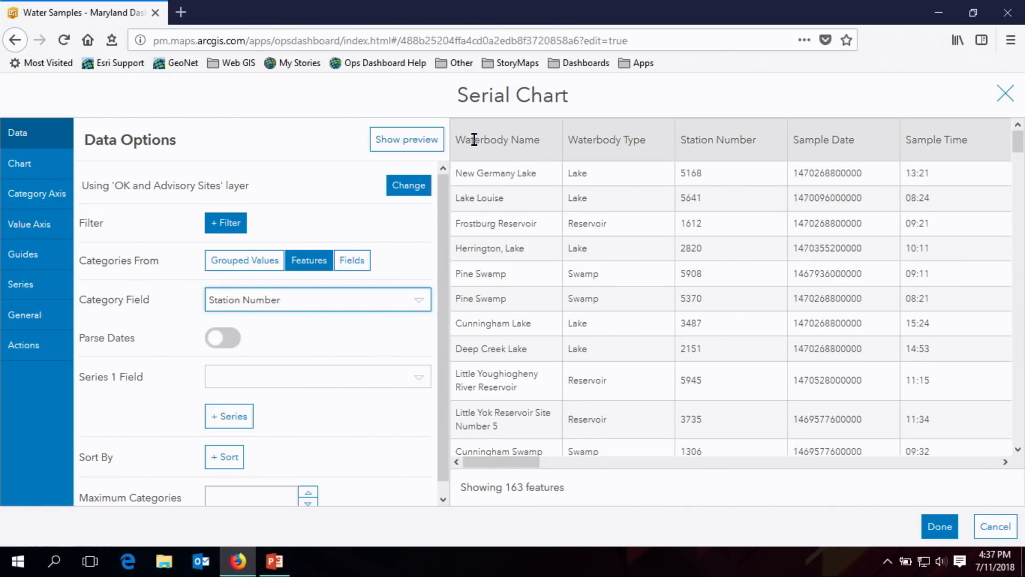
pyautogui.click(413, 151)
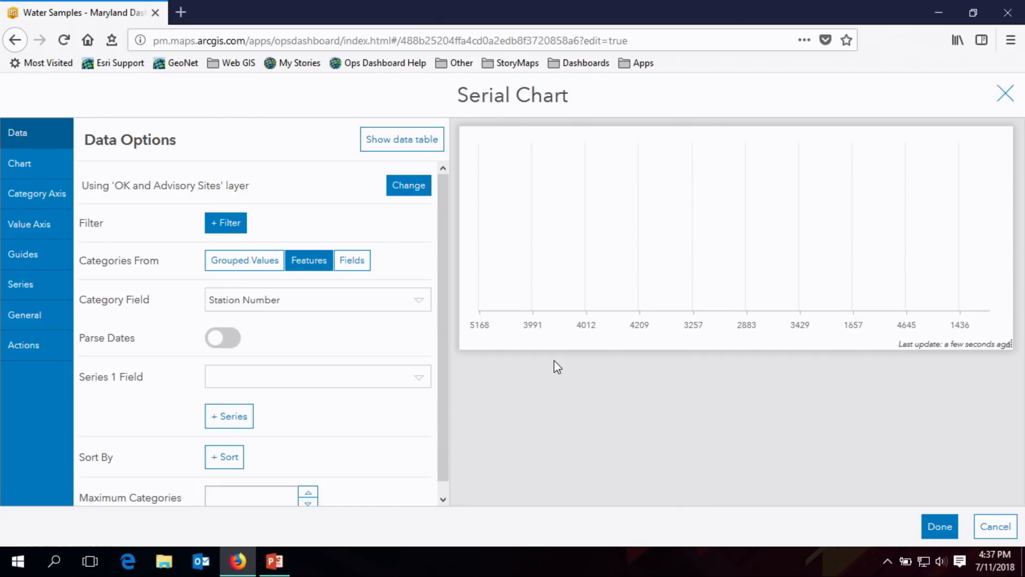
# - Set the serial chart's series 1 field to Mercury and limit the chart to a maximum of 30 categories
pyautogui.scroll(-1, 443, 349)
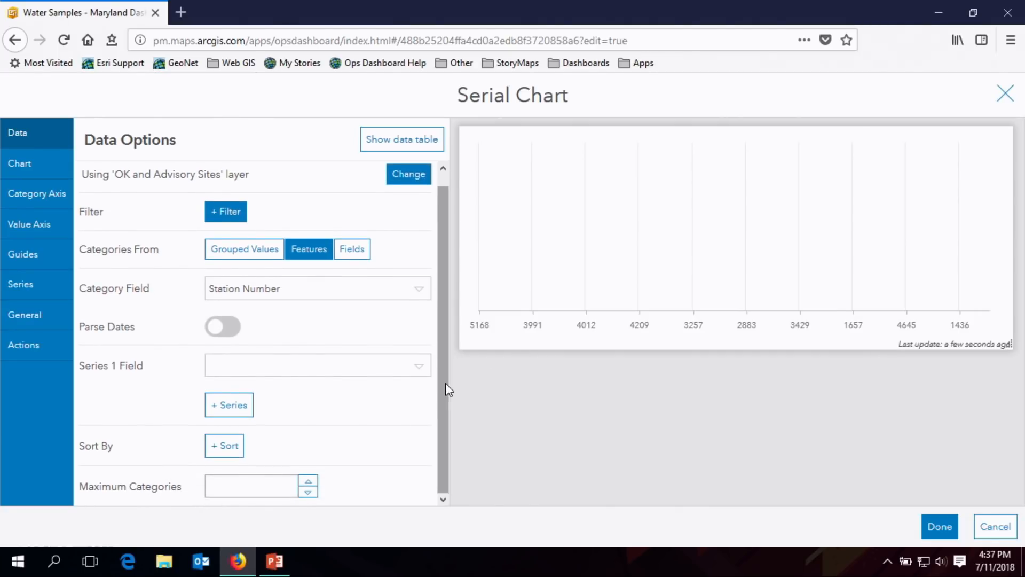
pyautogui.click(420, 374)
pyautogui.moveTo(421, 400); pyautogui.dragTo(424, 425)
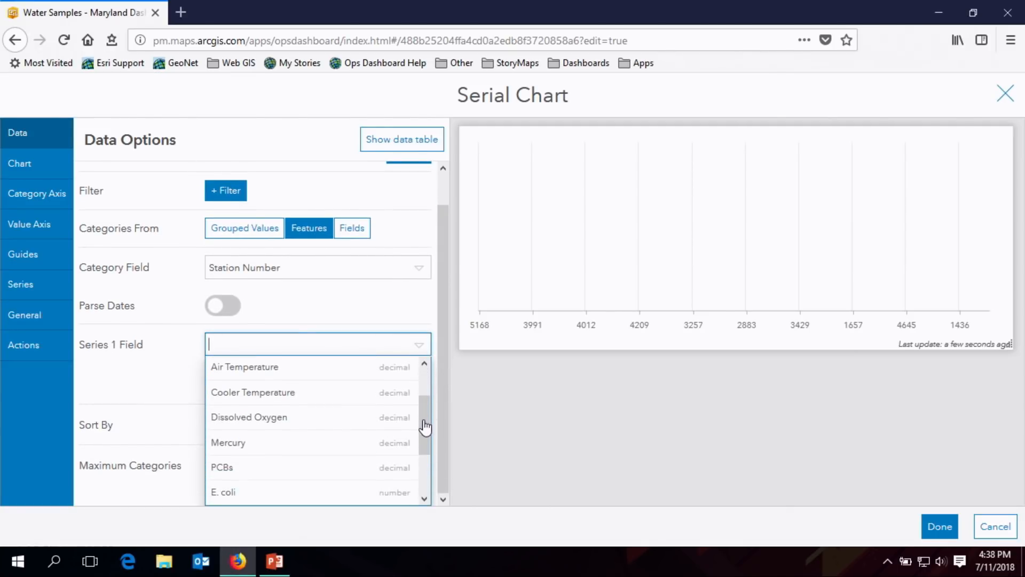
pyautogui.click(324, 443)
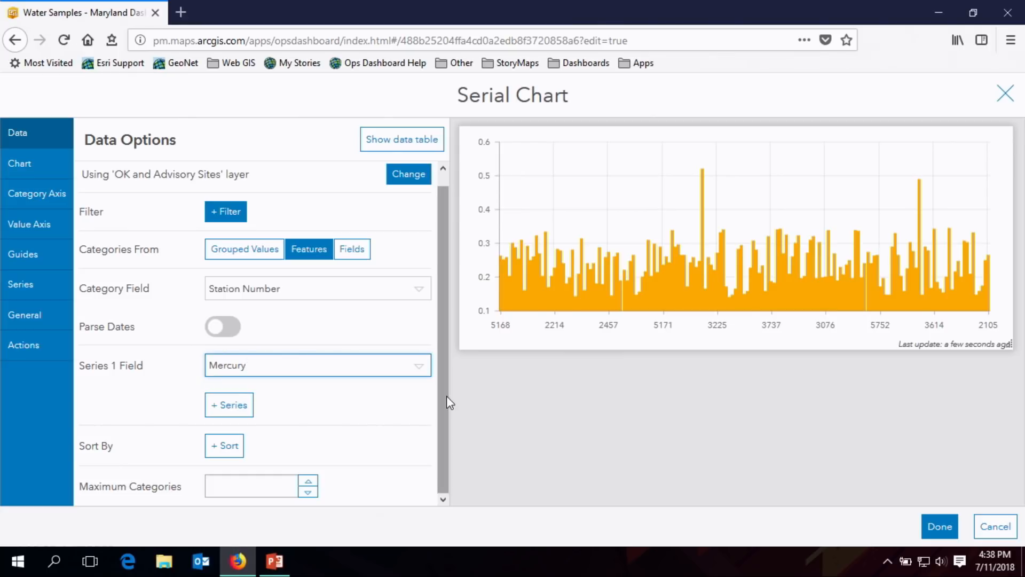
pyautogui.click(258, 486)
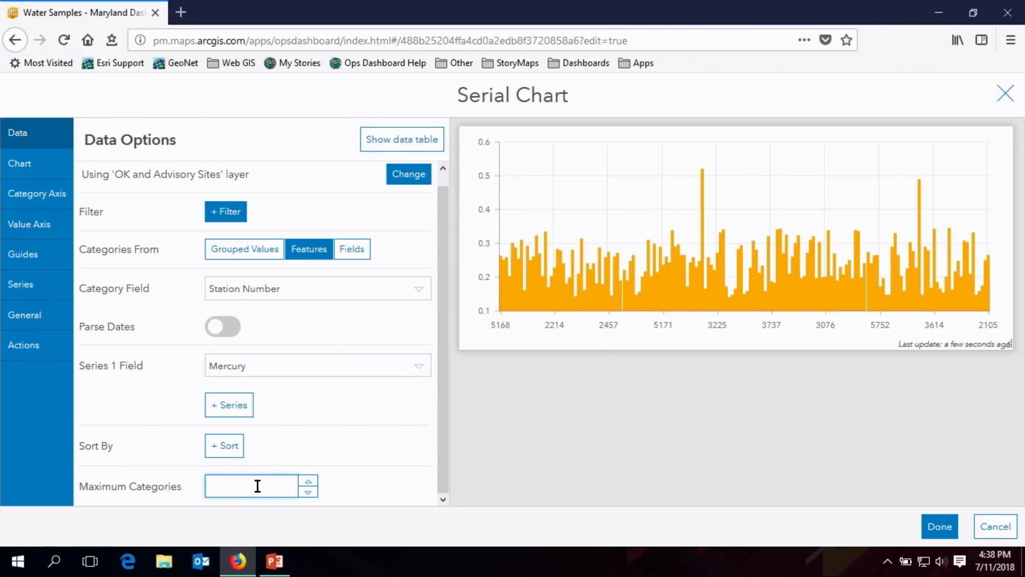
pyautogui.write('30')
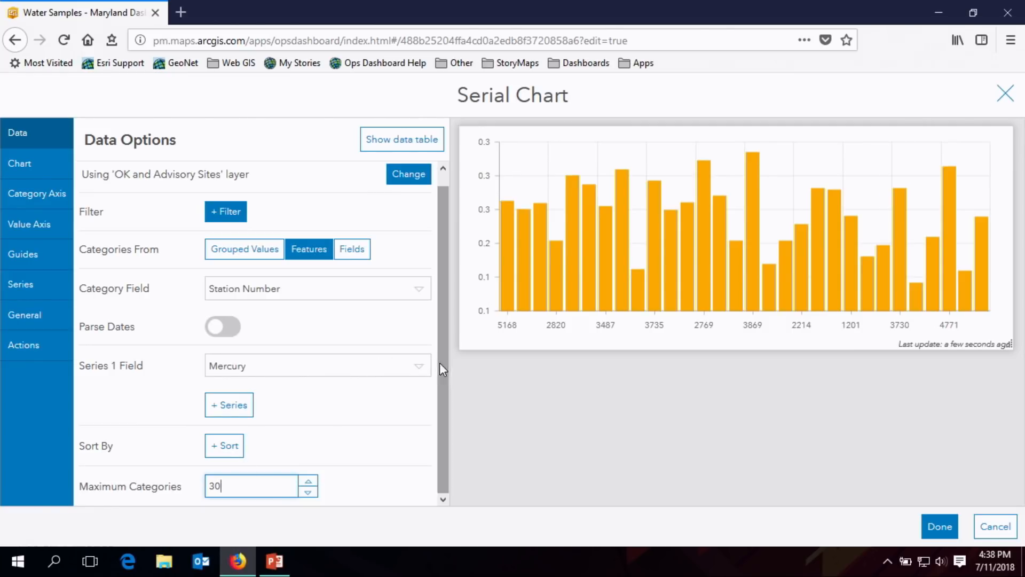
# - Sort the serial chart by the Mercury field in descending order
pyautogui.click(223, 443)
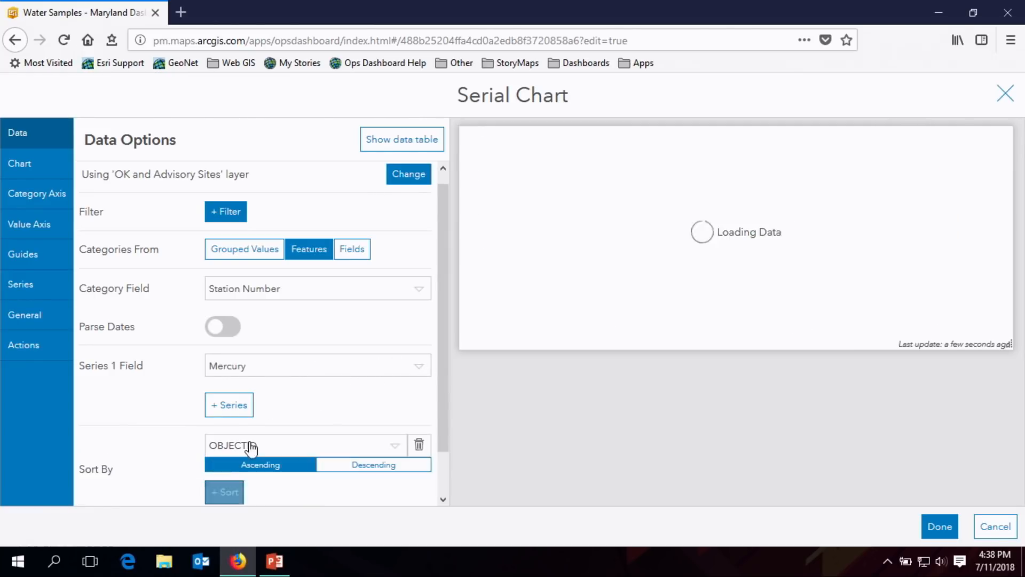
pyautogui.scroll(-1, 438, 386)
pyautogui.click(392, 402)
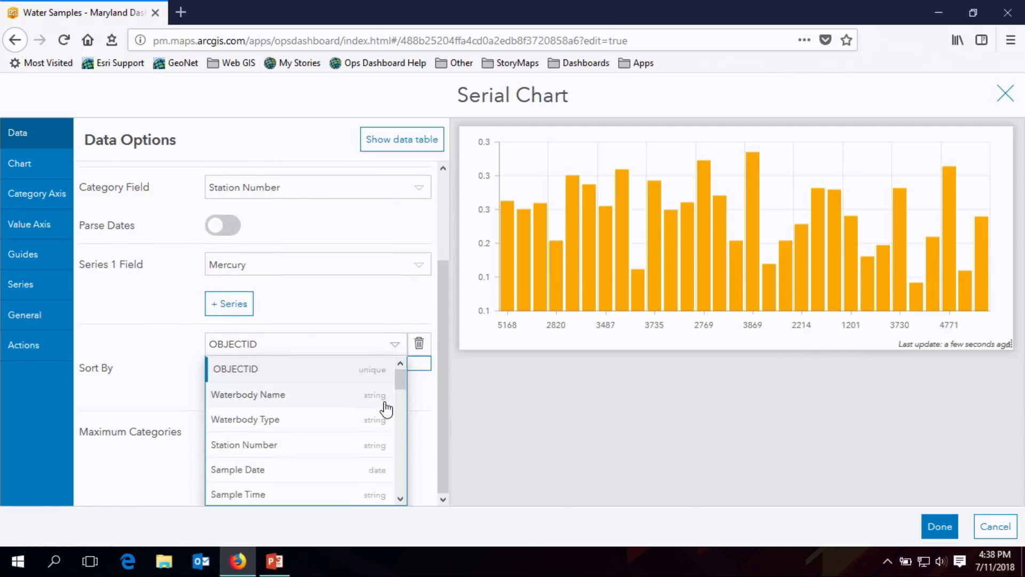
pyautogui.moveTo(398, 394); pyautogui.dragTo(399, 444)
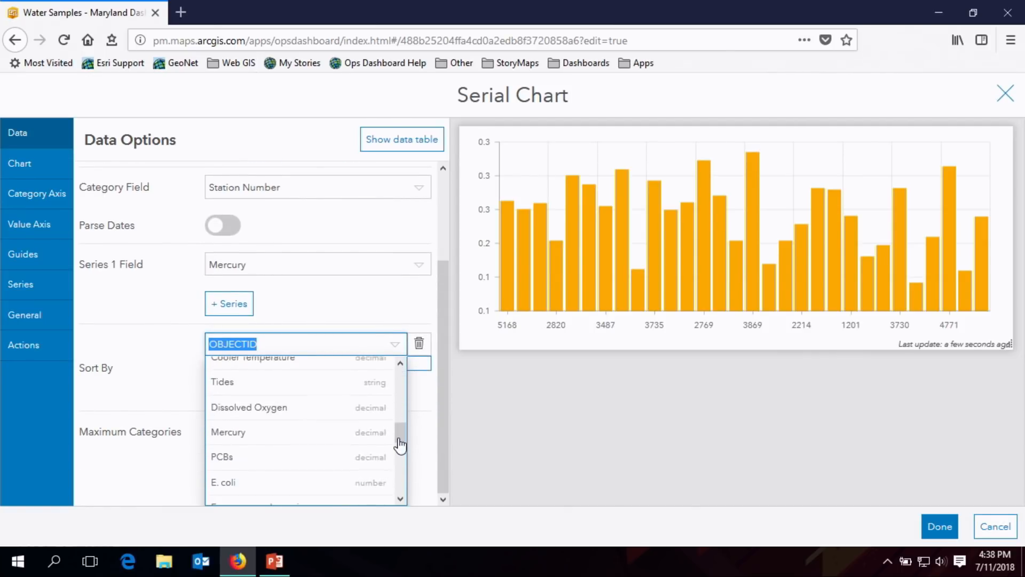
pyautogui.click(332, 433)
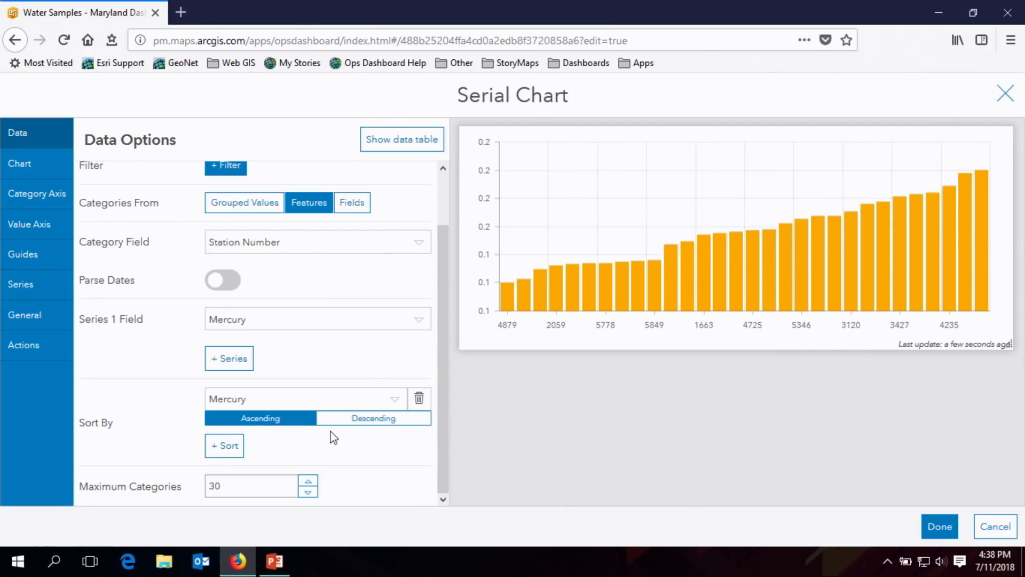
pyautogui.click(365, 422)
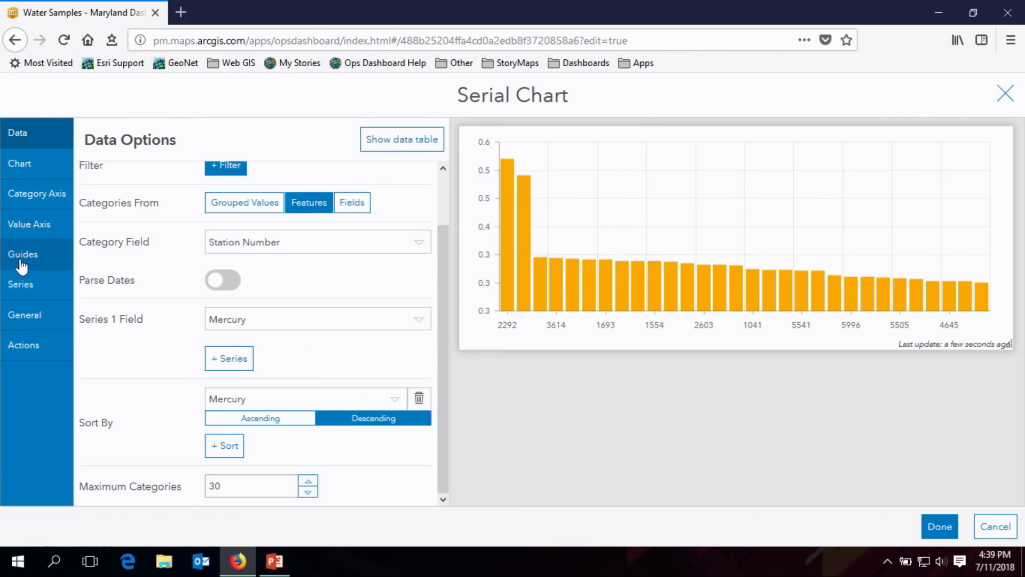
# - Set the maximum categories to 0 and remove the Mercury sort from the serial chart
pyautogui.click(21, 284)
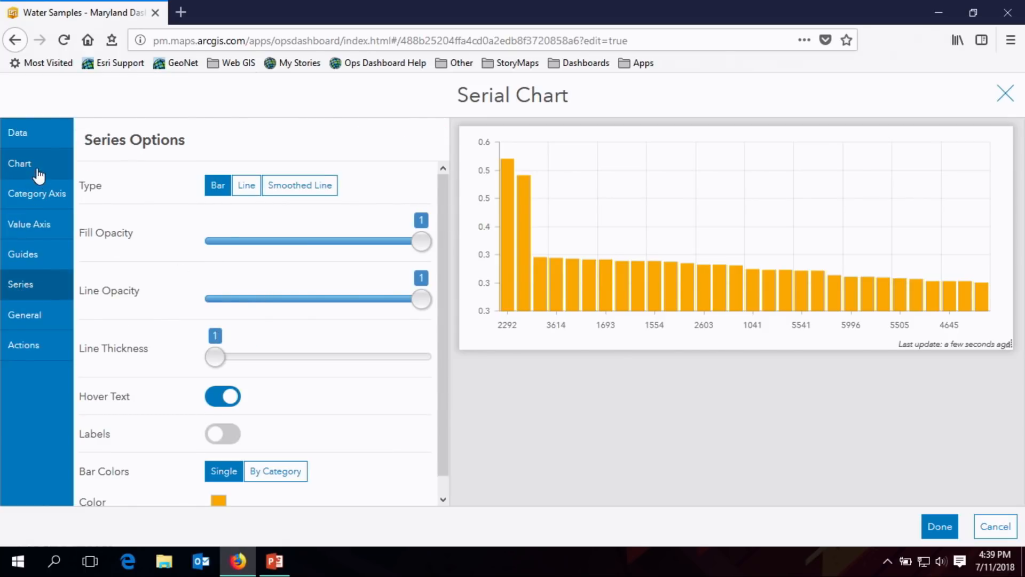
pyautogui.click(42, 145)
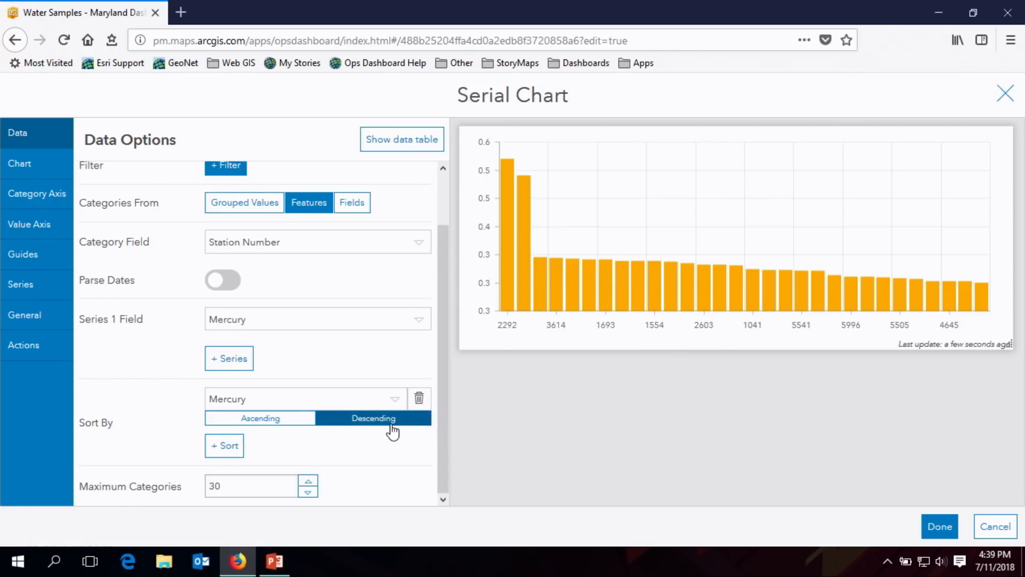
pyautogui.moveTo(220, 485); pyautogui.dragTo(165, 488)
pyautogui.write('0')
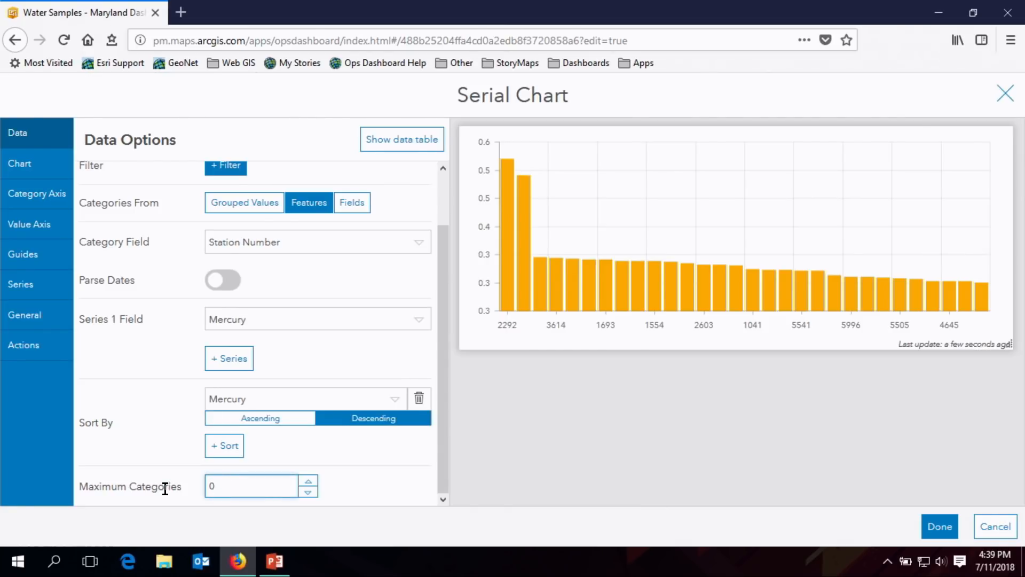
pyautogui.click(419, 397)
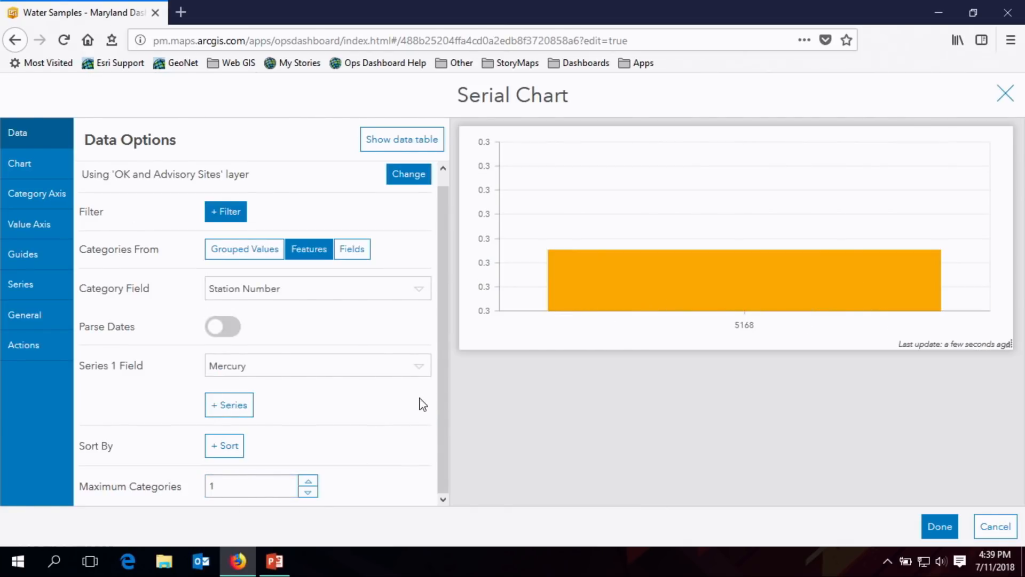
# - Try again to lift the category limit by setting the maximum categories to 0
pyautogui.click(419, 366)
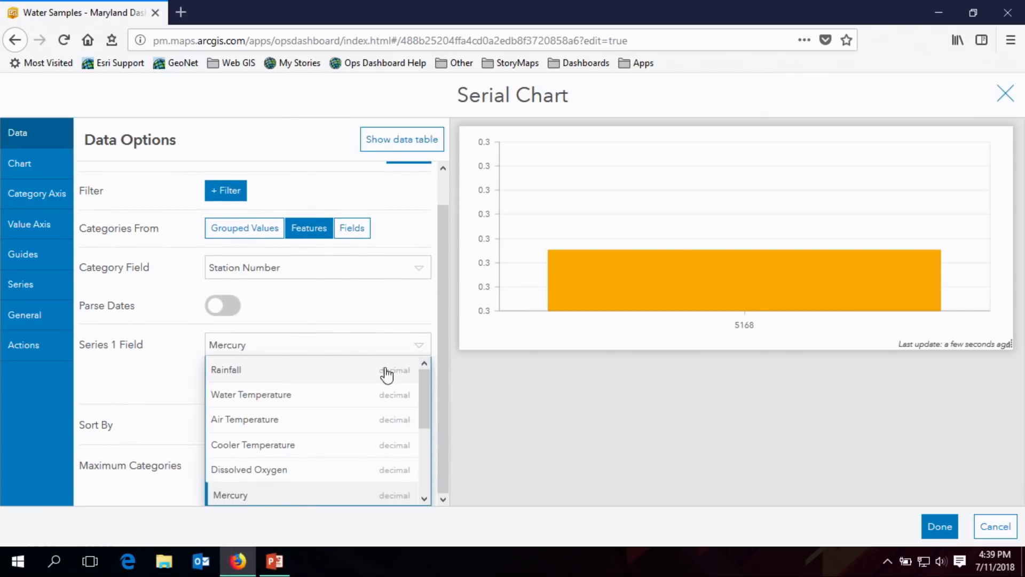
pyautogui.click(426, 322)
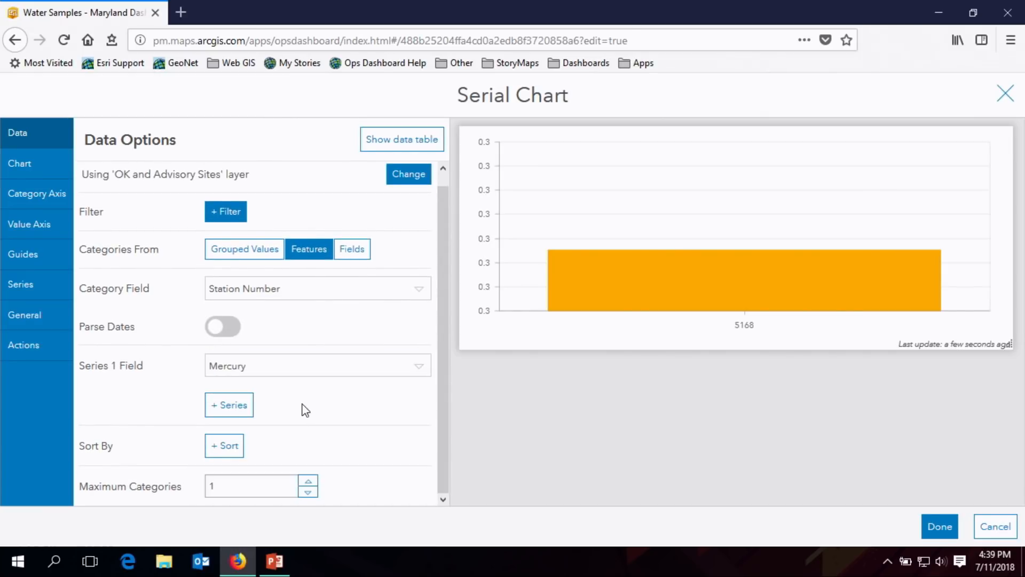
pyautogui.click(213, 487)
pyautogui.press('BackSpace')
pyautogui.write('0')
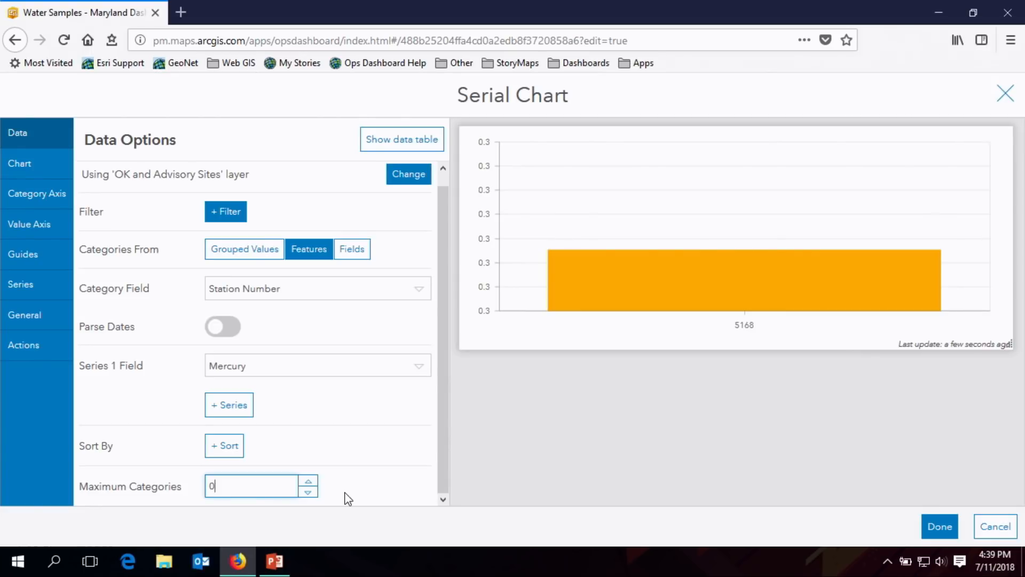
pyautogui.click(32, 170)
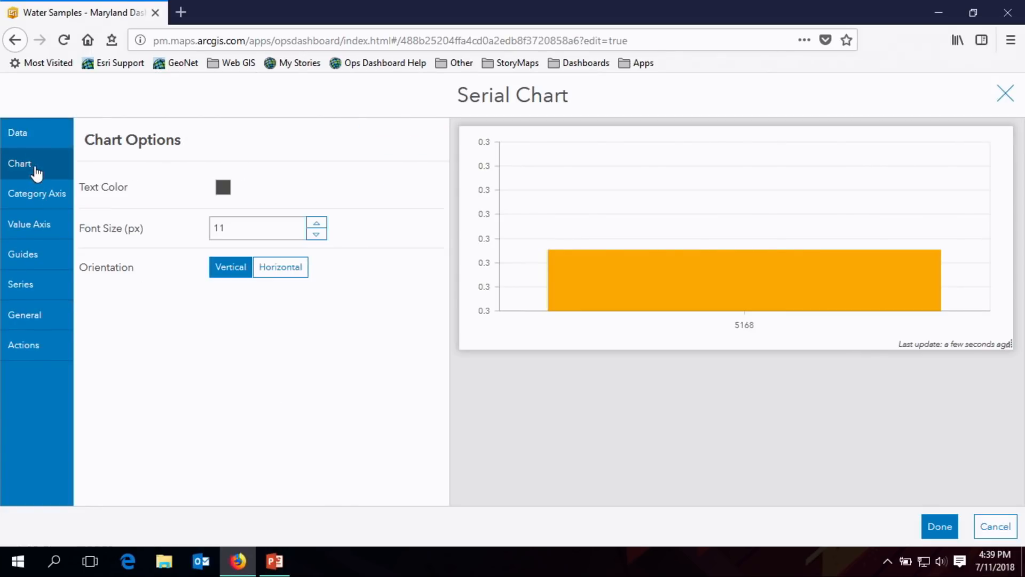
pyautogui.click(37, 142)
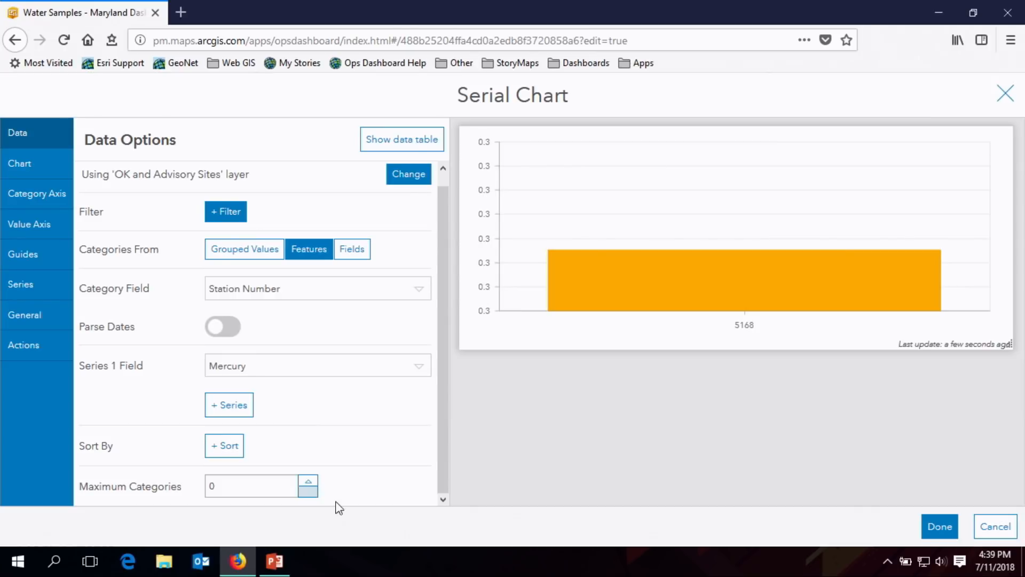
# - Reset the data options by switching categories to Grouped Values and back to Features, and choose Mercury as the category field
pyautogui.click(224, 249)
pyautogui.click(315, 262)
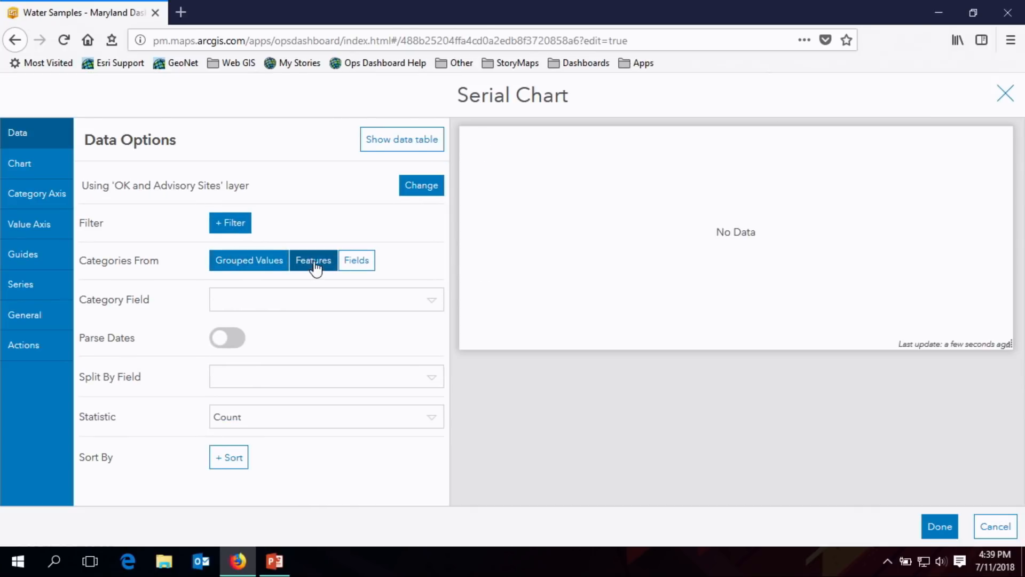
pyautogui.click(423, 302)
pyautogui.moveTo(428, 348); pyautogui.dragTo(430, 380)
pyautogui.scroll(-1, 428, 395)
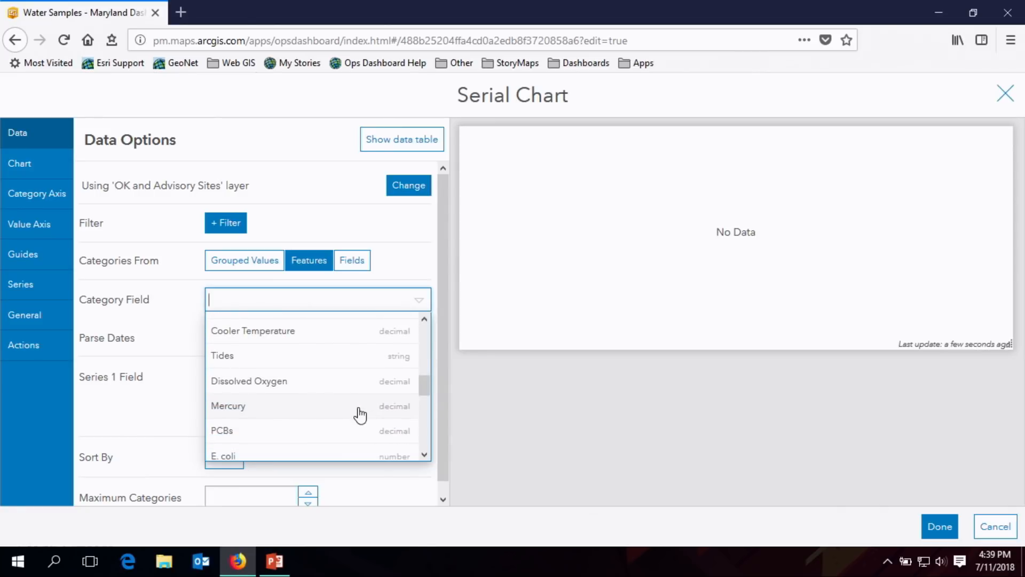
pyautogui.click(357, 404)
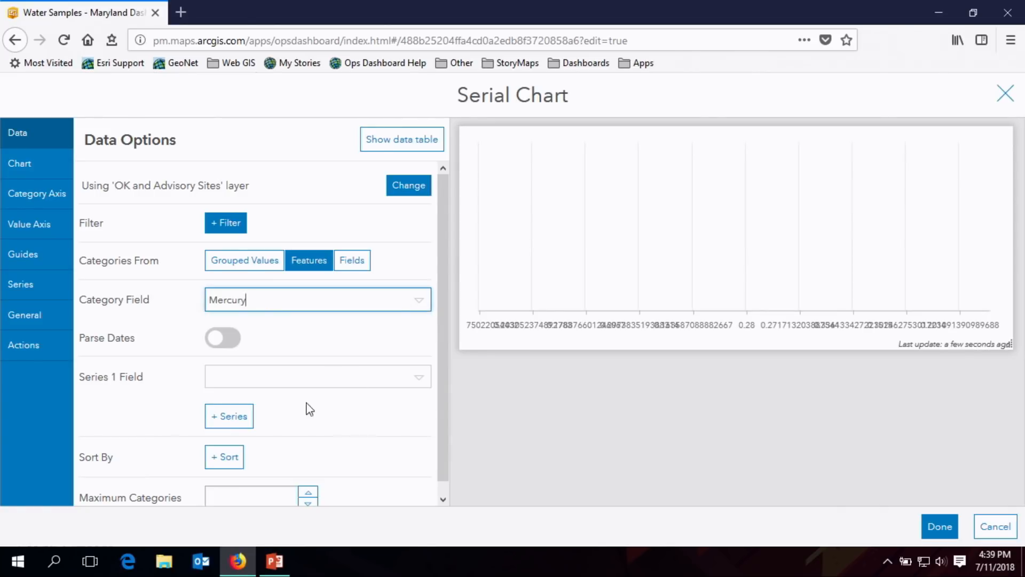
# - Change the category field to Station Number and set the series 1 field to Rainfall
pyautogui.moveTo(444, 371); pyautogui.dragTo(439, 414)
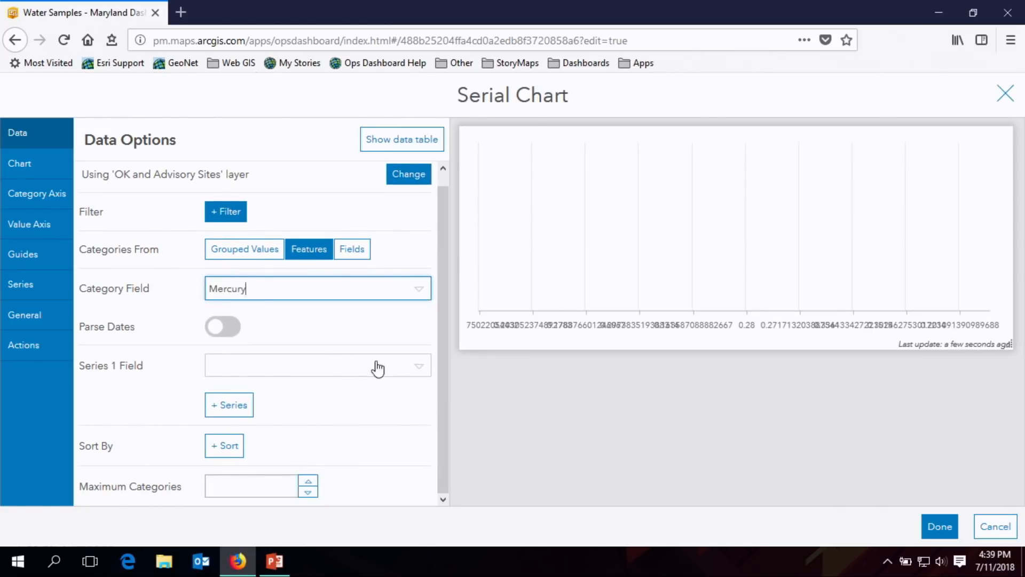
pyautogui.click(414, 370)
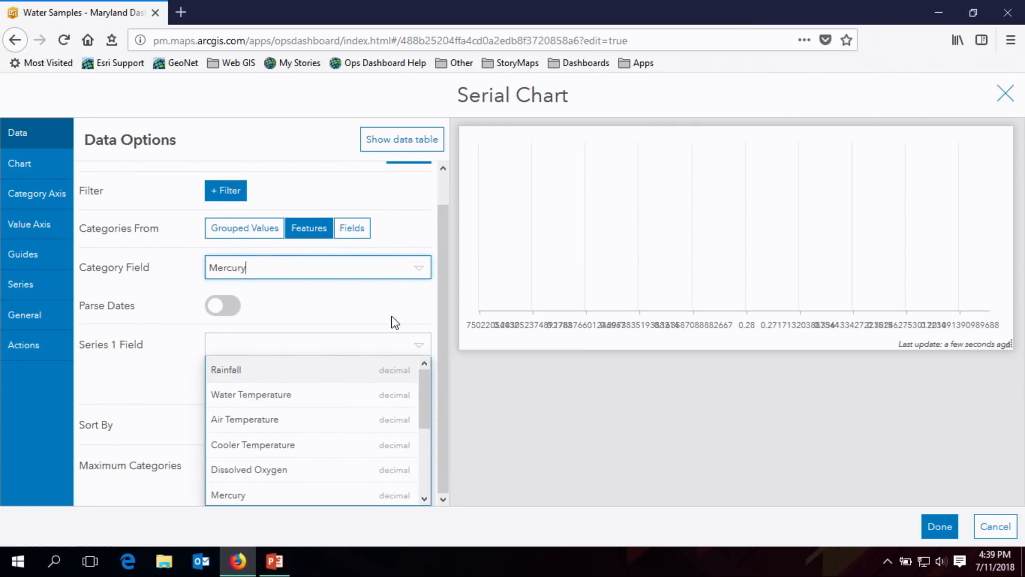
pyautogui.click(421, 269)
pyautogui.moveTo(425, 353); pyautogui.dragTo(426, 316)
pyautogui.click(353, 322)
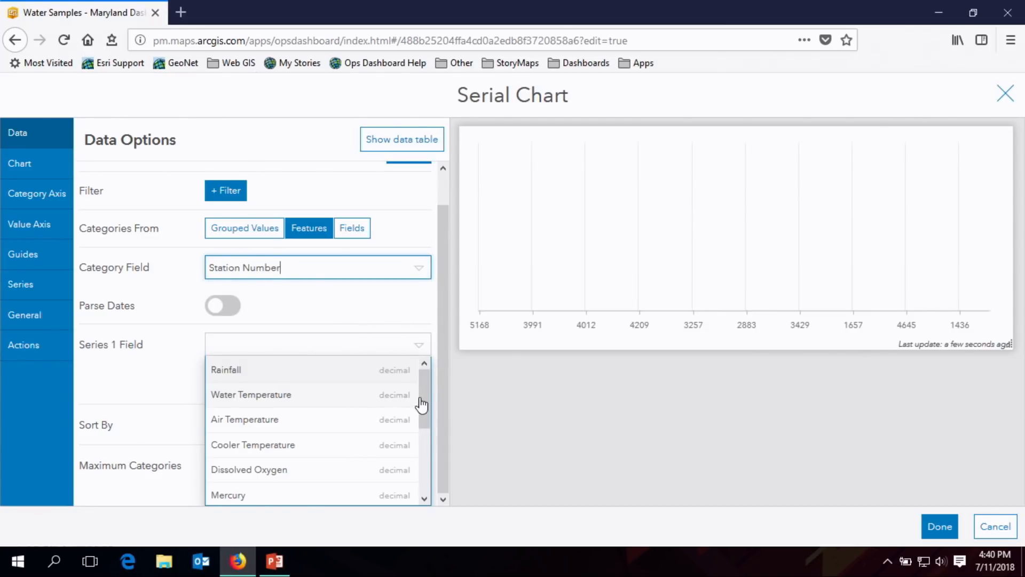
pyautogui.click(351, 370)
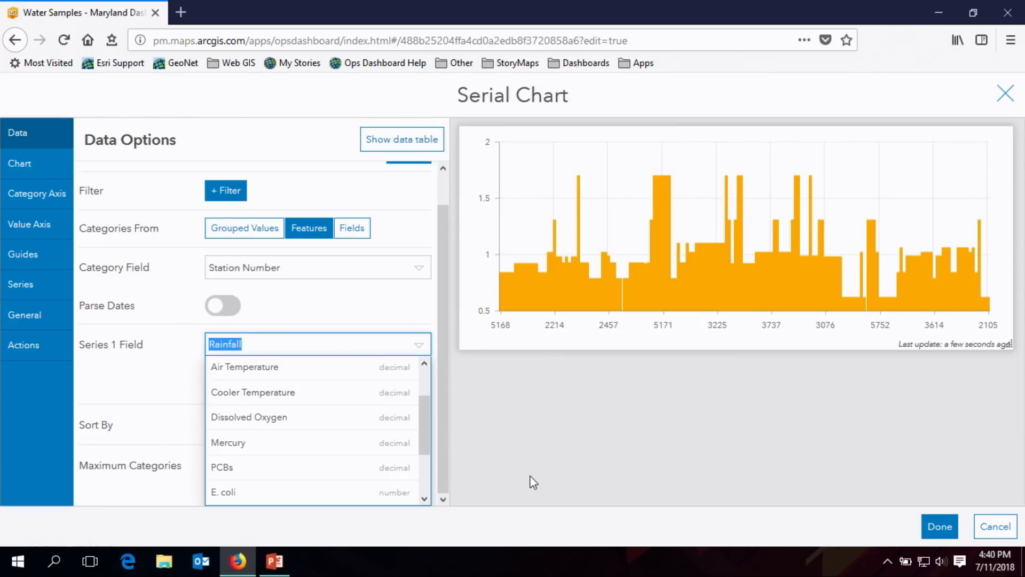
pyautogui.click(379, 301)
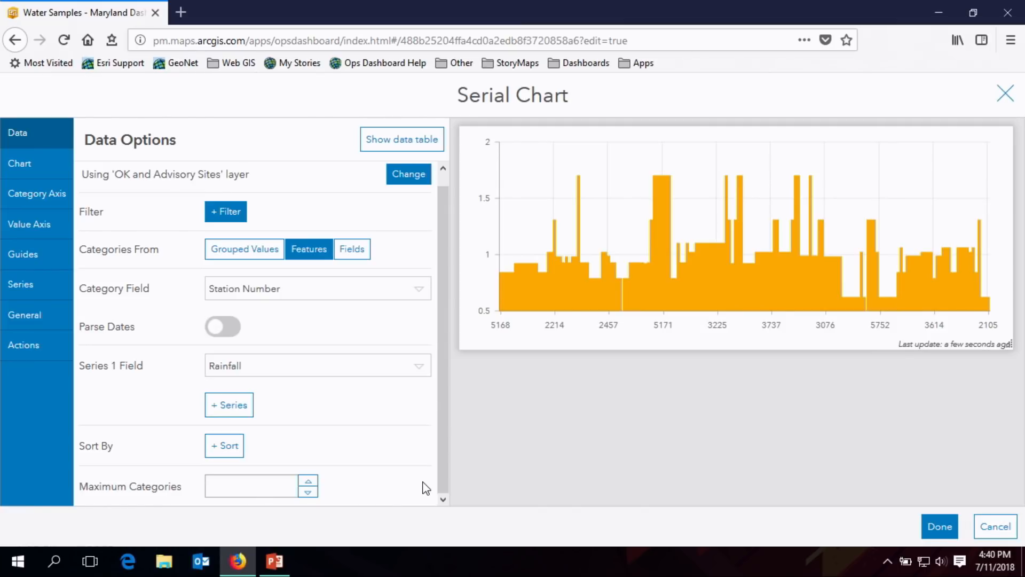
# - Try the Line series type and change the series to Smoothed Line
pyautogui.click(55, 294)
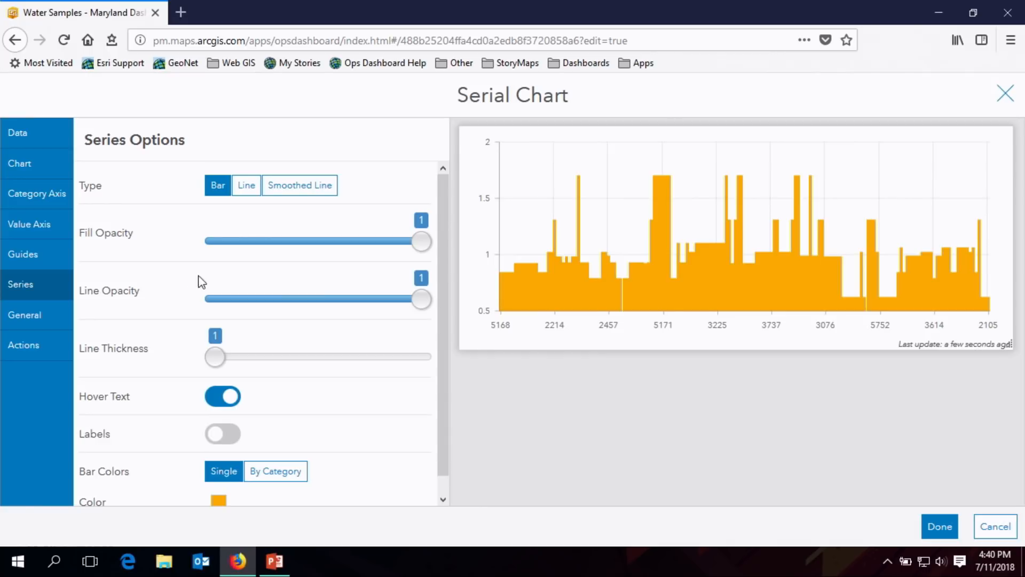
pyautogui.click(245, 189)
pyautogui.click(316, 195)
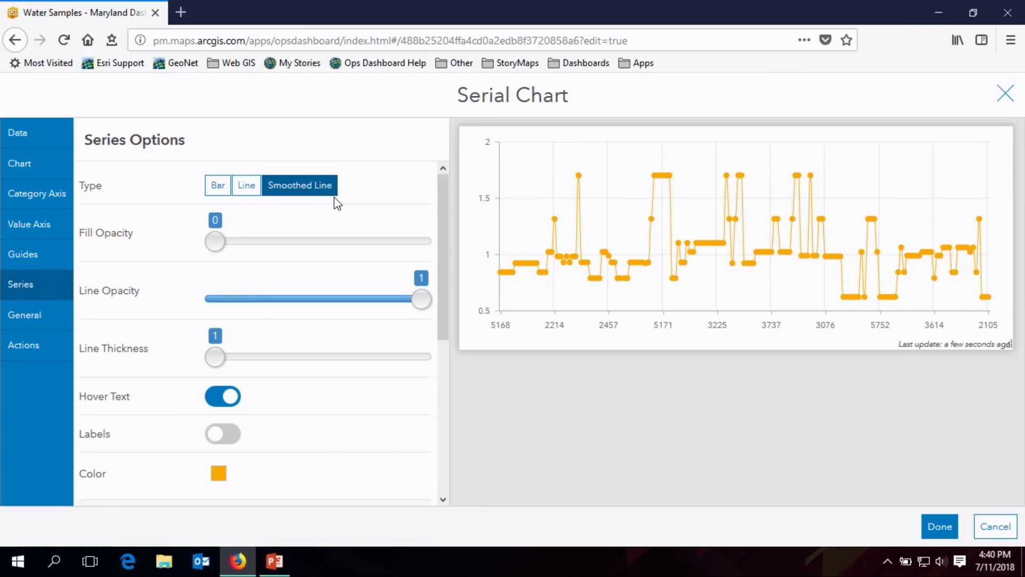
# - Change the series 1 field to Water Temperature and limit the chart to a maximum of 30 categories
pyautogui.click(56, 135)
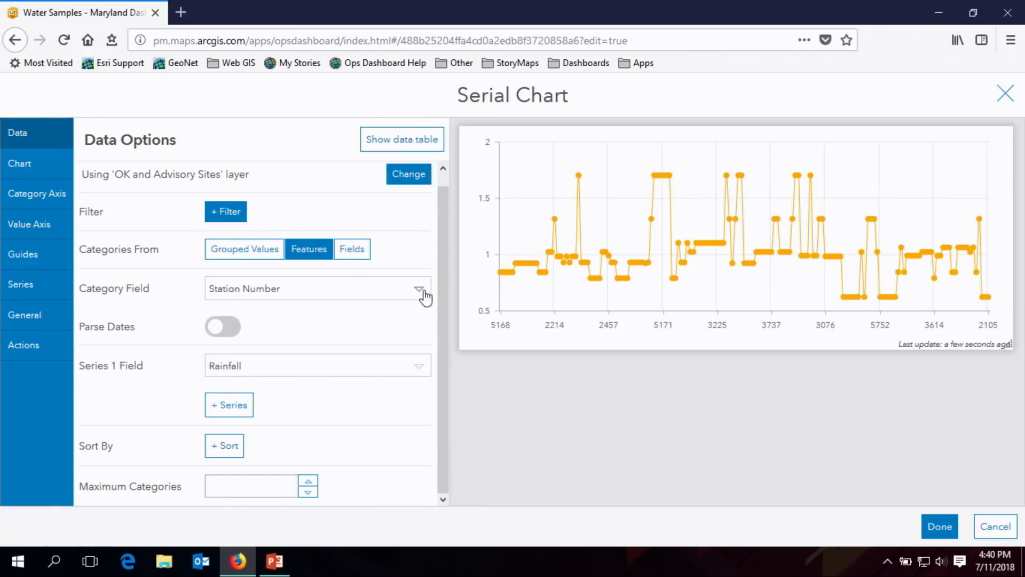
pyautogui.click(418, 368)
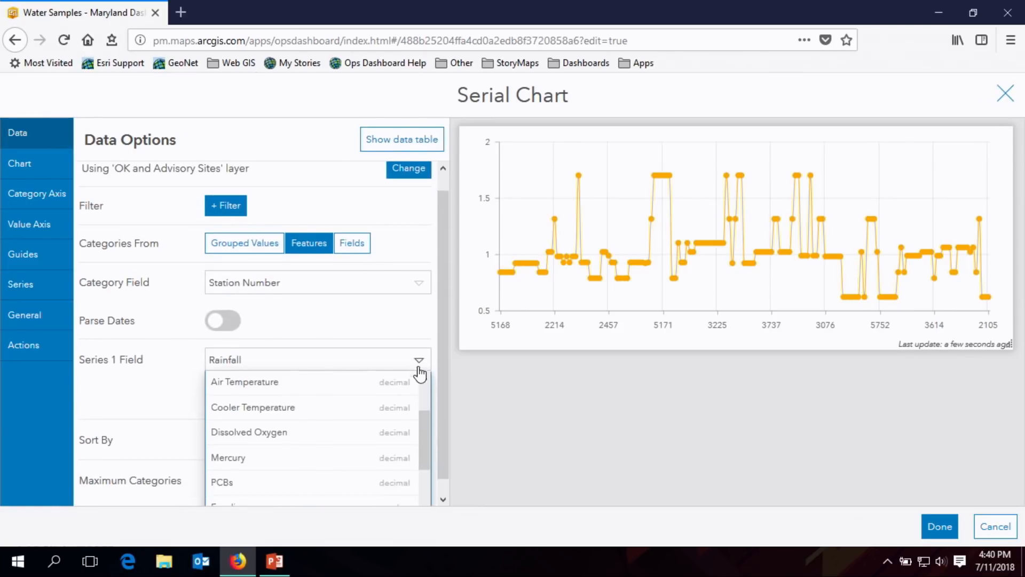
pyautogui.moveTo(423, 411); pyautogui.dragTo(425, 391)
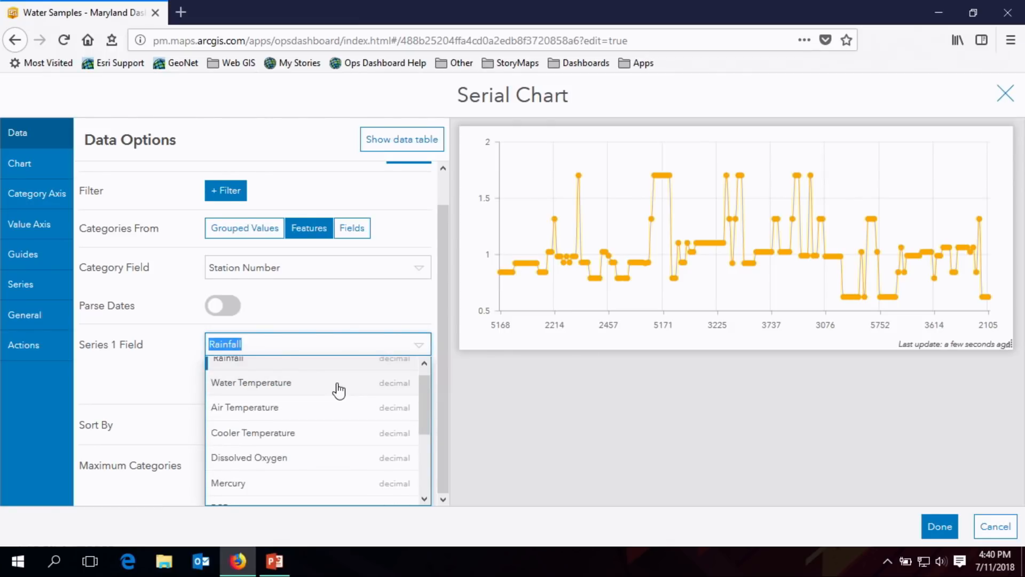
pyautogui.click(337, 383)
pyautogui.click(257, 484)
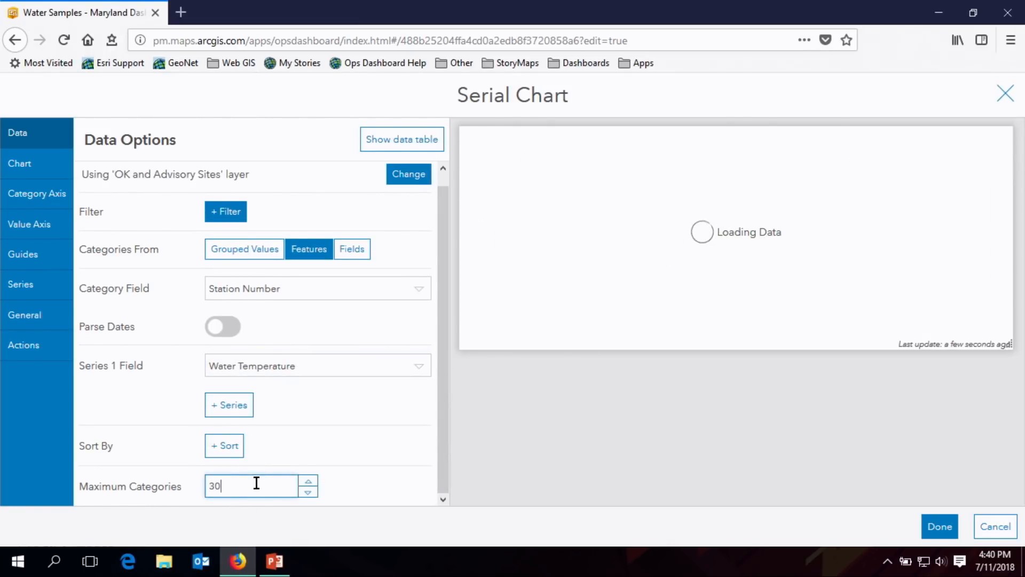
# - Add a second series that uses the Air Temperature field and open the chart's series options
pyautogui.click(222, 412)
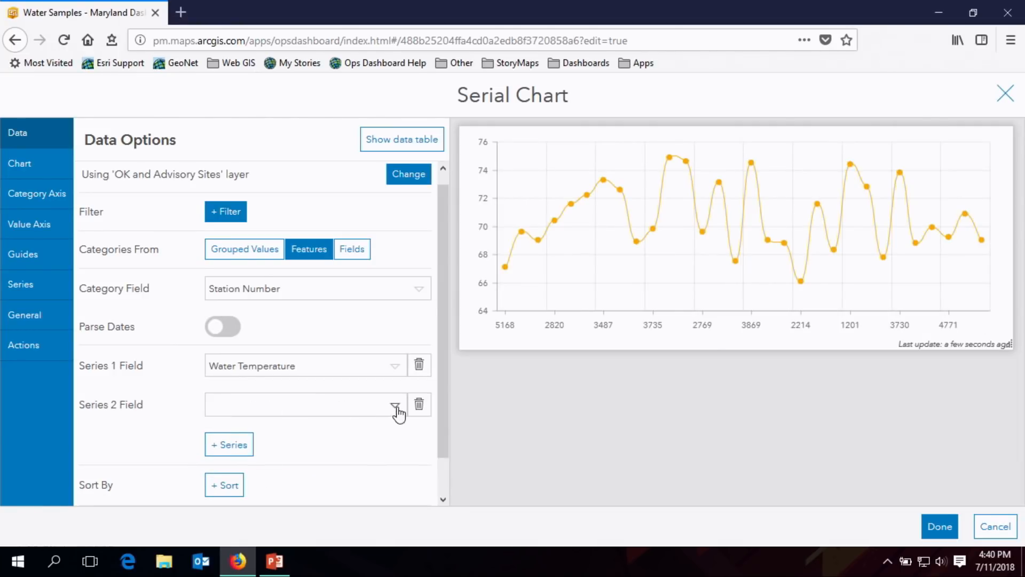
pyautogui.click(394, 406)
pyautogui.click(319, 421)
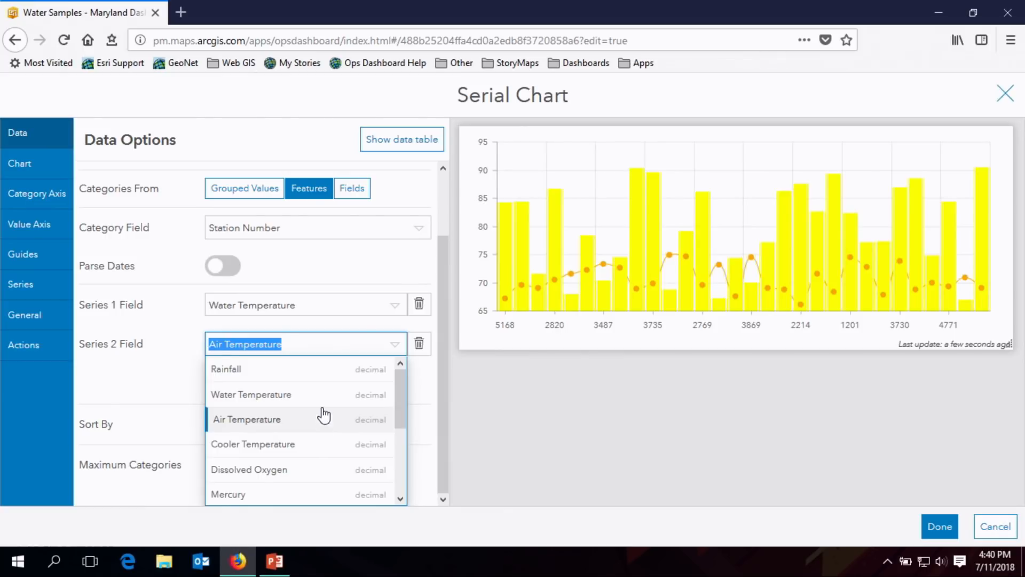
pyautogui.click(43, 294)
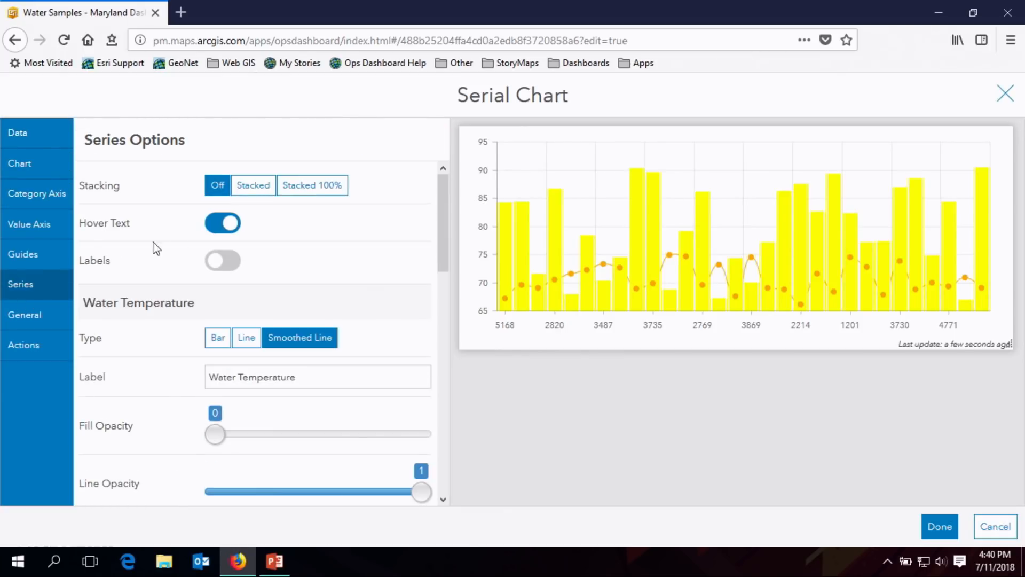
# - Switch the Water Temperature series to bars colored #55ff00 and set the Air Temperature series color to #ffff73
pyautogui.moveTo(444, 226)
pyautogui.mouseDown()
pyautogui.moveTo(443, 247)
pyautogui.moveTo(438, 217)
pyautogui.mouseUp()
pyautogui.click(223, 336)
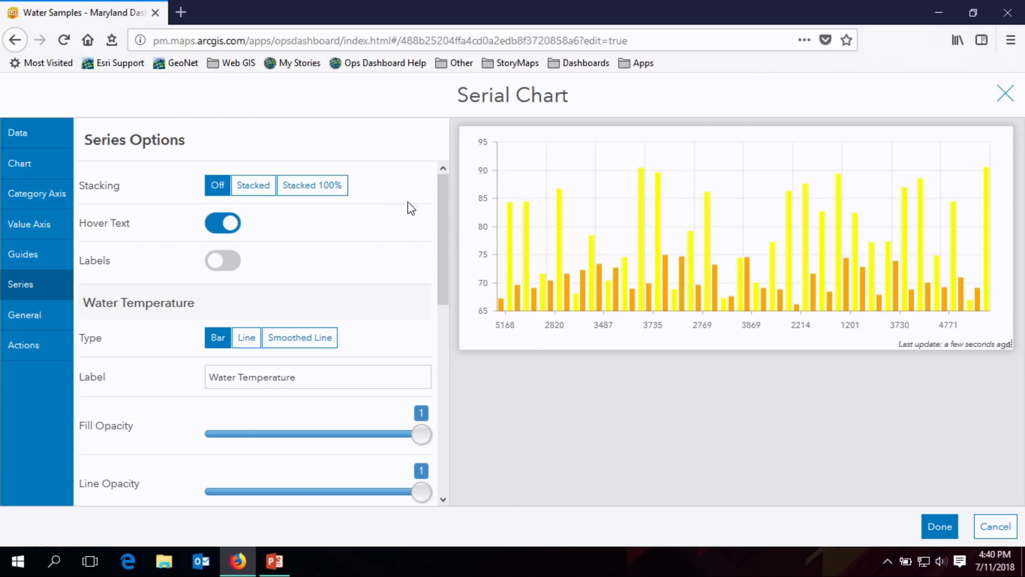
pyautogui.moveTo(451, 231); pyautogui.dragTo(440, 306)
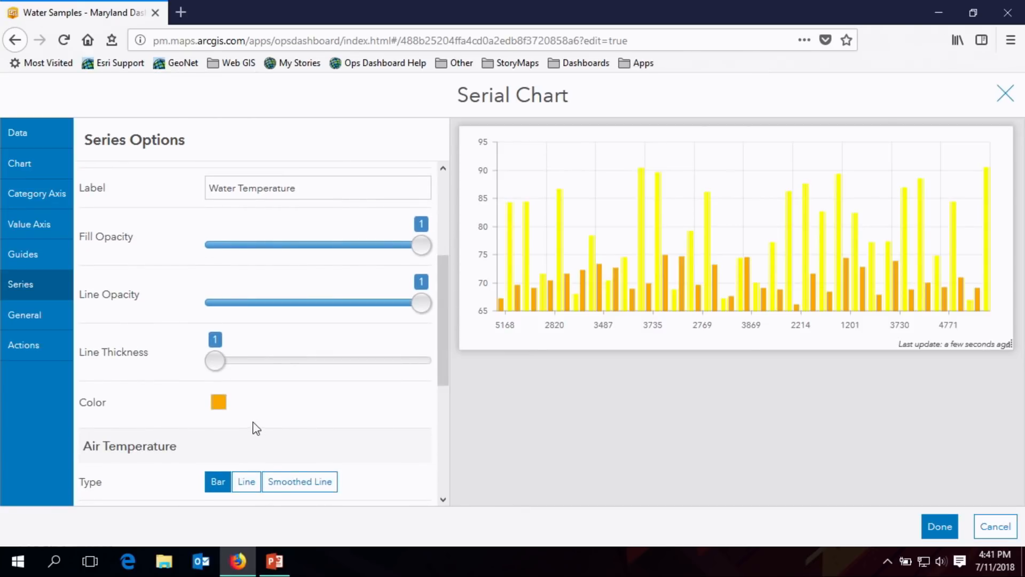
pyautogui.click(220, 405)
pyautogui.click(295, 415)
pyautogui.moveTo(437, 374); pyautogui.dragTo(442, 473)
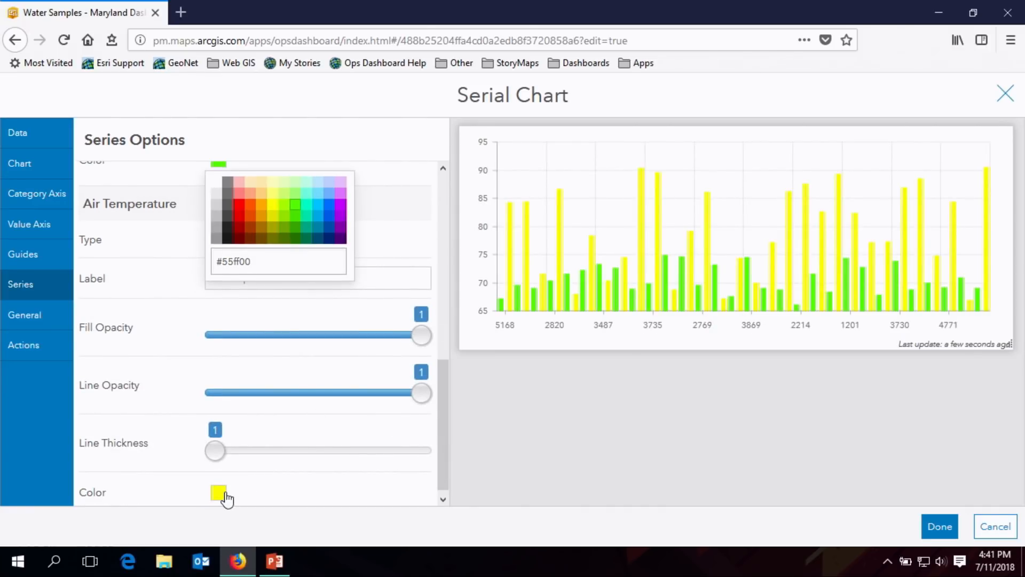
pyautogui.click(220, 492)
pyautogui.click(272, 419)
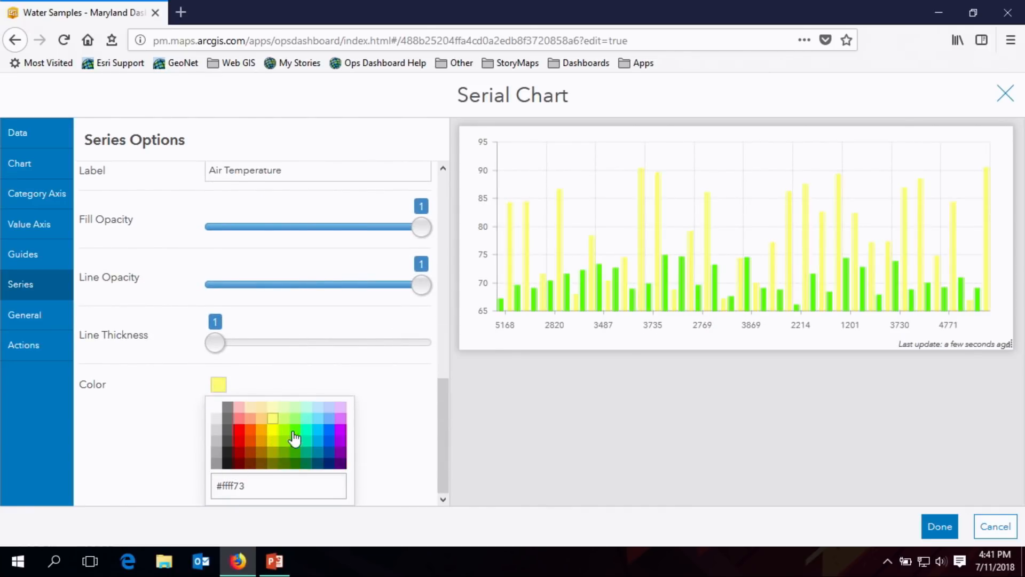
# - Give the serial chart the title "Water & Air Temperature" in its general options
pyautogui.click(33, 320)
pyautogui.click(398, 227)
pyautogui.click(297, 323)
pyautogui.write('Water')
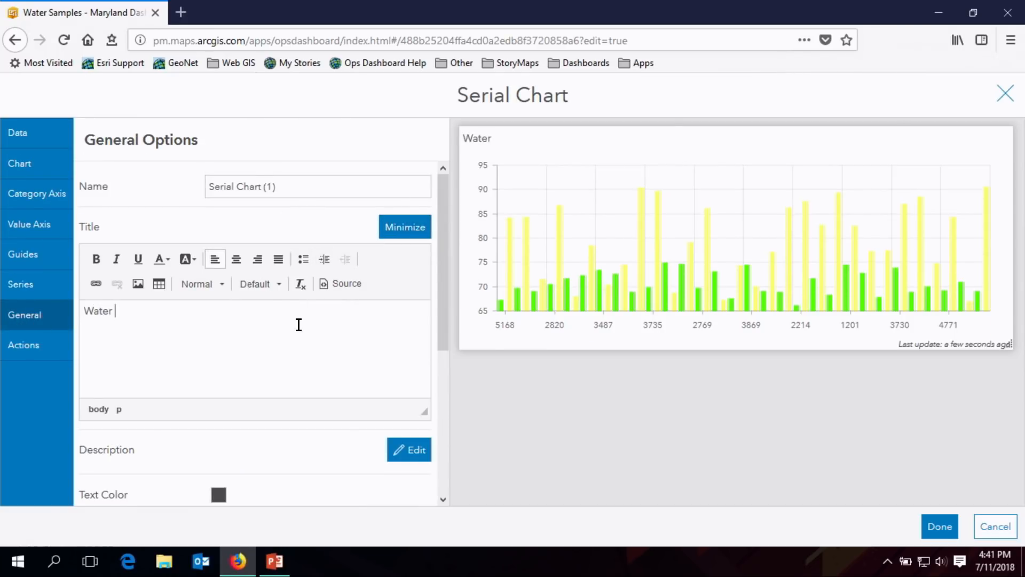
pyautogui.write(' & Air Temperature')
# - Format the whole chart title as Heading 3, bold, blue and centered
pyautogui.hotkey('ctrl', 'a')
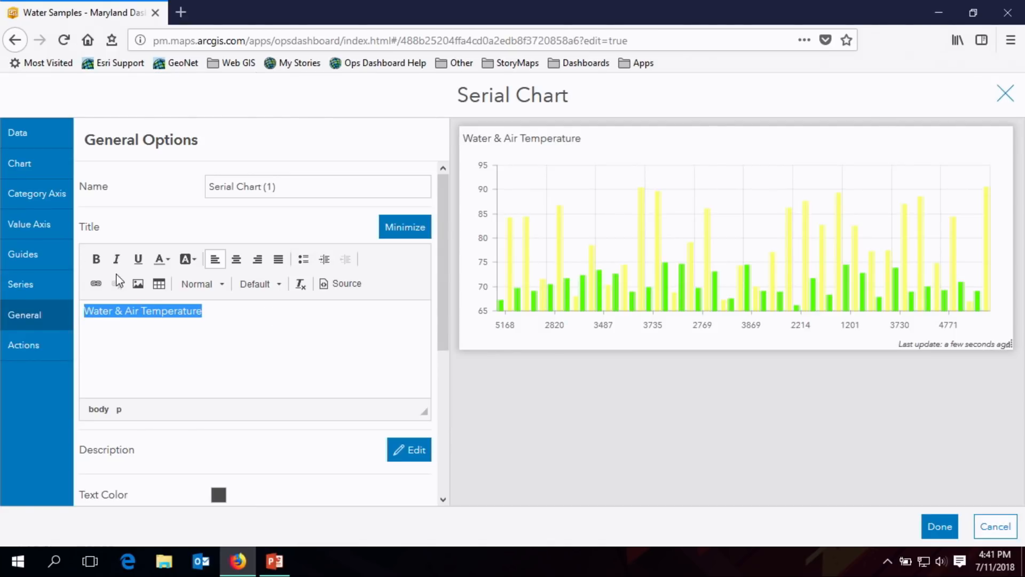
pyautogui.click(213, 284)
pyautogui.click(210, 415)
pyautogui.click(96, 259)
pyautogui.click(172, 261)
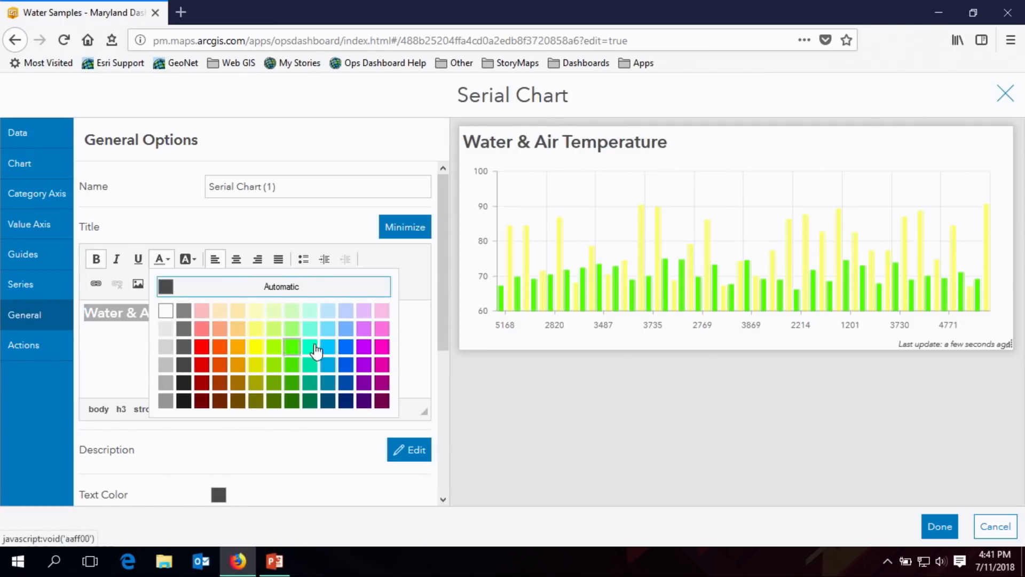
pyautogui.click(343, 353)
pyautogui.click(236, 260)
# - Turn off the chart's Last Update Text and finish the serial chart
pyautogui.scroll(-4, 432, 336)
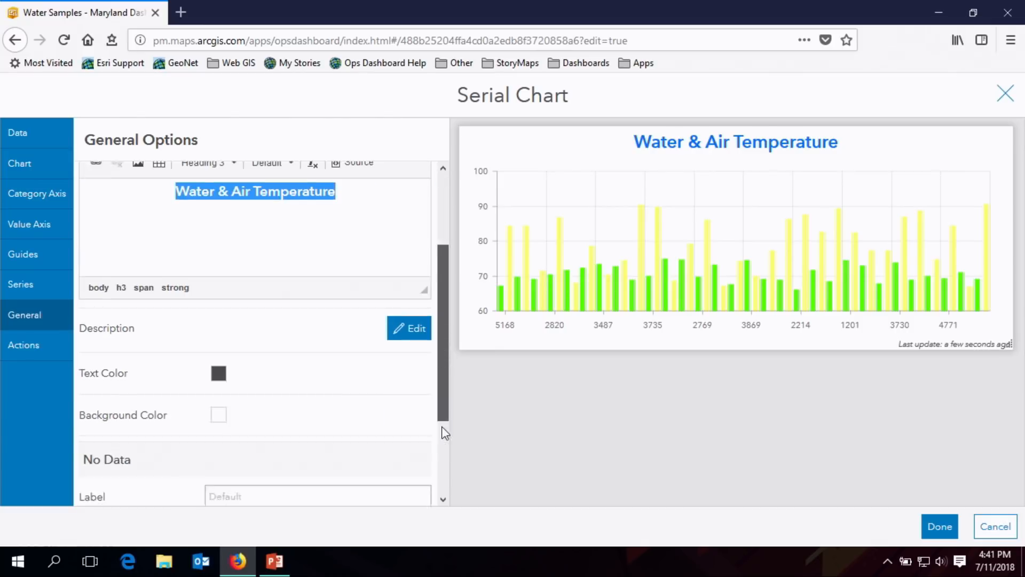
pyautogui.scroll(-1, 443, 454)
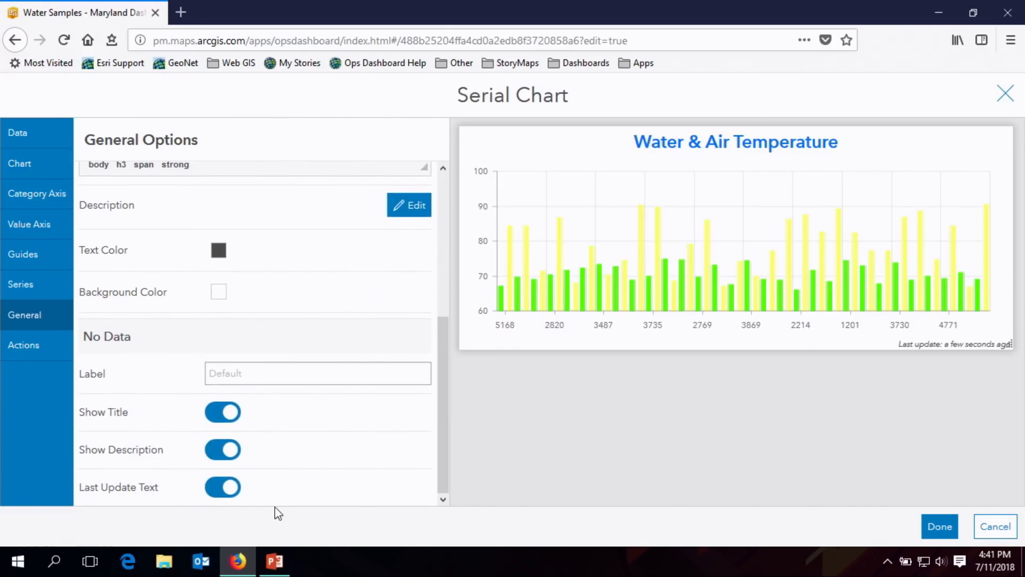
pyautogui.click(233, 488)
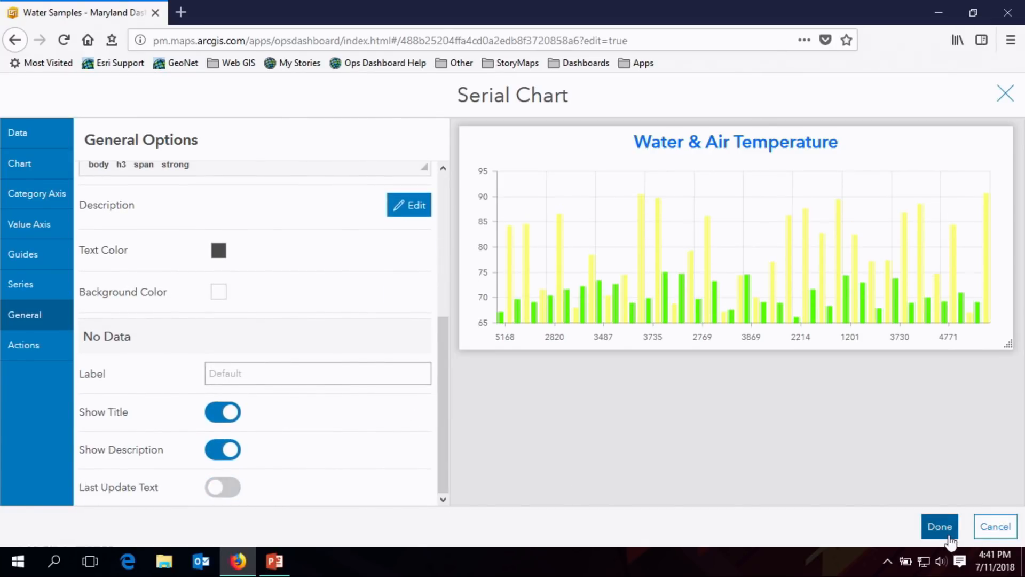
pyautogui.click(940, 526)
# - Dock the Water & Air Temperature chart beneath the map and adjust the height split between the two elements
pyautogui.moveTo(20, 128); pyautogui.dragTo(848, 513)
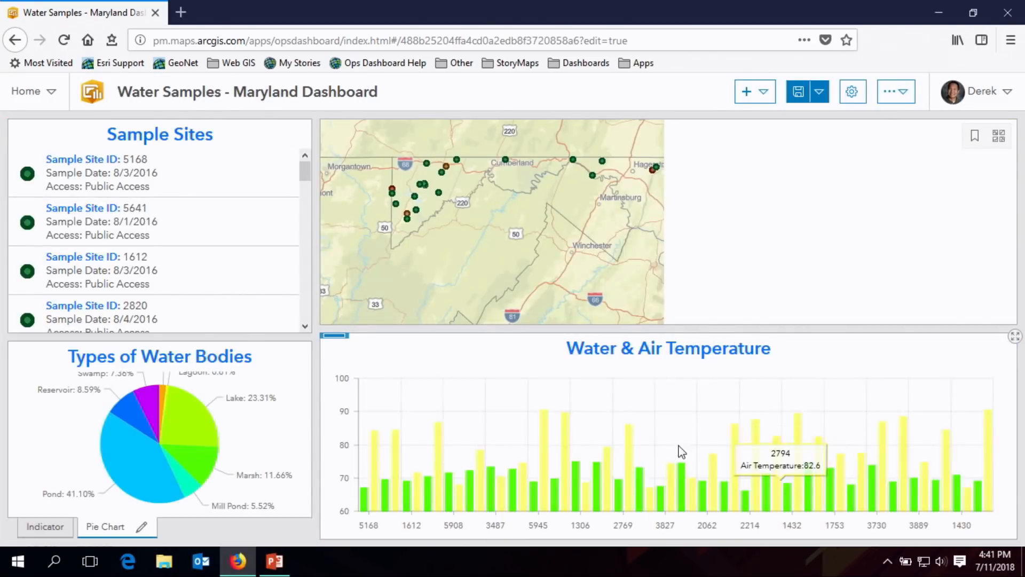
pyautogui.moveTo(539, 327); pyautogui.dragTo(534, 340)
pyautogui.moveTo(173, 449)
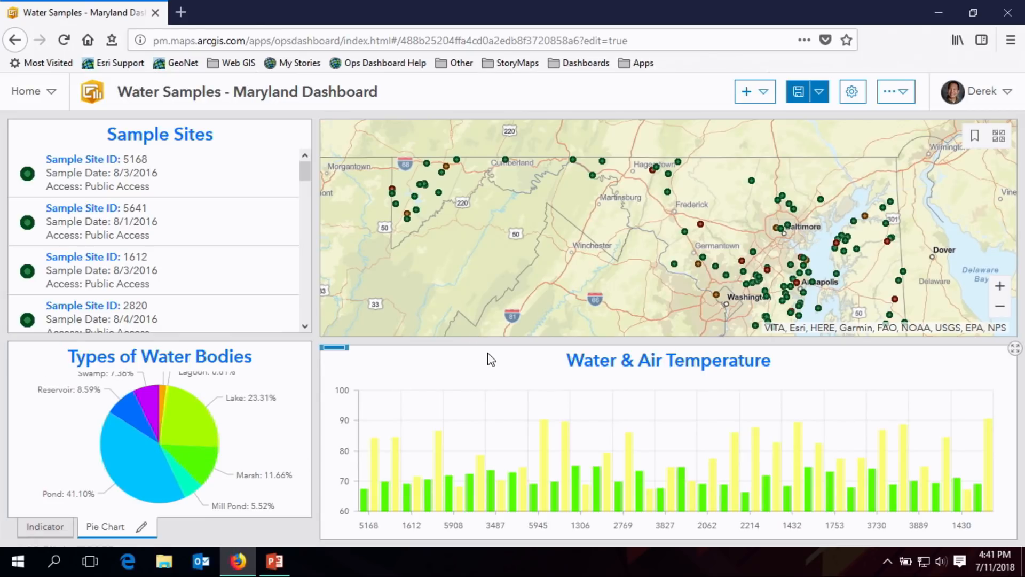
pyautogui.moveTo(487, 340); pyautogui.dragTo(486, 336)
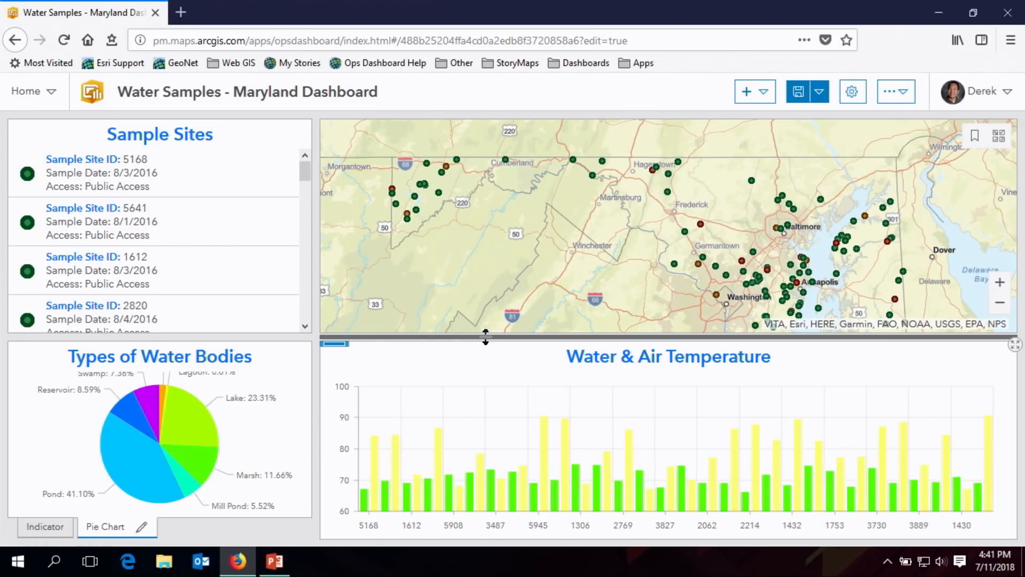
# - Add a header to the dashboard with the title "Water Qualiity Dashboard"
pyautogui.click(760, 93)
pyautogui.click(760, 115)
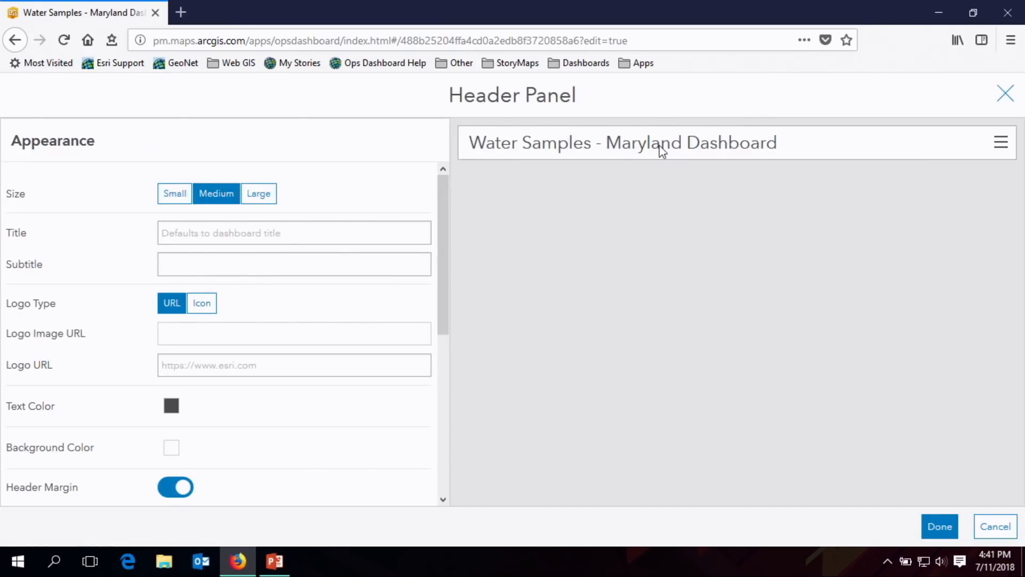
pyautogui.click(269, 225)
pyautogui.write('W')
pyautogui.press('BackSpace')
pyautogui.write('Water ')
pyautogui.write('Wau')
pyautogui.press('BackSpace')
pyautogui.press('BackSpace')
pyautogui.press('BackSpace')
pyautogui.write('Qualiity')
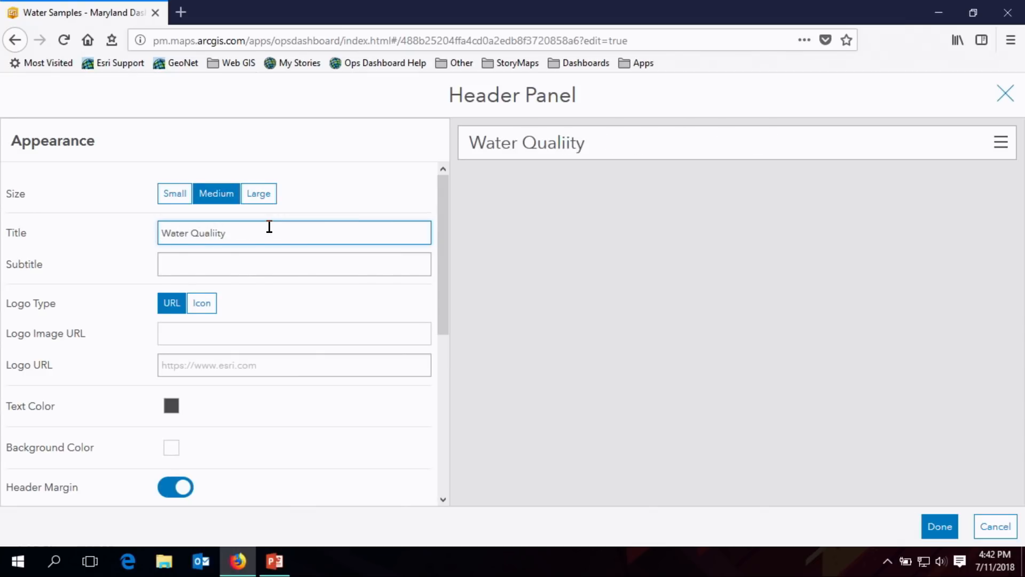
pyautogui.write(' Dashboard')
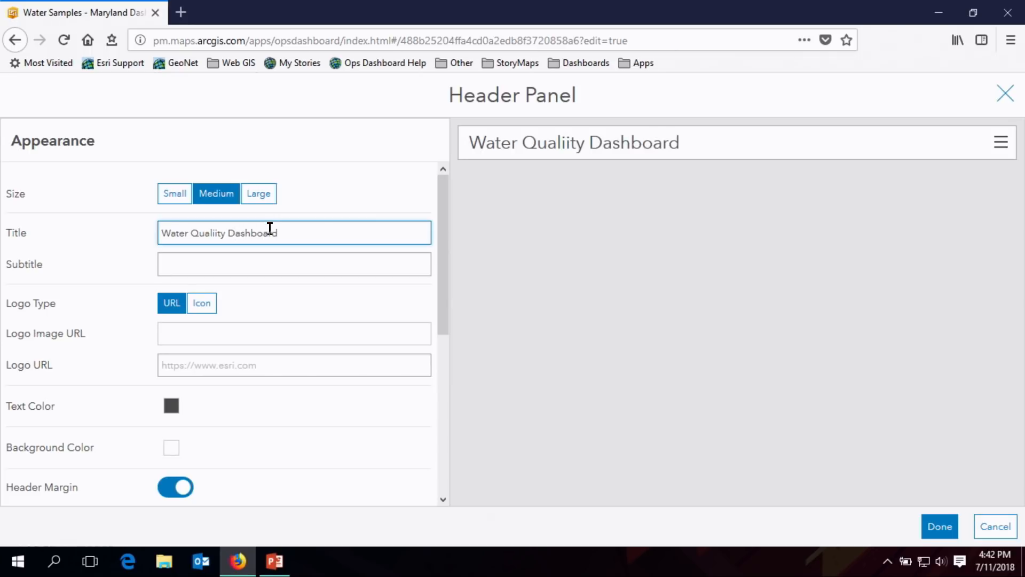
# - Use the water drop with circular arrows icon as the header logo and color it #0070ff
pyautogui.click(210, 307)
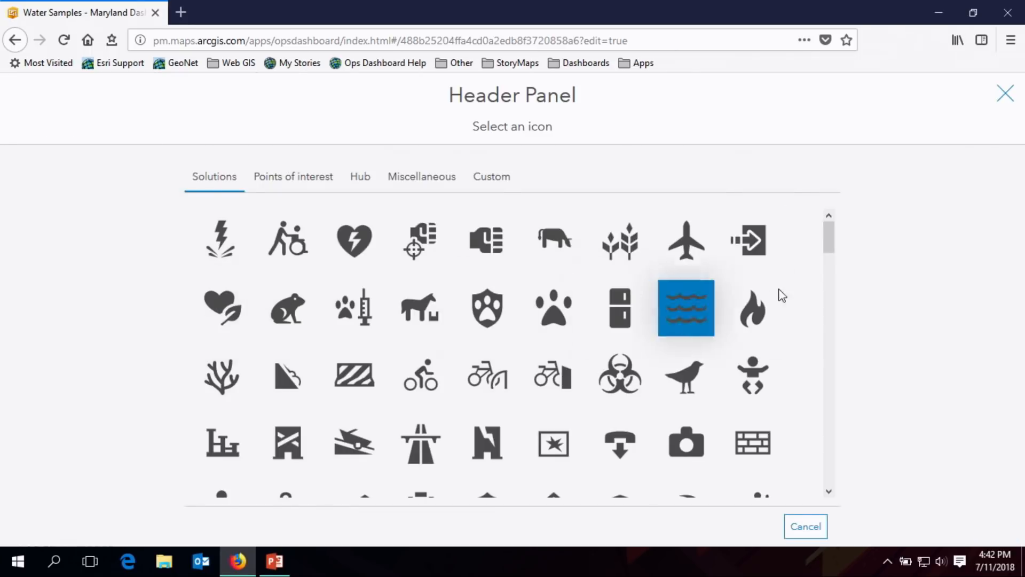
pyautogui.moveTo(836, 245); pyautogui.dragTo(815, 474)
pyautogui.click(619, 414)
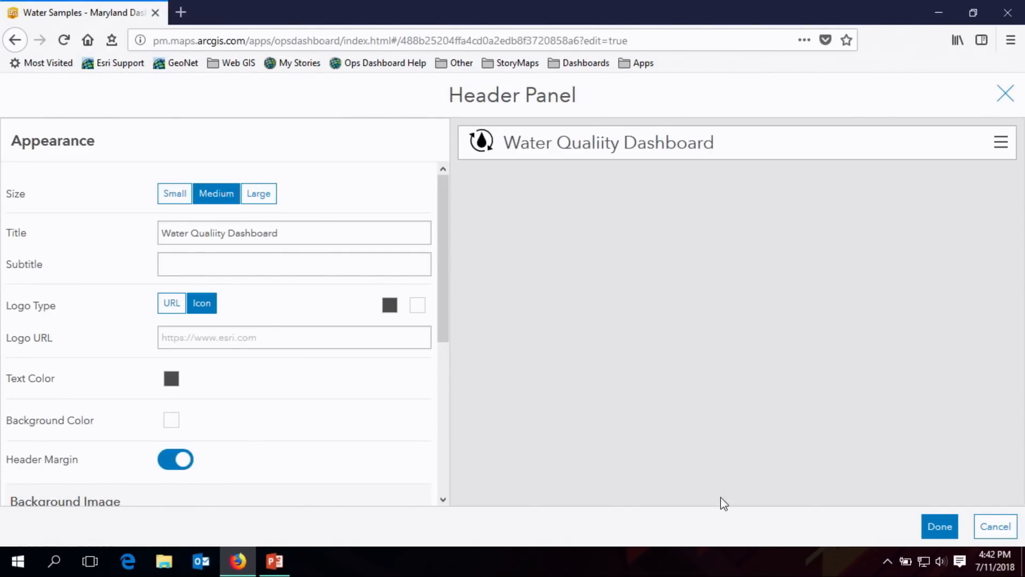
pyautogui.click(390, 307)
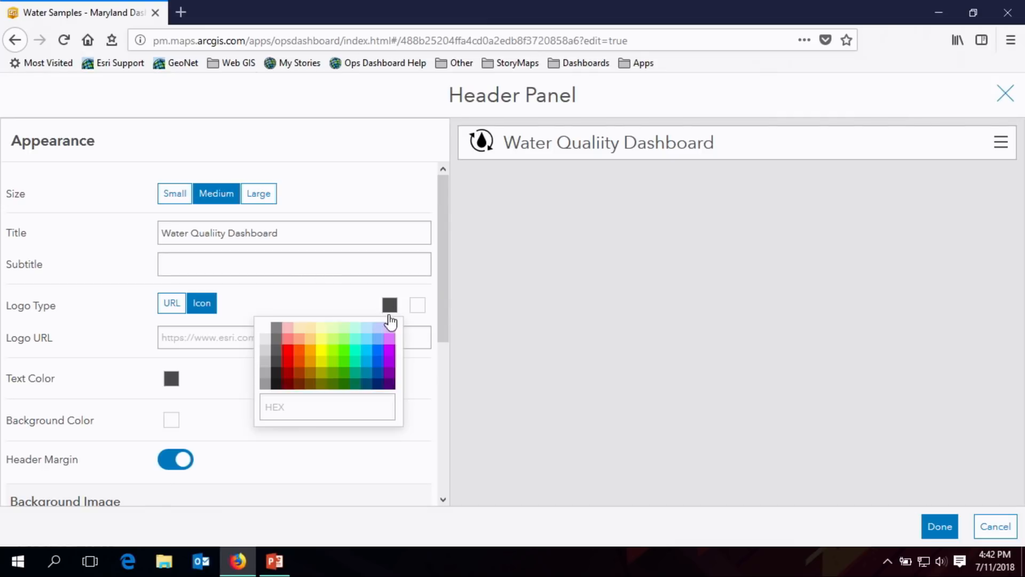
pyautogui.click(371, 361)
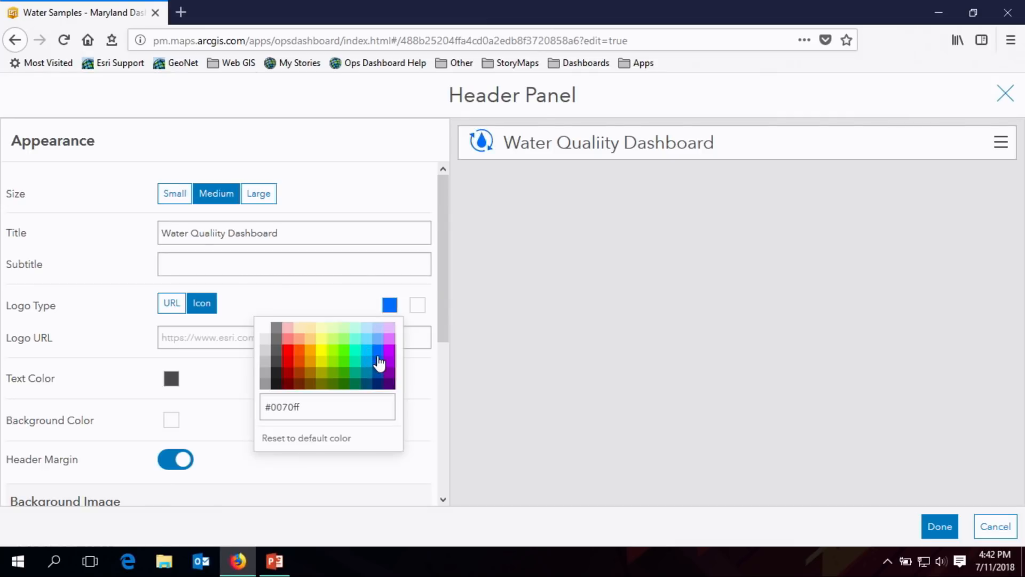
# - Set the header text color to #0070ff and save the dashboard with the finished header
pyautogui.click(175, 381)
pyautogui.click(280, 416)
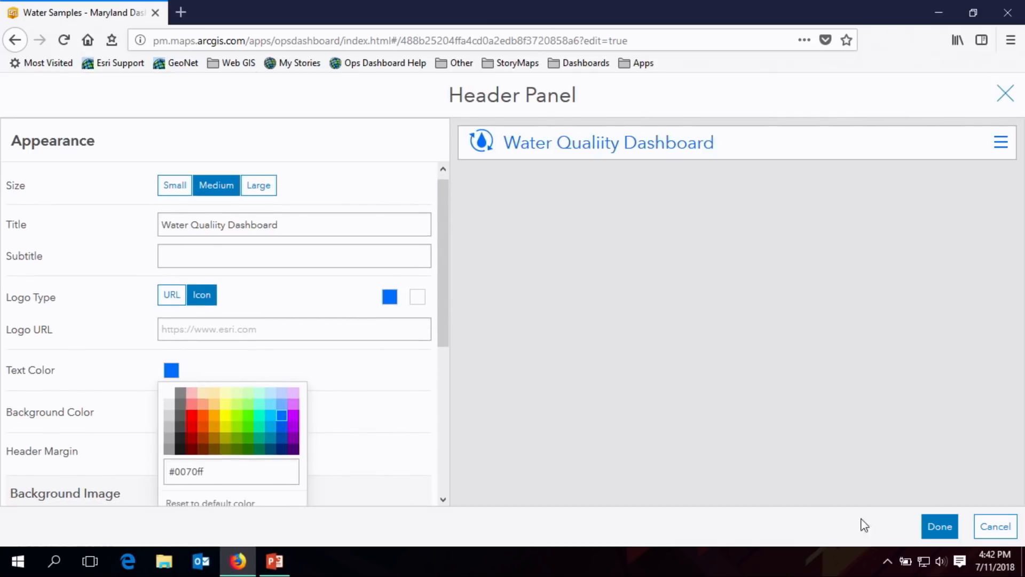
pyautogui.click(939, 527)
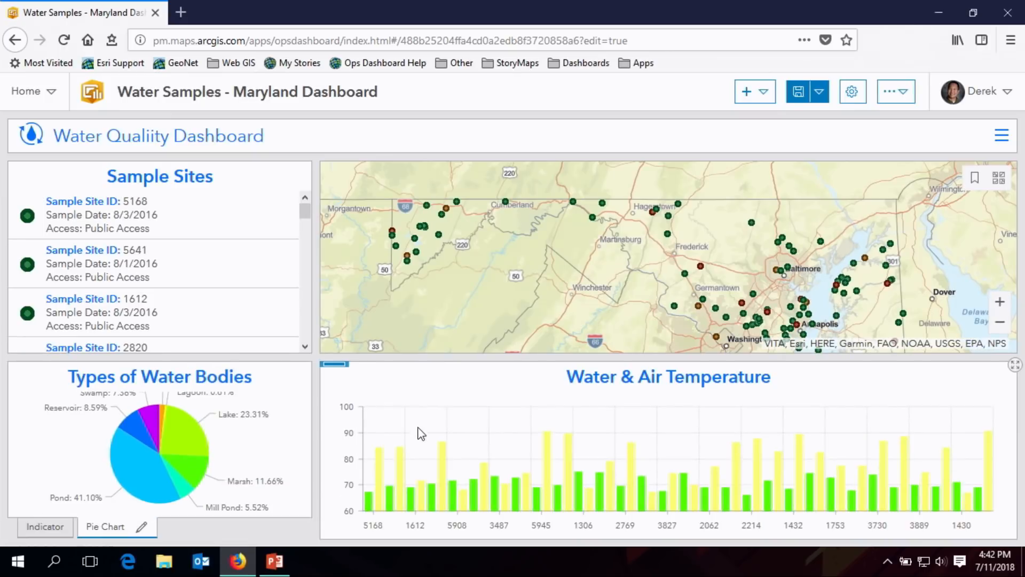
pyautogui.click(796, 95)
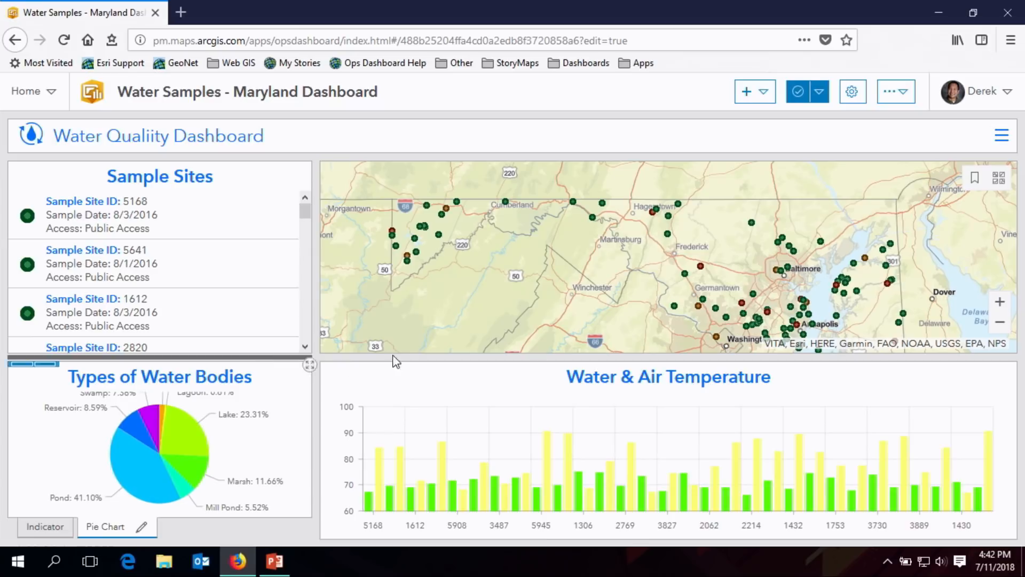
# - Fine-tune the divider between the map and the serial chart to make the map slightly taller
pyautogui.moveTo(521, 357); pyautogui.dragTo(520, 361)
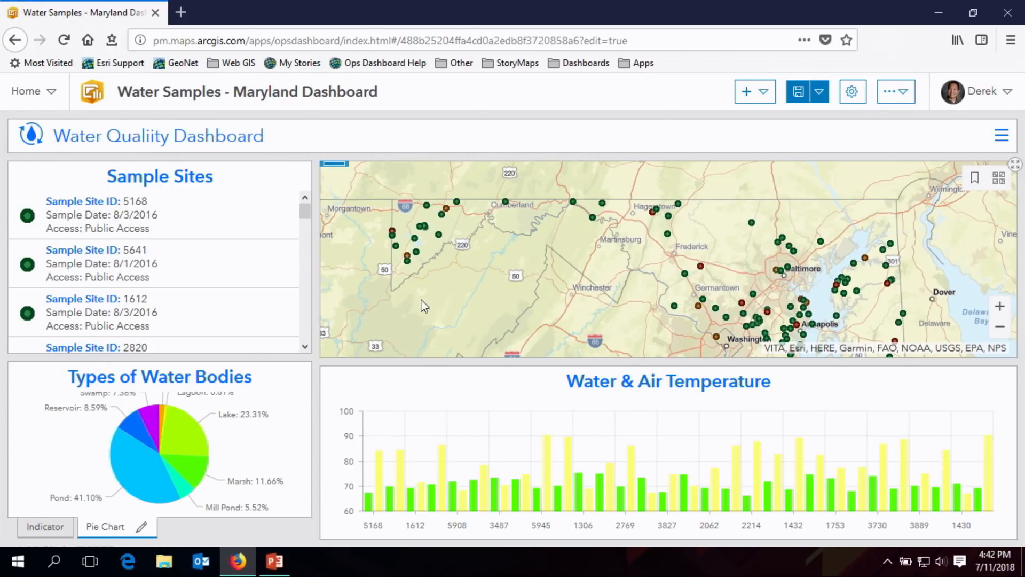
pyautogui.moveTo(419, 361); pyautogui.dragTo(421, 359)
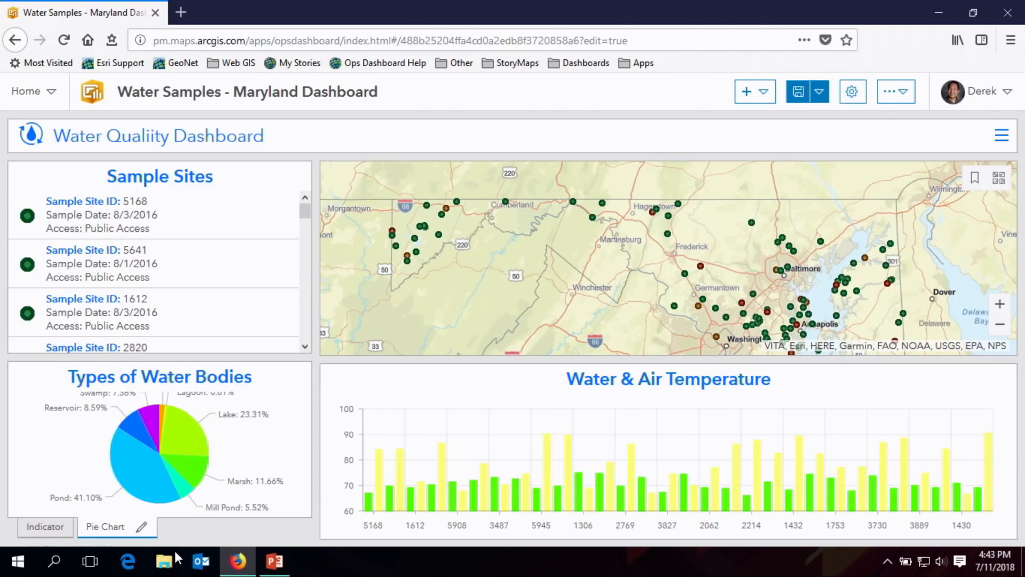
# - Examine whether the indicator, pie chart and other elements respond when the map is zoomed in and back out
pyautogui.click(42, 527)
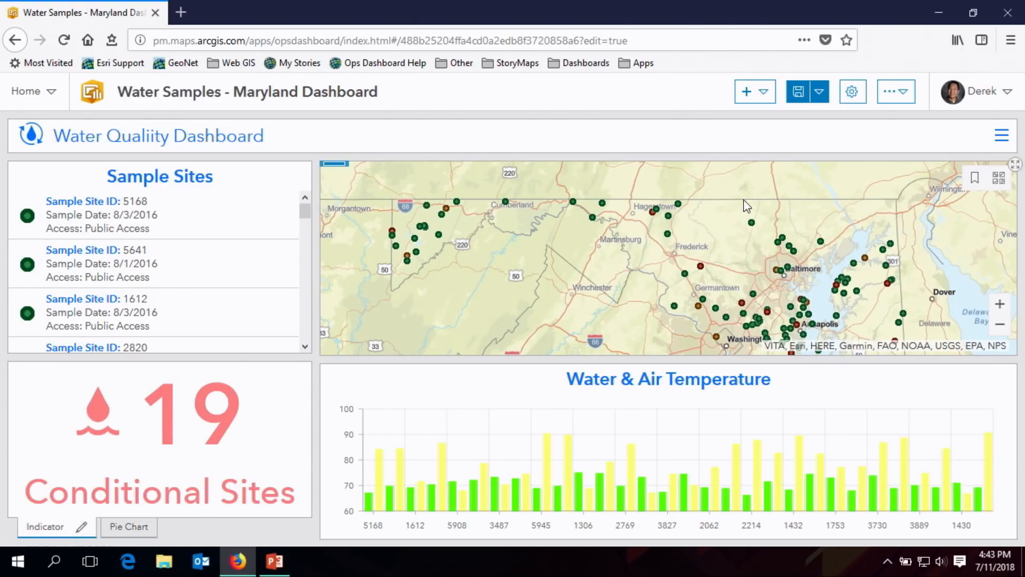
pyautogui.moveTo(718, 257); pyautogui.dragTo(718, 259)
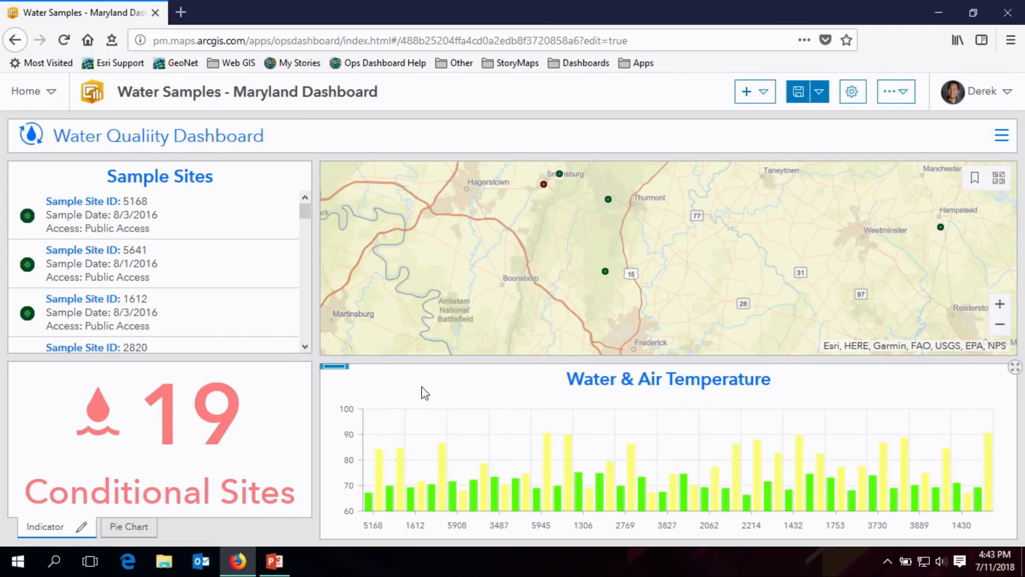
pyautogui.click(117, 528)
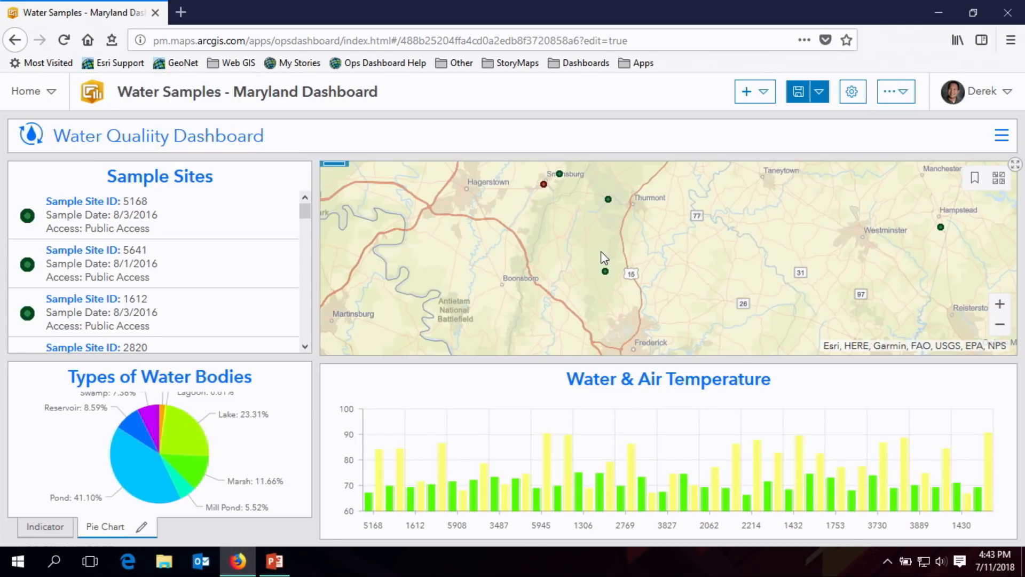
pyautogui.scroll(-1, 640, 267)
pyautogui.scroll(-1, 660, 275)
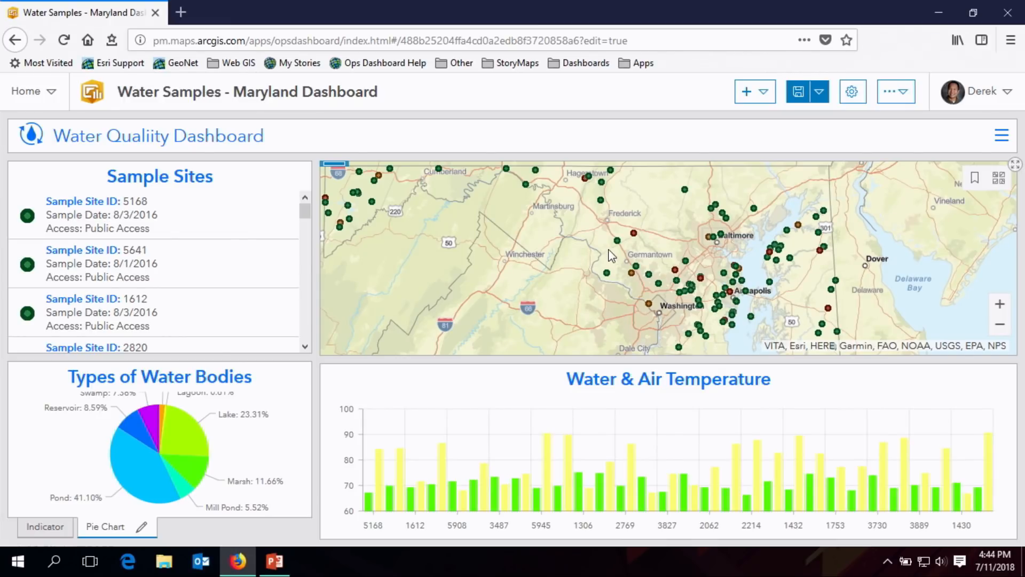
# - Configure the map element with a Filter action that runs when the map extent changes
pyautogui.moveTo(336, 167)
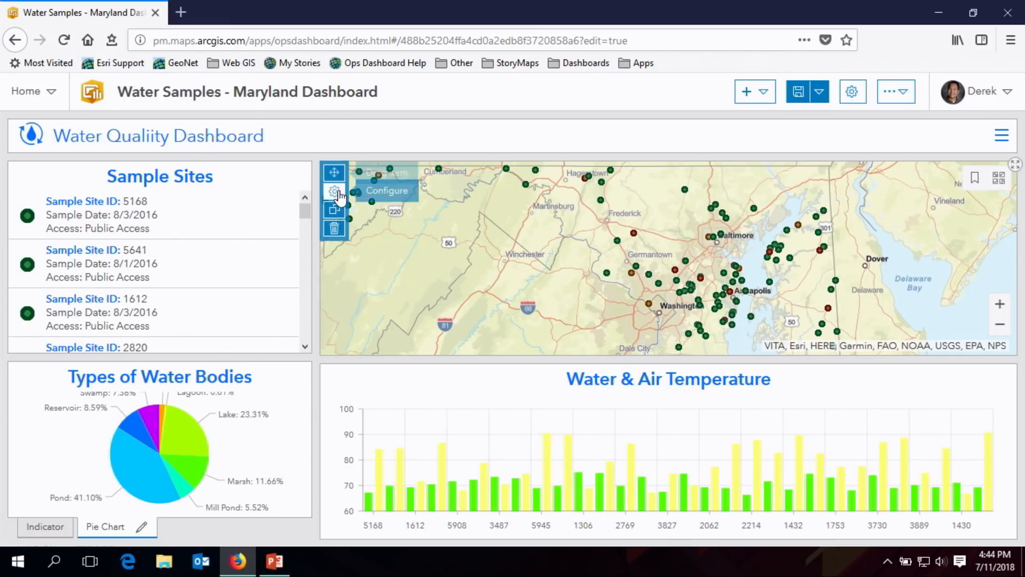
pyautogui.click(334, 191)
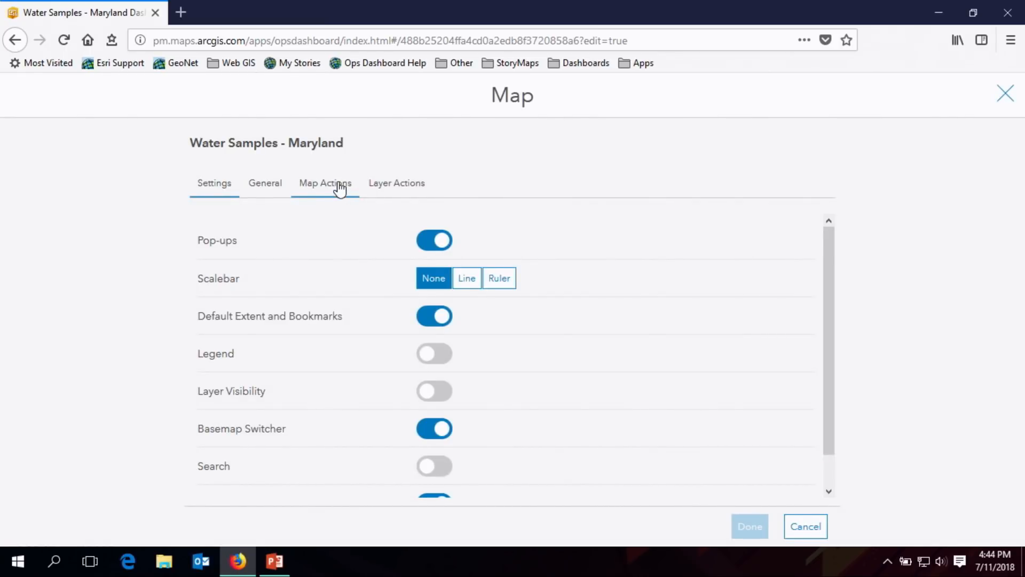
pyautogui.click(340, 187)
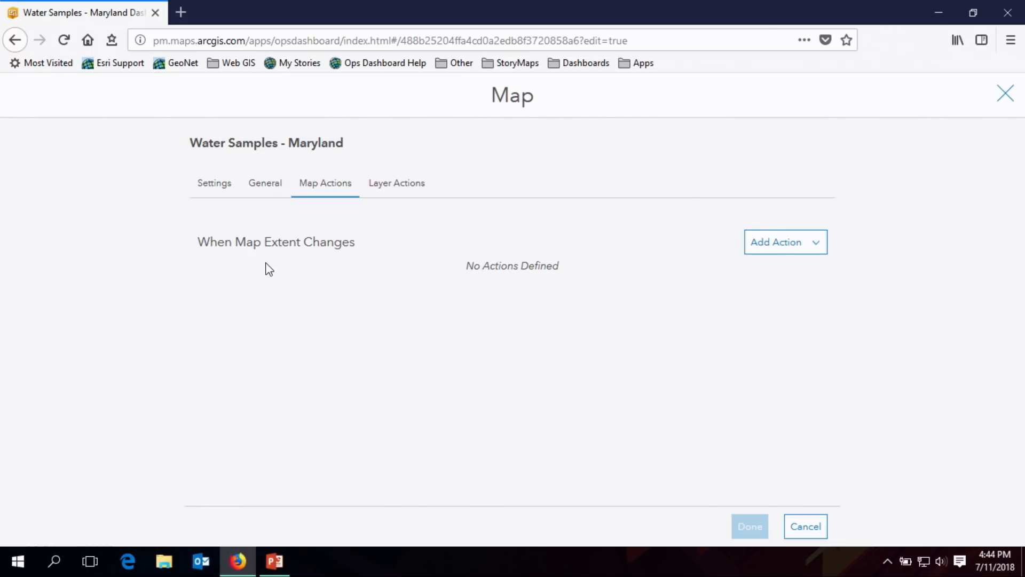
pyautogui.click(817, 250)
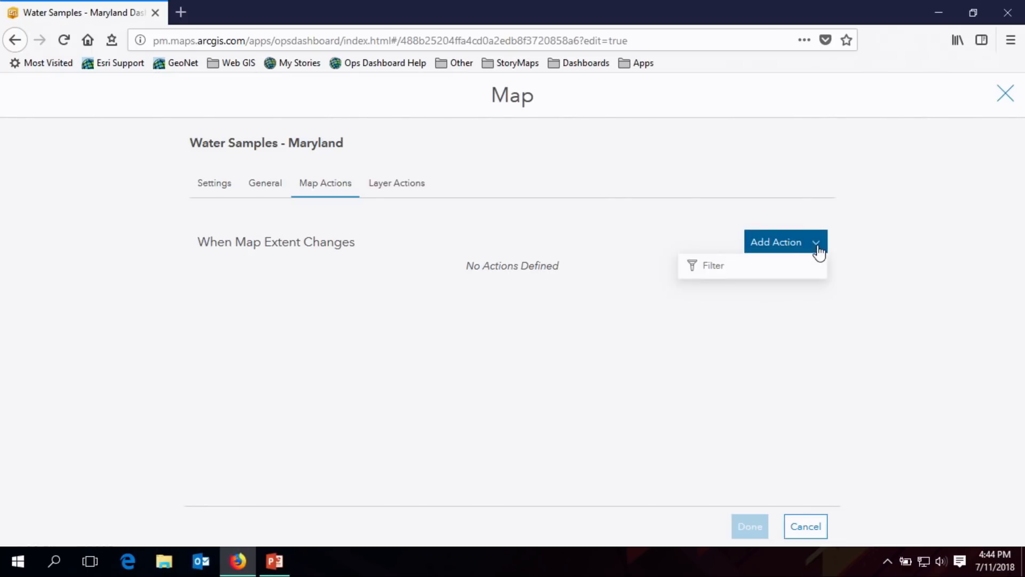
pyautogui.click(734, 279)
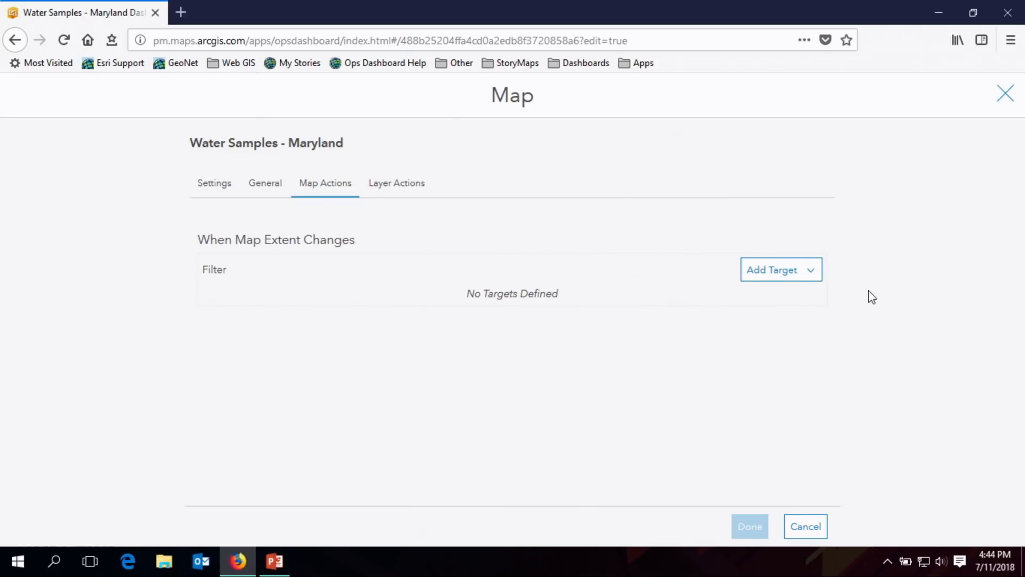
# - Add the indicator, pie chart and serial chart as targets of the map extent filter and apply the map settings
pyautogui.click(807, 282)
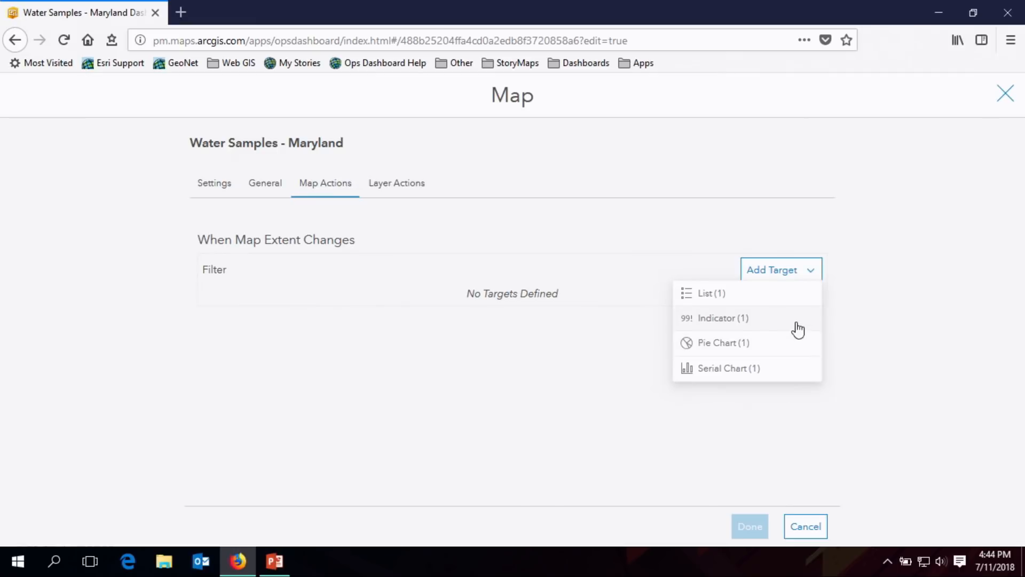
pyautogui.click(797, 323)
pyautogui.click(812, 275)
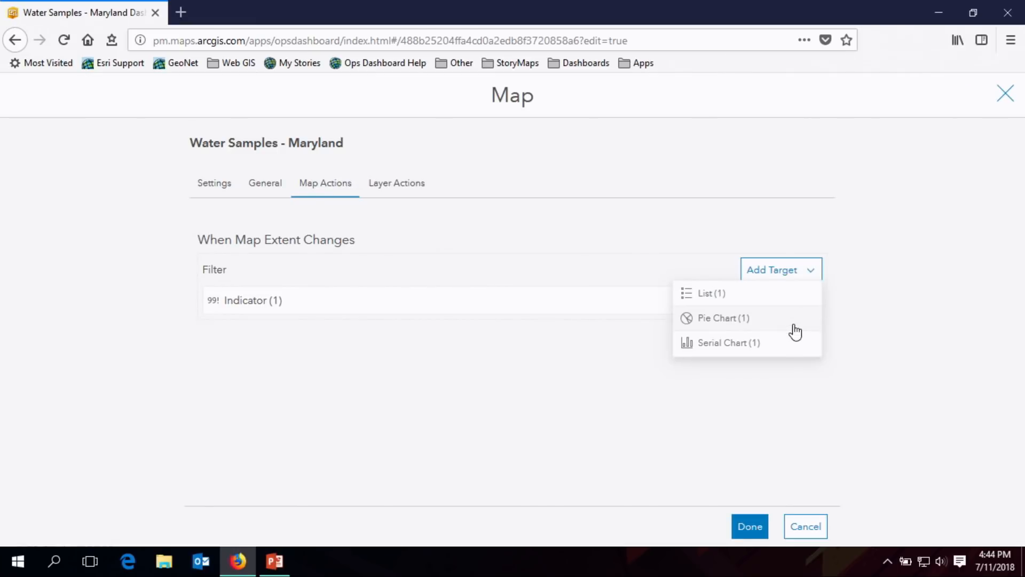
pyautogui.click(794, 325)
pyautogui.click(809, 272)
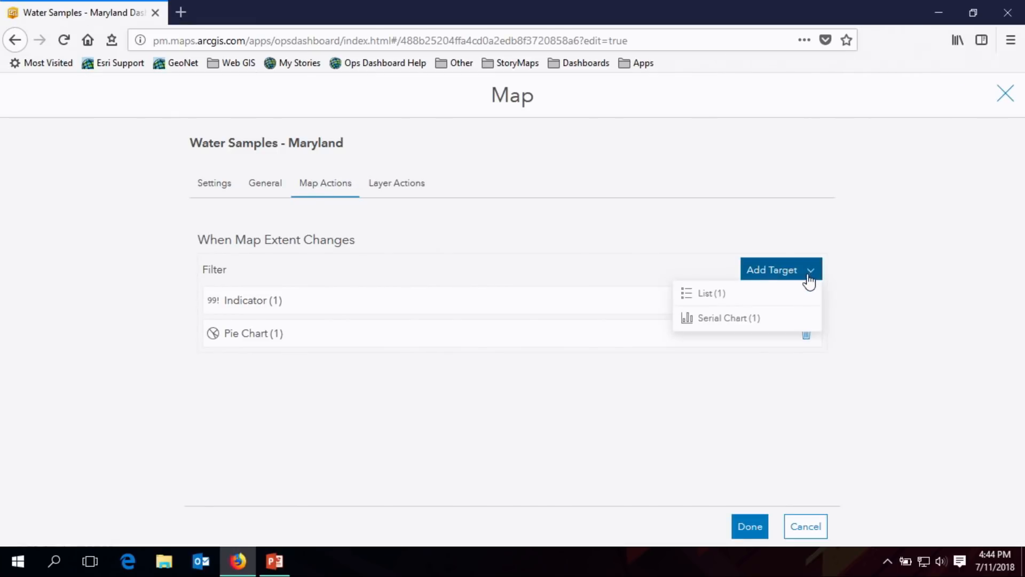
pyautogui.click(763, 321)
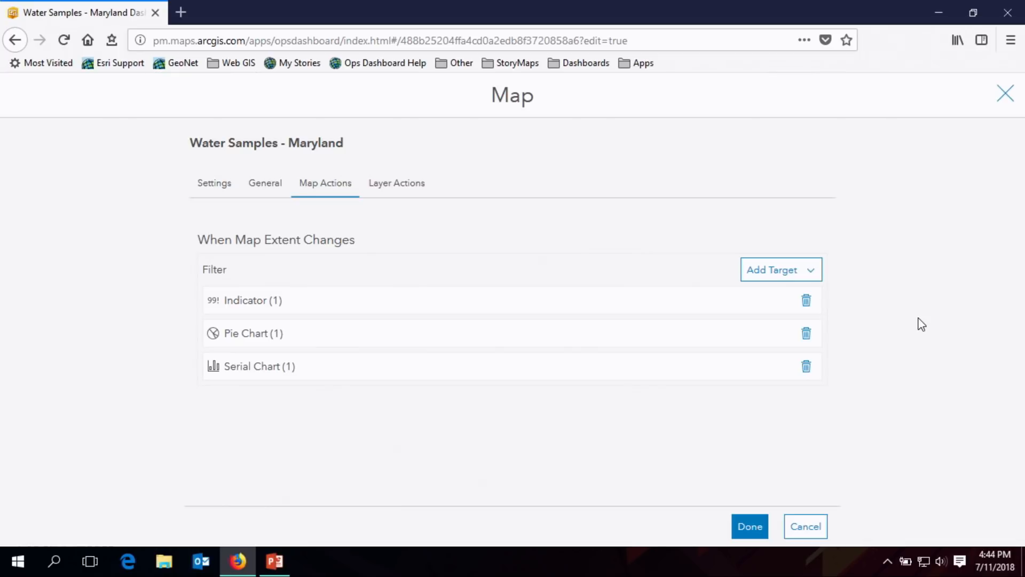
pyautogui.click(742, 528)
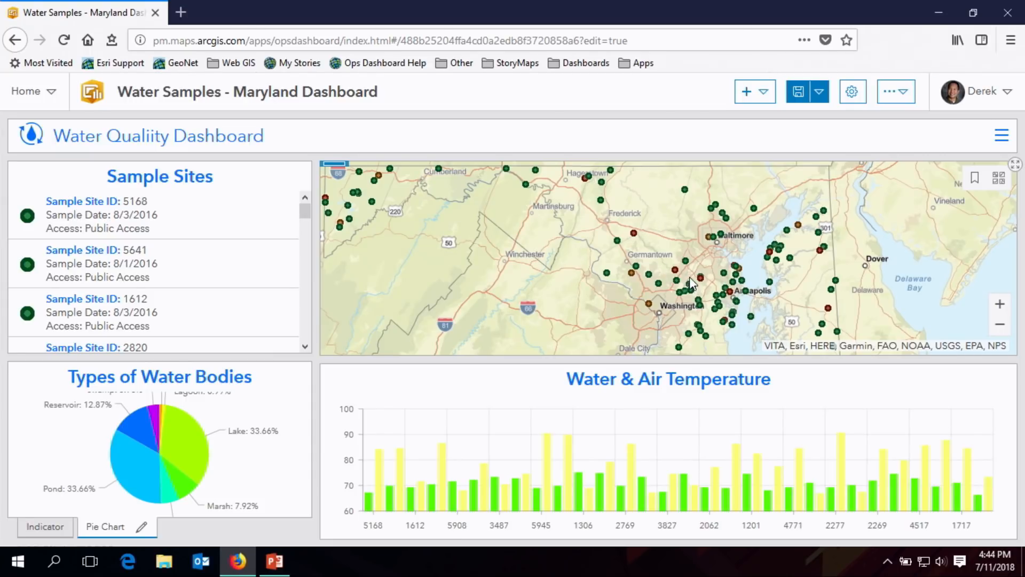
# - Zoom and pan the map to check how the pie chart, indicator and serial chart respond to extent changes
pyautogui.scroll(1, 690, 277)
pyautogui.scroll(1, 651, 262)
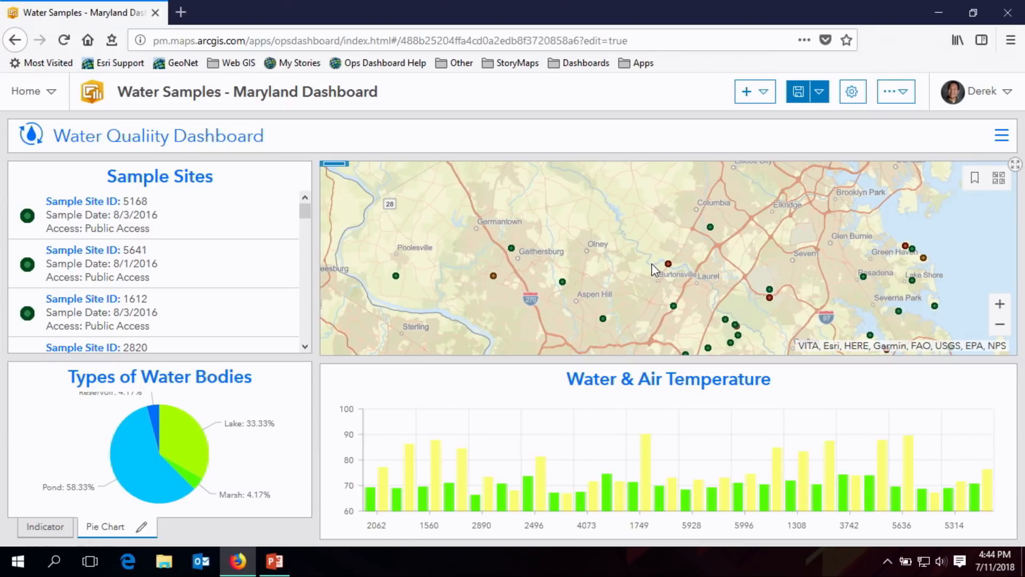
pyautogui.click(44, 526)
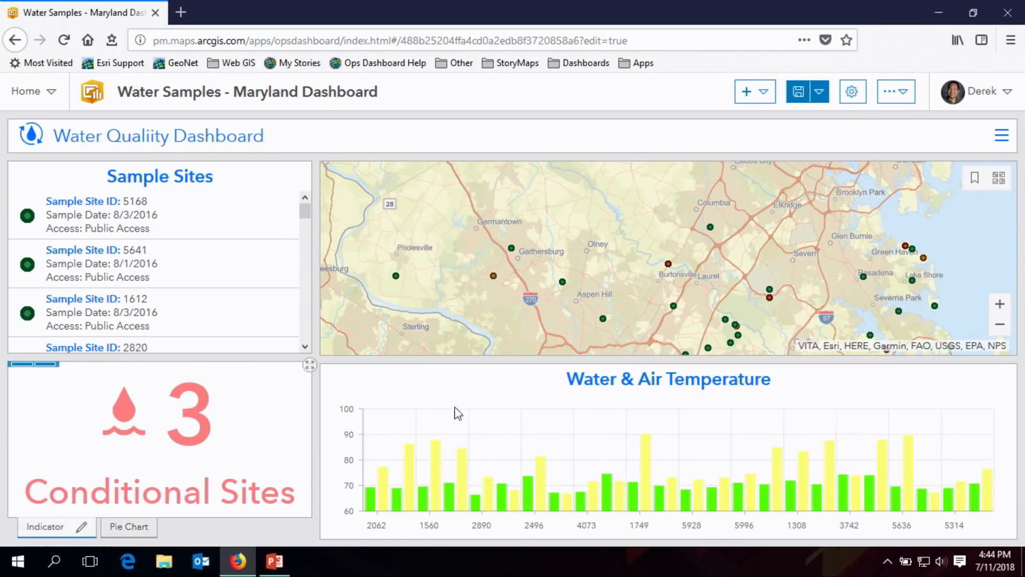
pyautogui.scroll(-2, 678, 268)
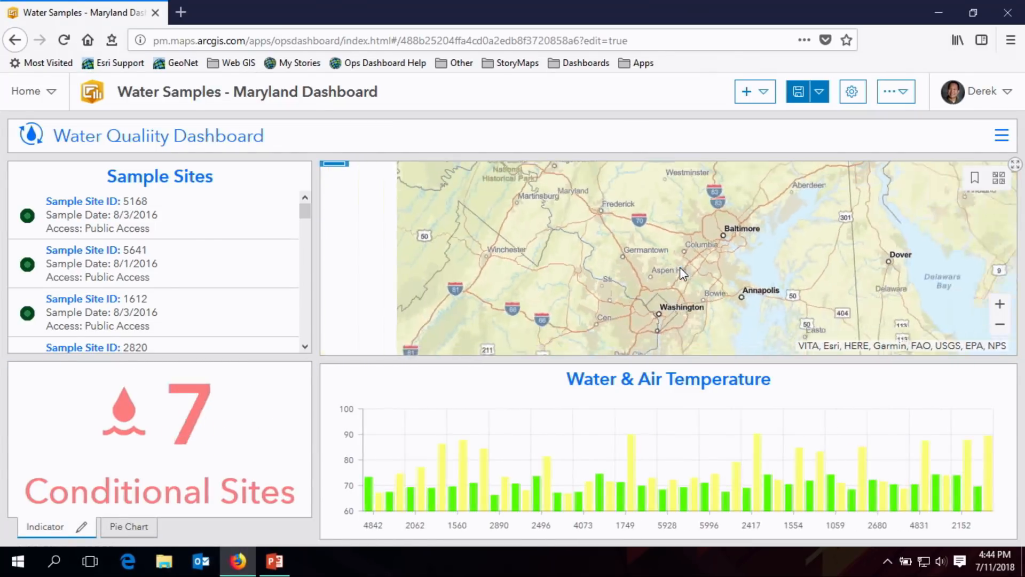
pyautogui.moveTo(695, 274); pyautogui.dragTo(609, 274)
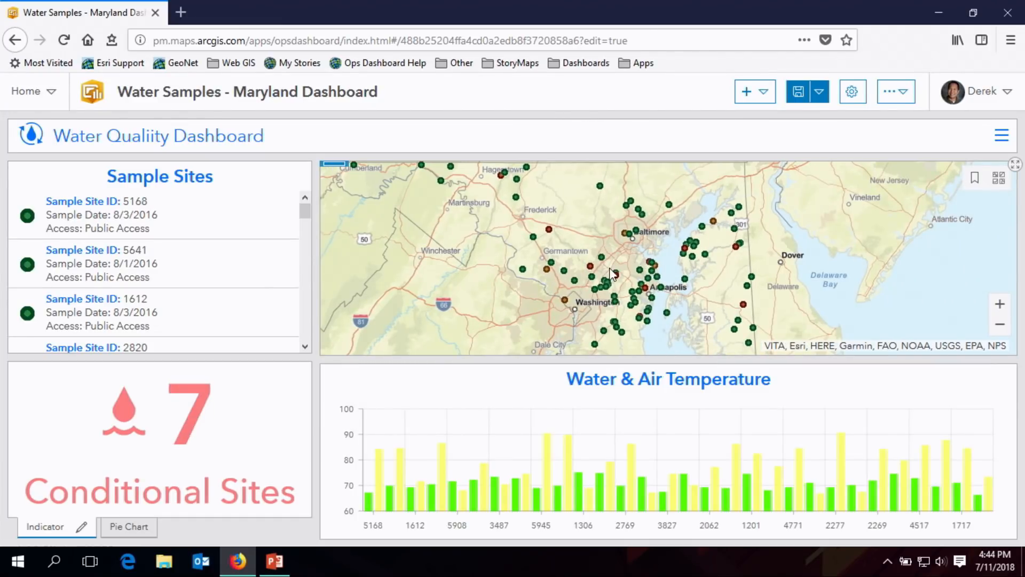
pyautogui.click(130, 526)
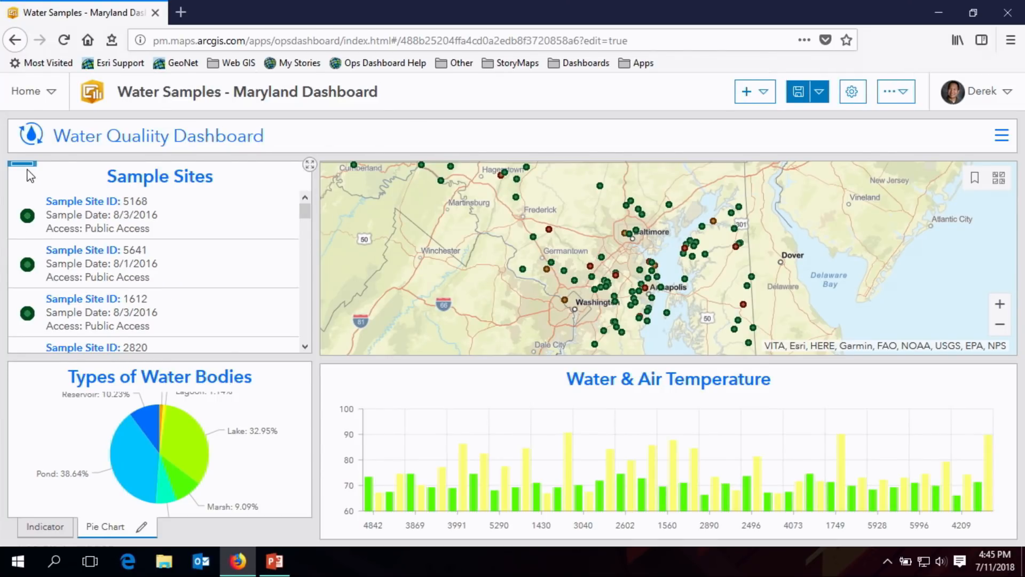
# - Give the Sample Sites list a Zoom action on selection change that targets the map, and apply it
pyautogui.moveTo(23, 165)
pyautogui.click(22, 191)
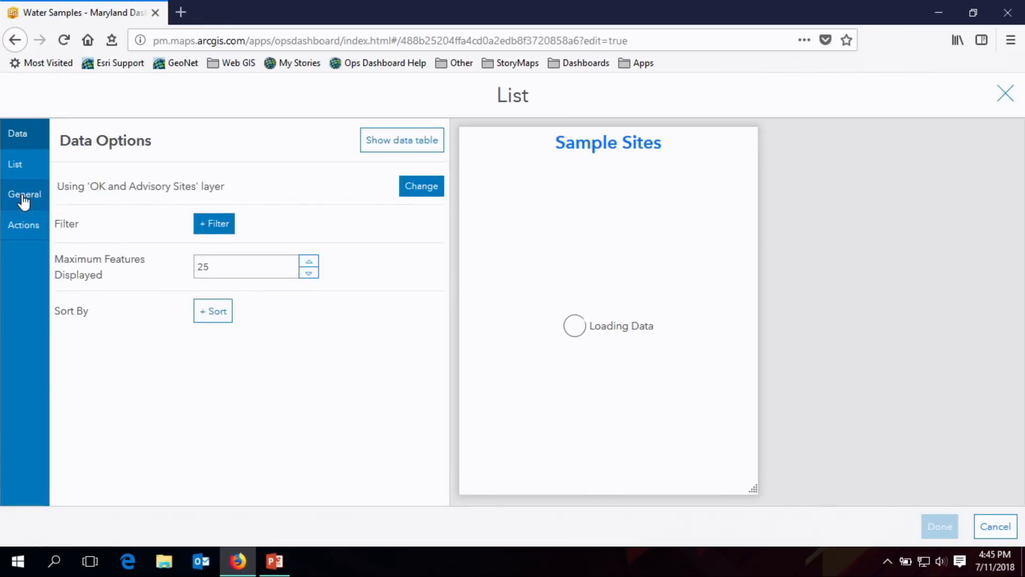
pyautogui.click(35, 228)
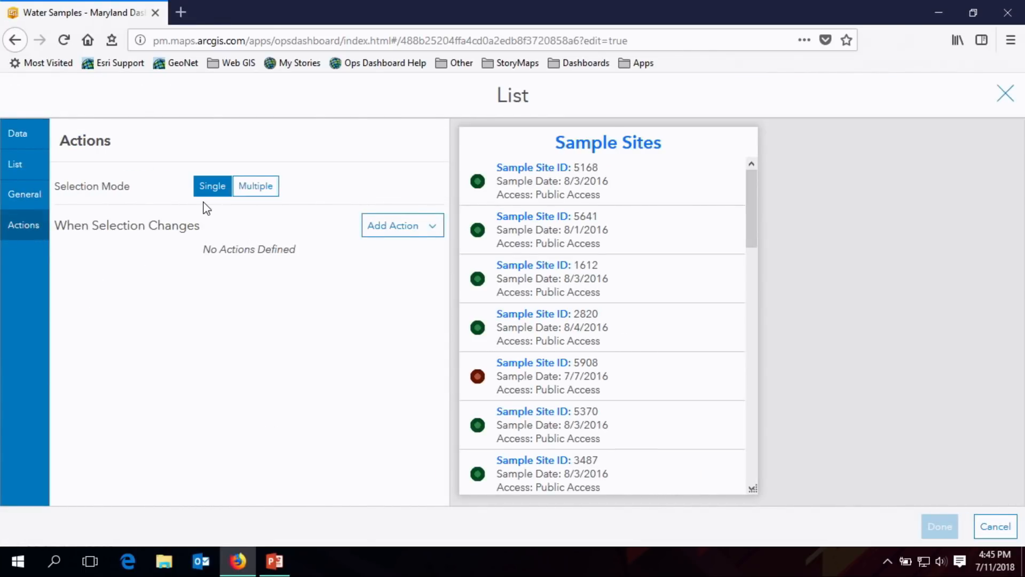
pyautogui.click(430, 229)
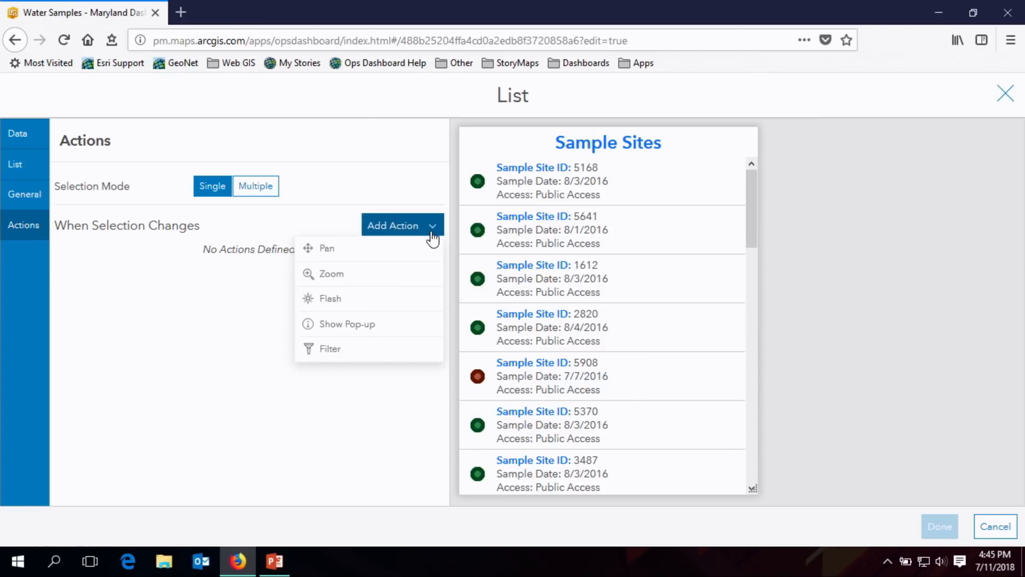
pyautogui.click(412, 275)
pyautogui.click(426, 265)
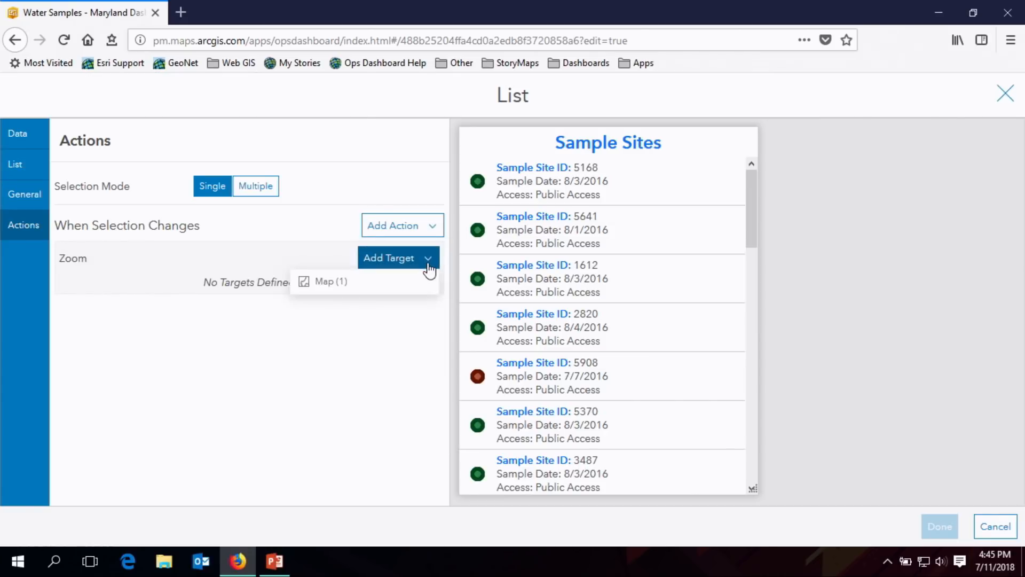
pyautogui.click(398, 283)
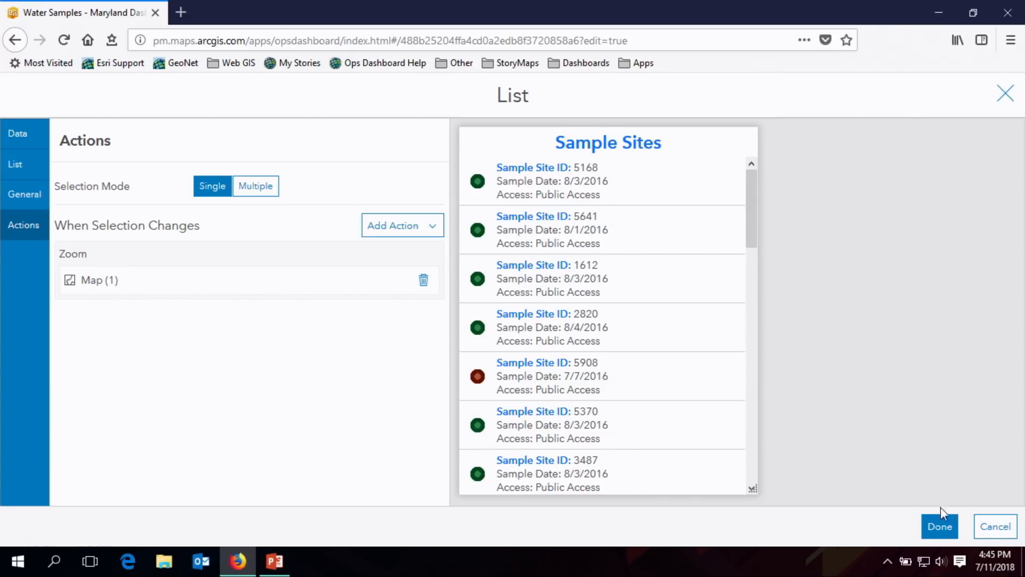
pyautogui.click(940, 527)
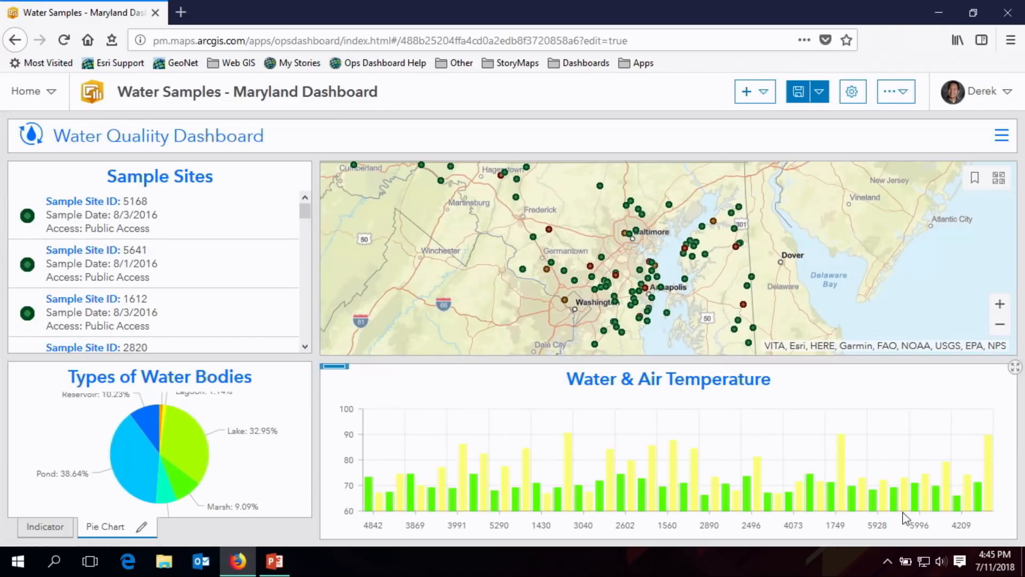
# - Test the list's zoom action by selecting sample site 5641, and return the map to a view of all Maryland sites
pyautogui.click(216, 273)
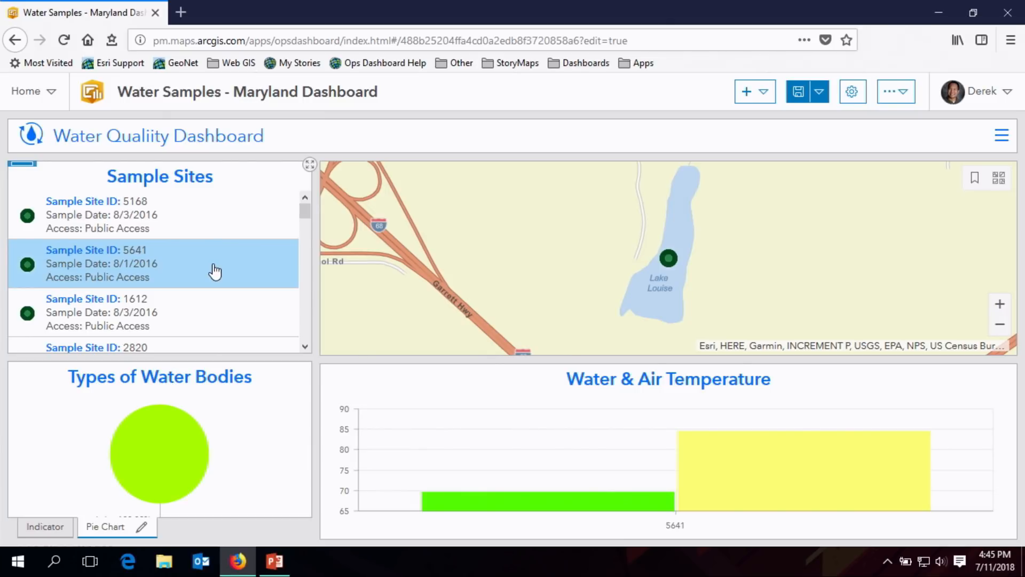
pyautogui.scroll(-2, 553, 291)
pyautogui.scroll(-4, 744, 276)
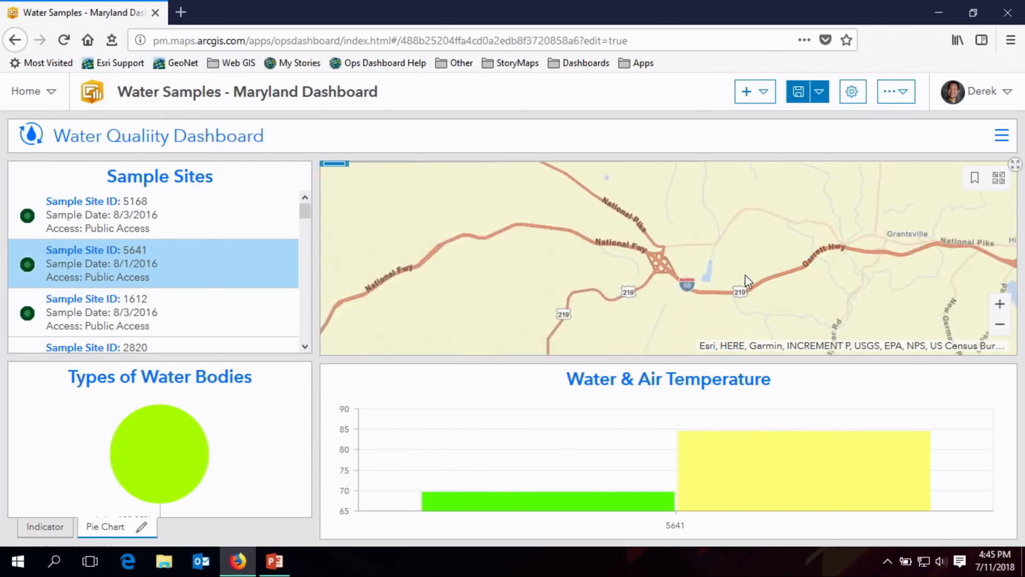
pyautogui.scroll(-3, 745, 274)
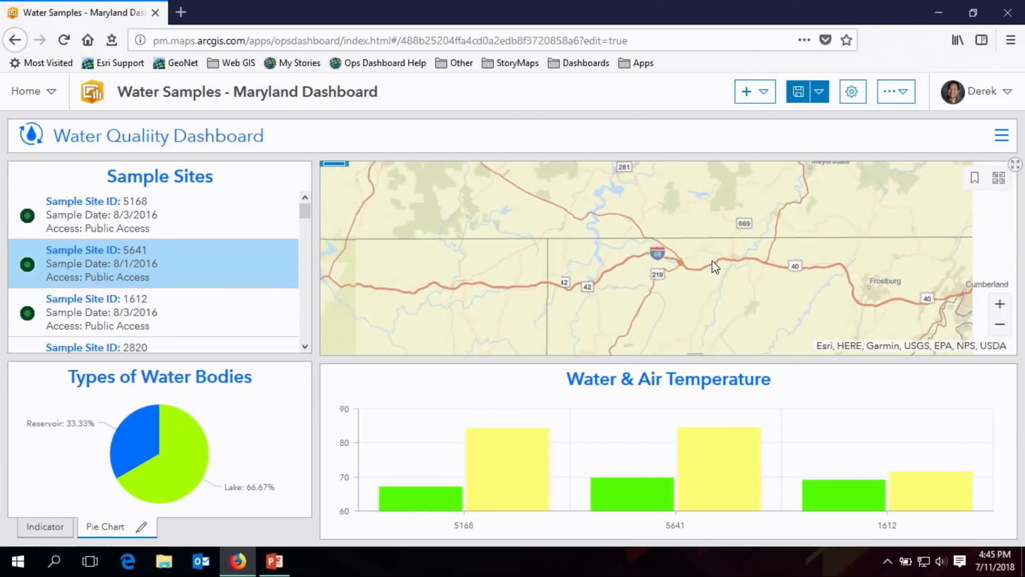
pyautogui.scroll(-2, 715, 266)
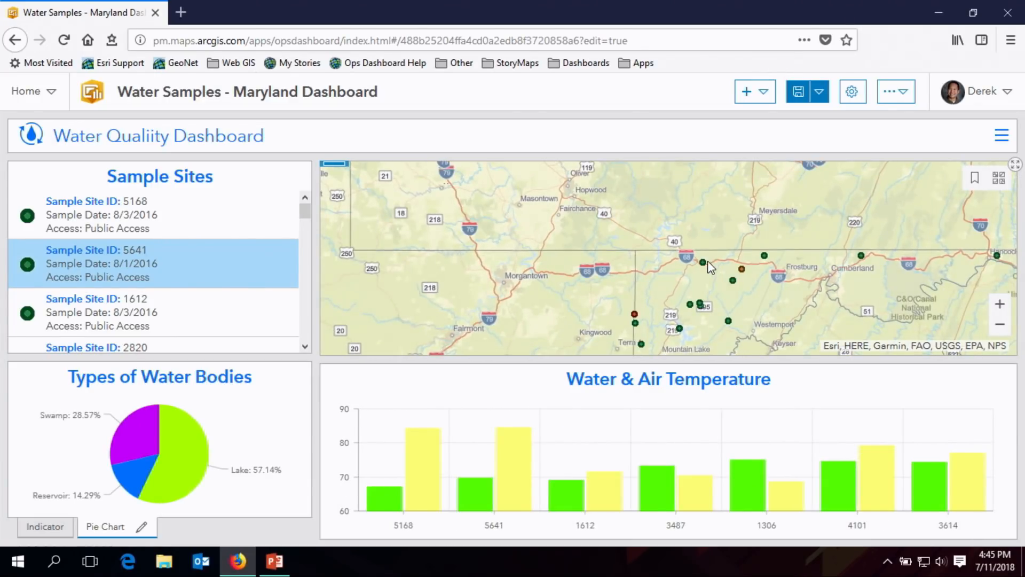
pyautogui.scroll(-2, 711, 266)
pyautogui.moveTo(706, 271); pyautogui.dragTo(570, 206)
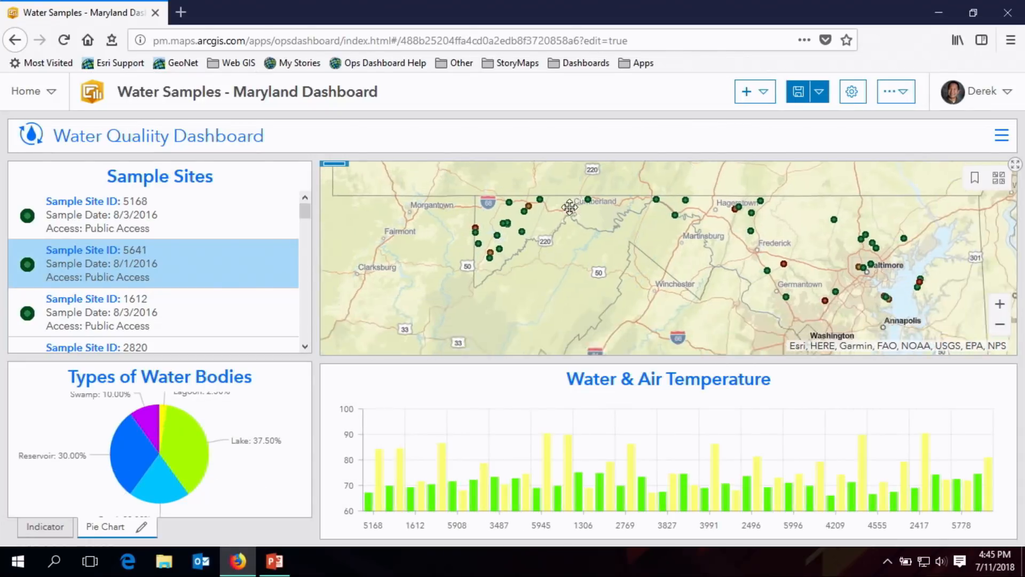
pyautogui.moveTo(674, 283); pyautogui.dragTo(609, 289)
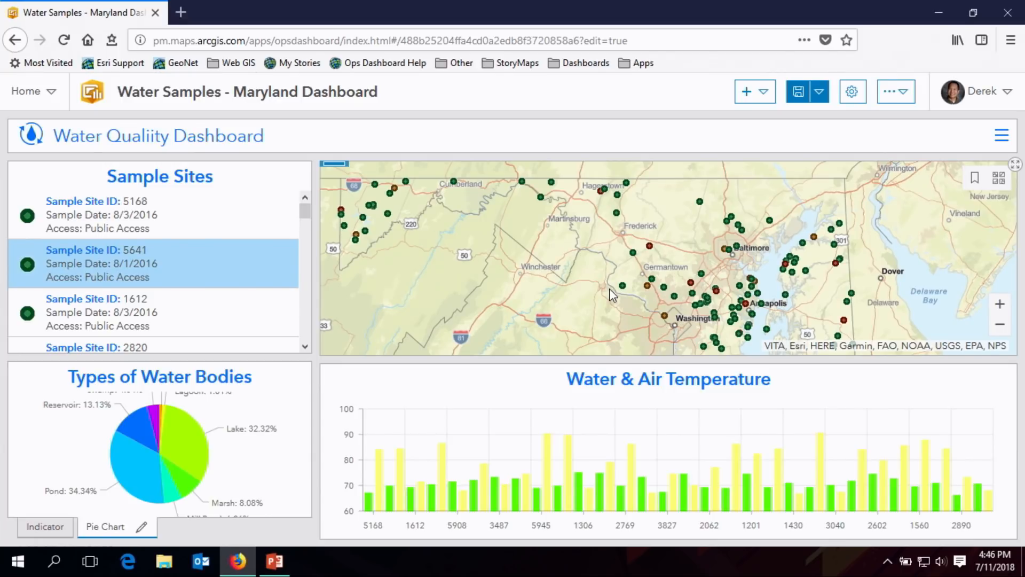
# - Switch the dashboard theme to Dark
pyautogui.click(903, 100)
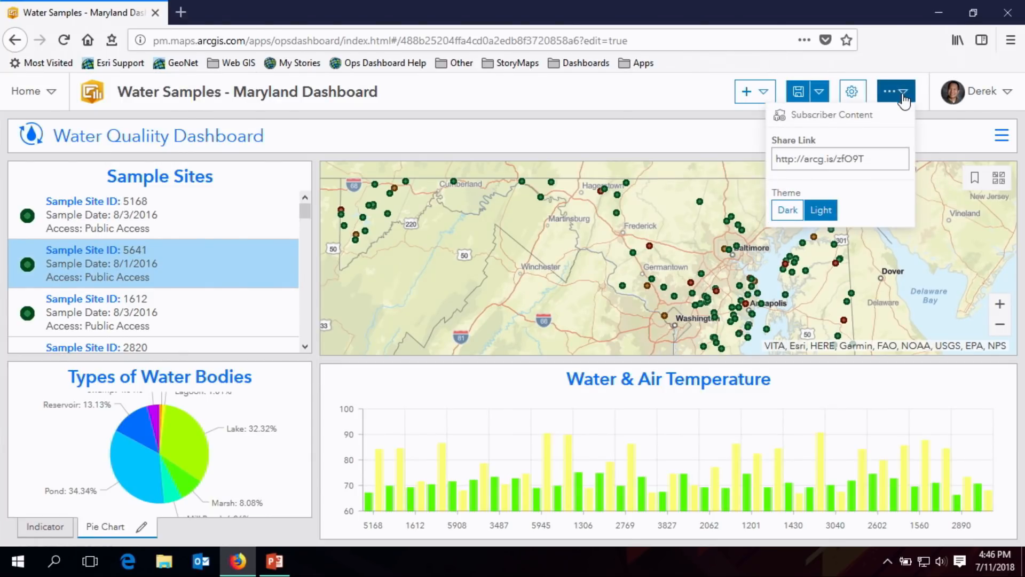
pyautogui.click(787, 209)
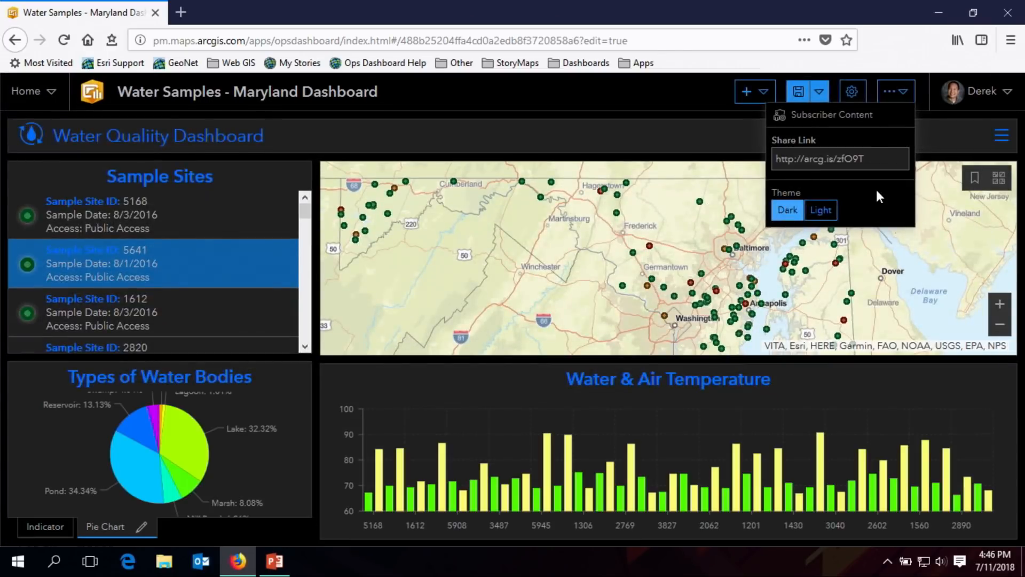
pyautogui.click(935, 141)
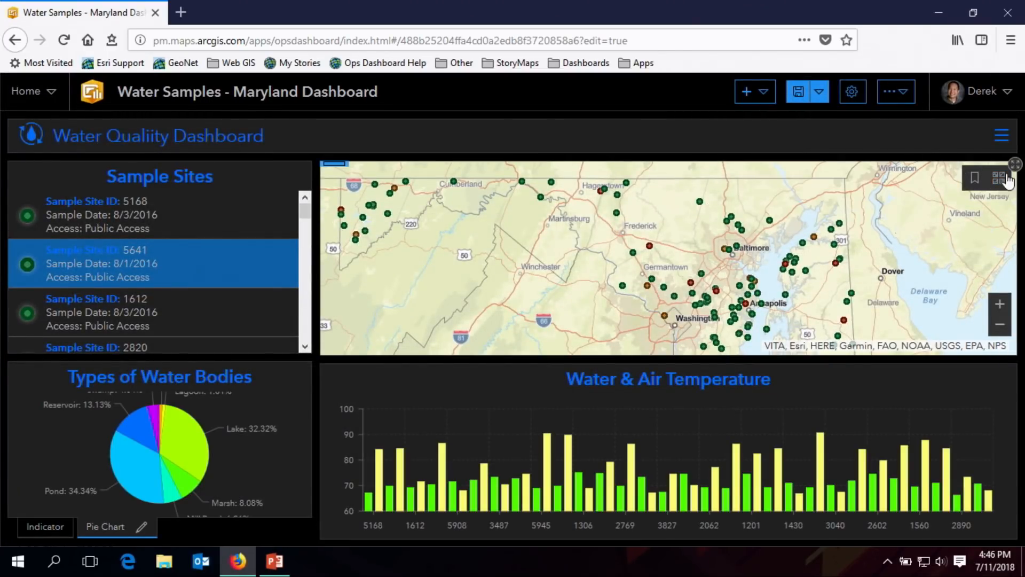
# - Change the map's basemap to Dark Gray
pyautogui.click(1000, 178)
pyautogui.scroll(-1, 1005, 247)
pyautogui.scroll(-5, 1005, 247)
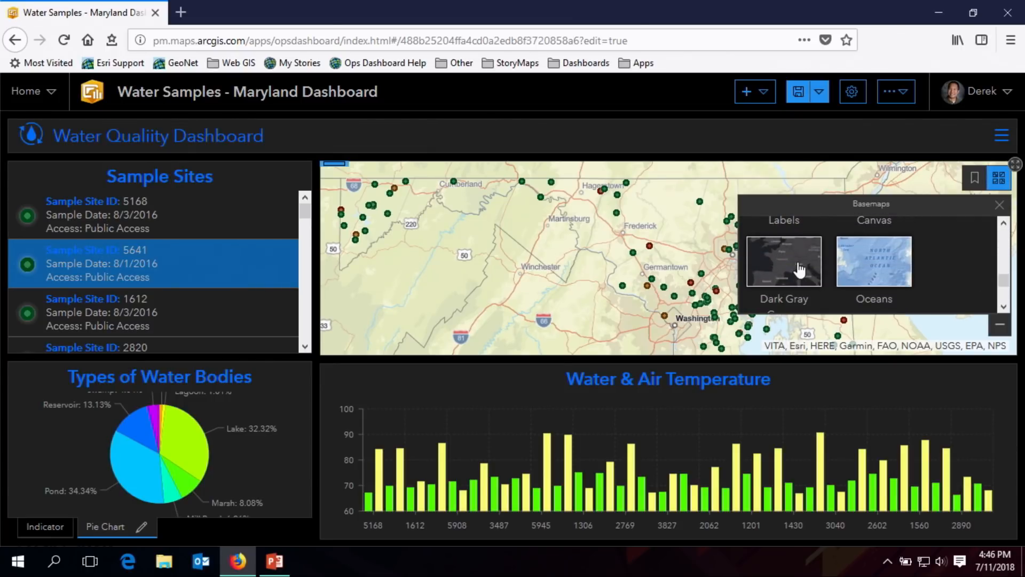
pyautogui.click(800, 270)
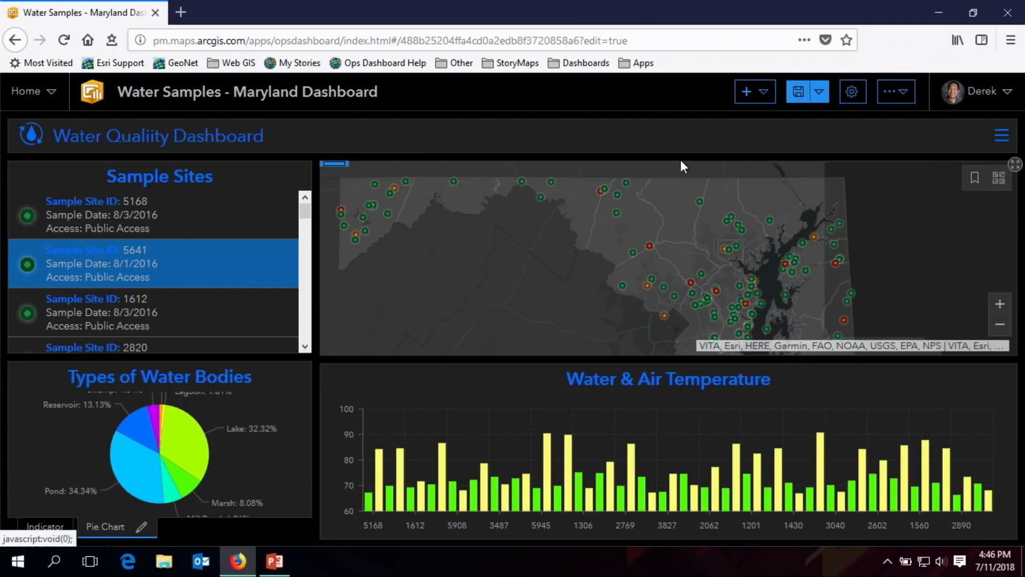
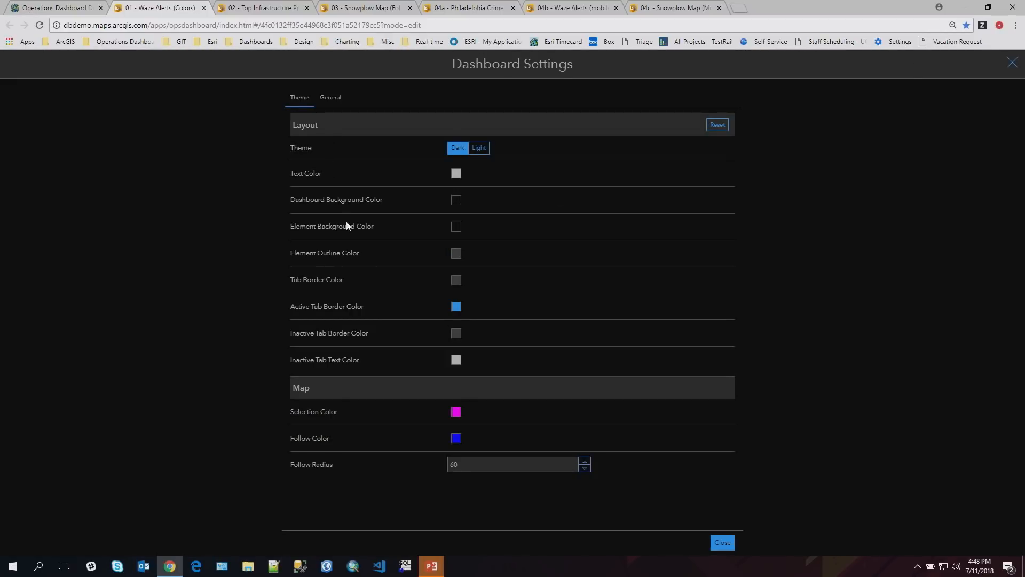
# - Set the Waze Alerts dashboard's text color and element outline color to white (#ffffff), and close the dashboard settings
pyautogui.click(456, 173)
pyautogui.click(455, 190)
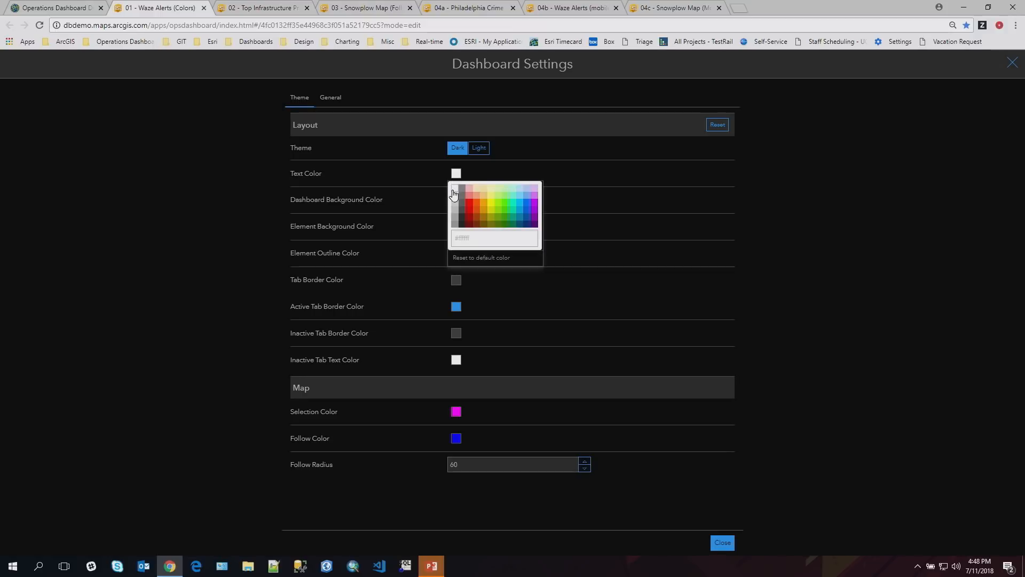
pyautogui.click(620, 244)
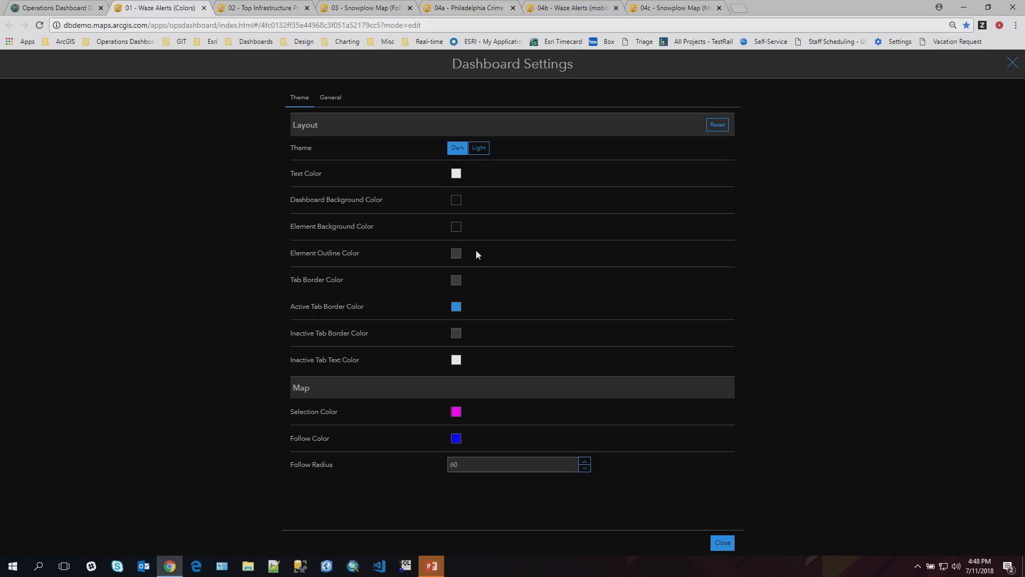
pyautogui.click(456, 253)
pyautogui.click(452, 271)
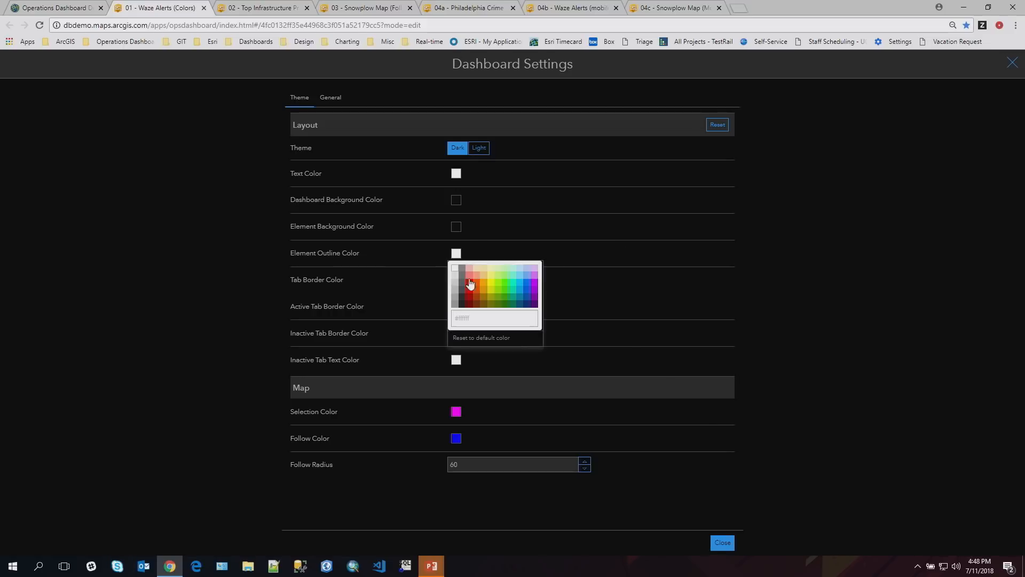
pyautogui.click(640, 320)
pyautogui.click(718, 545)
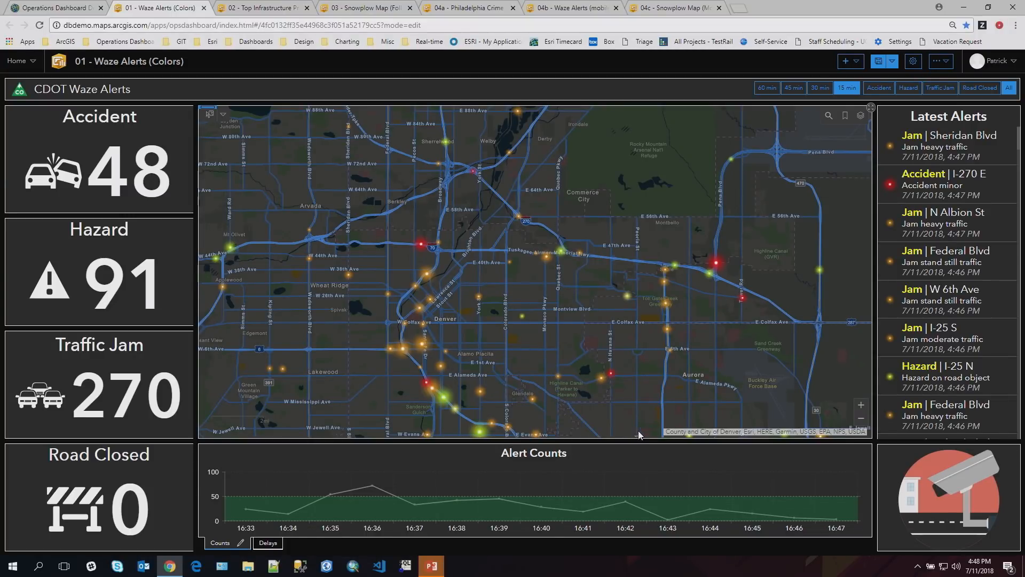
# - In the 02 - Top Infrastructure Projects dashboard, turn on the unit prefix for the Total Budget indicator's value, using an enlarged preview
pyautogui.click(247, 12)
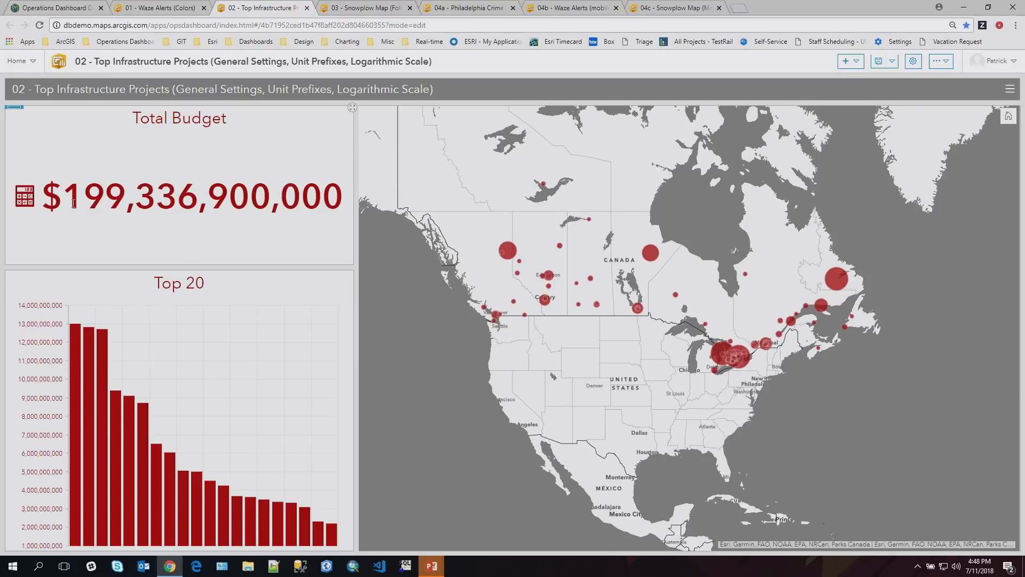
pyautogui.click(15, 126)
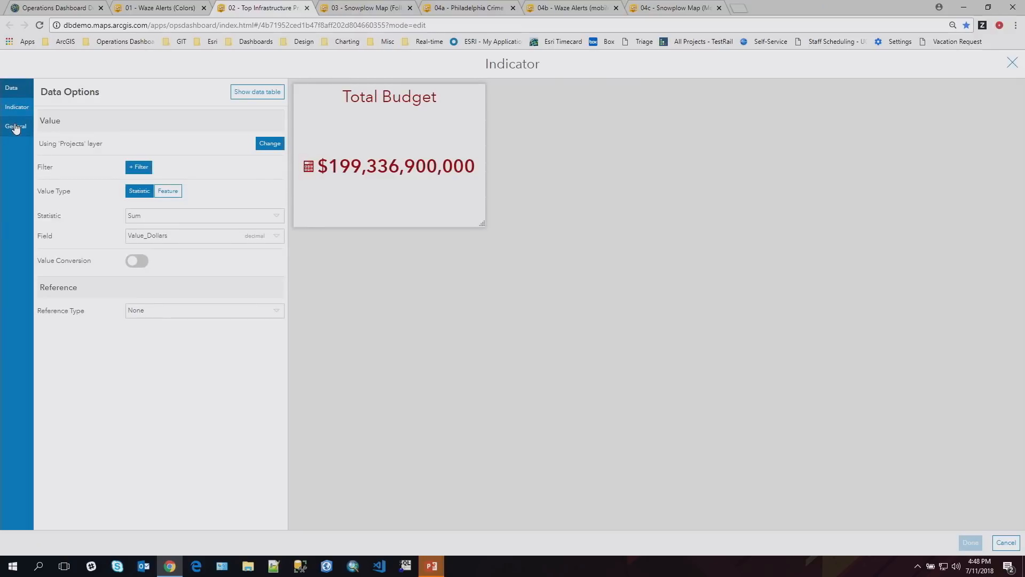
pyautogui.moveTo(483, 227); pyautogui.dragTo(824, 398)
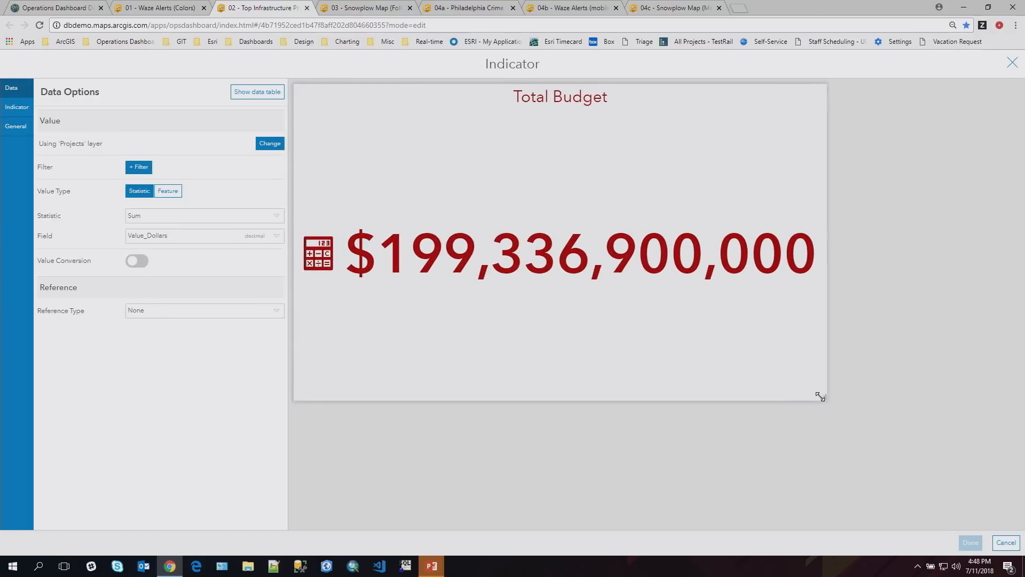
pyautogui.click(14, 114)
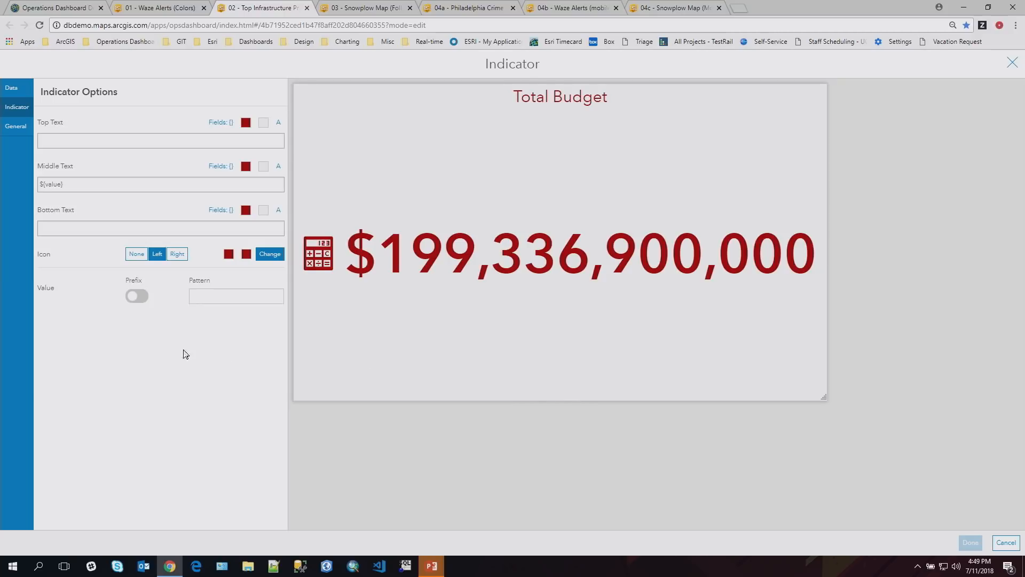
pyautogui.click(143, 299)
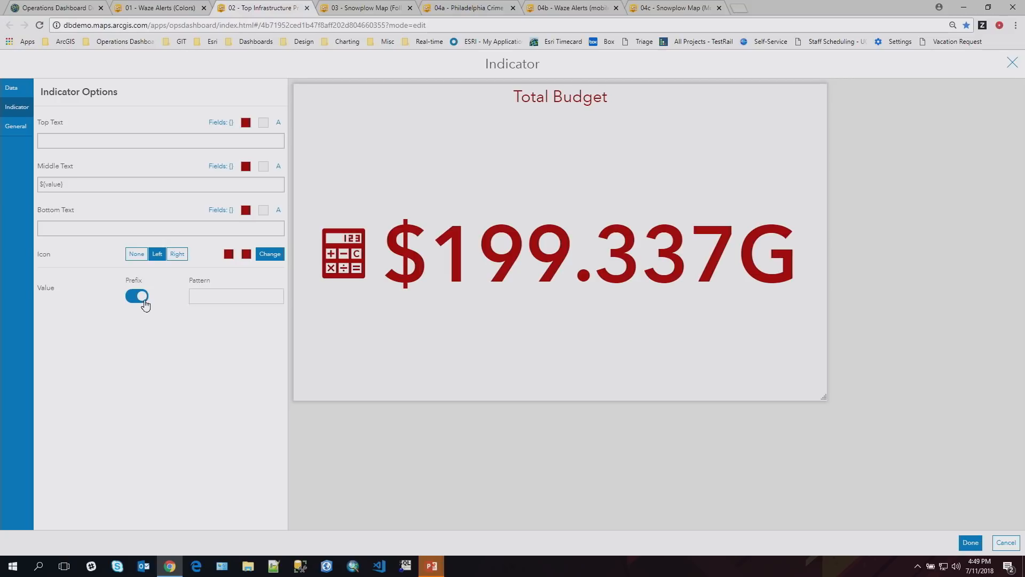
# - Set the Total Budget indicator's value pattern to #.# and apply the indicator changes
pyautogui.click(208, 299)
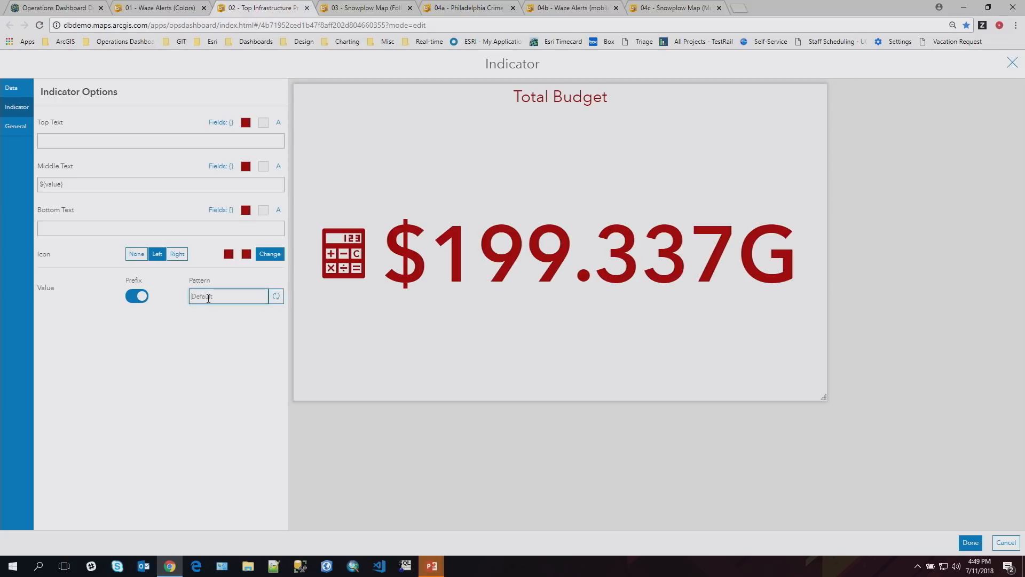
pyautogui.write('#,#')
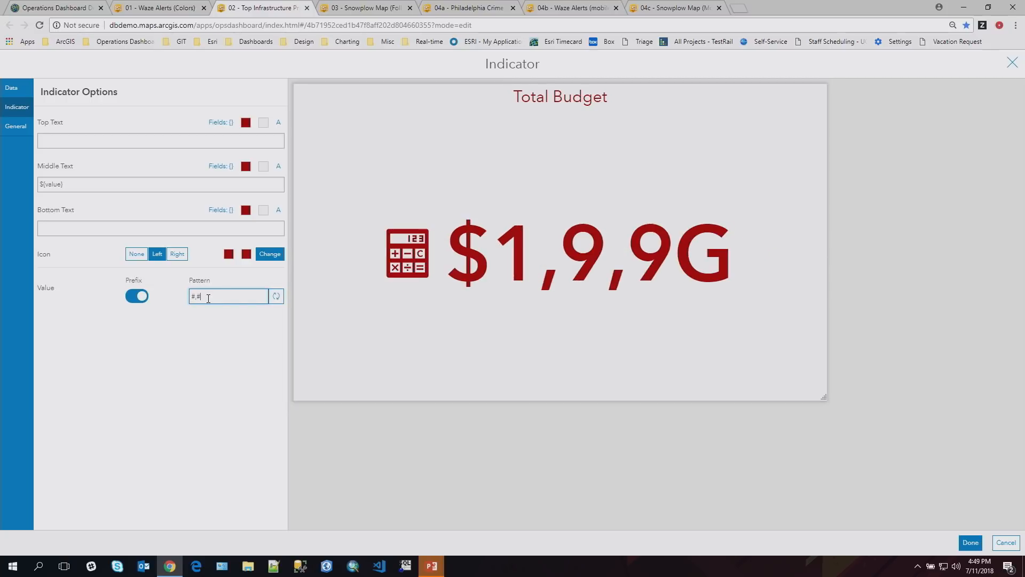
pyautogui.press('BackSpace')
pyautogui.press('BackSpace')
pyautogui.write('.#')
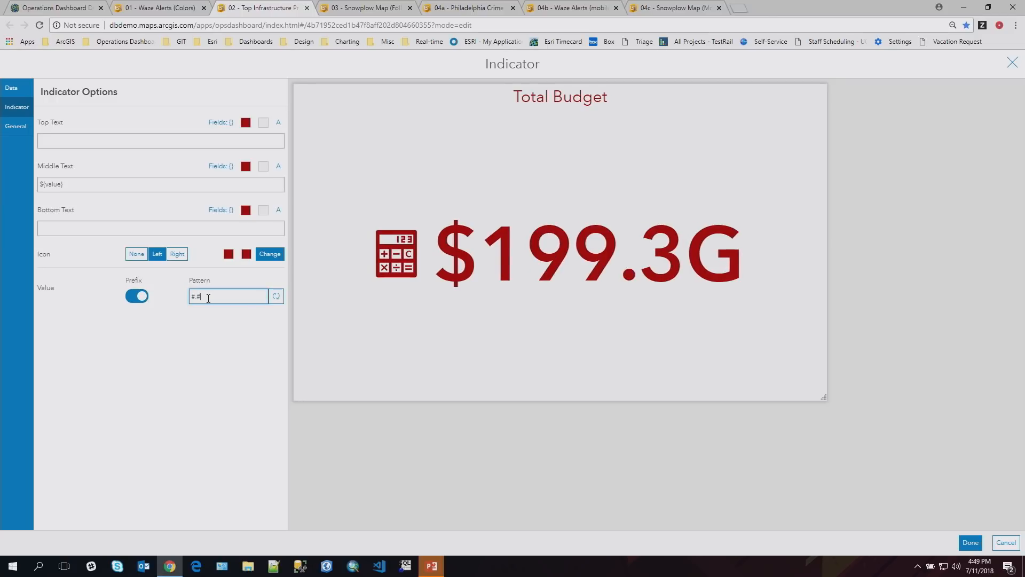
pyautogui.click(971, 542)
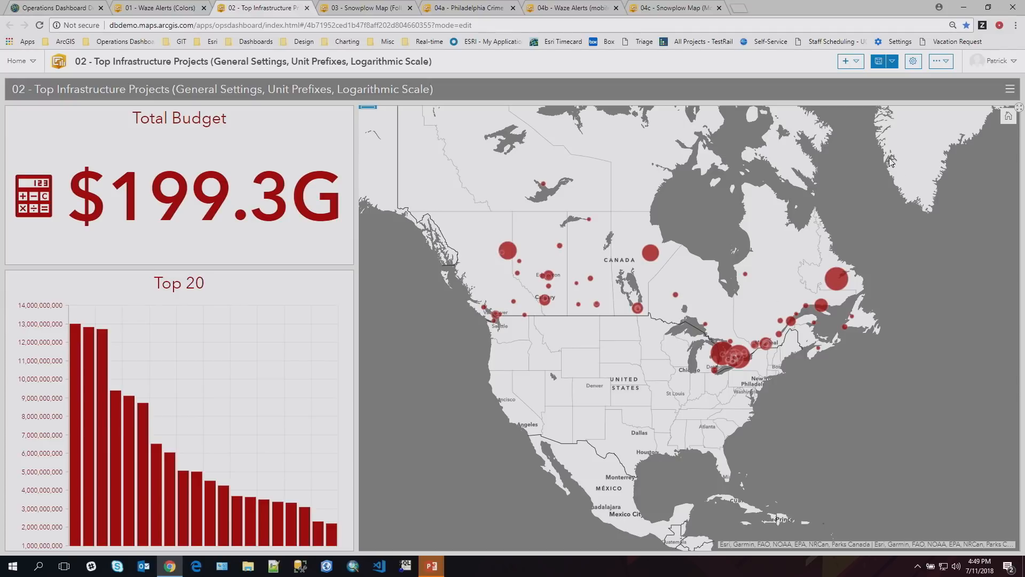
# - Change the giga number prefix symbol to B in the dashboard's general settings, and close the settings
pyautogui.click(914, 63)
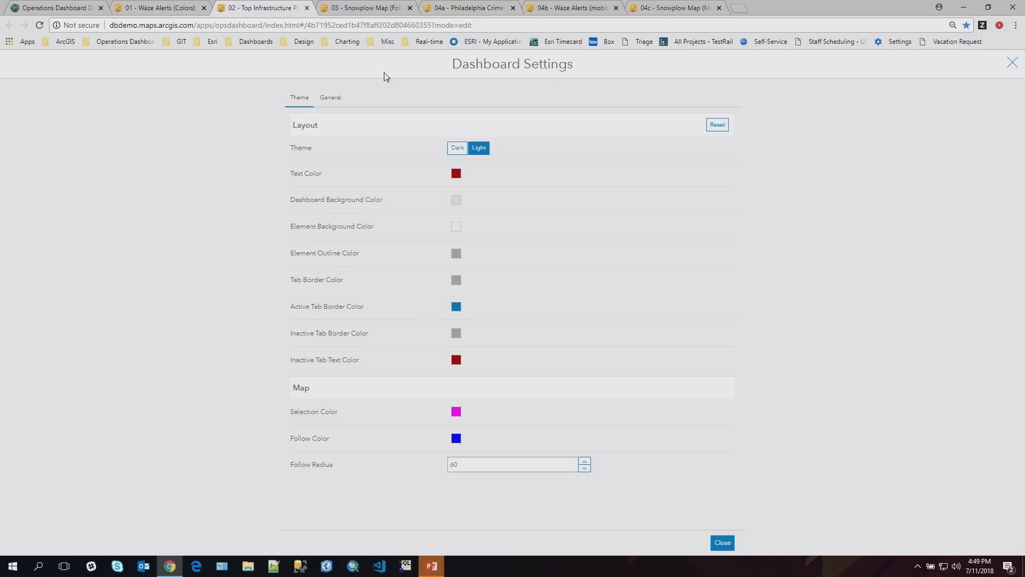
pyautogui.click(332, 101)
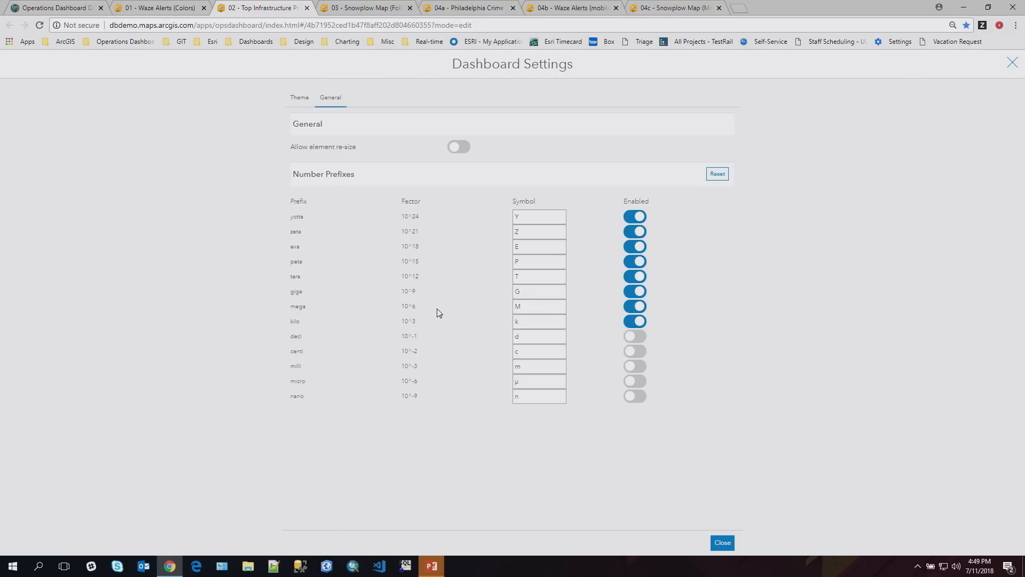
pyautogui.moveTo(525, 291); pyautogui.dragTo(505, 290)
pyautogui.write('B')
pyautogui.click(722, 544)
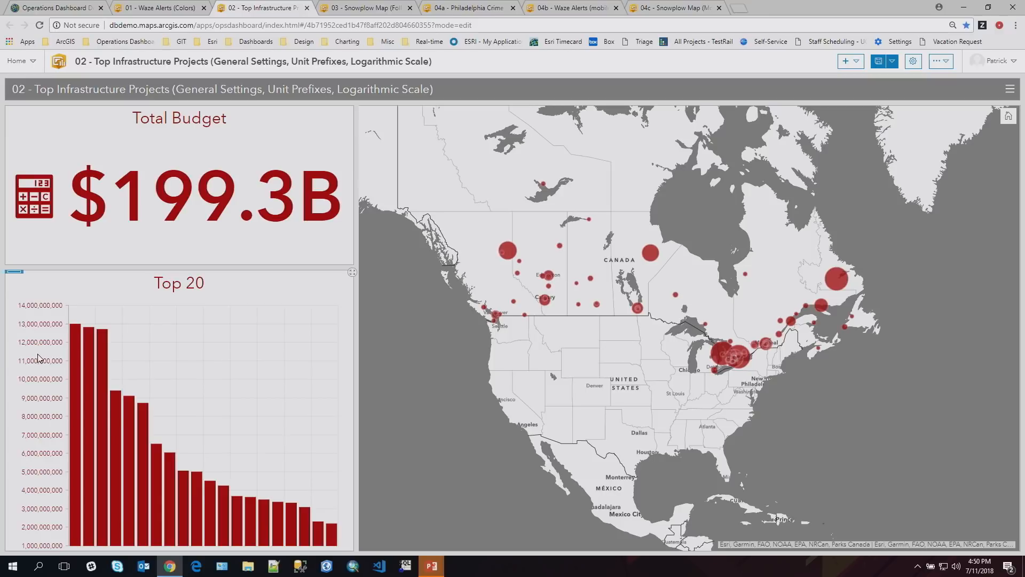
# - Turn on the unit prefix for the value axis labels of the Top 20 serial chart and apply it
pyautogui.moveTo(15, 277)
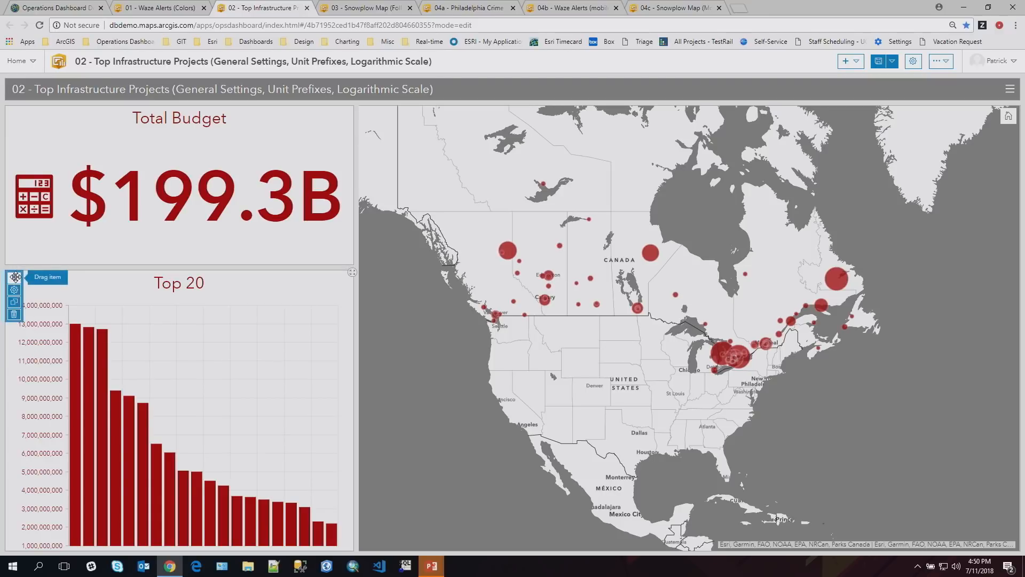
pyautogui.click(15, 291)
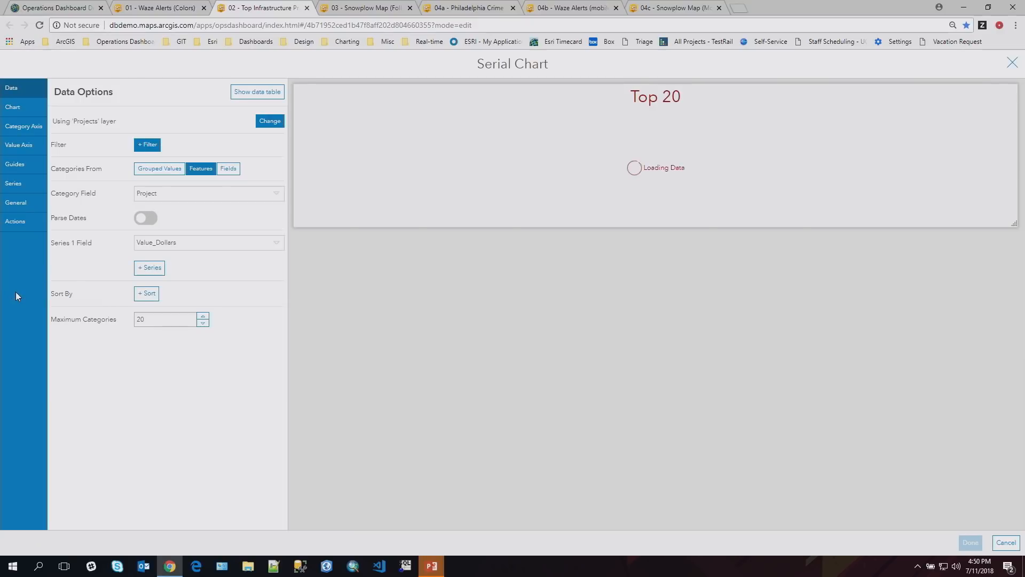
pyautogui.click(13, 151)
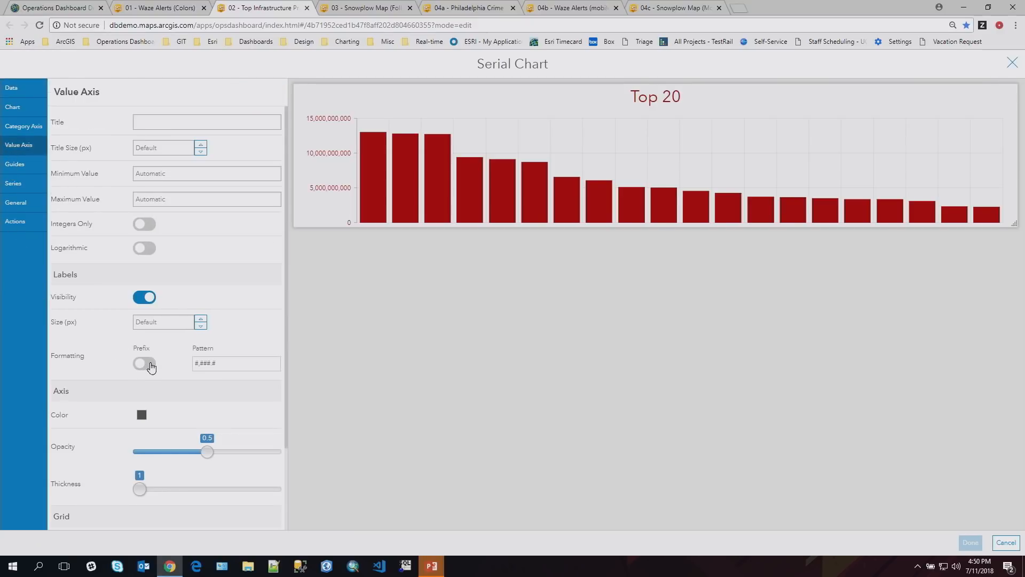
pyautogui.click(147, 364)
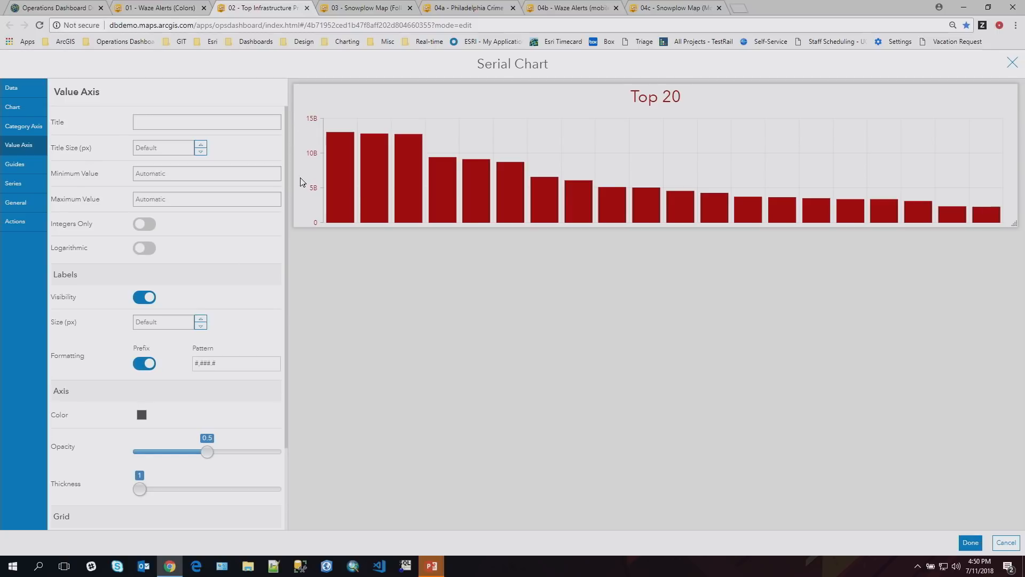
pyautogui.click(971, 544)
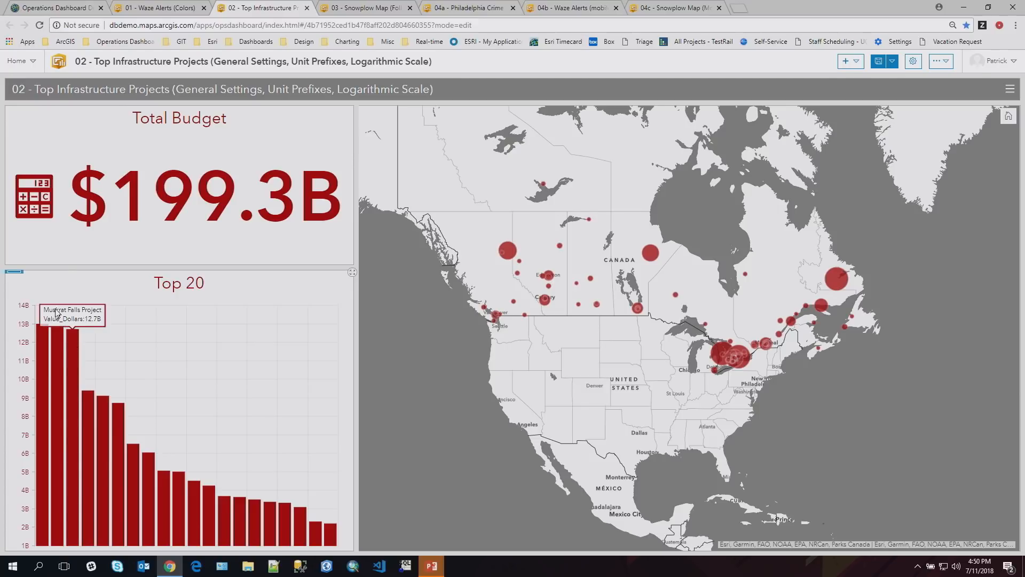
# - Make the Top 20 chart's value axis logarithmic and apply the change
pyautogui.click(14, 292)
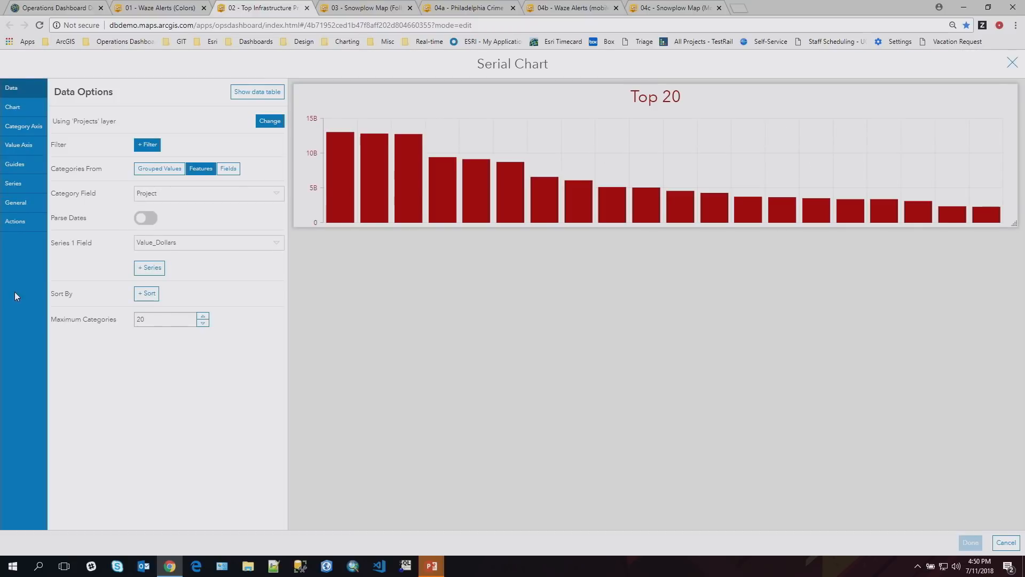
pyautogui.click(18, 144)
pyautogui.click(144, 248)
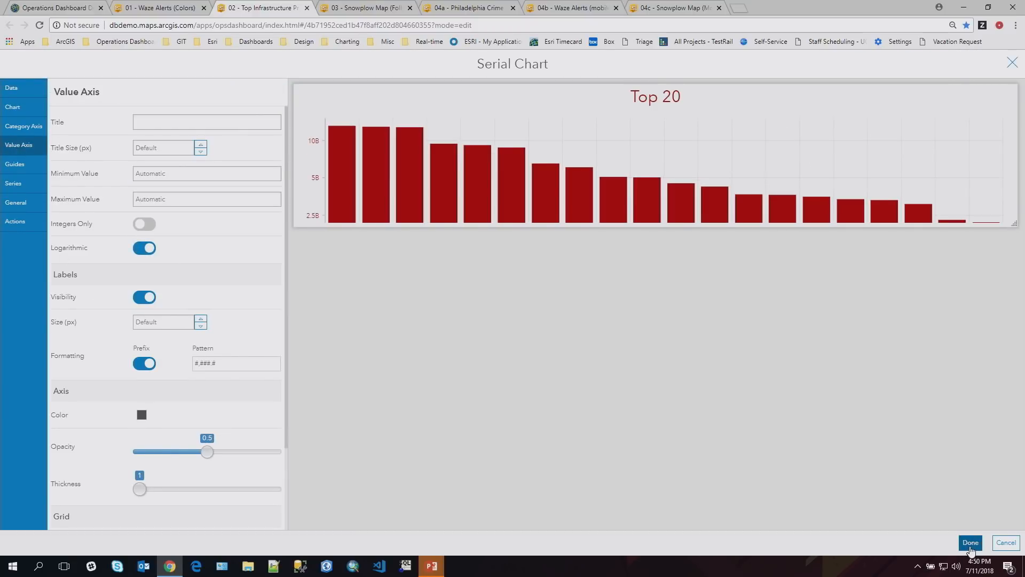
pyautogui.click(971, 542)
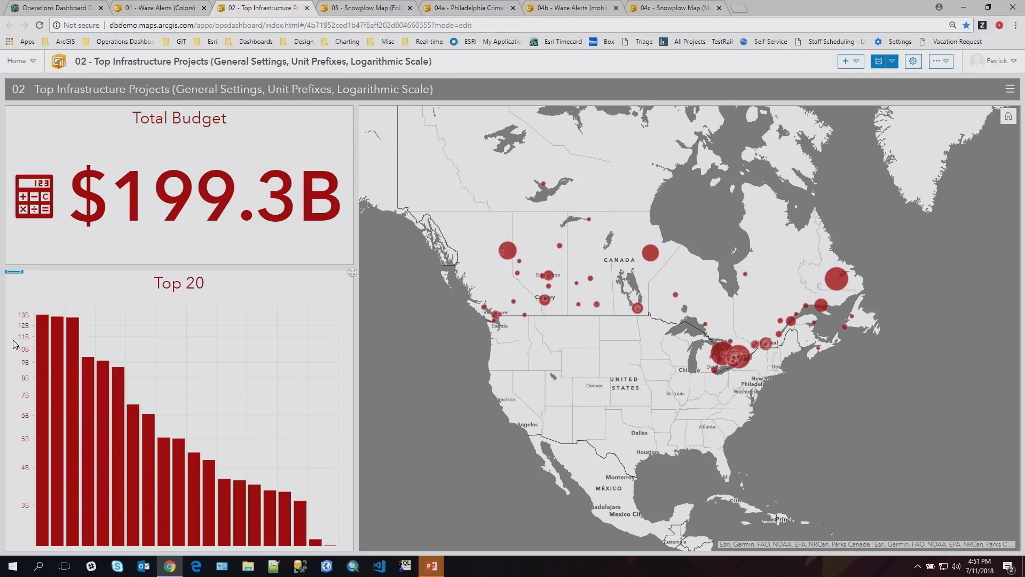
# - In the reloaded 03 - Snowplow Map dashboard, add a Show Pop-up action to the Plows list and test it with Truck2
pyautogui.click(349, 12)
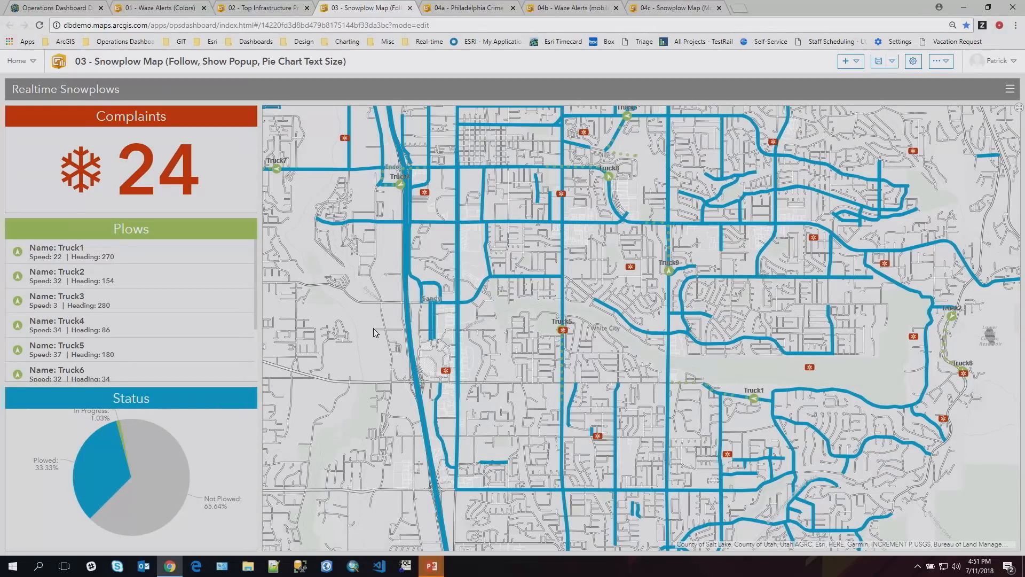
pyautogui.click(42, 28)
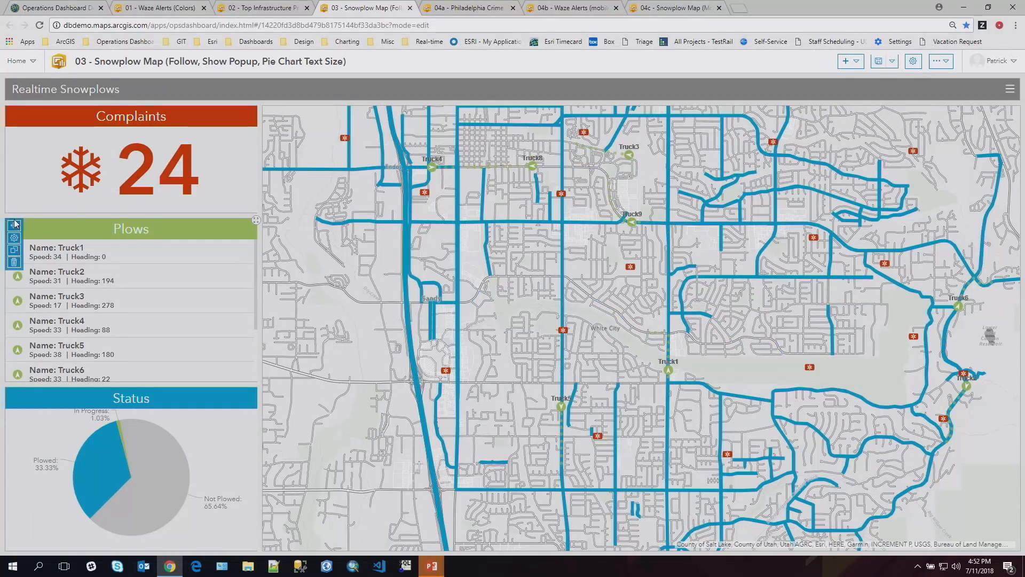
pyautogui.click(15, 238)
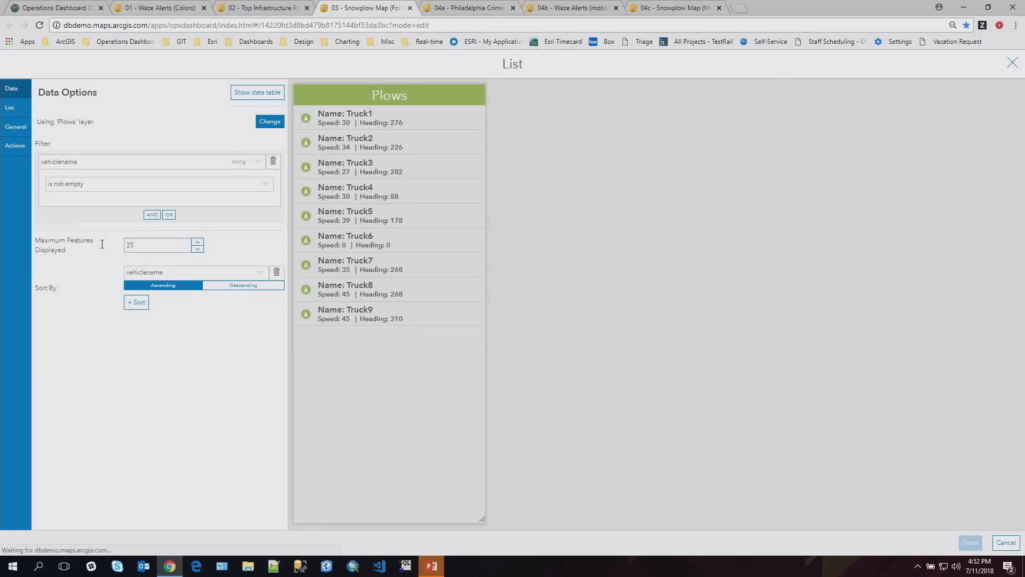
pyautogui.click(16, 148)
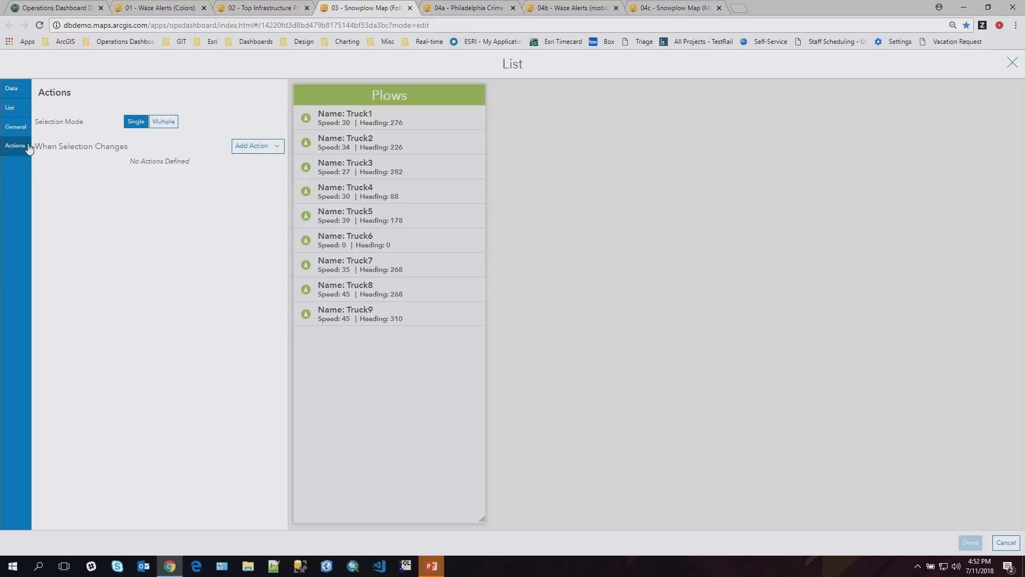
pyautogui.click(238, 146)
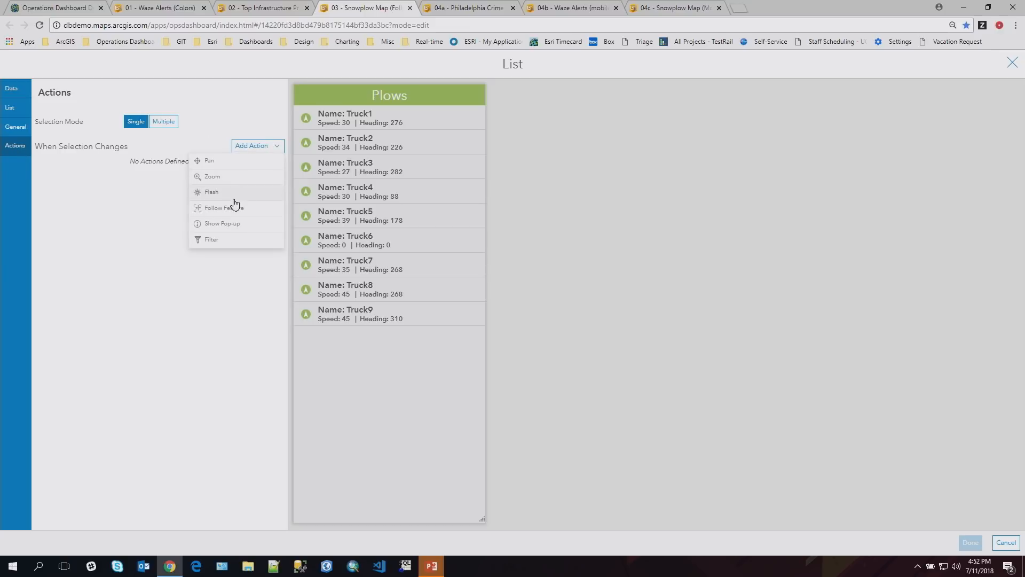
pyautogui.click(224, 224)
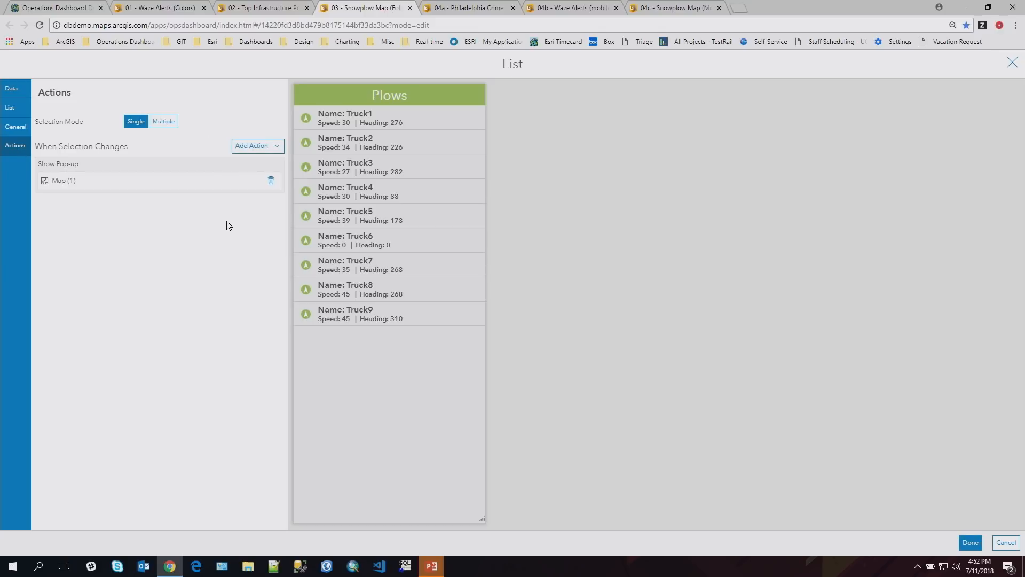
pyautogui.click(972, 544)
pyautogui.click(139, 279)
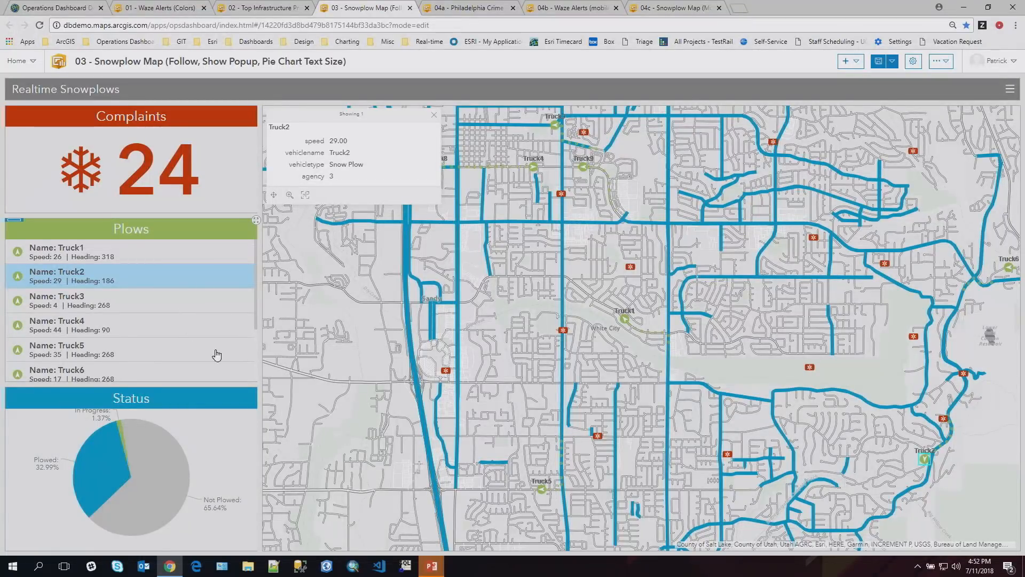
pyautogui.click(434, 115)
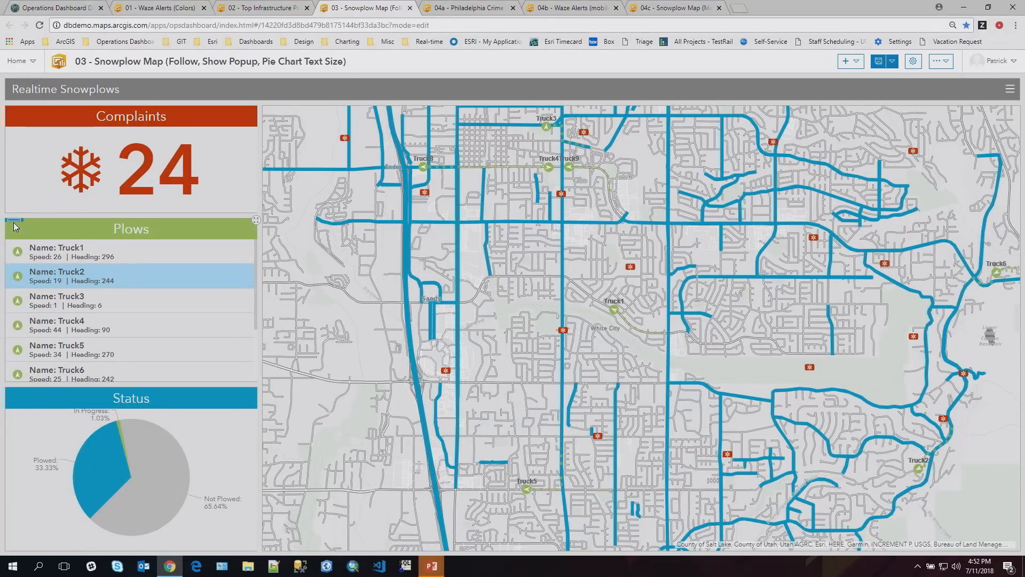
# - Replace the Plows list's Show Pop-up action with a Follow Feature action, apply it, and test it with Truck3
pyautogui.moveTo(16, 223)
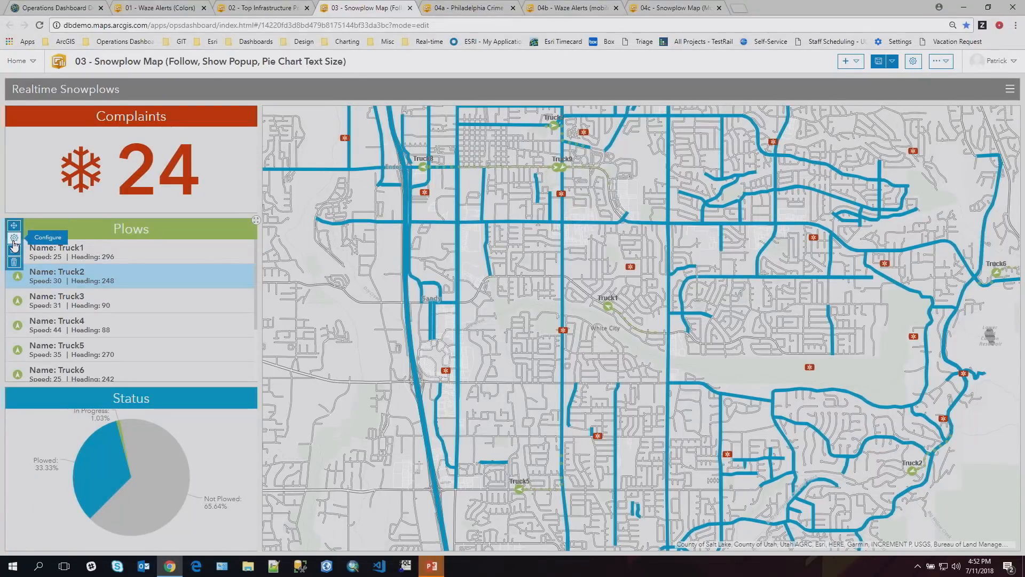
pyautogui.click(14, 240)
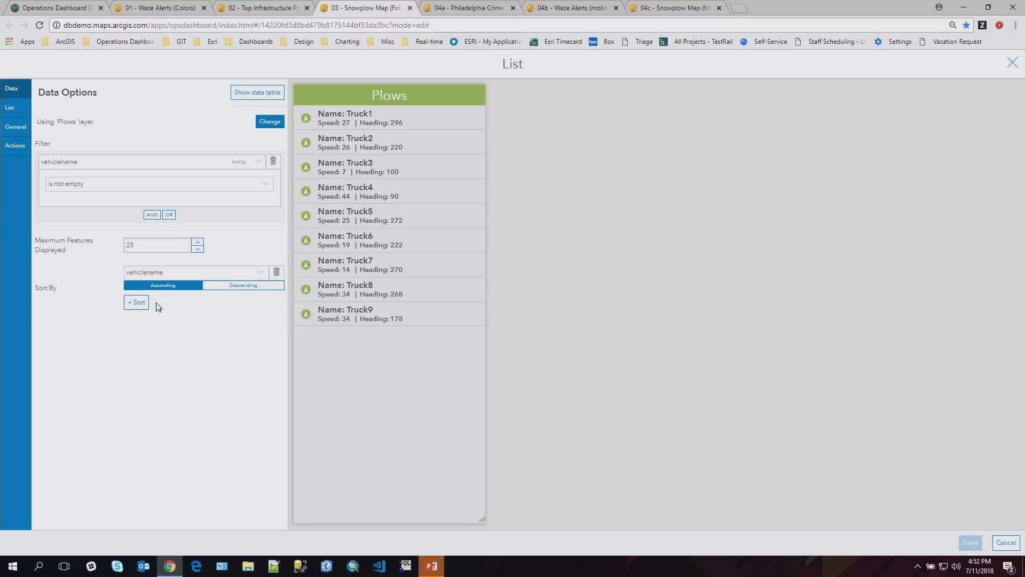
pyautogui.click(23, 149)
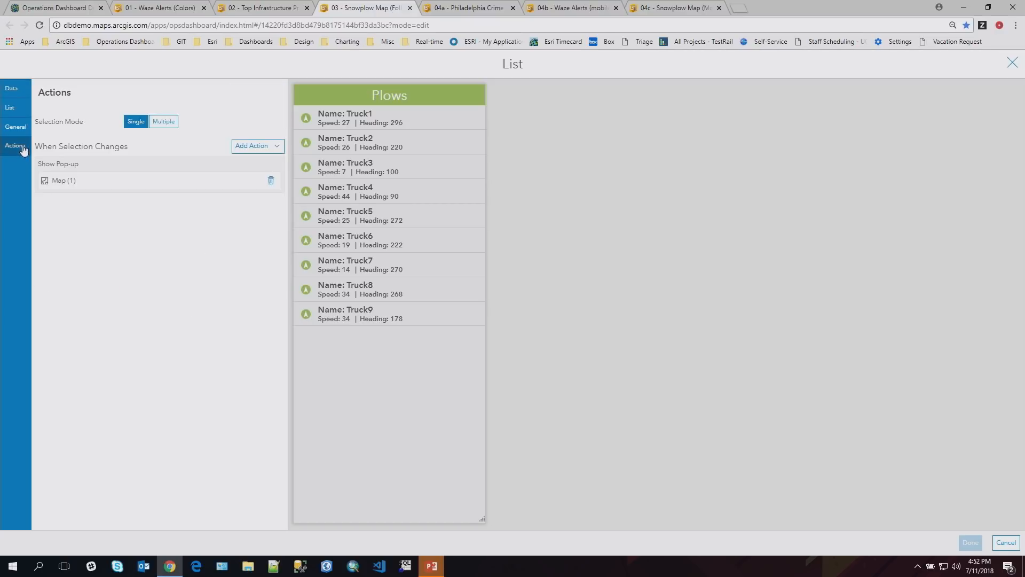
pyautogui.click(271, 180)
pyautogui.click(267, 147)
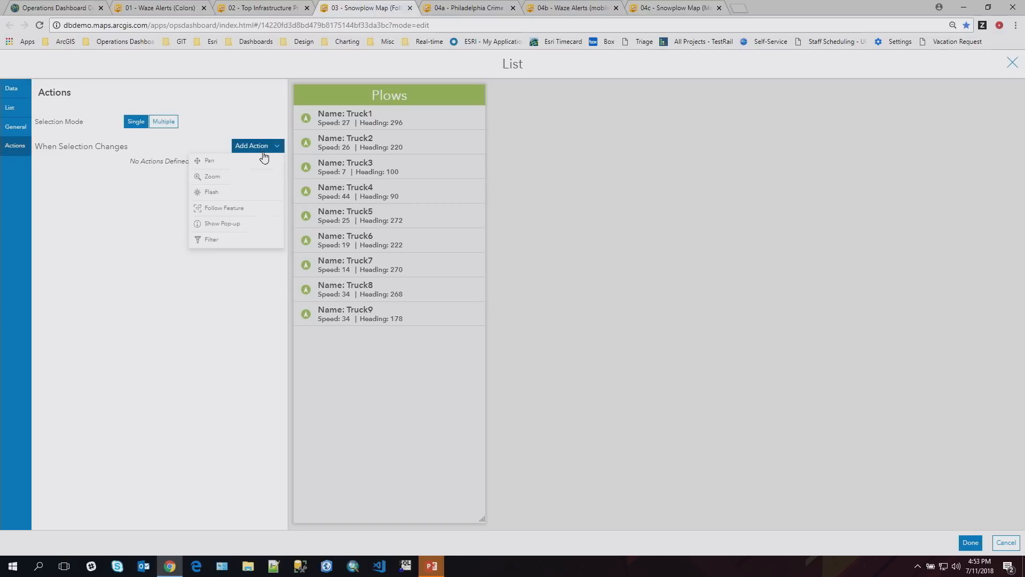
pyautogui.click(245, 210)
pyautogui.click(971, 543)
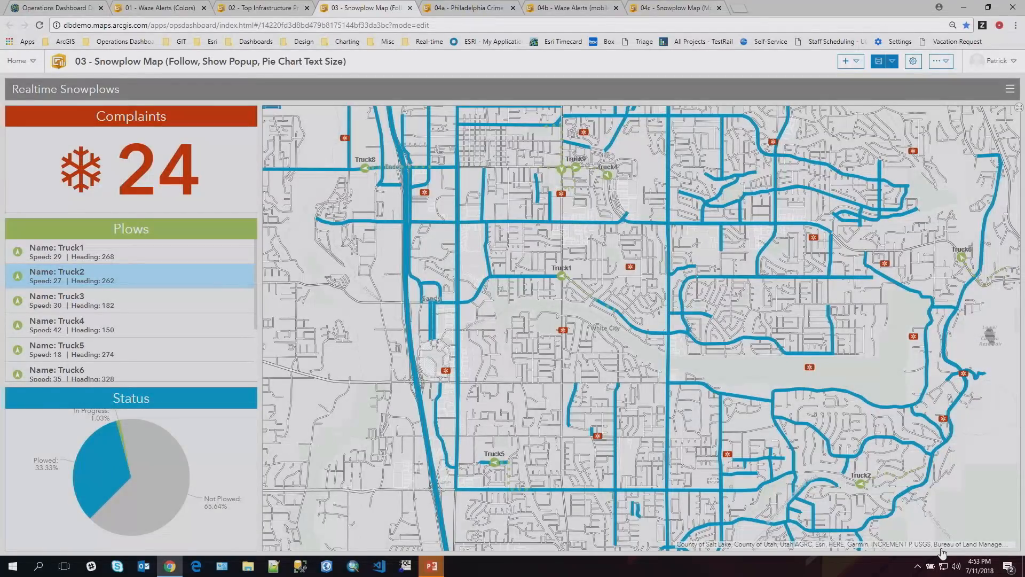
pyautogui.click(82, 304)
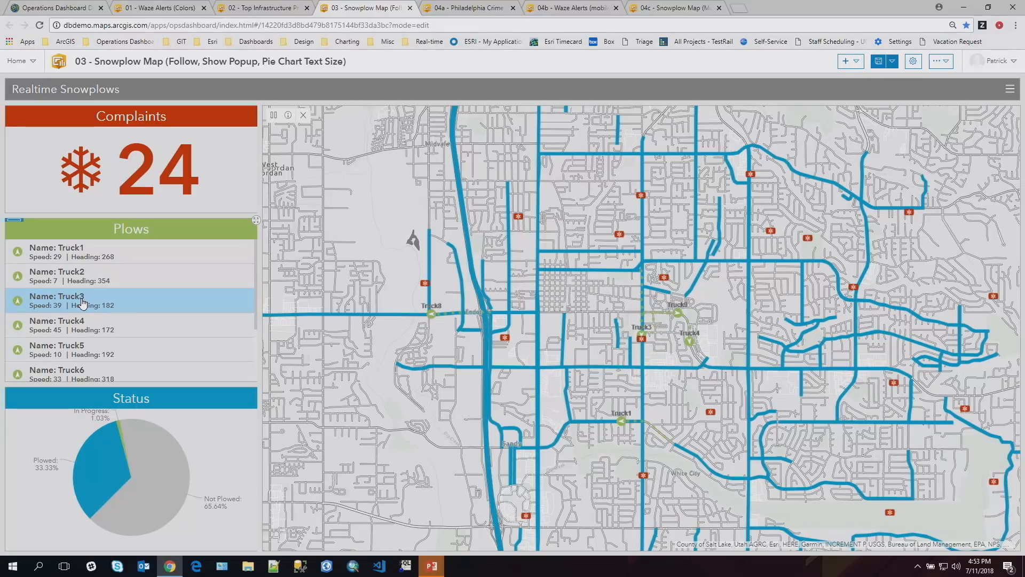
# - Increase the font size of the Status pie chart's text and apply the change
pyautogui.moveTo(161, 459)
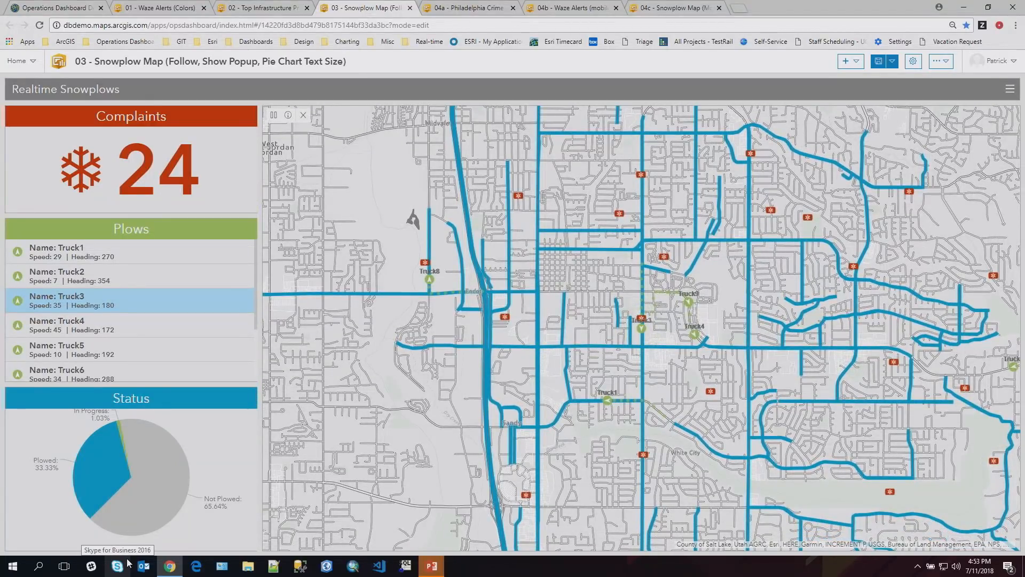
pyautogui.moveTo(17, 389)
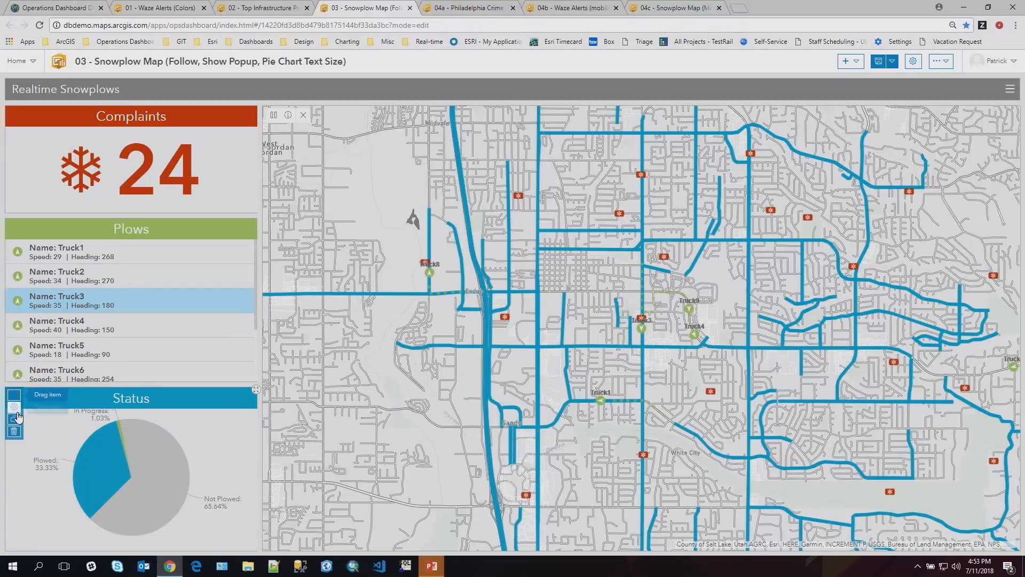
pyautogui.click(14, 406)
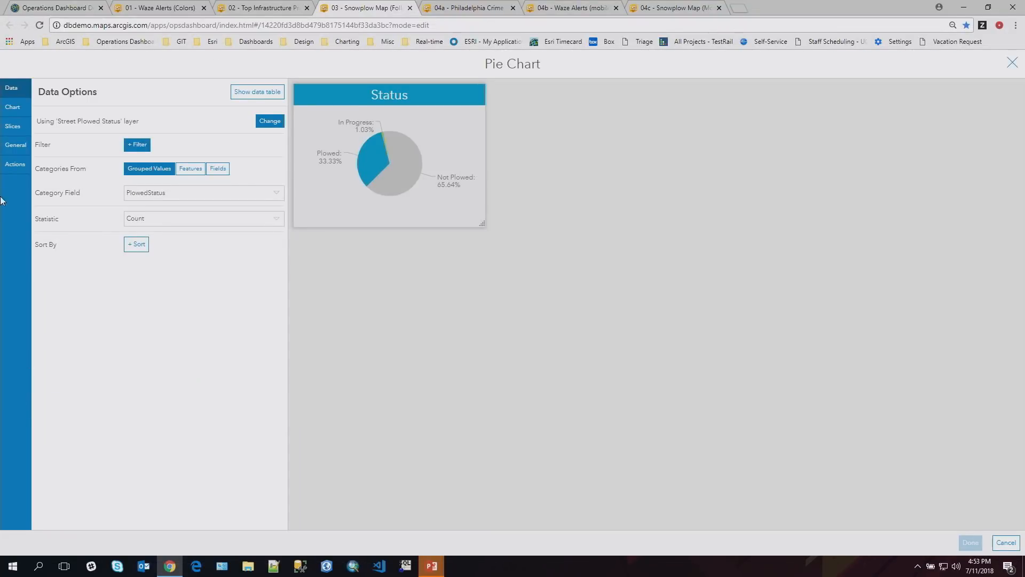
pyautogui.click(12, 107)
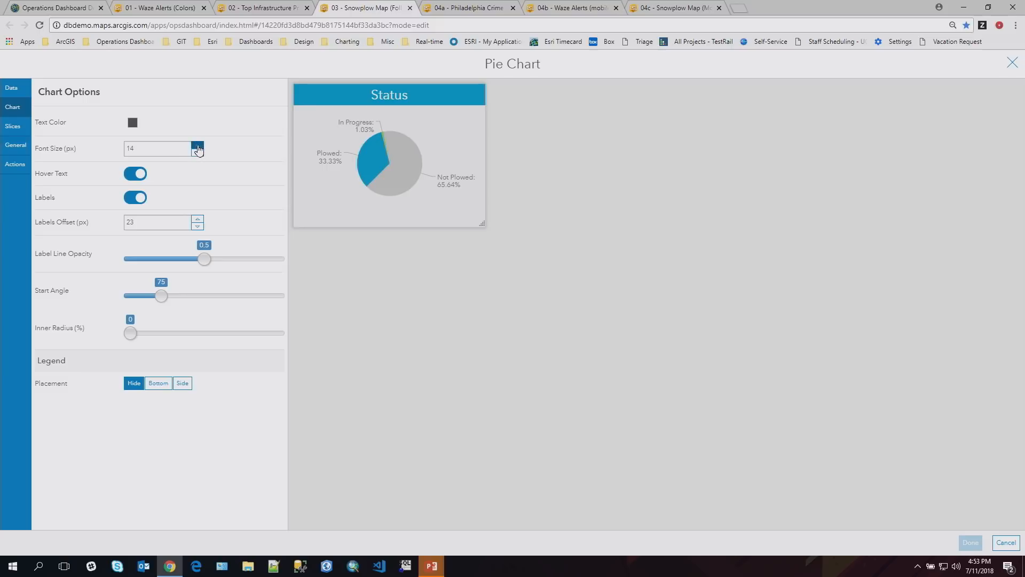
pyautogui.click(197, 147)
pyautogui.click(198, 147)
pyautogui.click(197, 147)
pyautogui.click(197, 153)
pyautogui.click(197, 153)
pyautogui.click(197, 154)
pyautogui.click(197, 153)
pyautogui.click(197, 153)
pyautogui.click(970, 543)
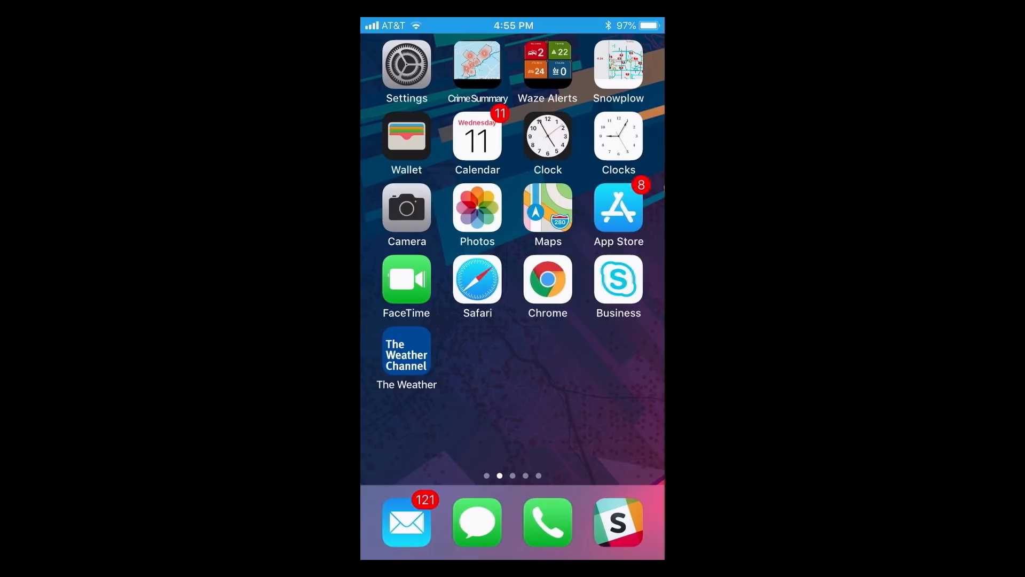
# - On the phone, view the Crime Summary dashboard and open the Waze Alerts dashboard
pyautogui.click(477, 65)
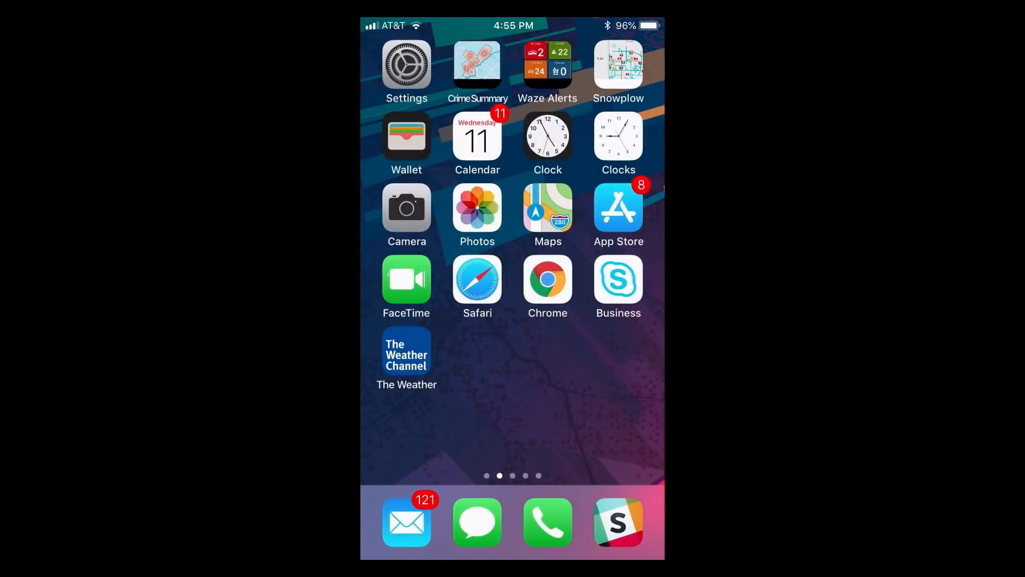
pyautogui.click(548, 63)
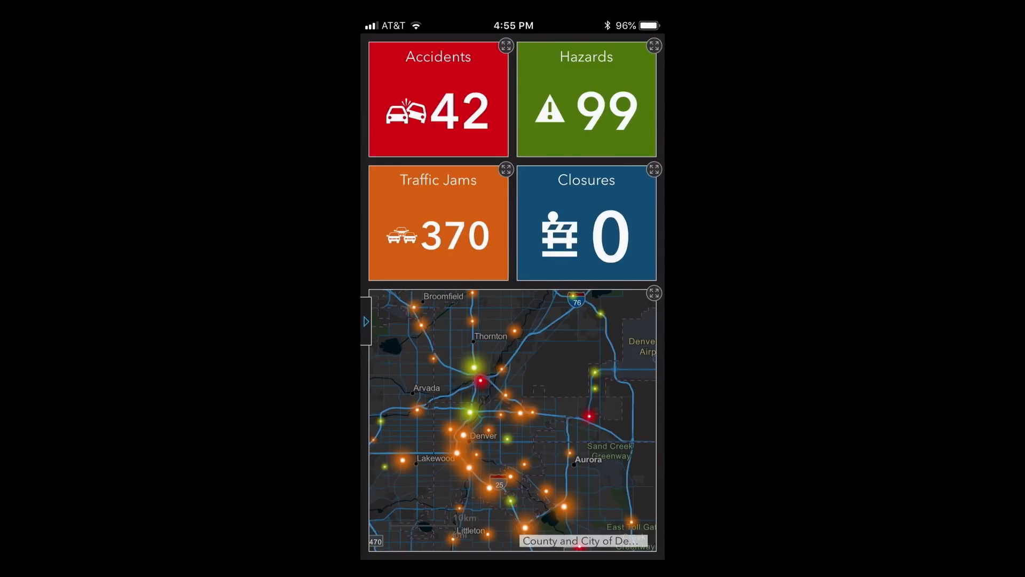
# - Filter the Waze Alerts dashboard to the Traffic Jam alert type and collapse the filter options
pyautogui.click(366, 321)
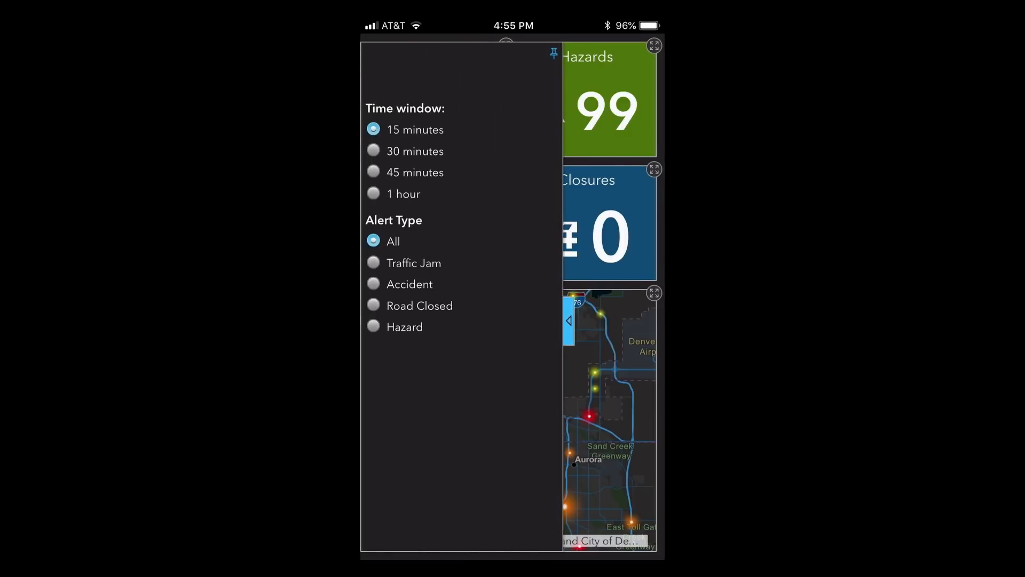
pyautogui.click(374, 262)
pyautogui.click(569, 321)
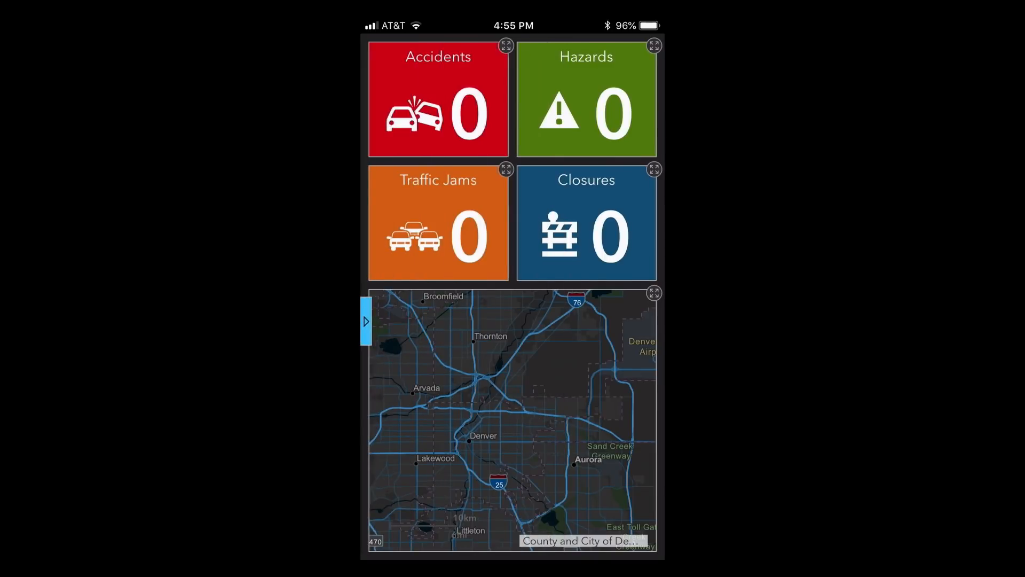
# - Set the Waze Alerts filters to a 1 hour time window and all alert types, and open the Snowplow dashboard on the phone
pyautogui.click(366, 321)
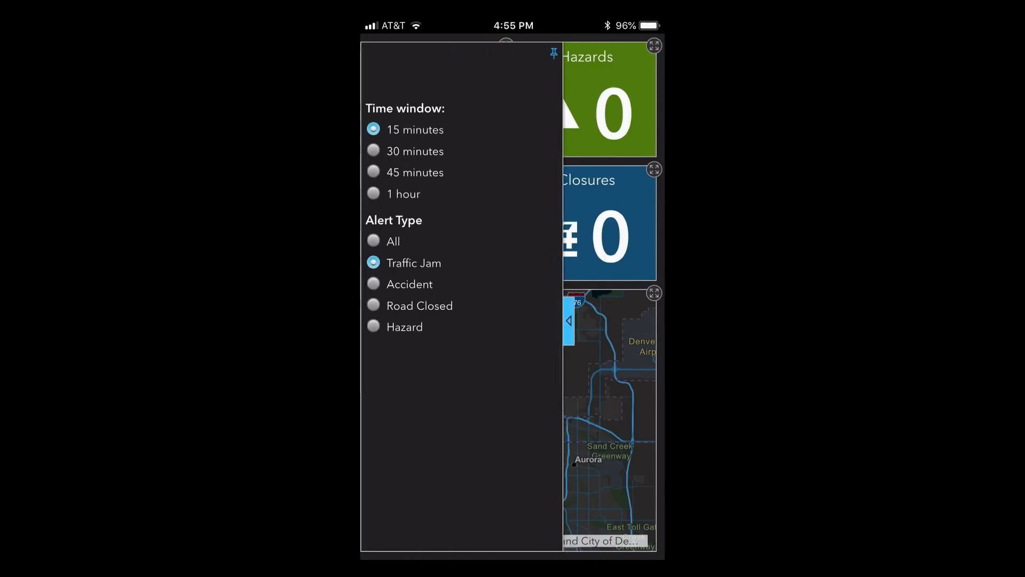
pyautogui.click(373, 194)
pyautogui.click(373, 241)
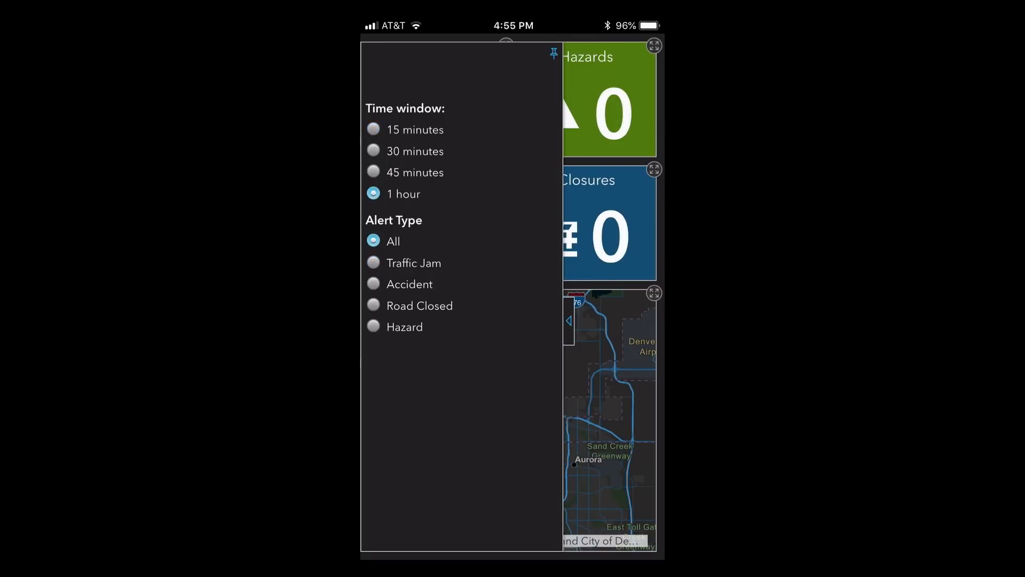
pyautogui.click(569, 321)
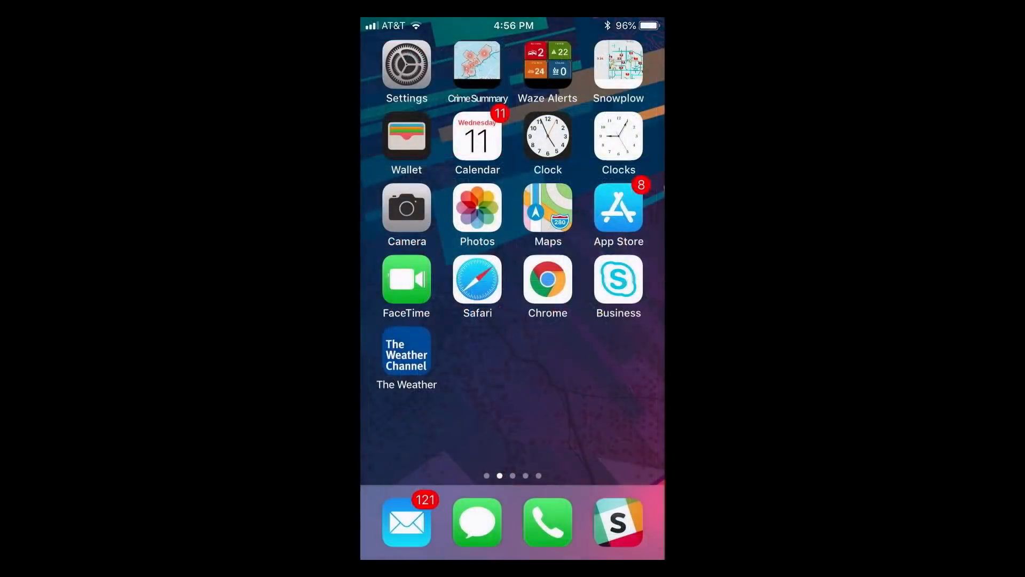
pyautogui.click(618, 64)
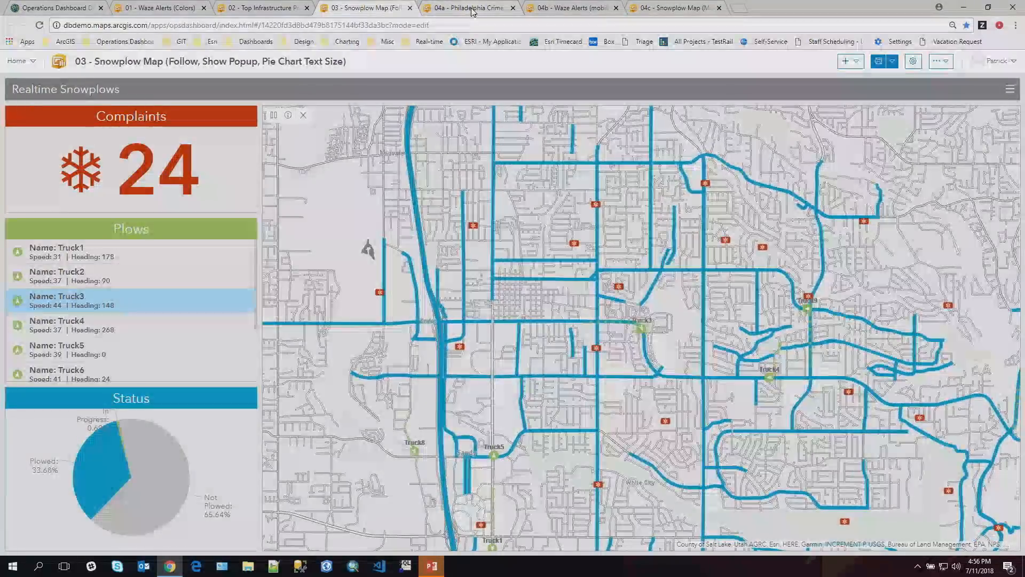
# - Back in the desktop browser, look through the 04a, 04b and 04c mobile dashboards and return to 04a - Philadelphia Crime Summary
pyautogui.click(472, 9)
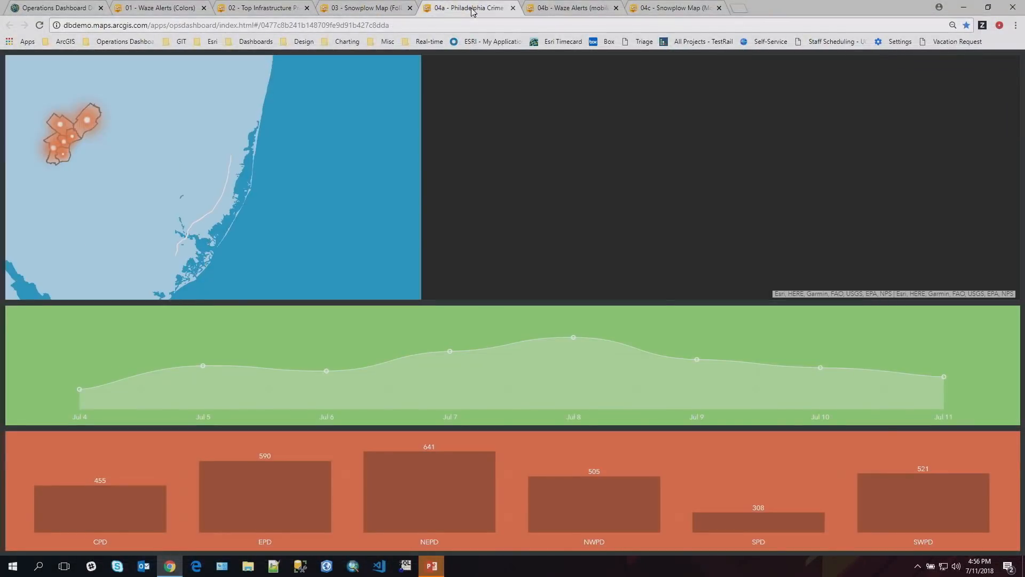
pyautogui.click(566, 11)
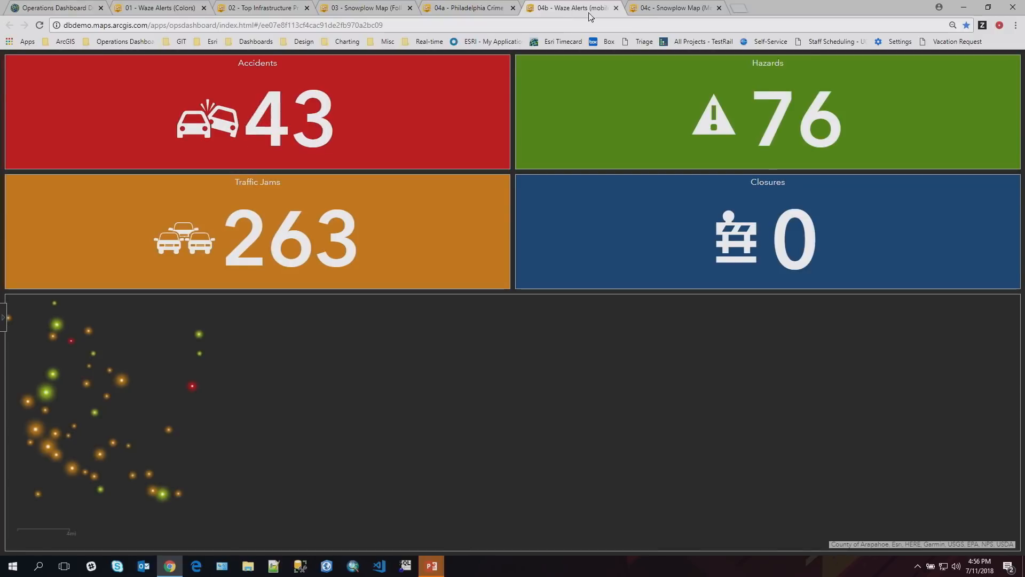
pyautogui.click(656, 10)
pyautogui.click(461, 9)
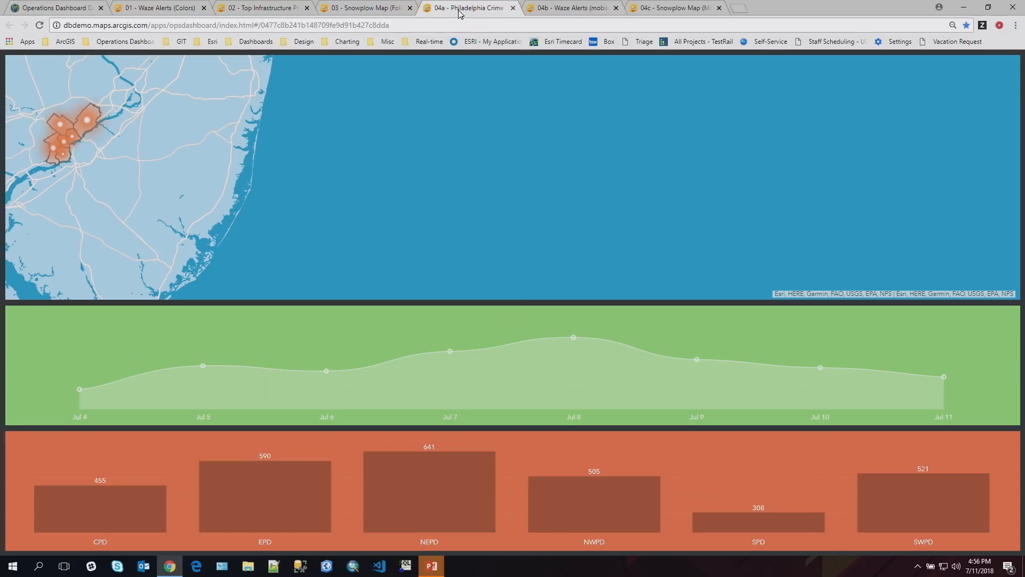
# - Preview the Philadelphia Crime Summary dashboard in the browser's device emulation, in portrait orientation on a Galaxy S5
pyautogui.hotkey('ctrl', 'shift', 'i')
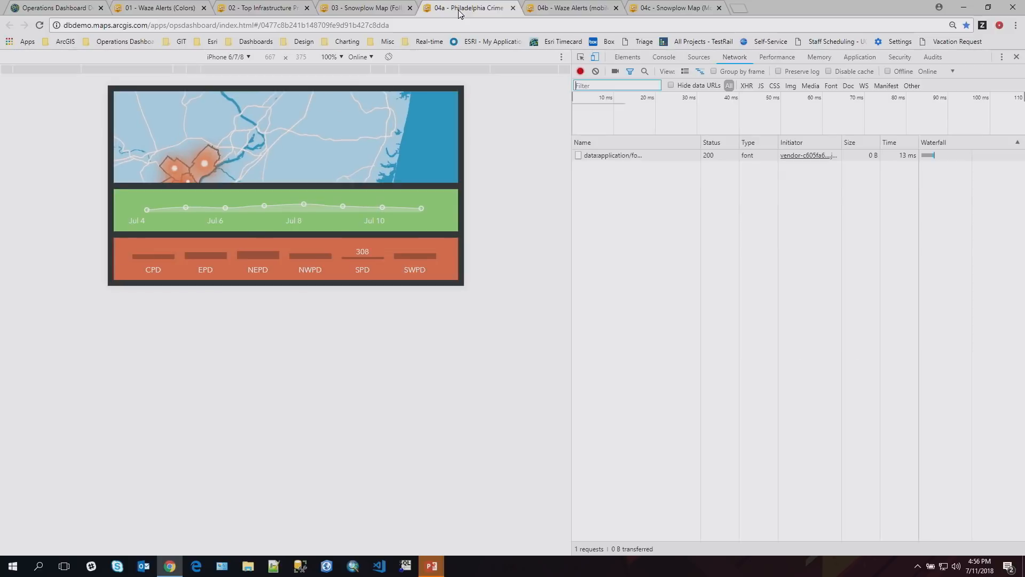
pyautogui.click(389, 57)
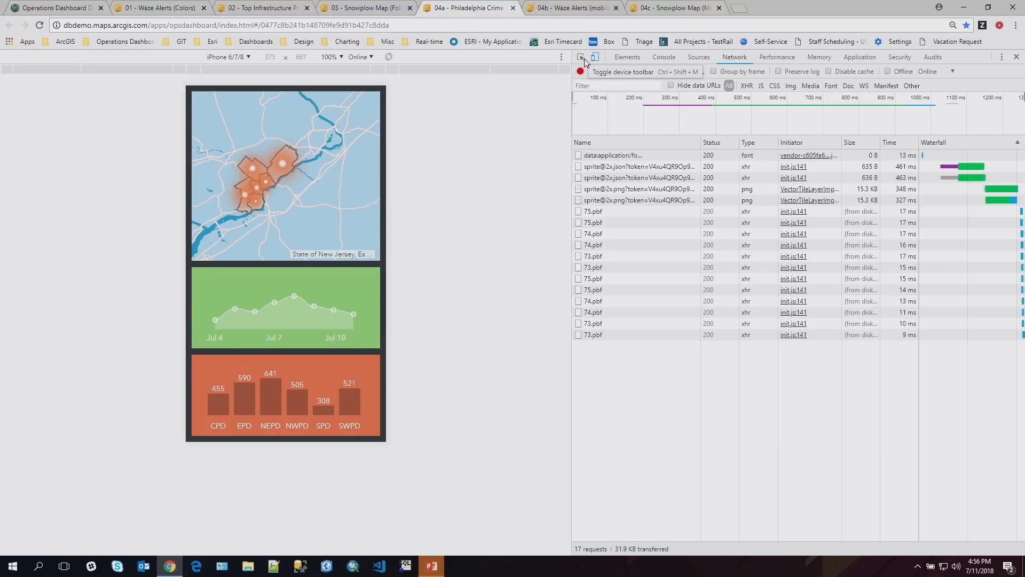
pyautogui.click(249, 57)
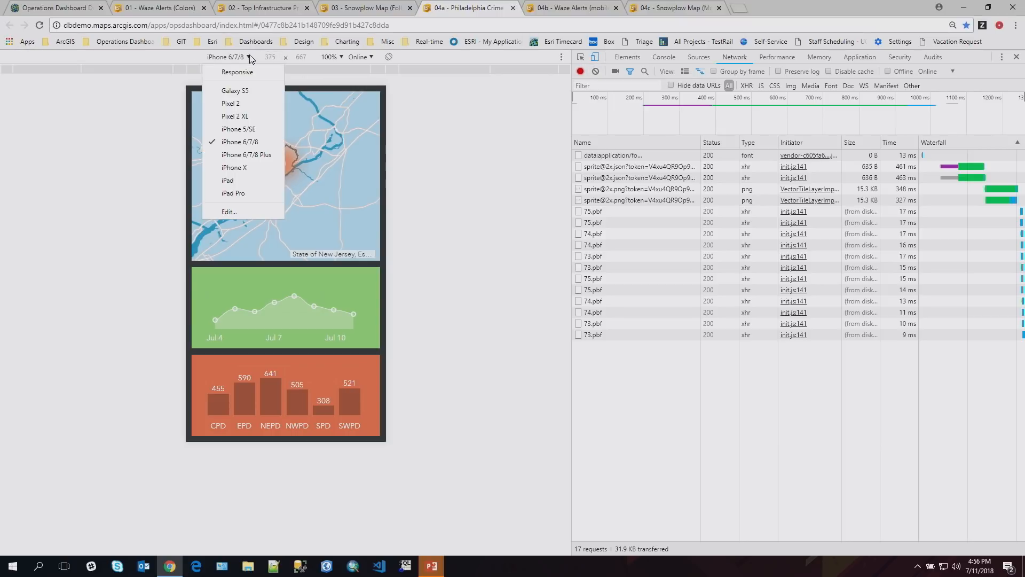
pyautogui.click(235, 90)
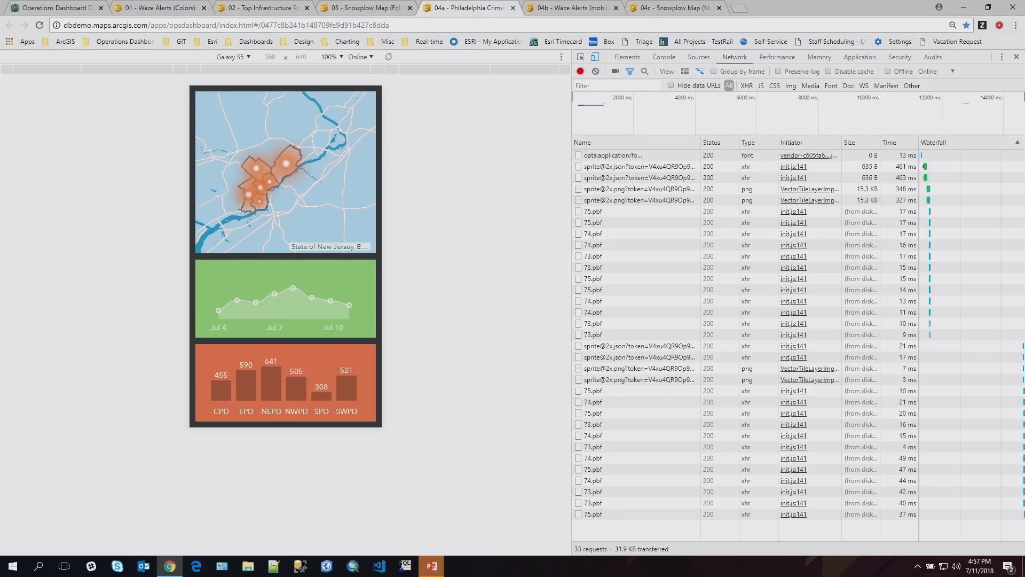
# - Switch to the PowerPoint presentation, start the slide show from the What's New slide, and advance to the next slide
pyautogui.click(425, 569)
pyautogui.click(461, 539)
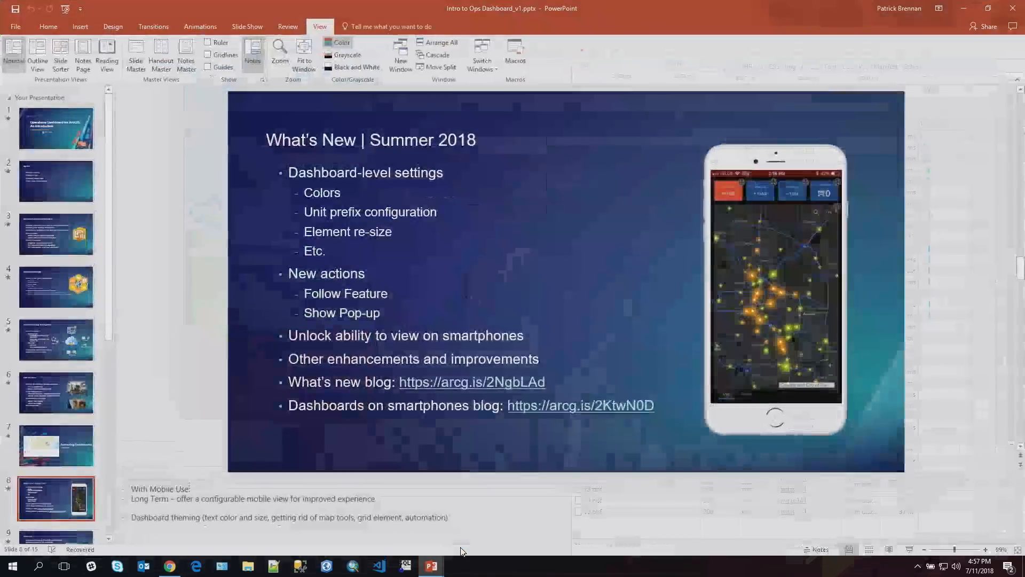
pyautogui.click(910, 551)
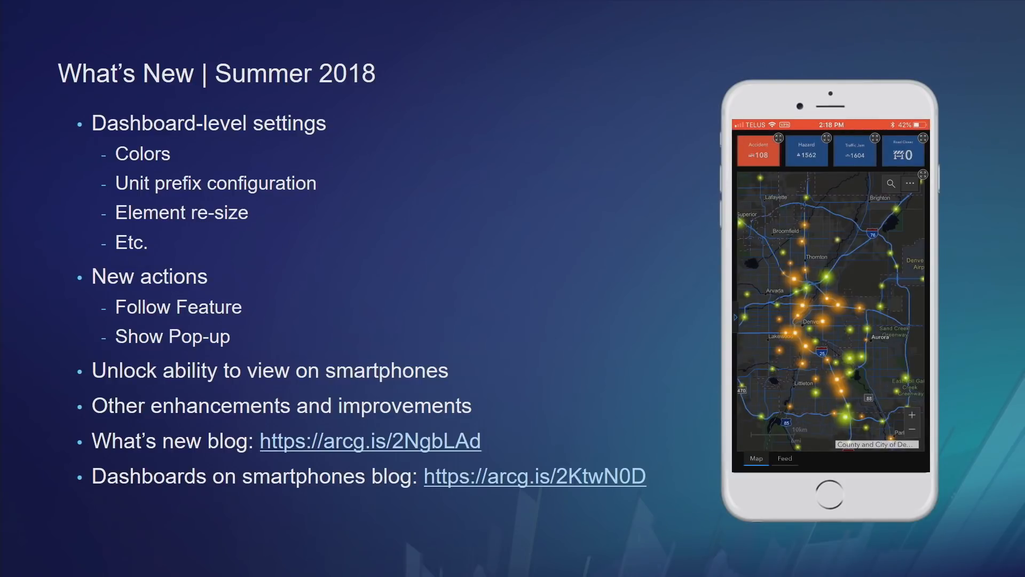
pyautogui.press('Right')
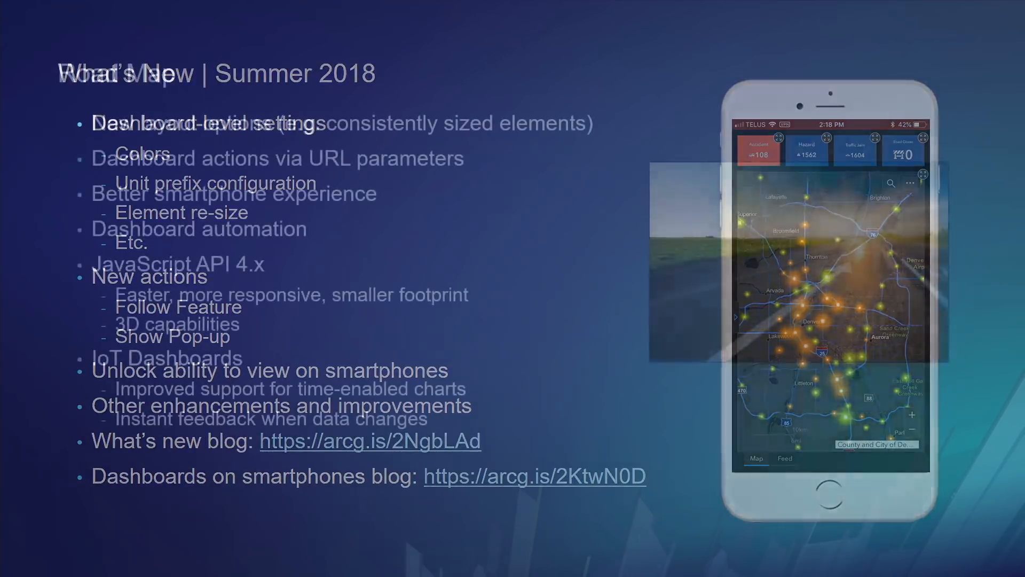